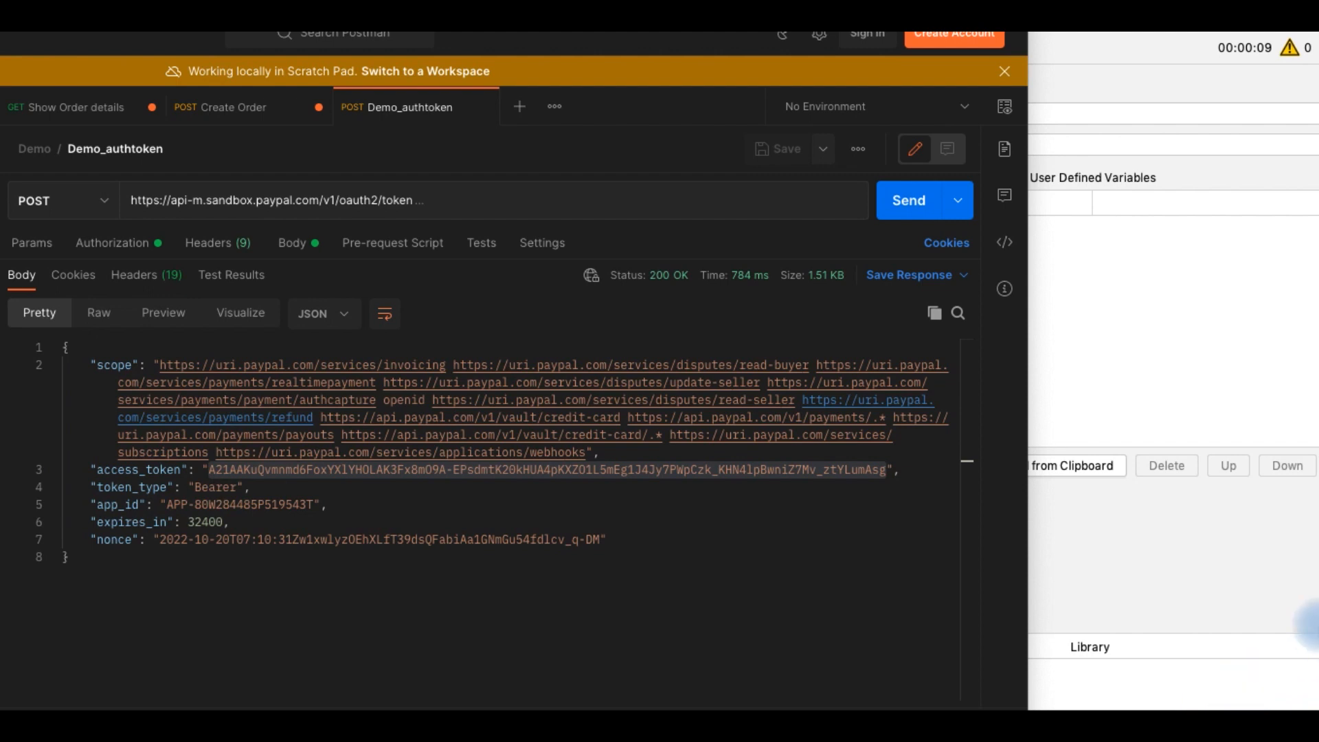
# Resend the Demo_authtoken request to generate a fresh access token
pyautogui.click(80, 110)
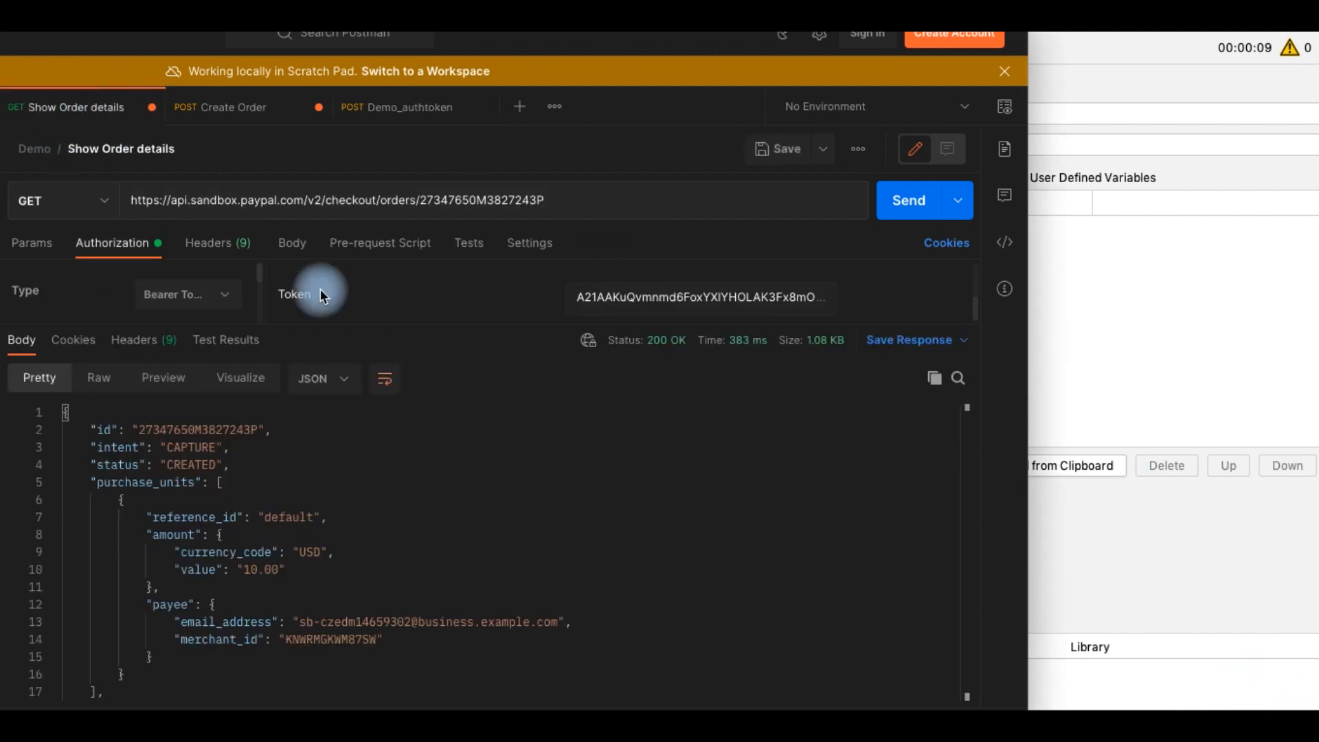
pyautogui.click(426, 106)
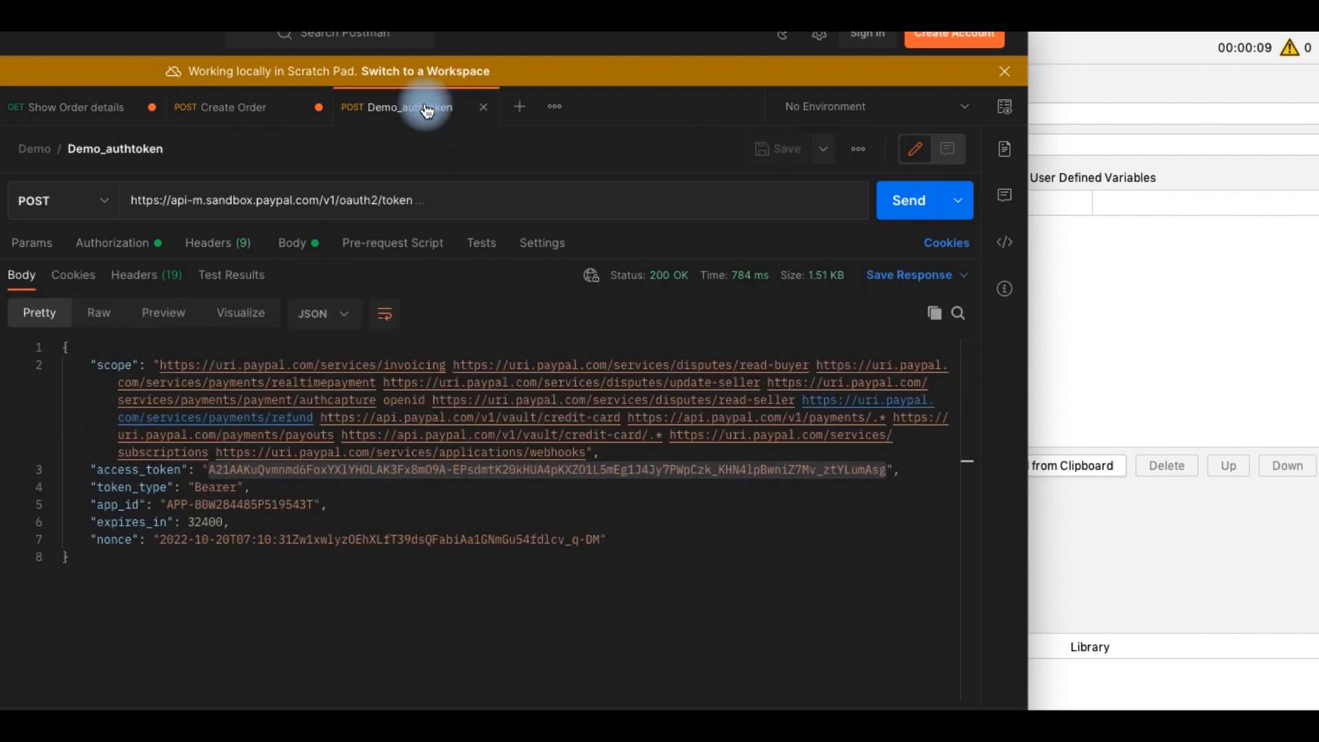
pyautogui.click(900, 200)
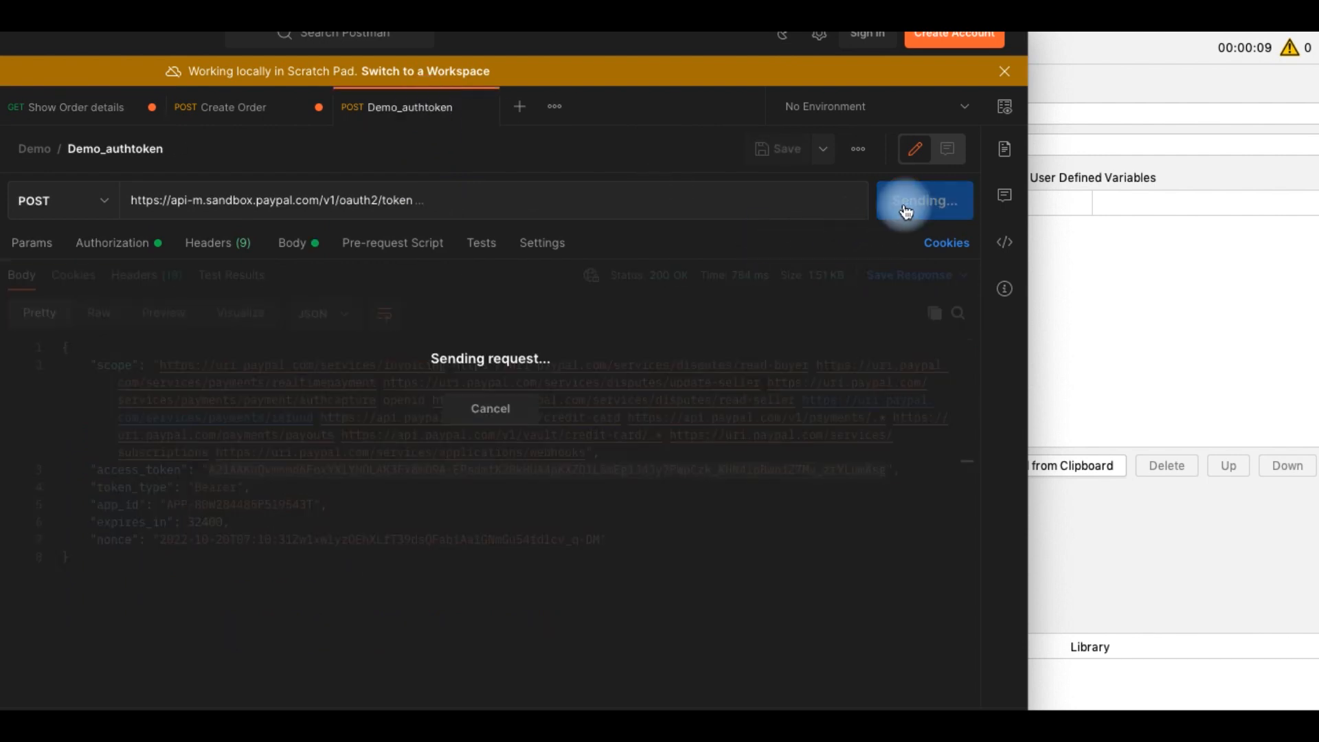
pyautogui.click(574, 423)
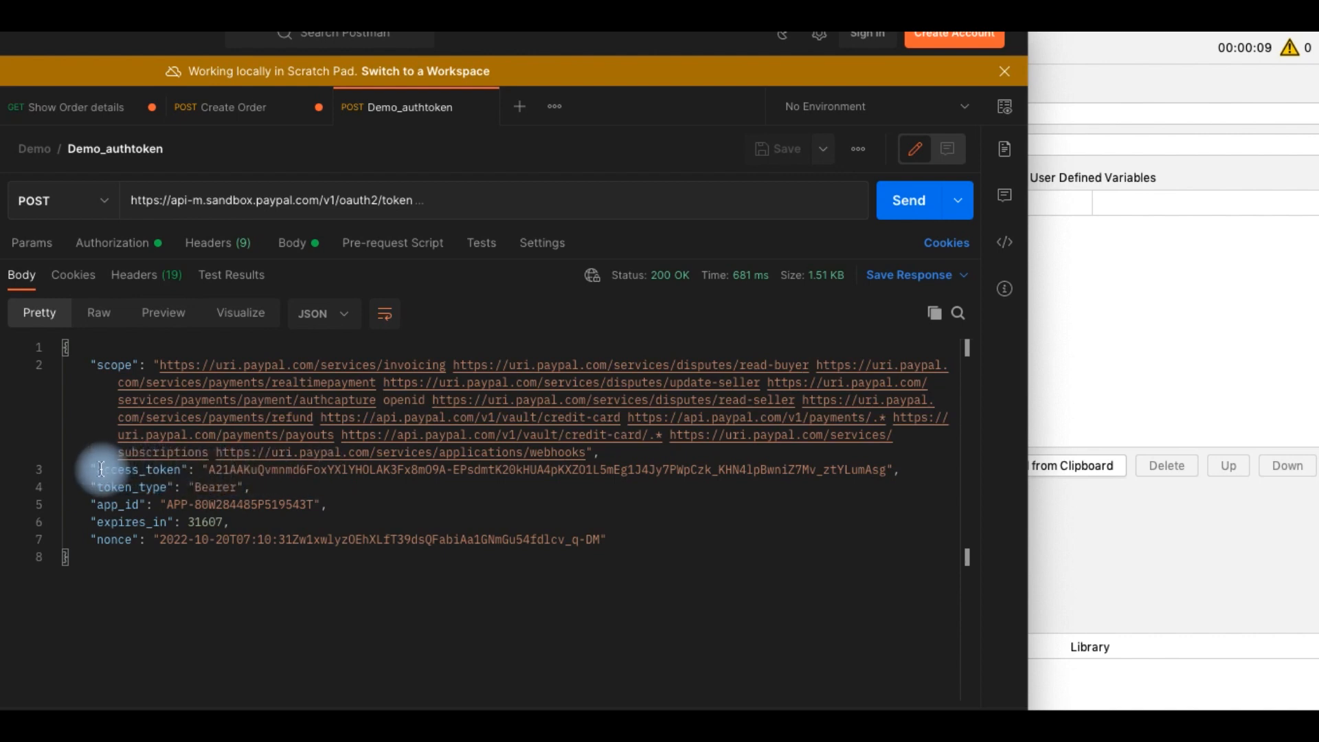
# Copy the new access token into the Show Order details request's Bearer token field and send that request again
pyautogui.moveTo(207, 471); pyautogui.dragTo(886, 475)
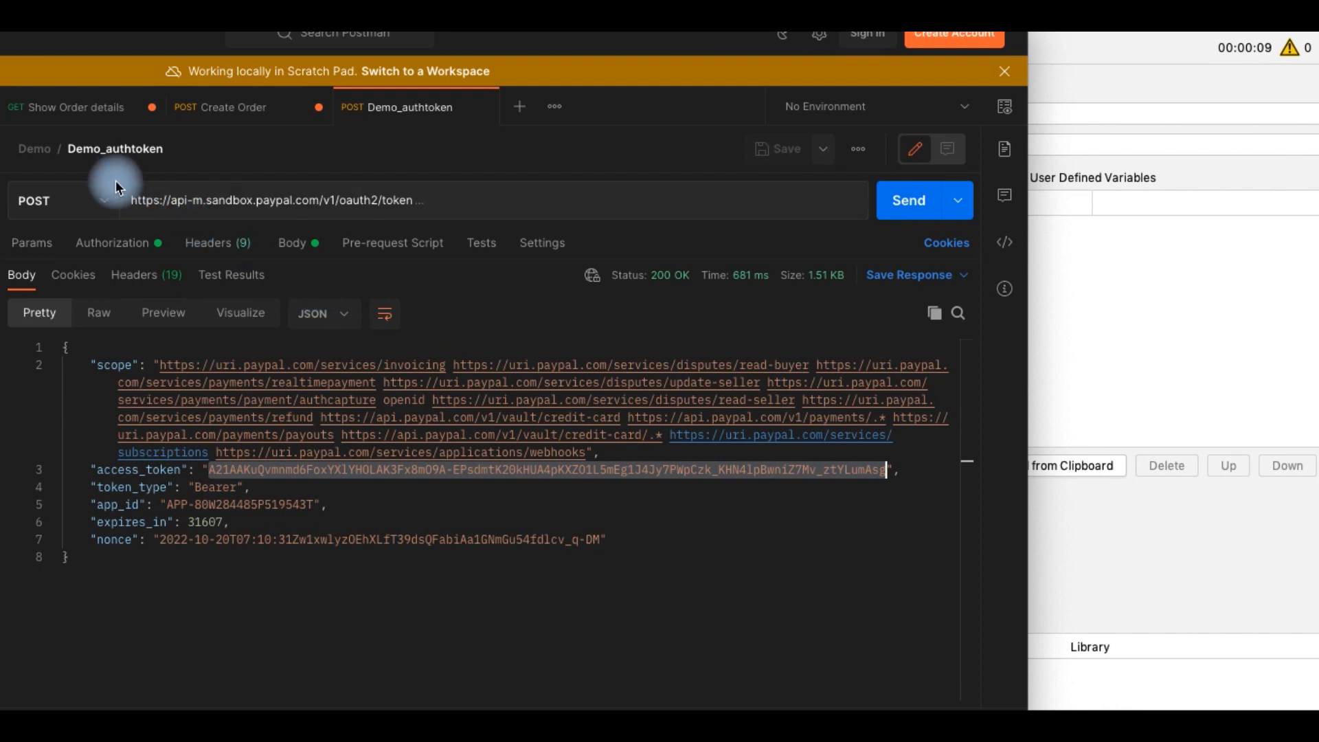
pyautogui.click(103, 107)
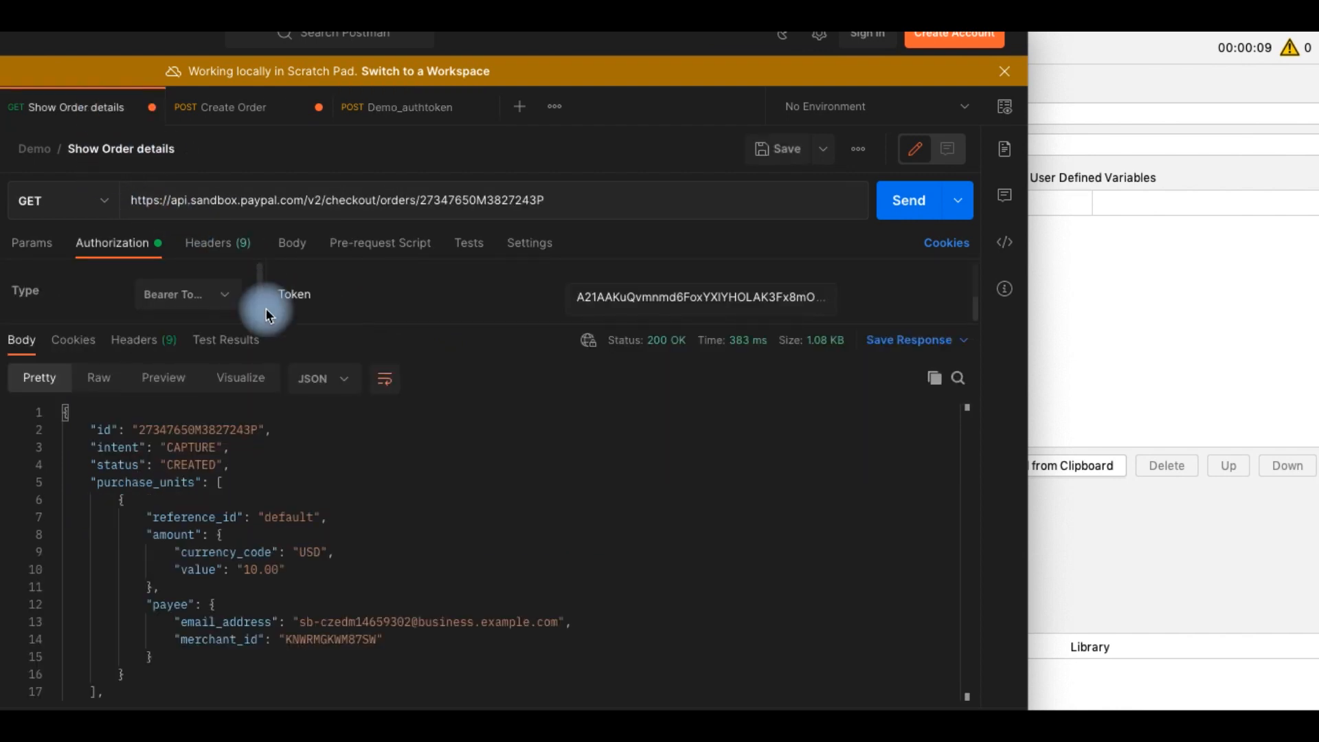
pyautogui.click(642, 302)
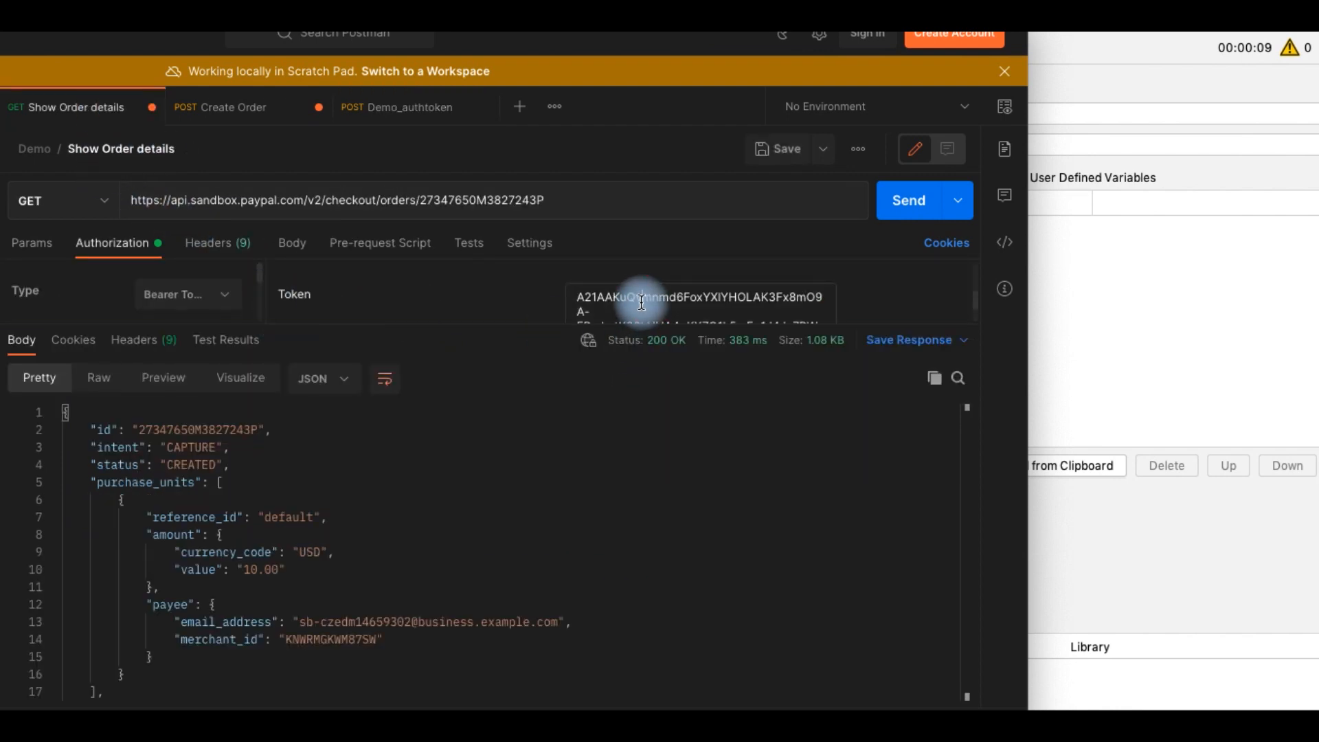
pyautogui.tripleClick(642, 302)
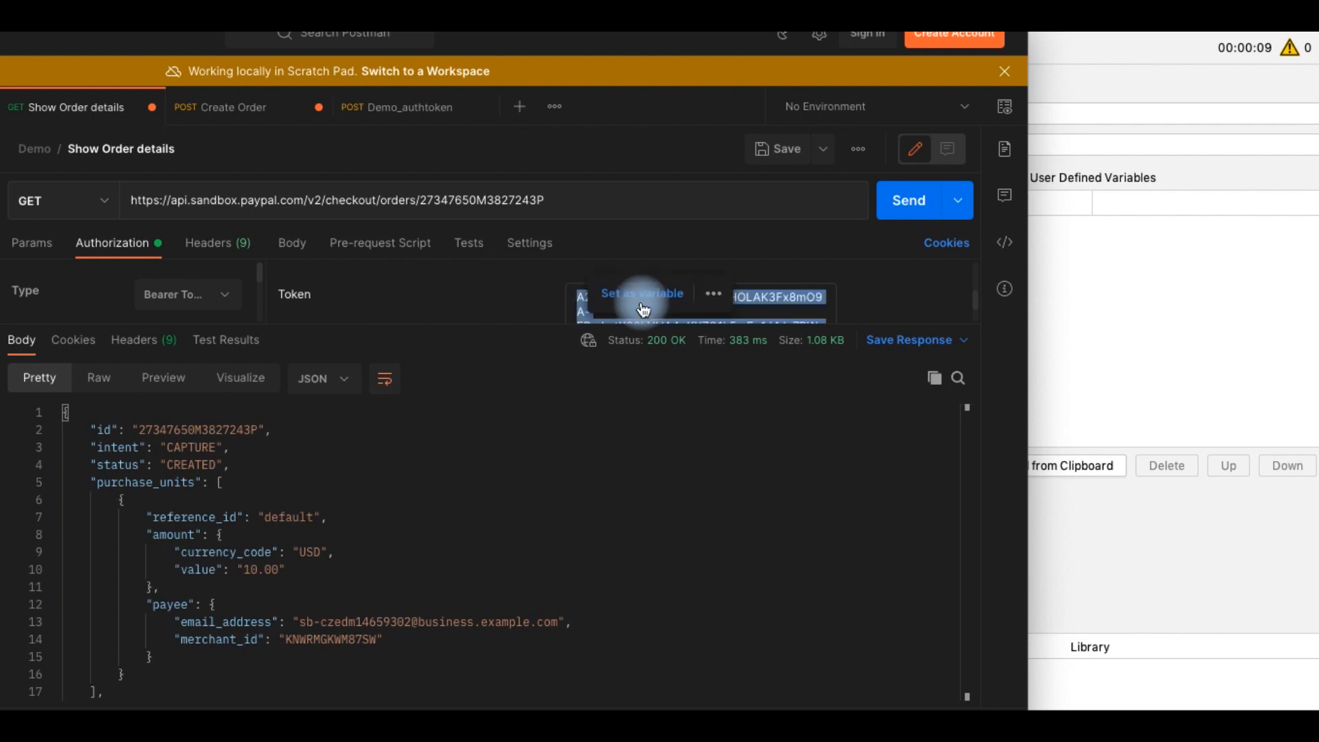
pyautogui.press('BackSpace')
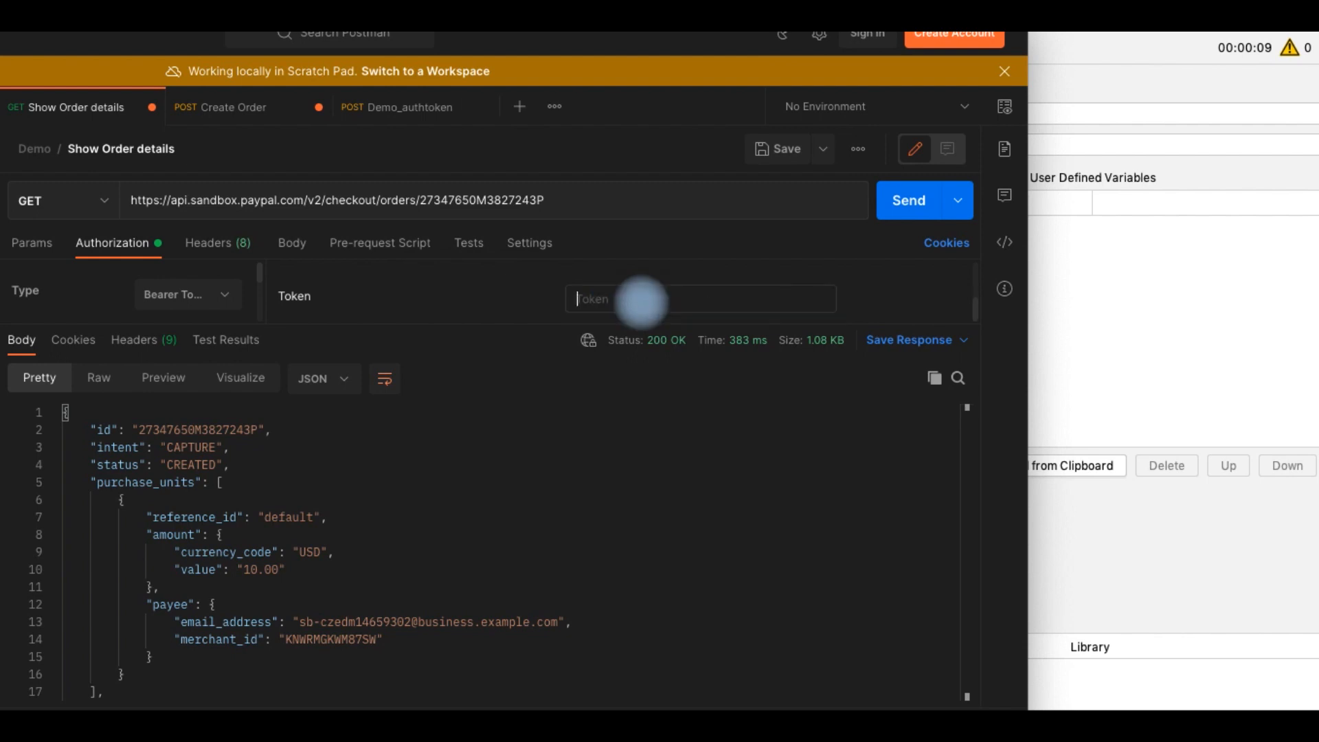
pyautogui.hotkey('ctrl', 'v')
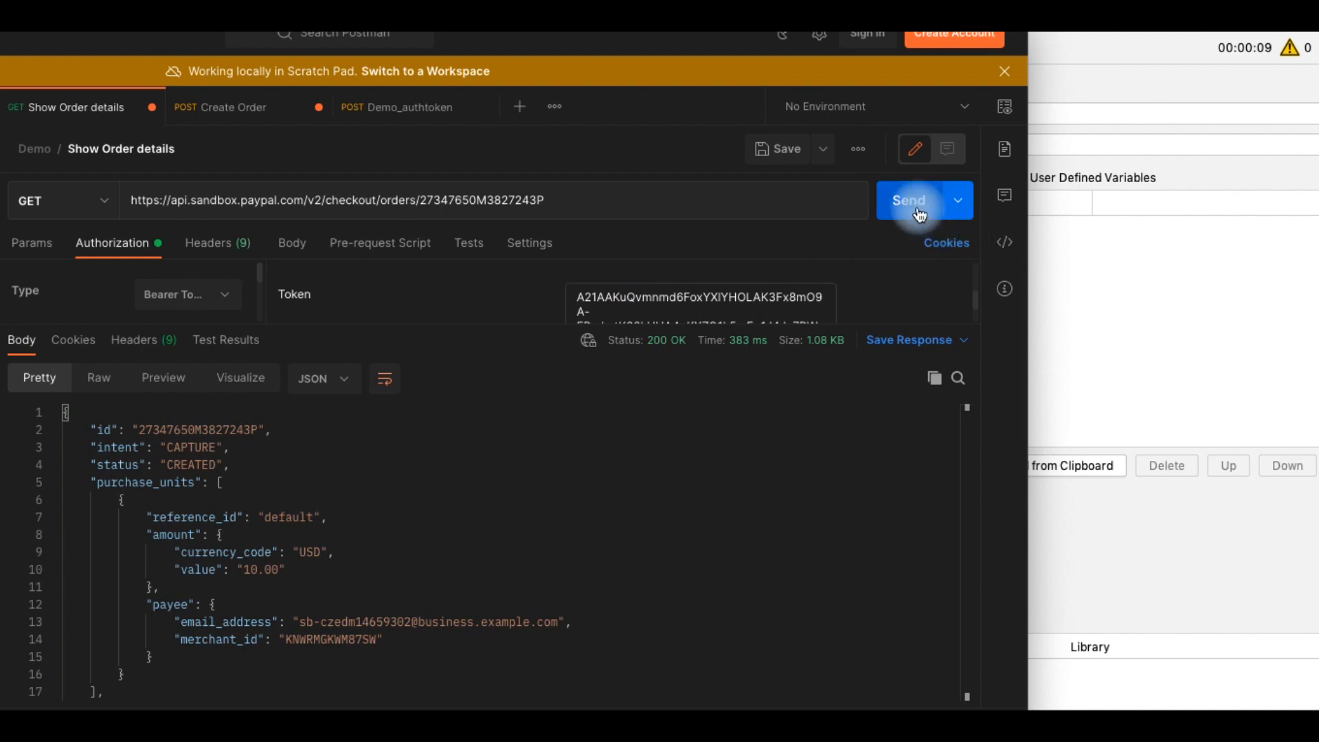
pyautogui.click(917, 213)
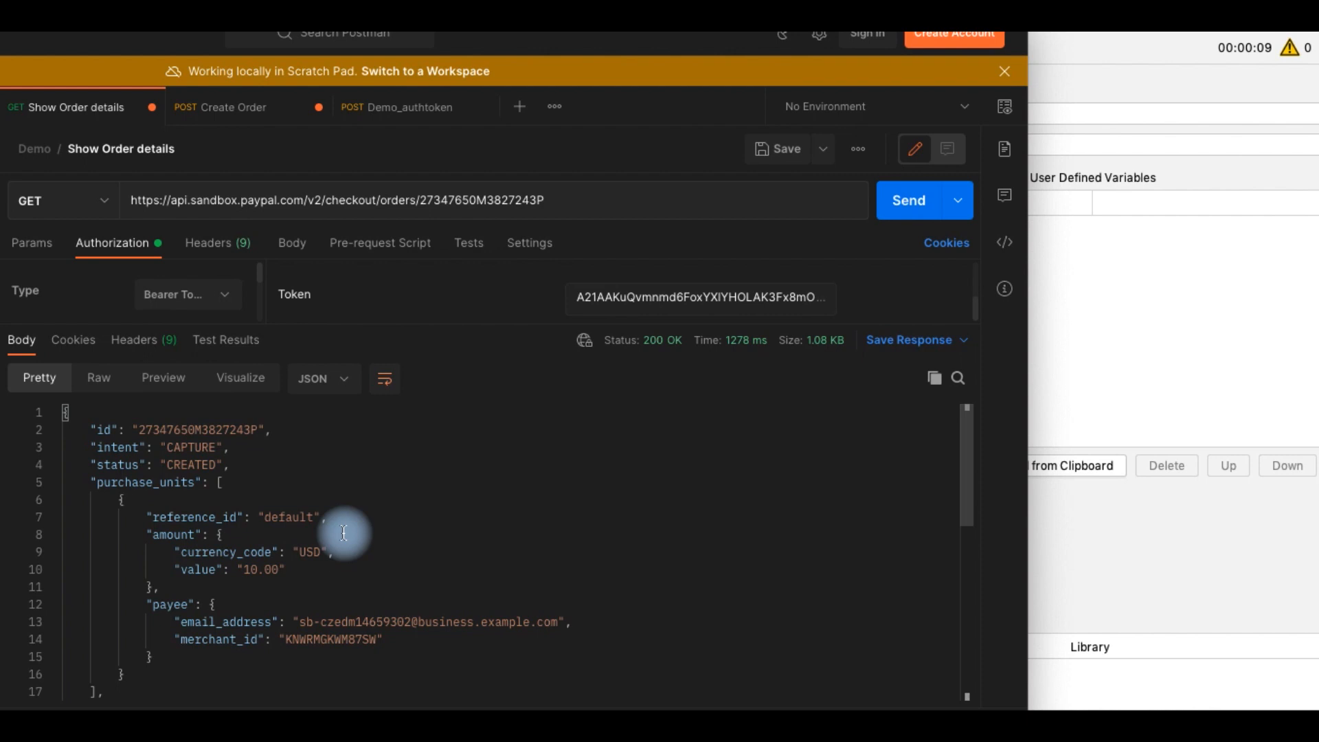
# Switch to JMeter and rename the test plan to xyzviewOrder_LoadTest
pyautogui.click(1252, 701)
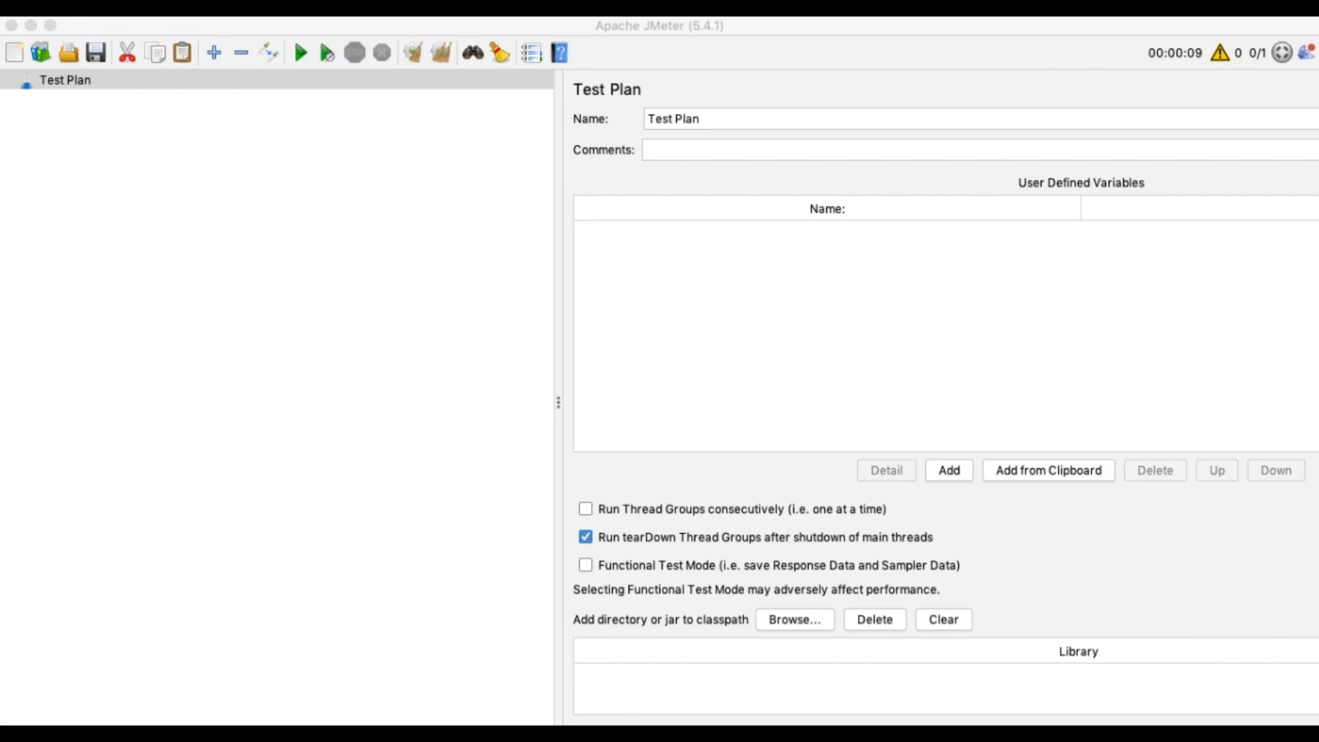
pyautogui.click(770, 121)
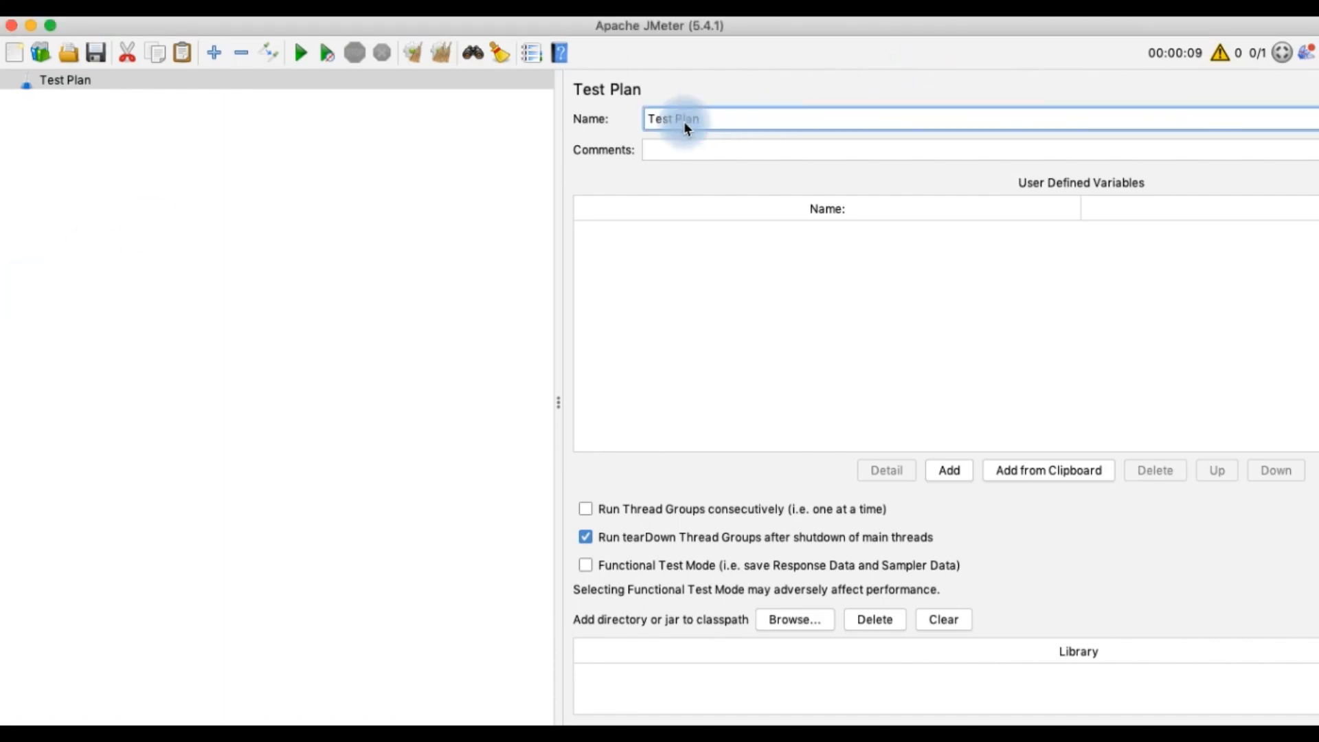
pyautogui.write('<Application Name>_<Type of Load Test>')
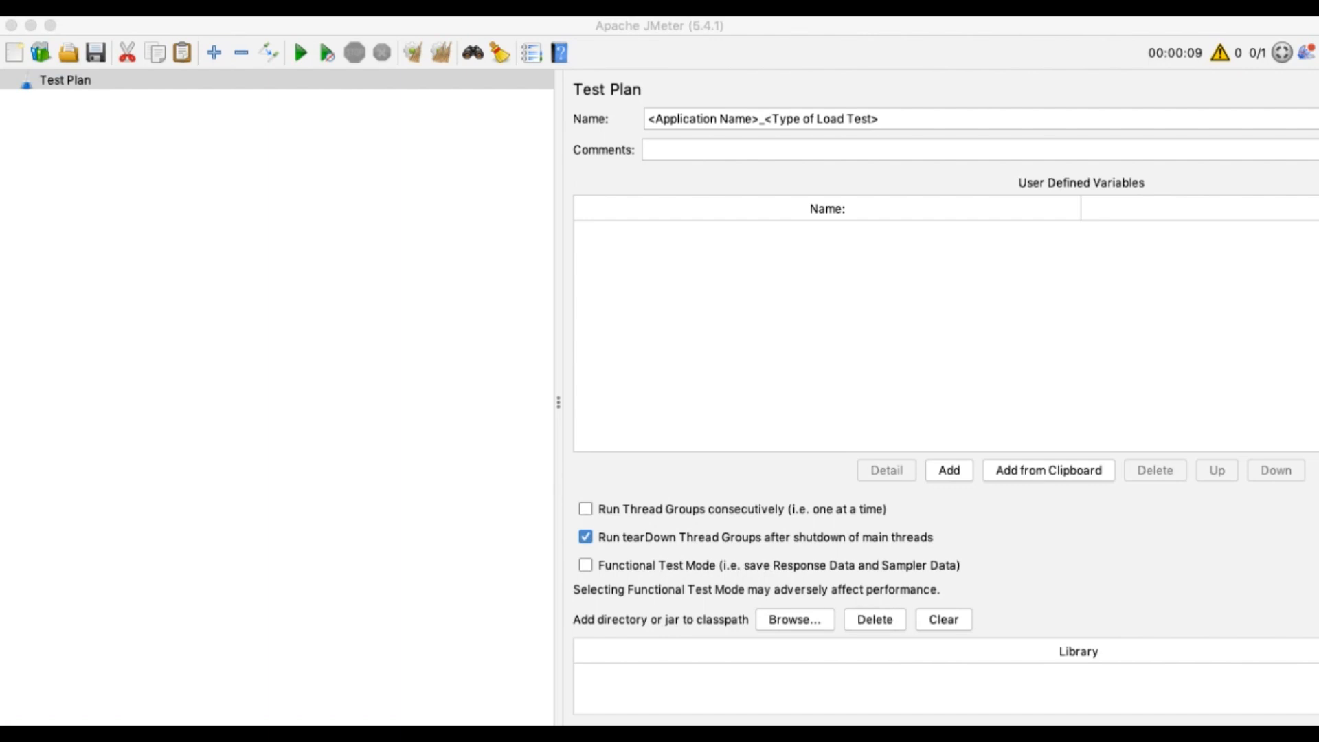
pyautogui.click(889, 121)
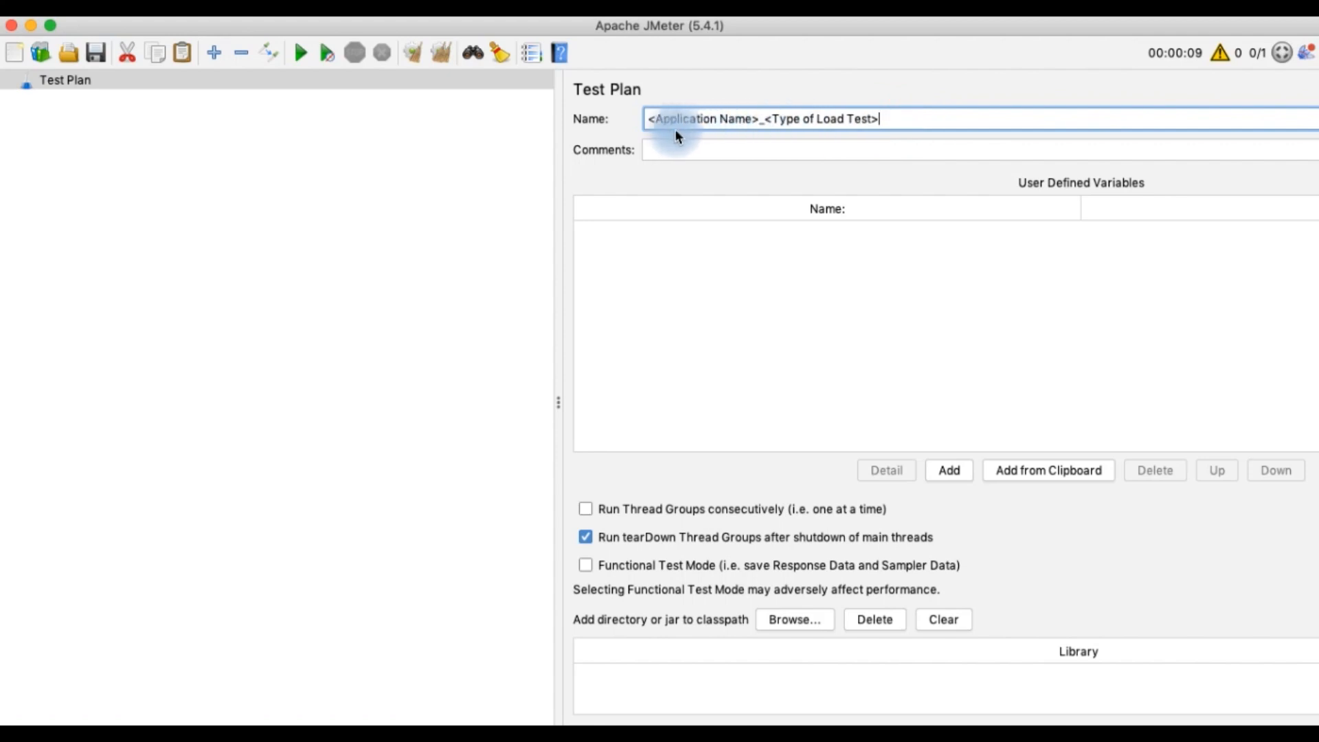
pyautogui.moveTo(677, 135); pyautogui.dragTo(653, 122)
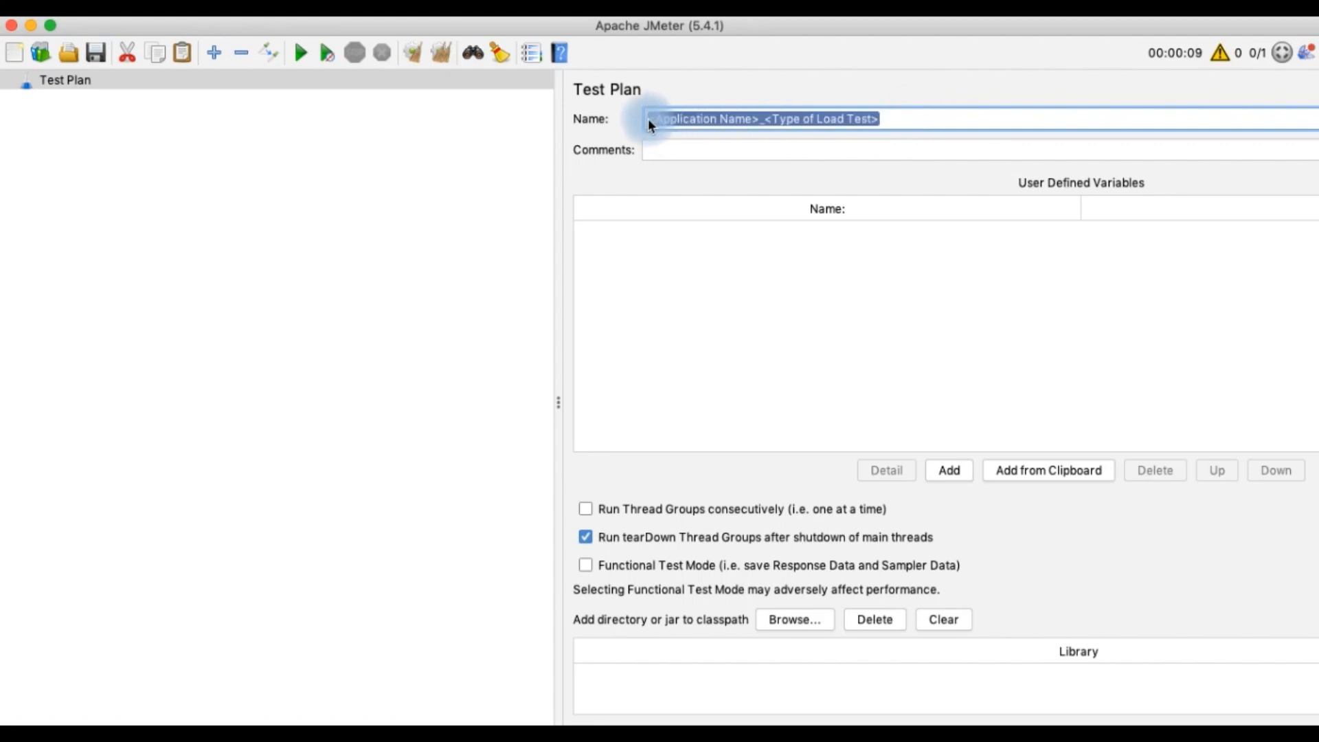
pyautogui.write('xyzviewOrder_LoadTest')
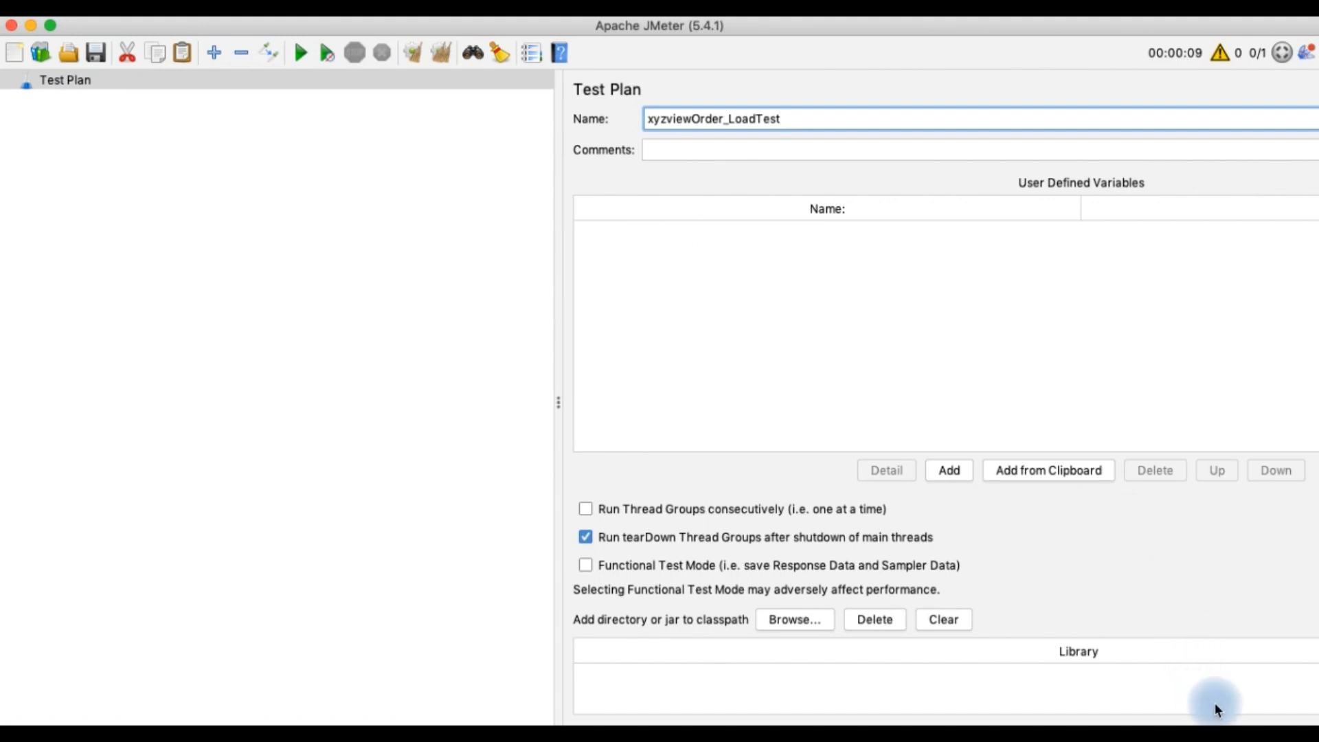
# Add a user-defined variable named GATEWAY_URL to the test plan
pyautogui.press('super+Tab')
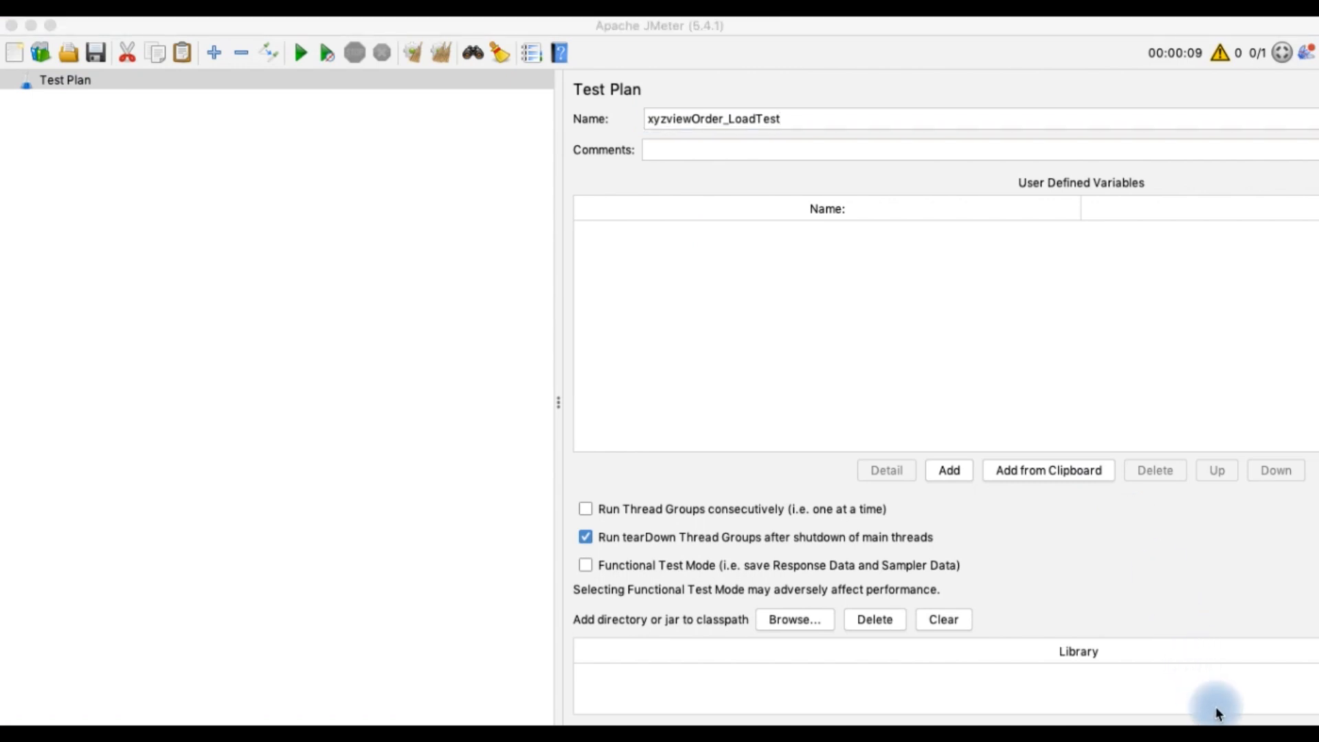
pyautogui.click(943, 474)
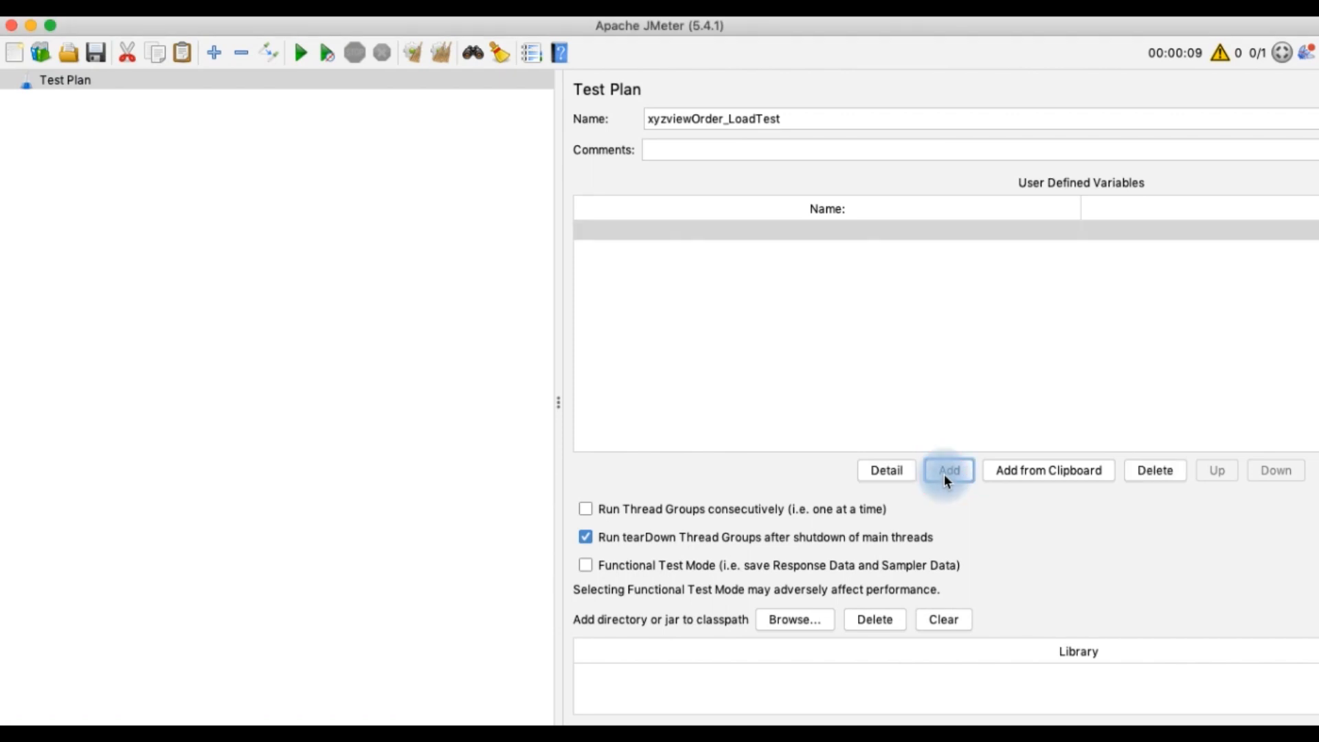
pyautogui.doubleClick(691, 231)
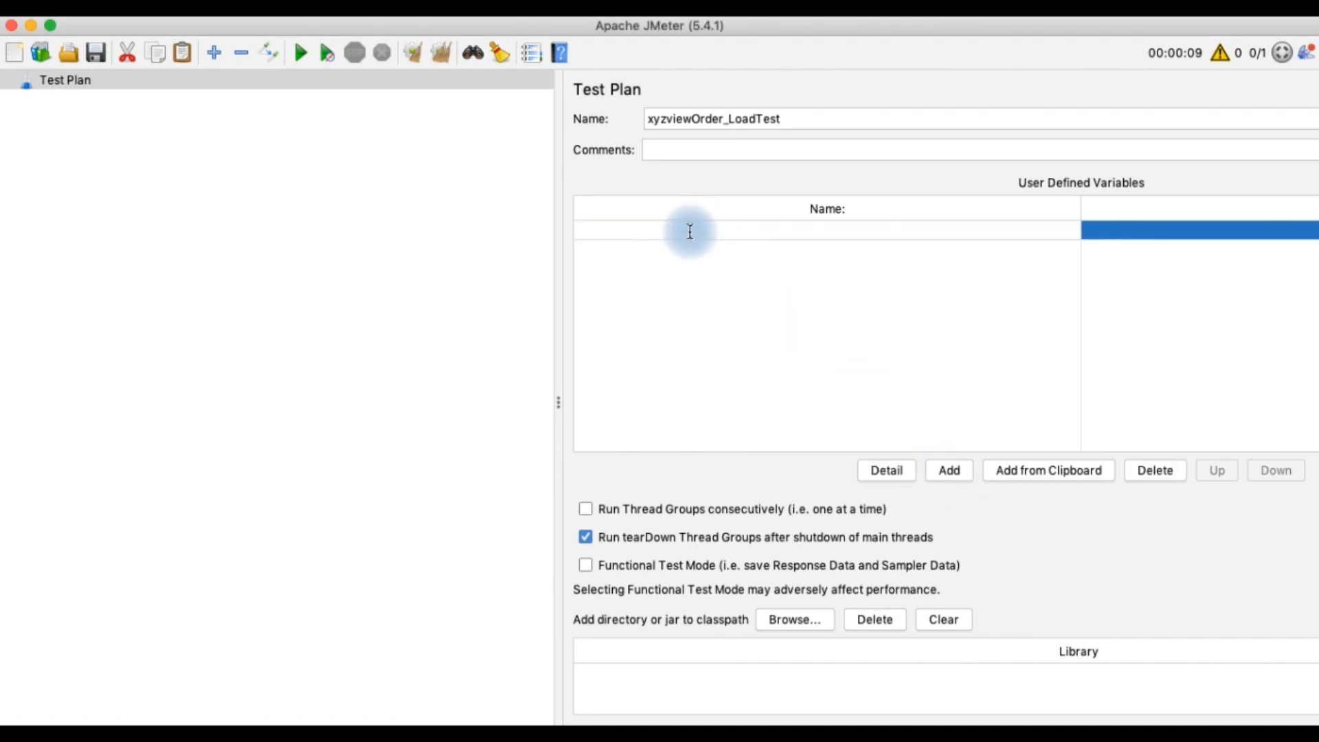
pyautogui.write('GATEWAY_URL')
# Add a second user-defined variable TEST_DURATION with the value 3600
pyautogui.click(957, 474)
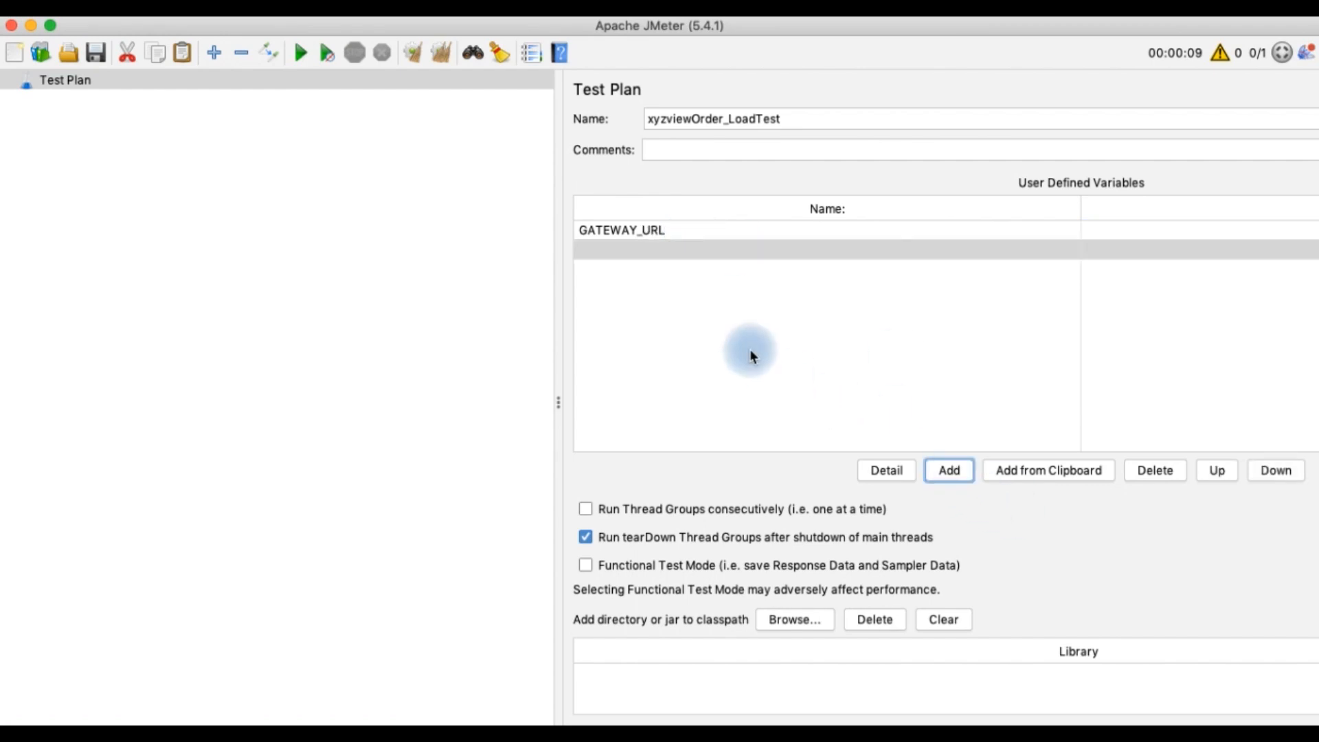
pyautogui.click(721, 256)
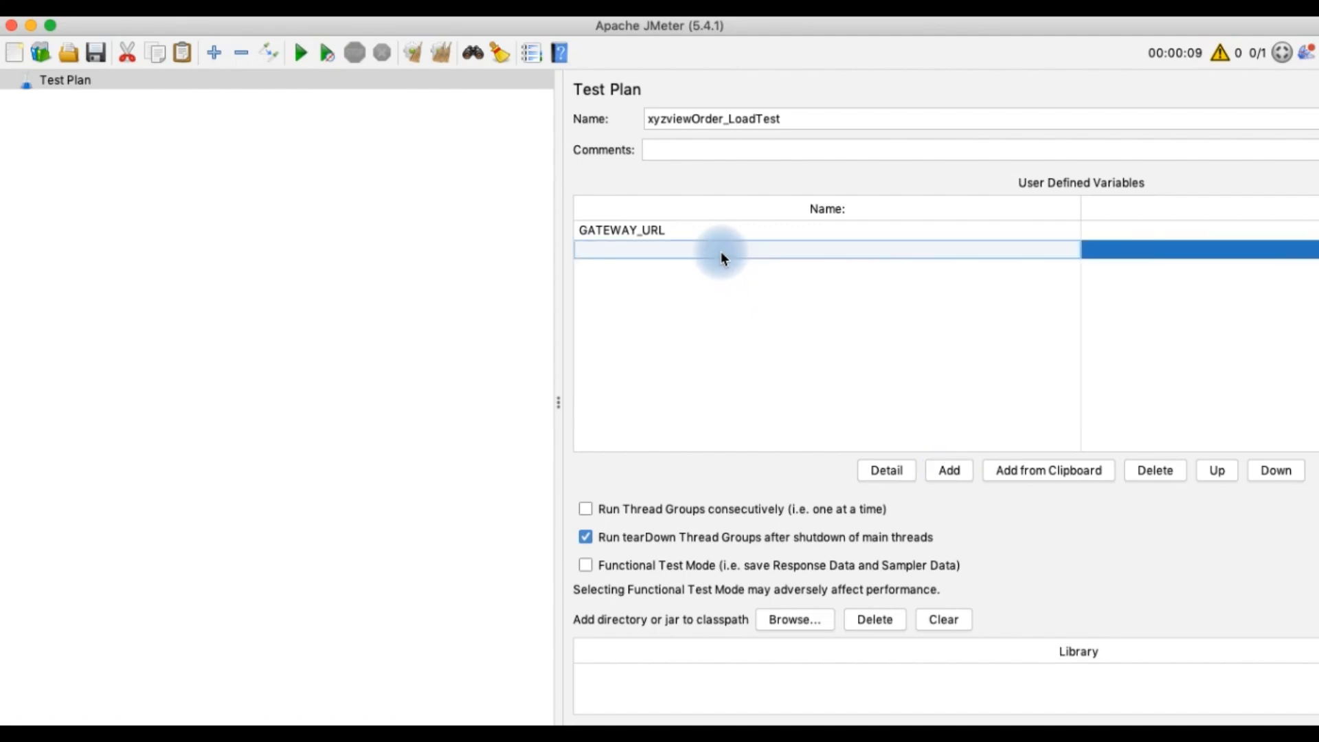
pyautogui.write('TEST')
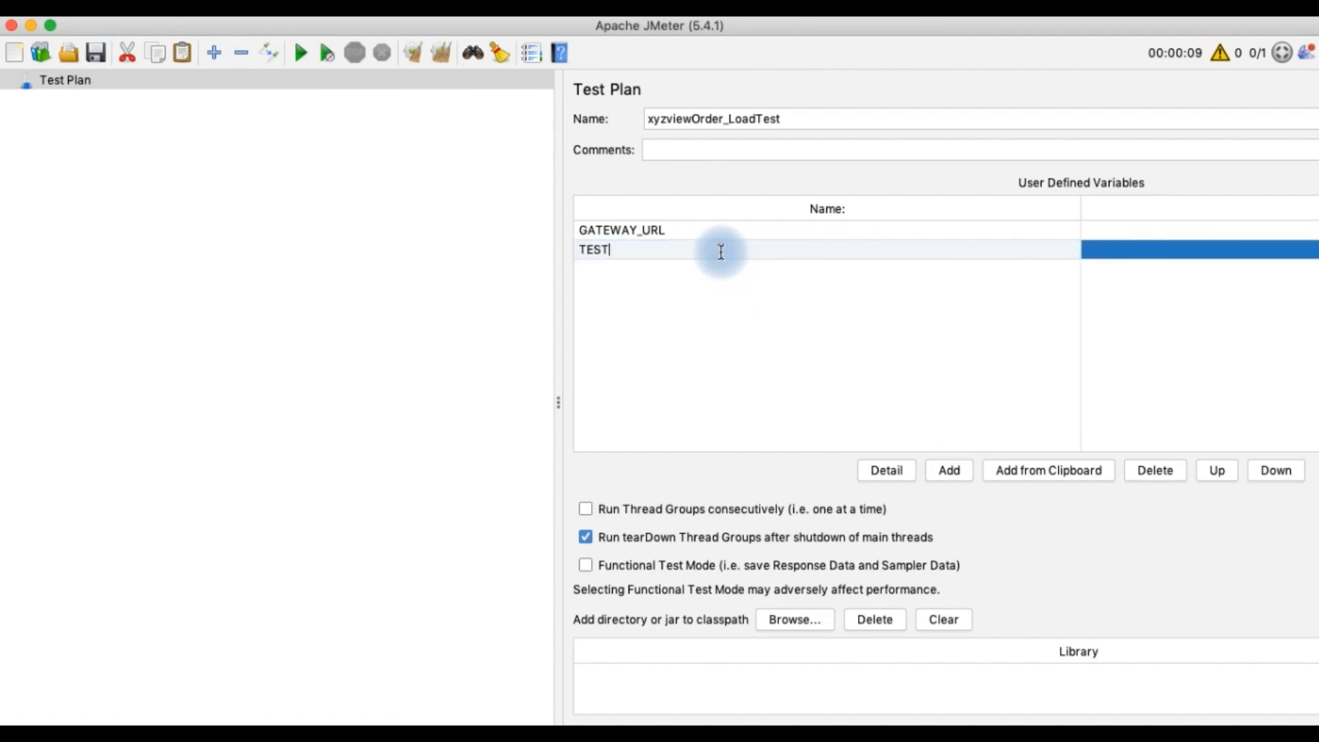
pyautogui.write('_DURATION')
pyautogui.click(1098, 256)
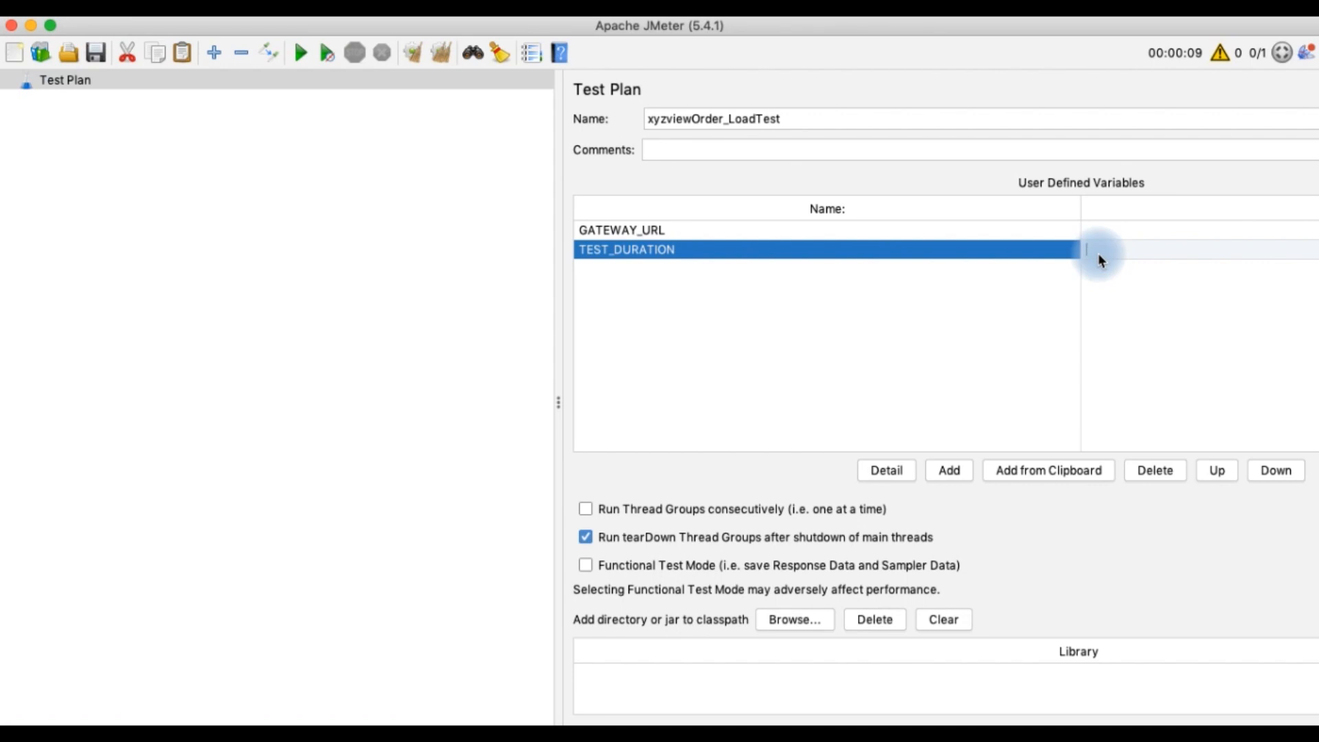
pyautogui.write('3600')
# Set GATEWAY_URL's value to api.sandbox.paypal.com and save the test plan
pyautogui.click(1099, 232)
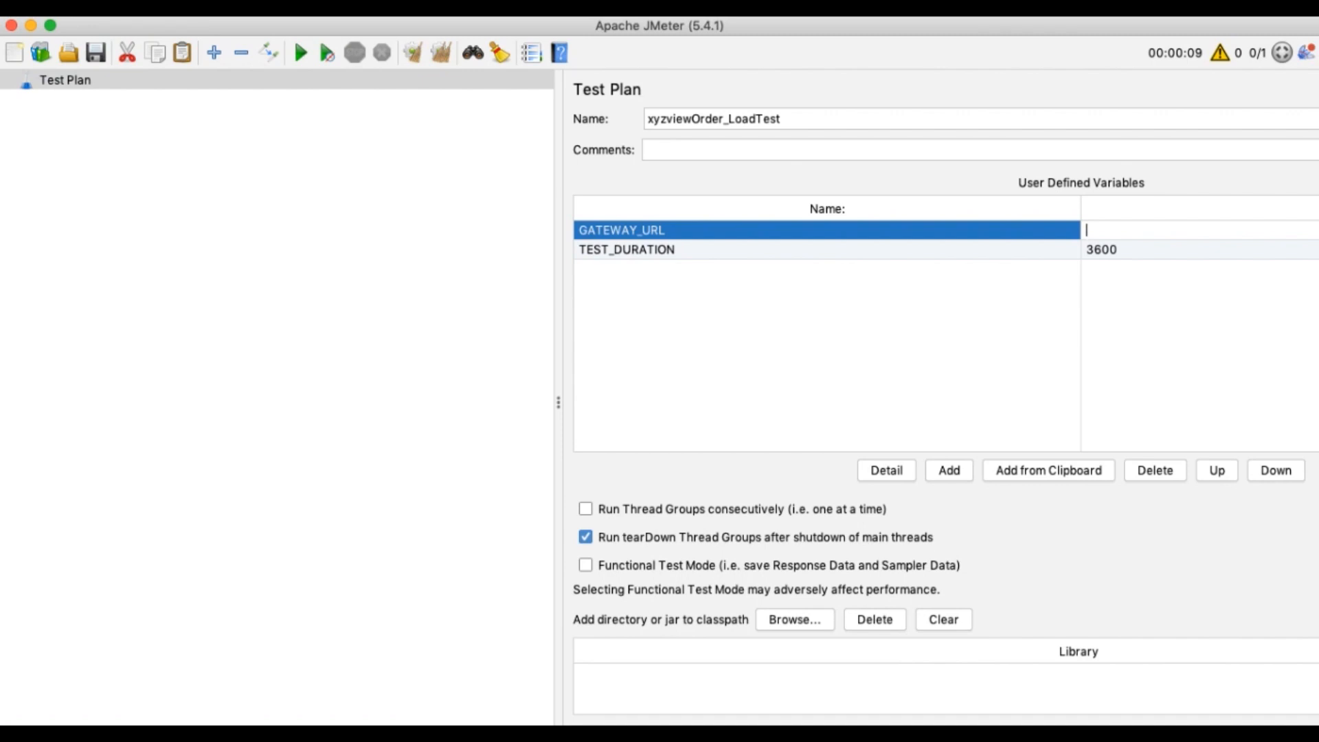
pyautogui.press('super+Tab')
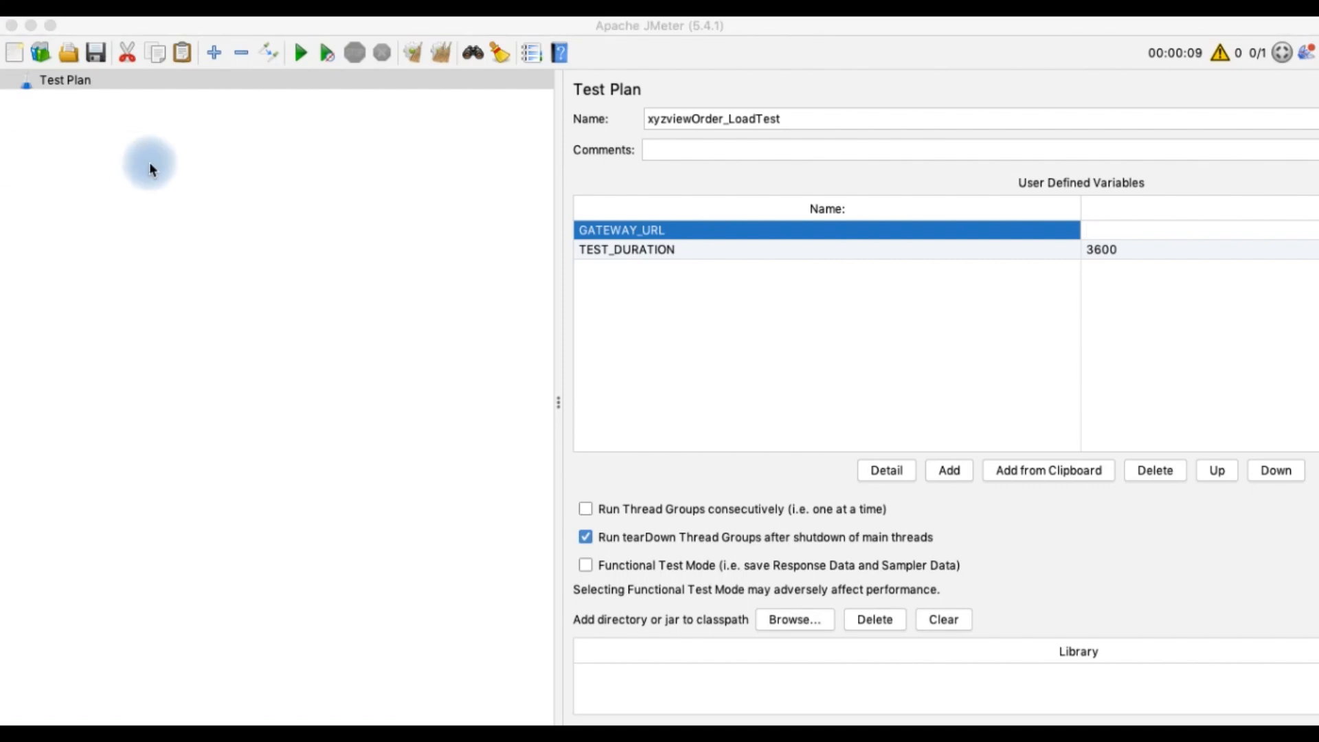
pyautogui.click(1106, 231)
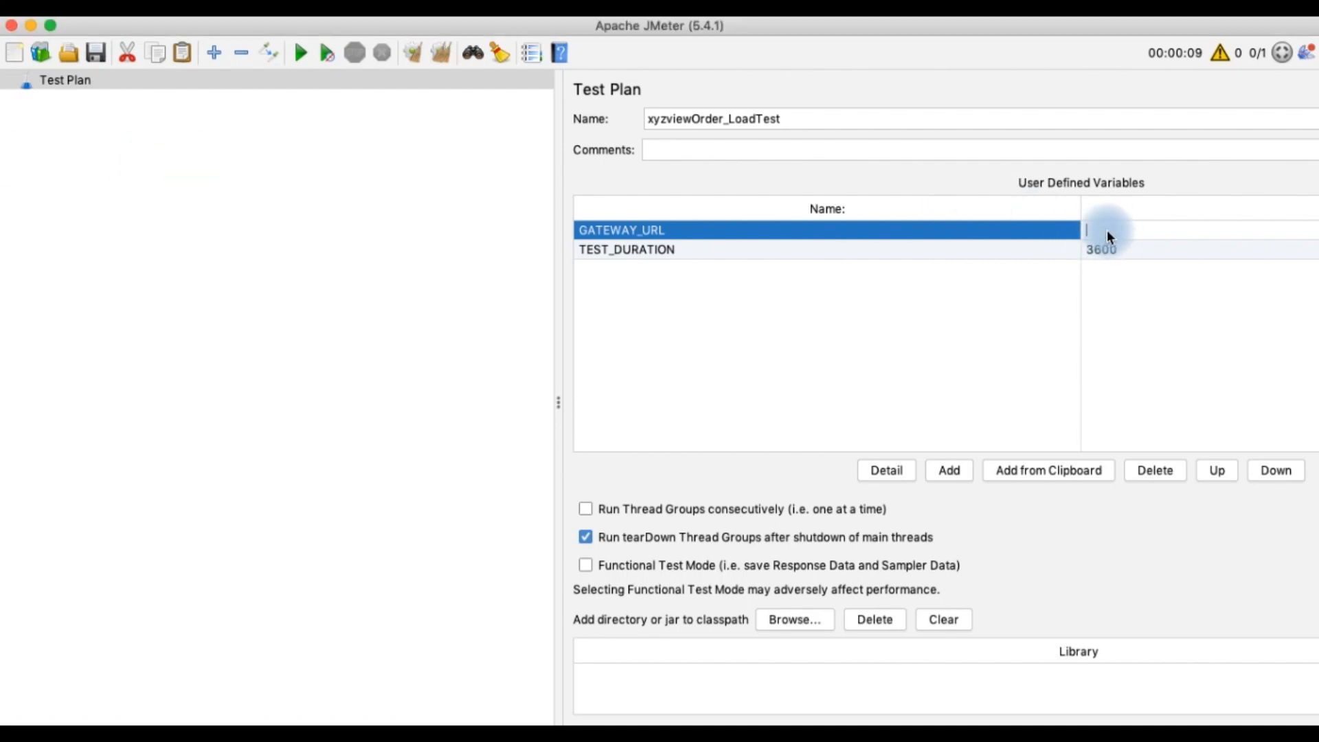
pyautogui.write('api.sandbox.paypal.com')
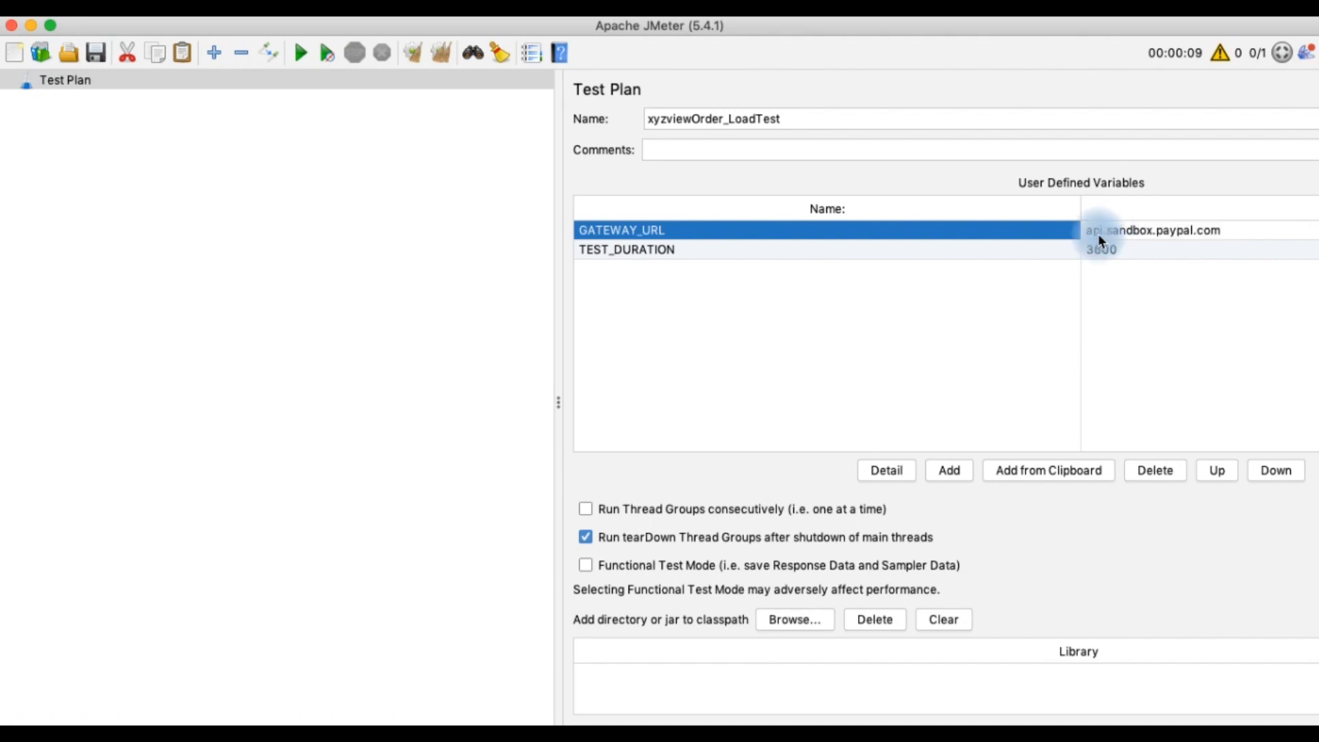
pyautogui.click(940, 348)
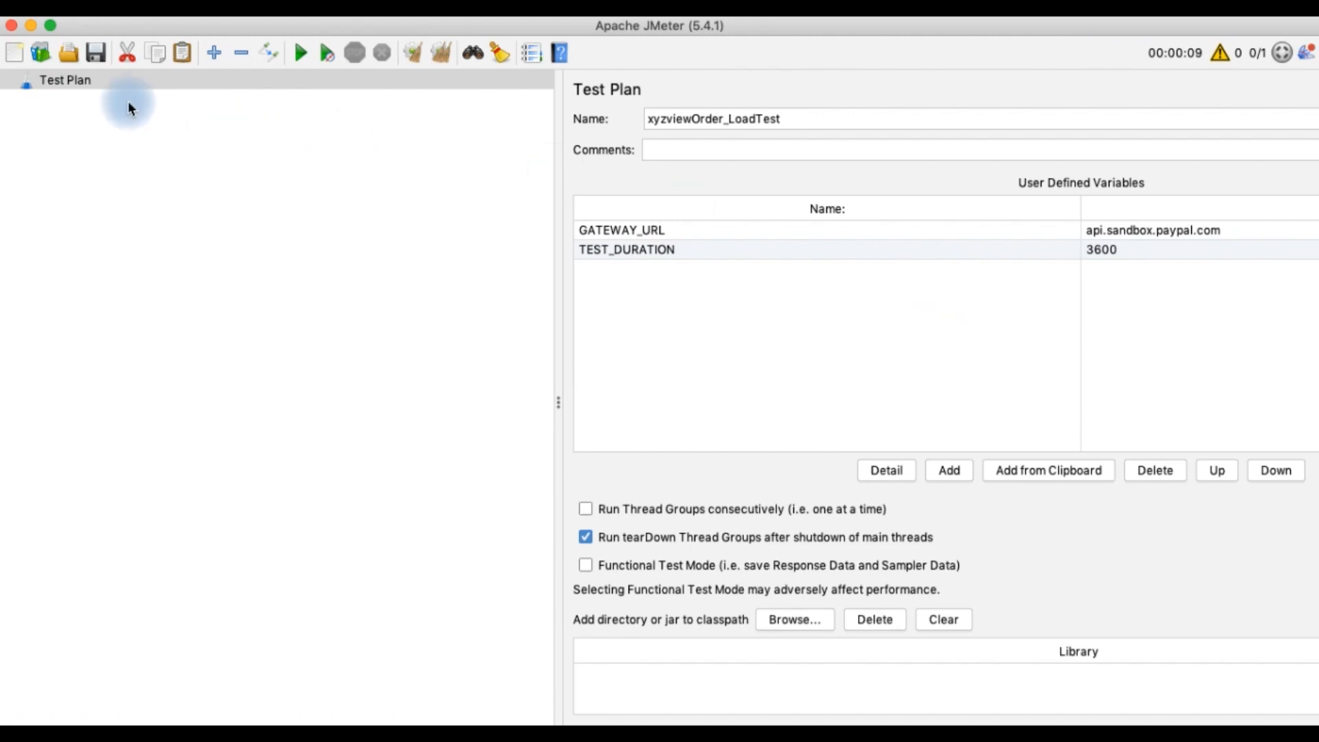
pyautogui.press('super+s')
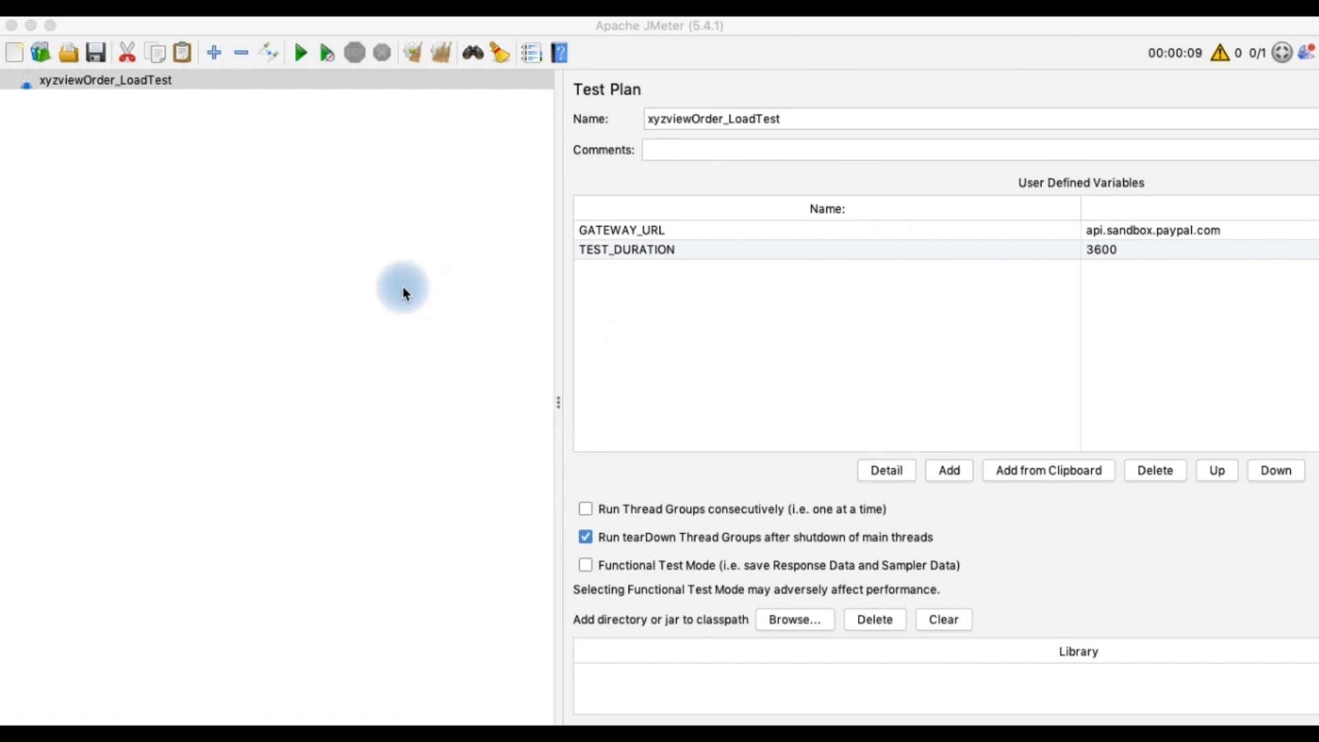
# Add an HTTP Cookie Manager under the test plan with Clear cookies each iteration enabled
pyautogui.rightClick(139, 84)
pyautogui.moveTo(225, 96)
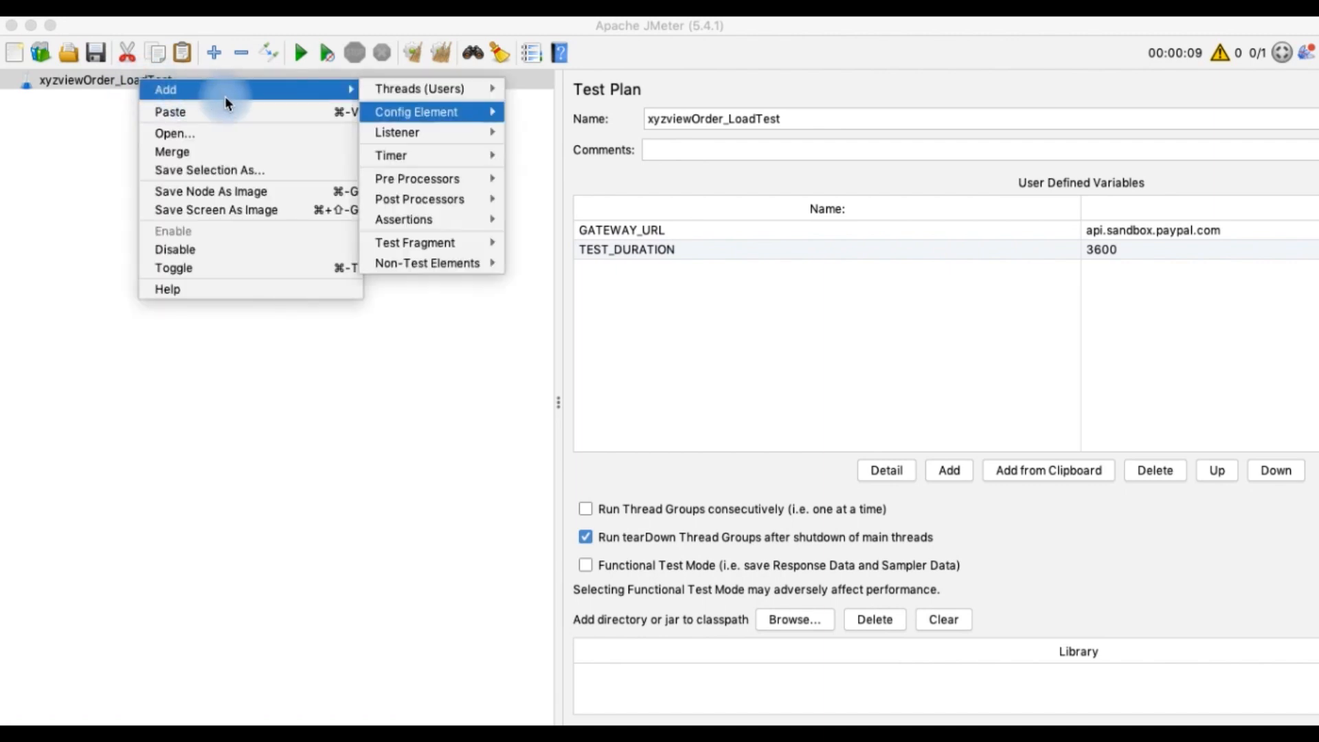
pyautogui.moveTo(406, 113)
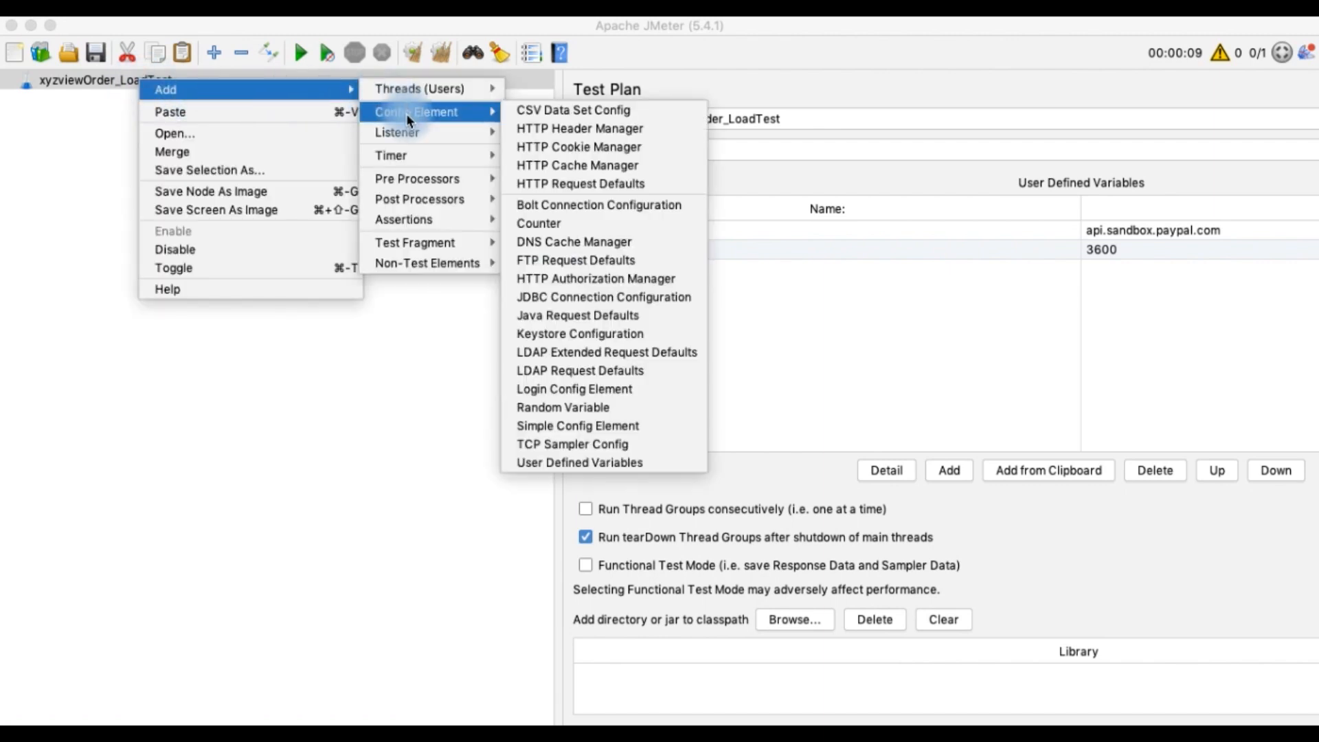
pyautogui.click(541, 148)
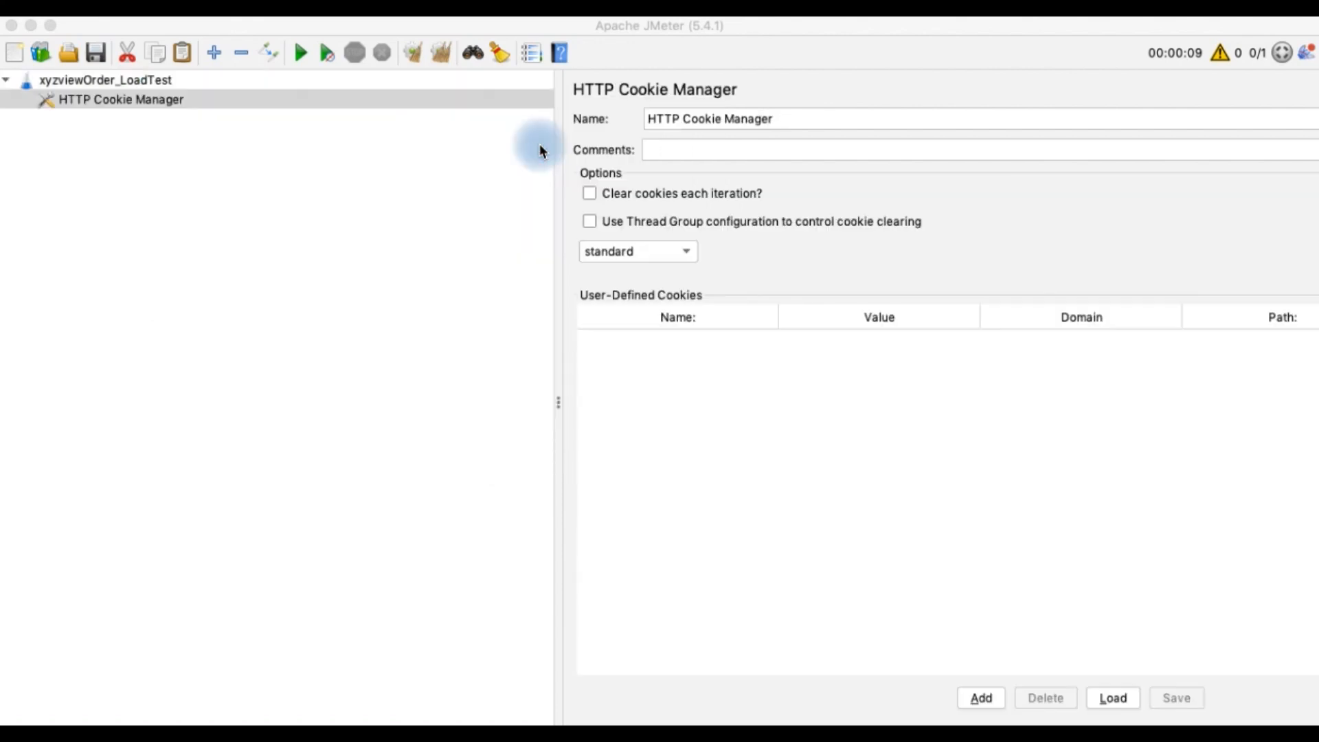
pyautogui.click(591, 194)
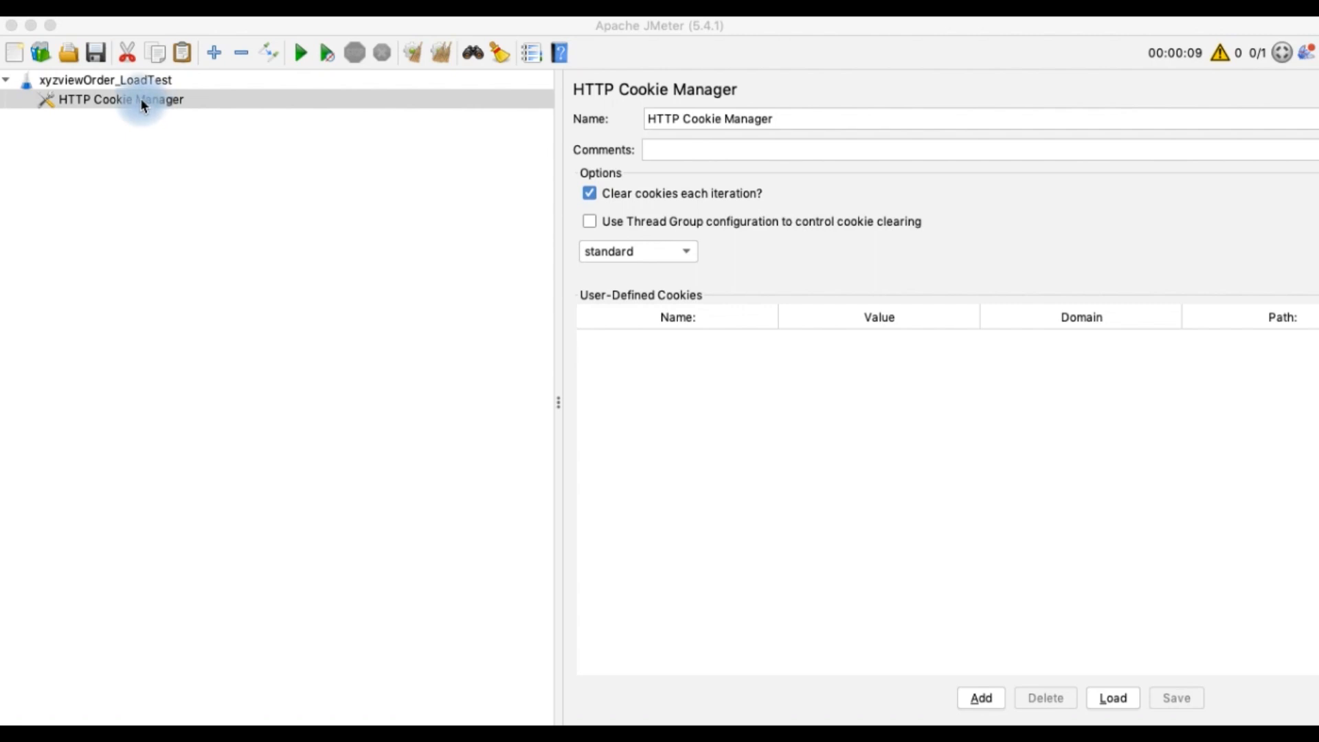
pyautogui.click(134, 80)
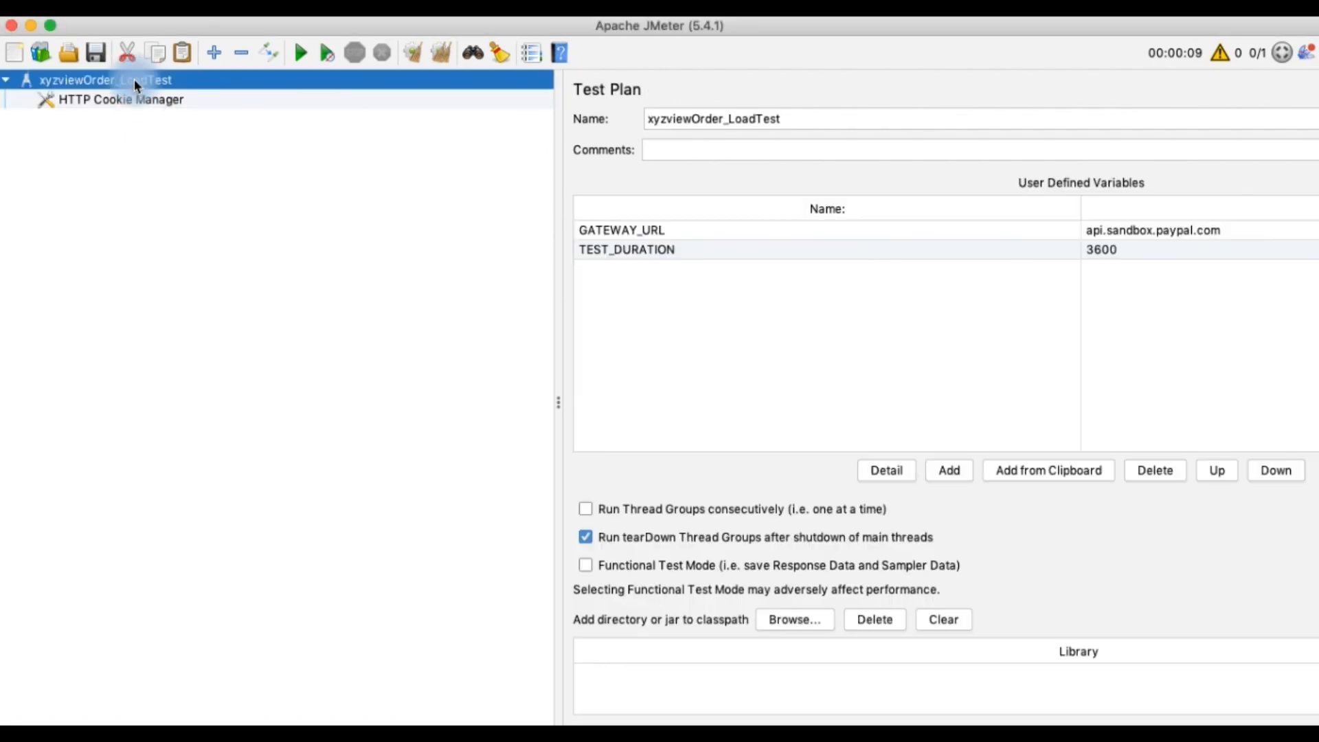
# Add an HTTP Cache Manager under the test plan with Clear cache each iteration enabled
pyautogui.rightClick(134, 79)
pyautogui.moveTo(221, 95)
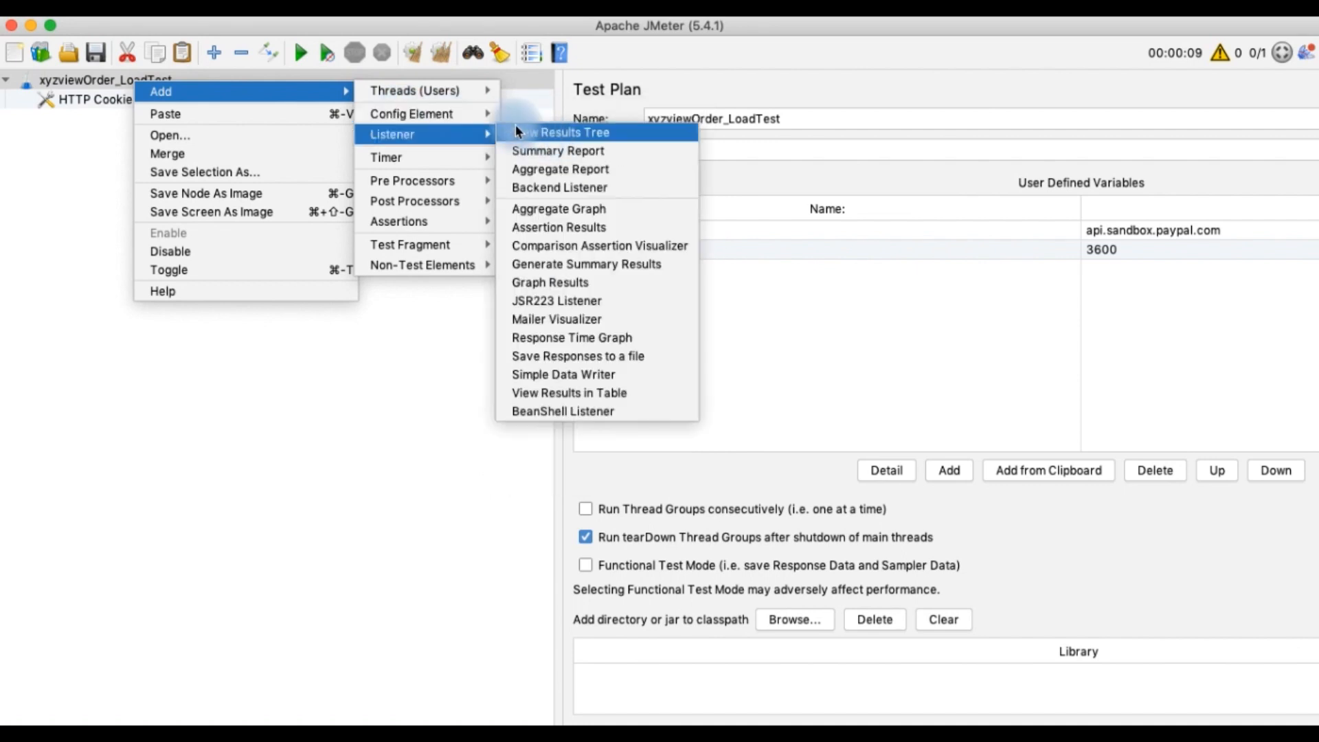
pyautogui.click(494, 117)
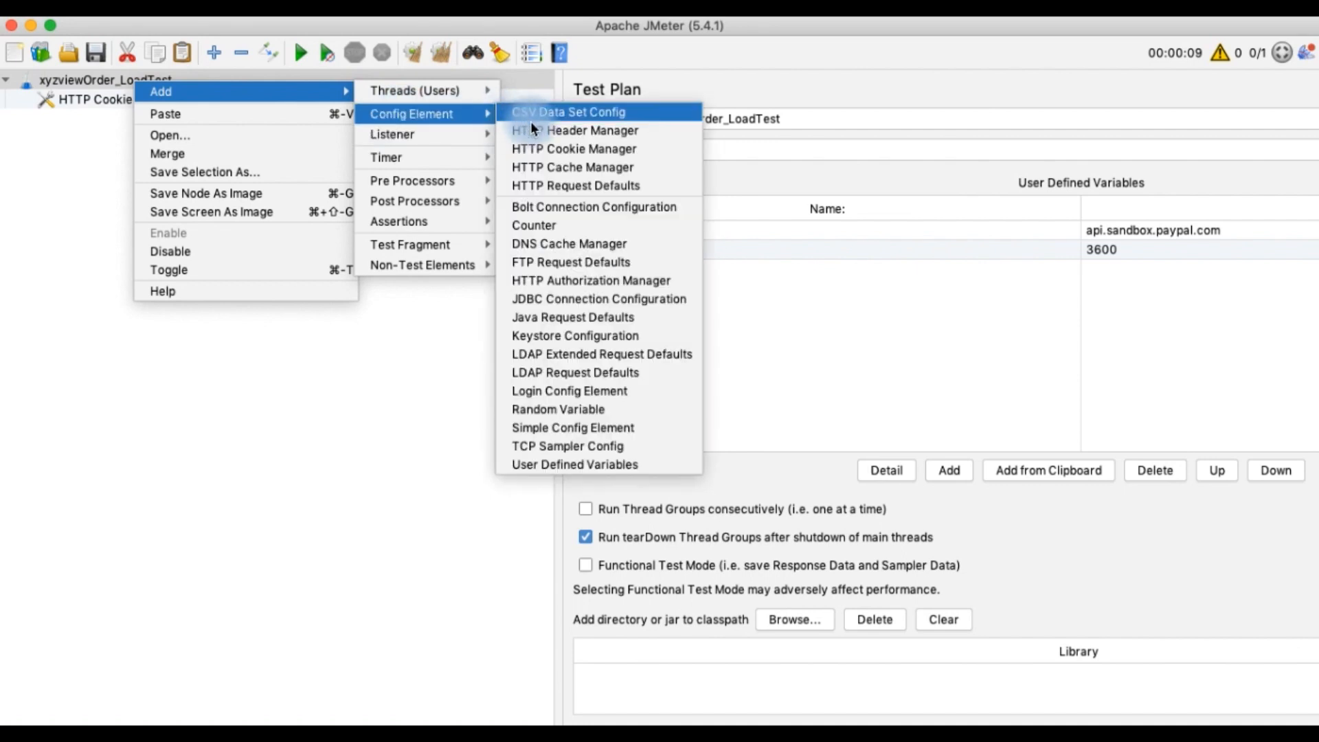
pyautogui.click(530, 167)
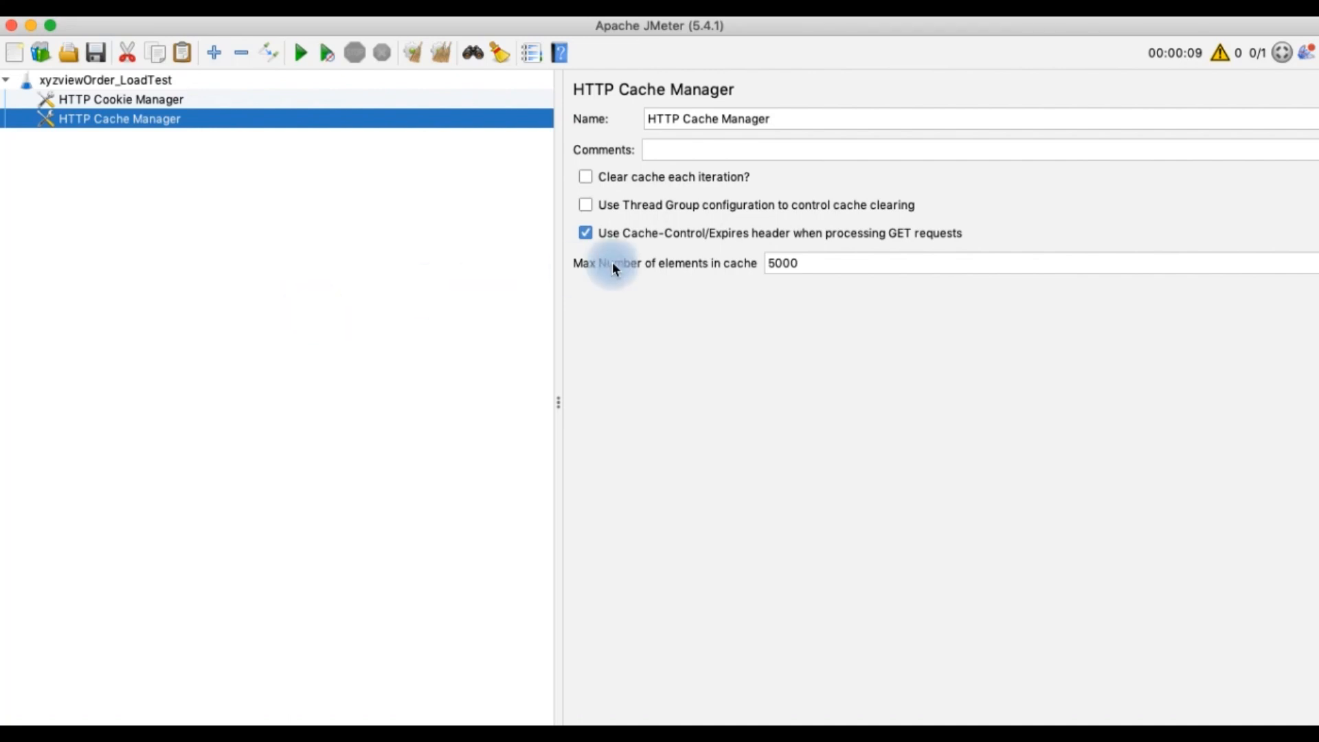
pyautogui.click(588, 177)
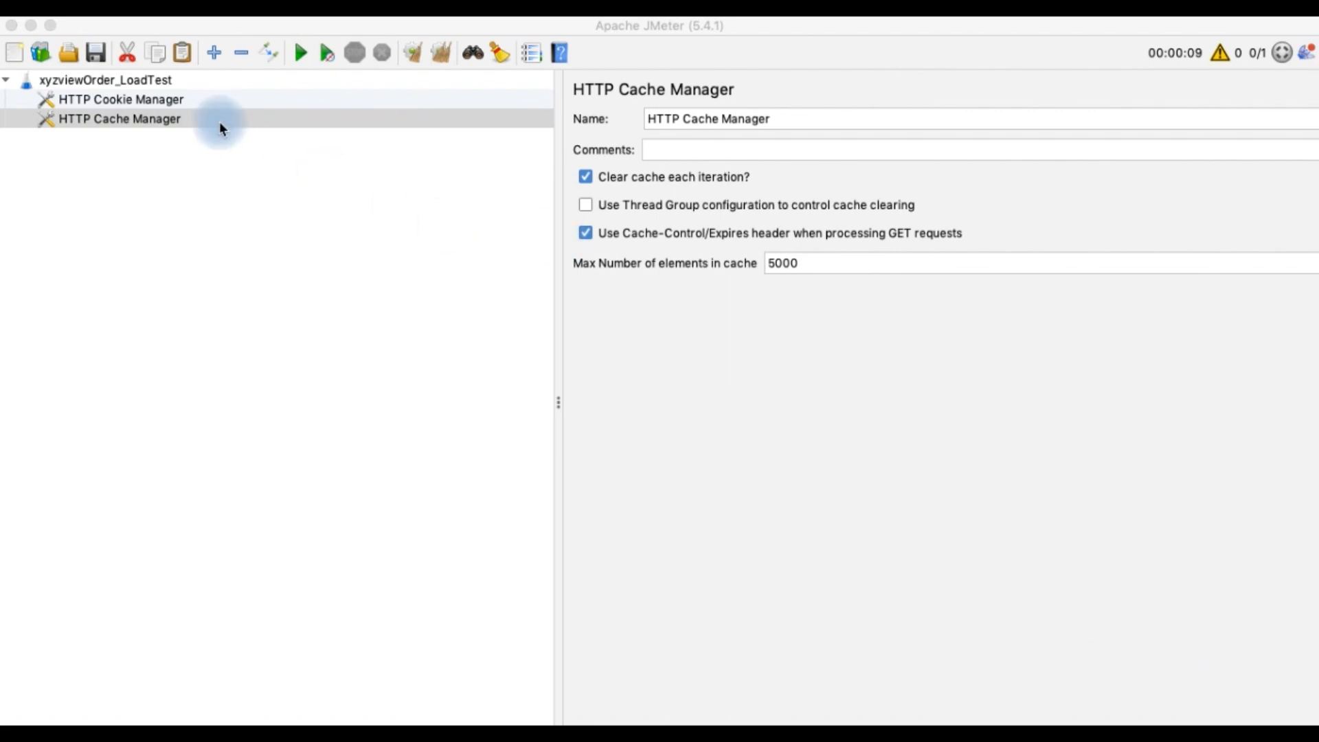
# Add a Thread Group under the test plan
pyautogui.click(147, 81)
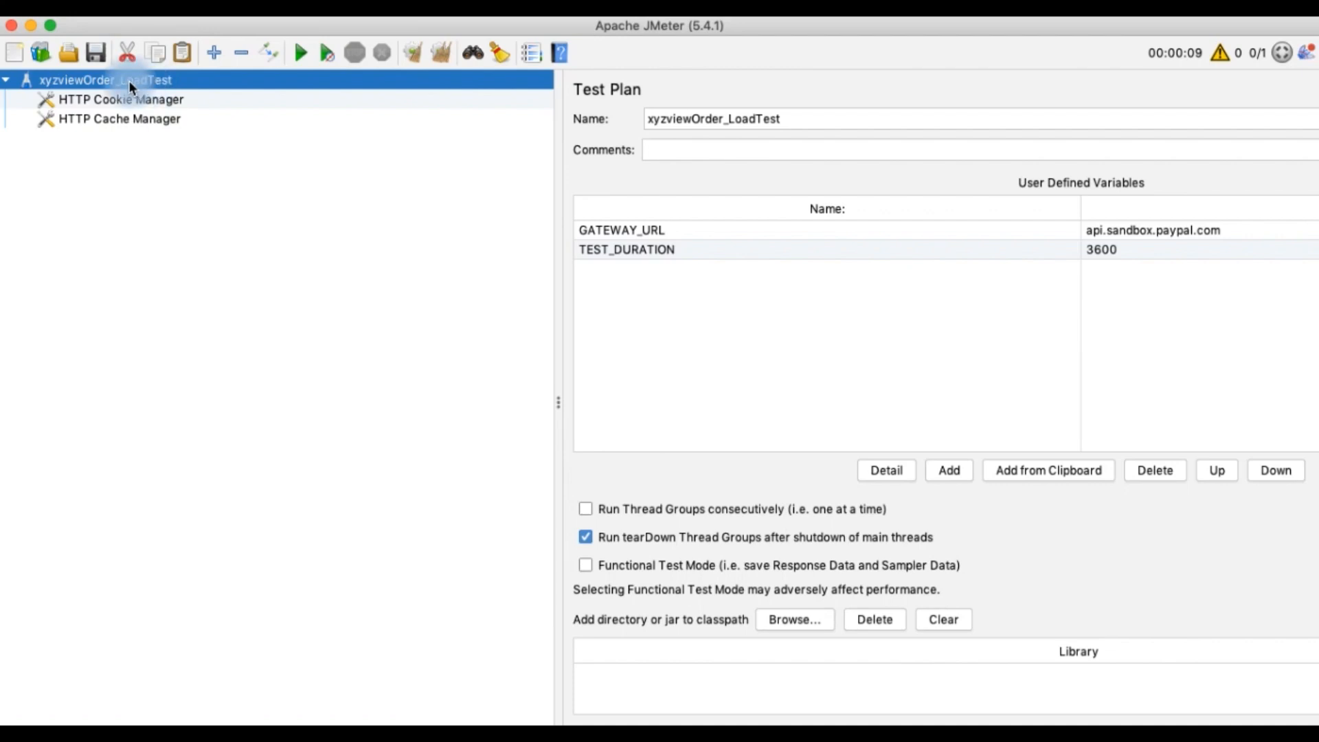
pyautogui.rightClick(129, 80)
pyautogui.moveTo(196, 94)
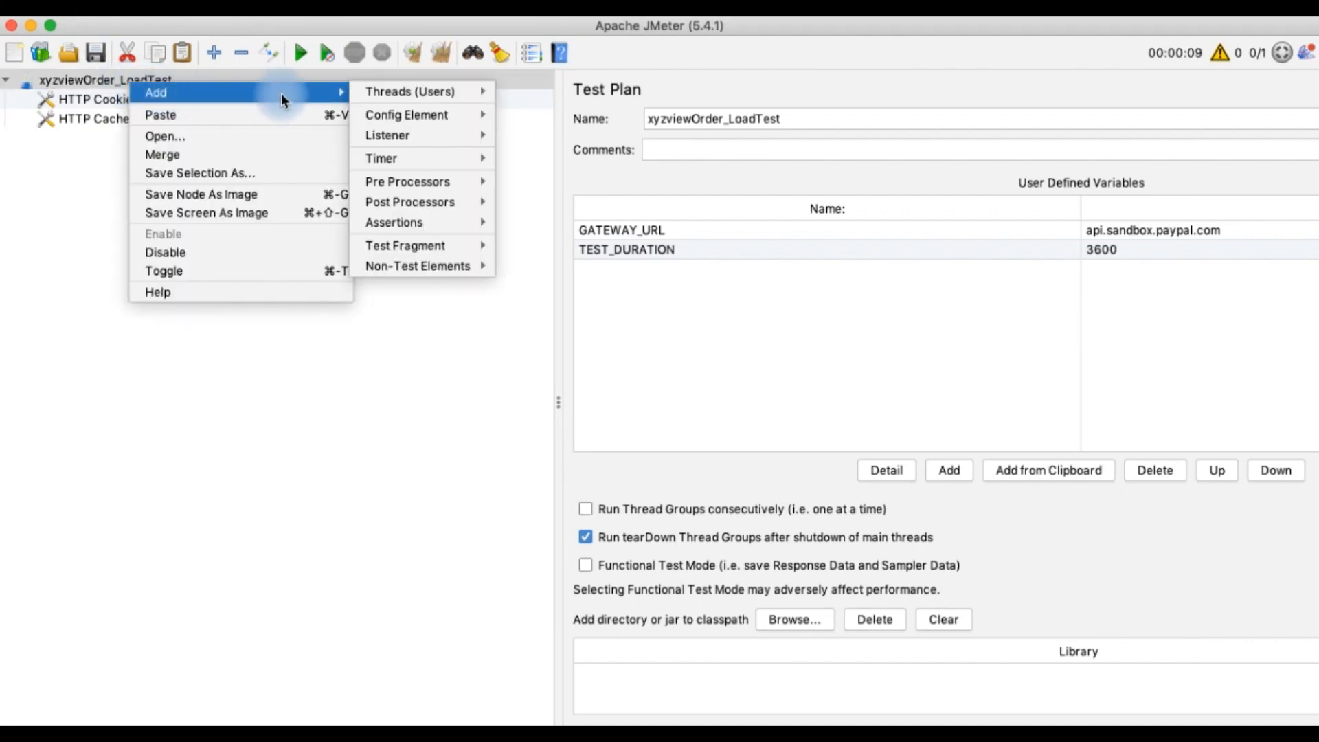
pyautogui.moveTo(373, 94)
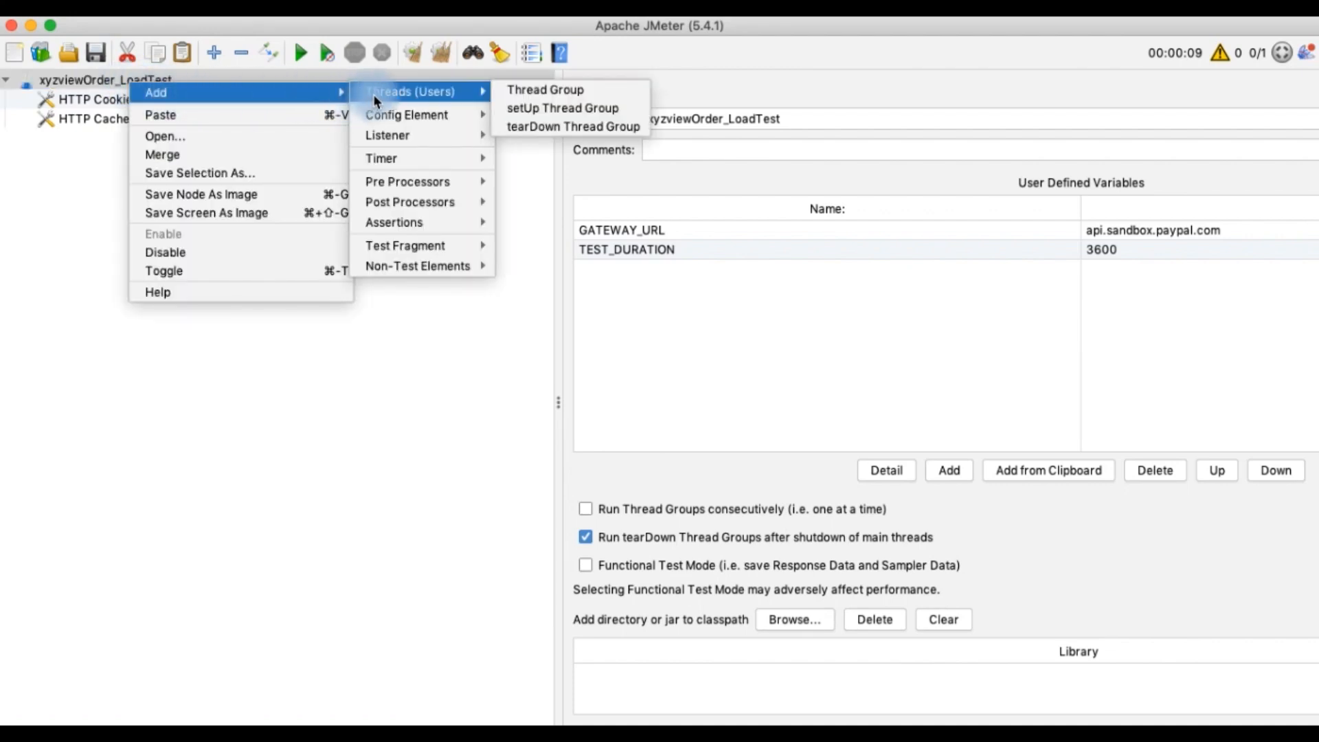
pyautogui.click(515, 91)
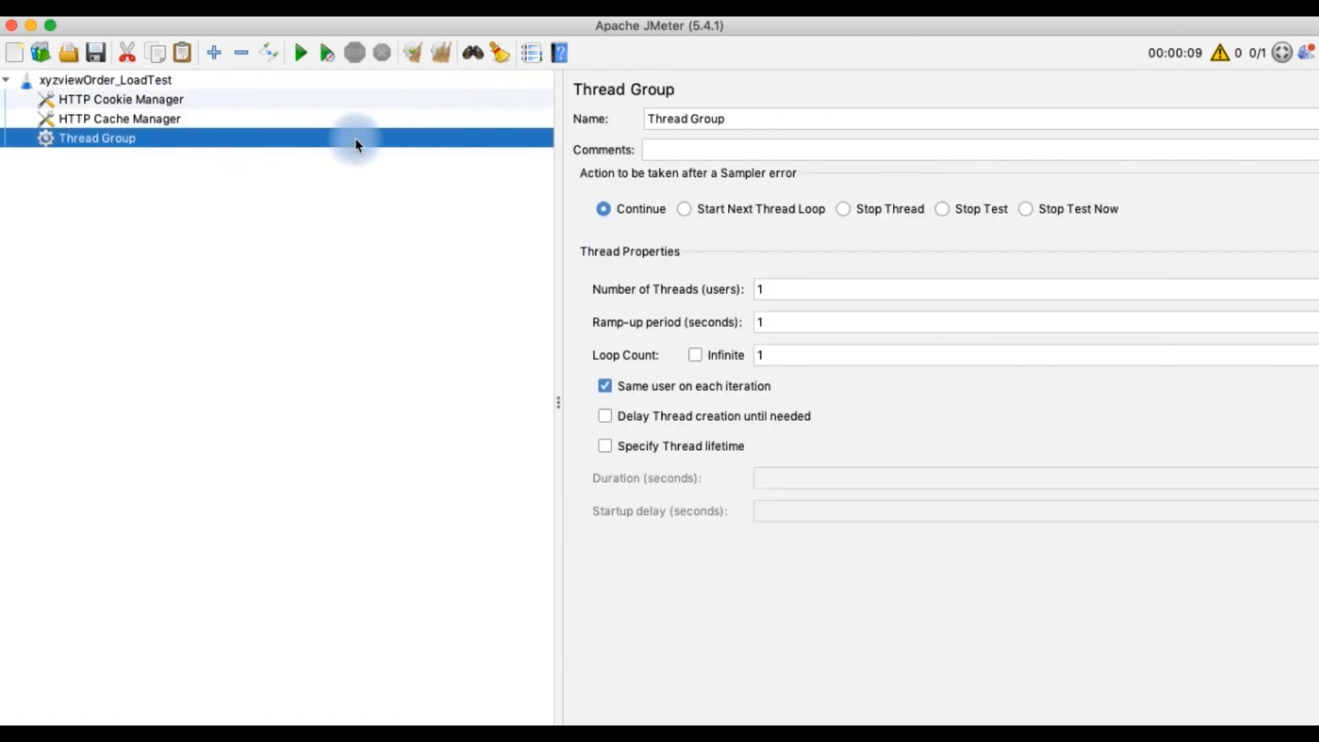
# Replace the thread group's name with the pasted template <FunctionalName>_<Functionality Name>
pyautogui.click(734, 118)
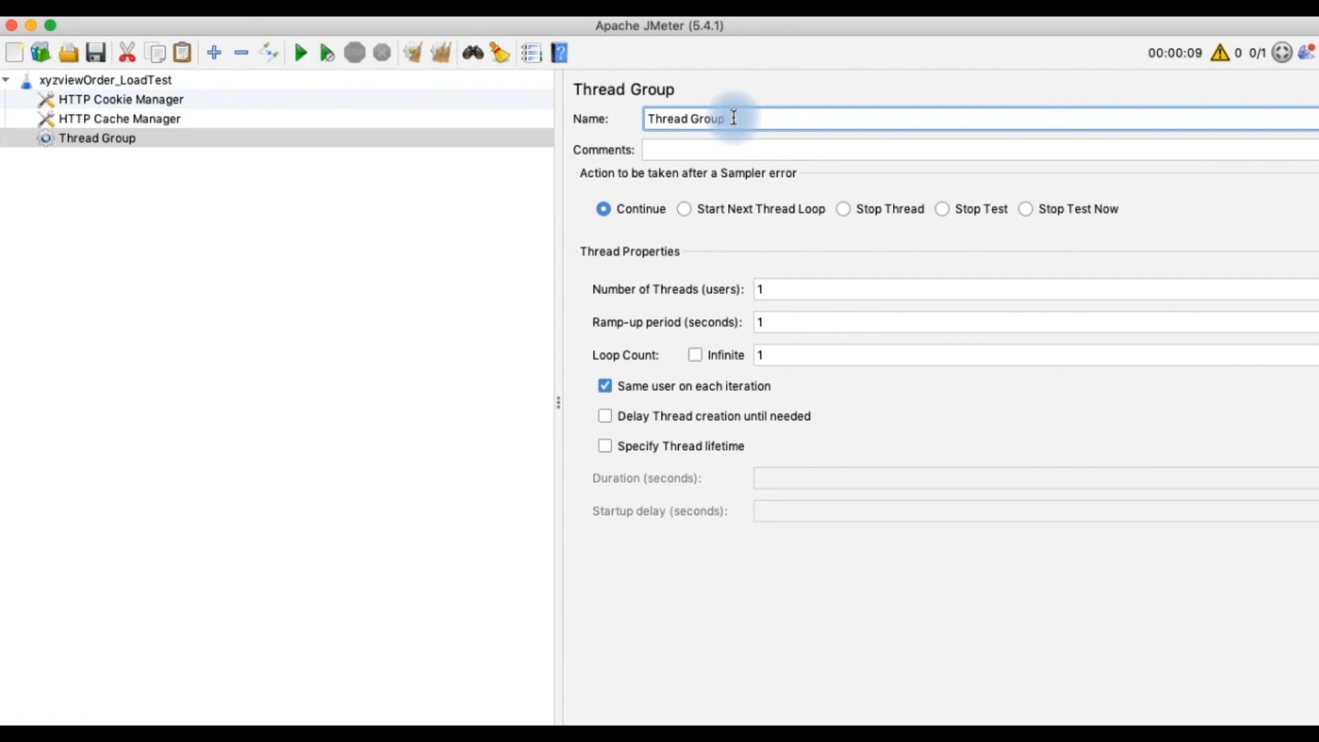
pyautogui.moveTo(730, 118); pyautogui.dragTo(638, 124)
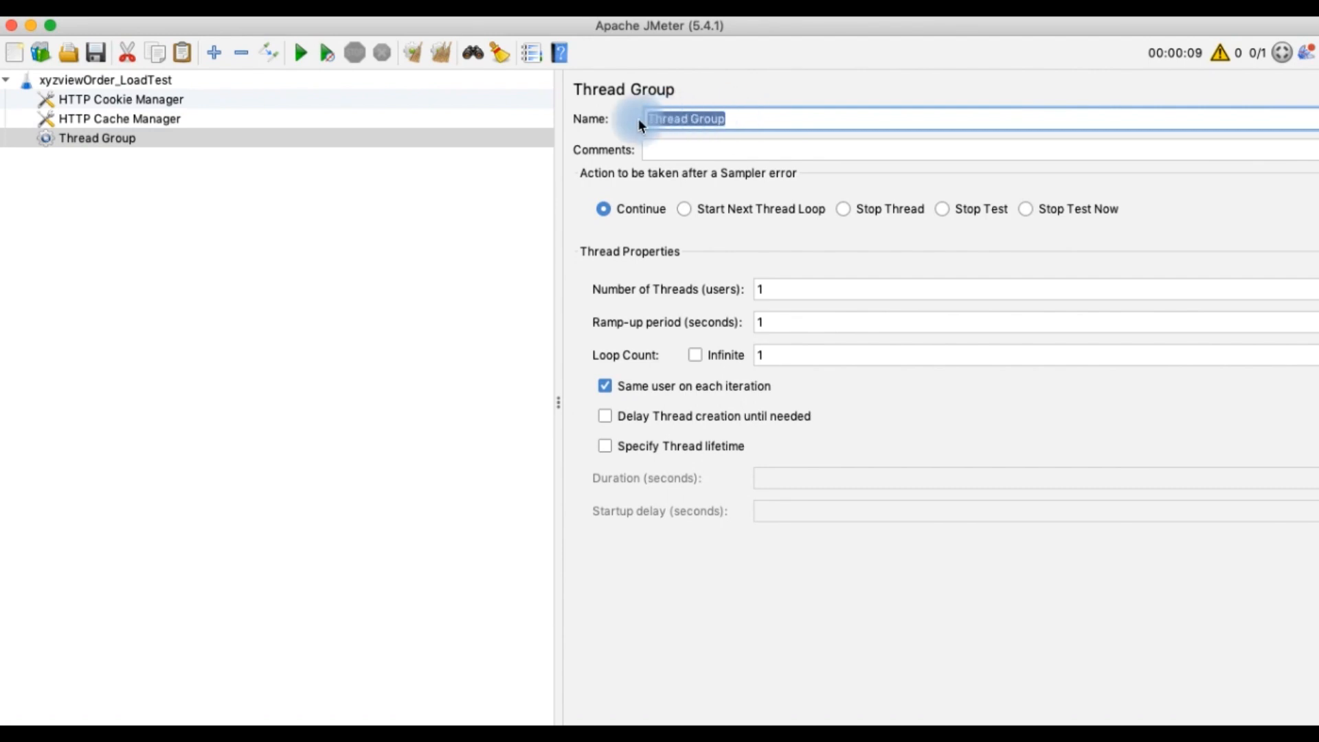
pyautogui.press('BackSpace')
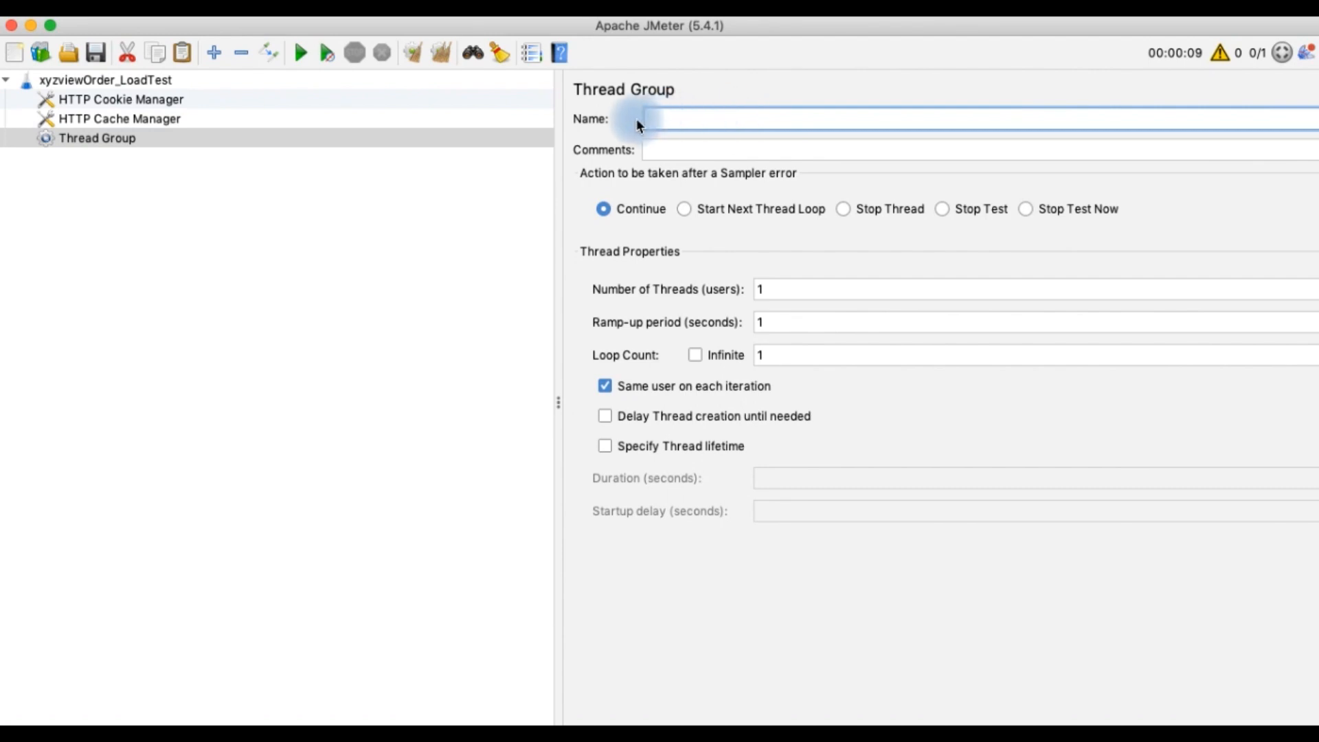
pyautogui.press('super+Tab')
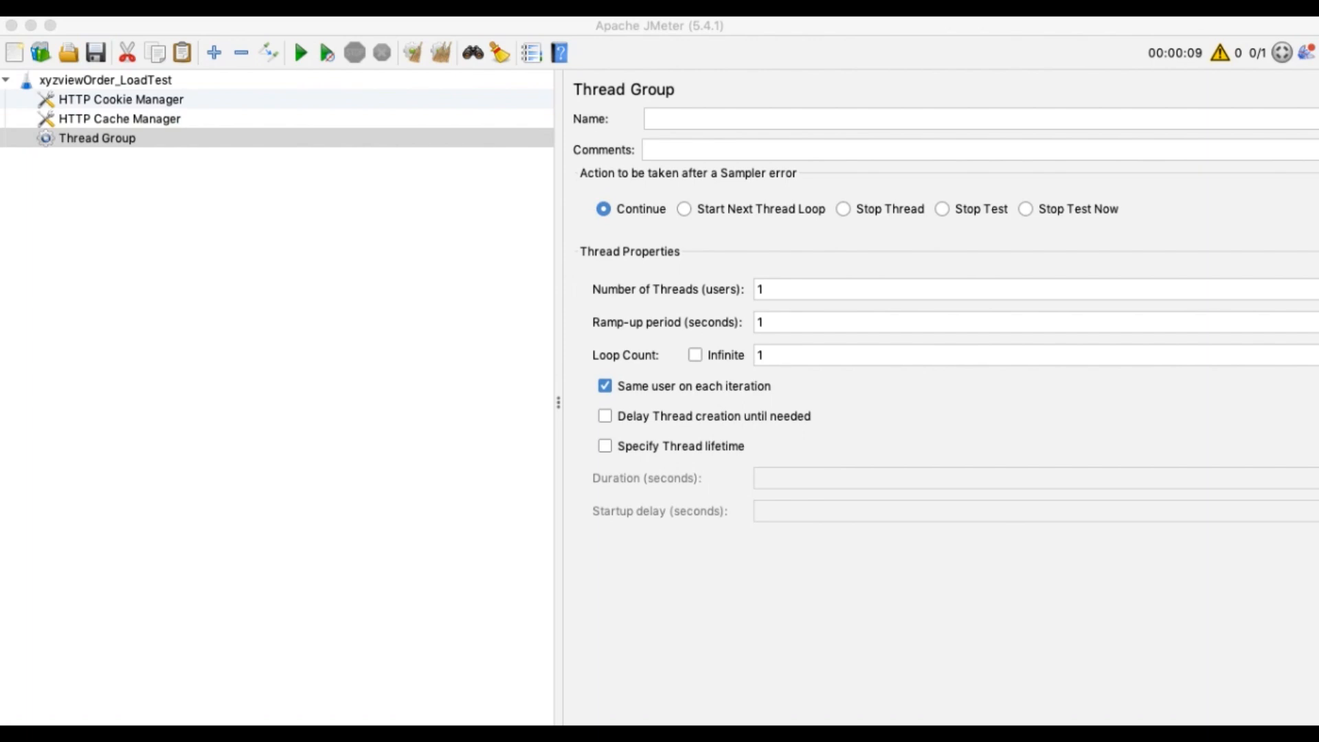
pyautogui.click(664, 120)
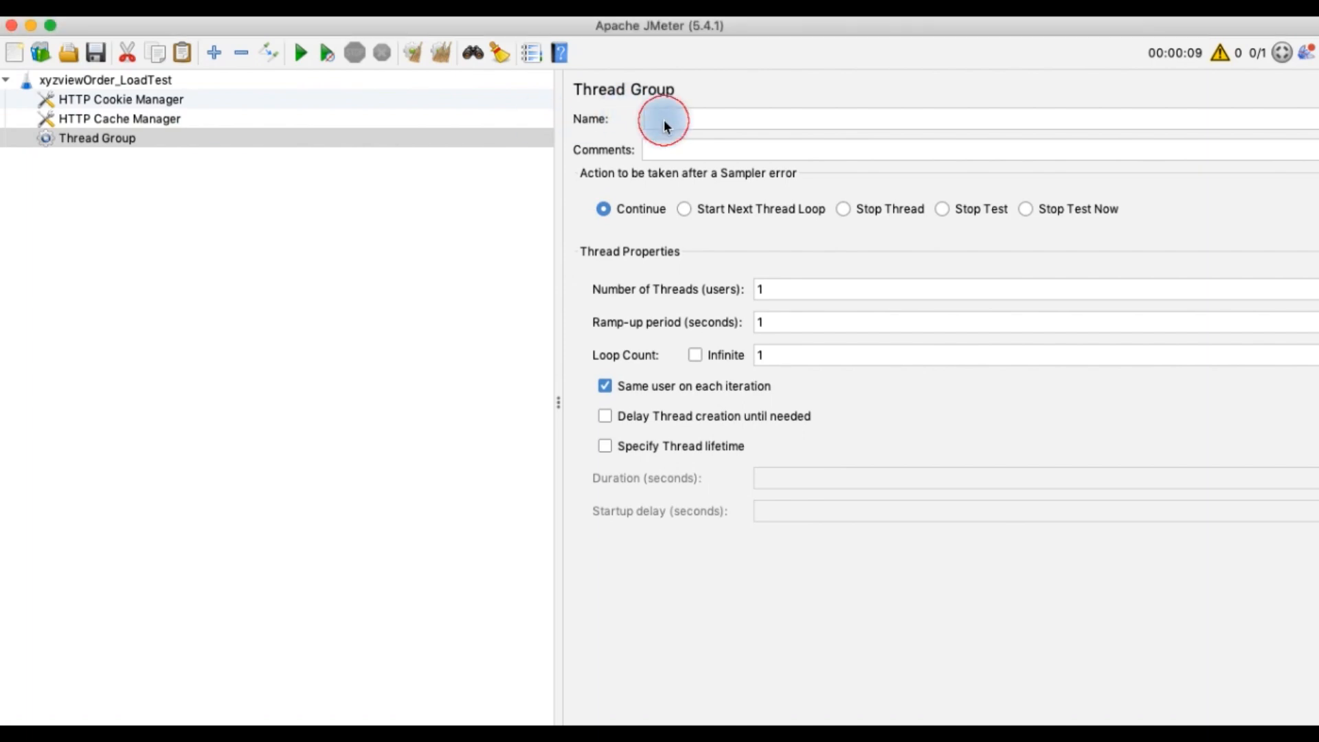
pyautogui.write('<FunctionalName>_<Functionality Name>')
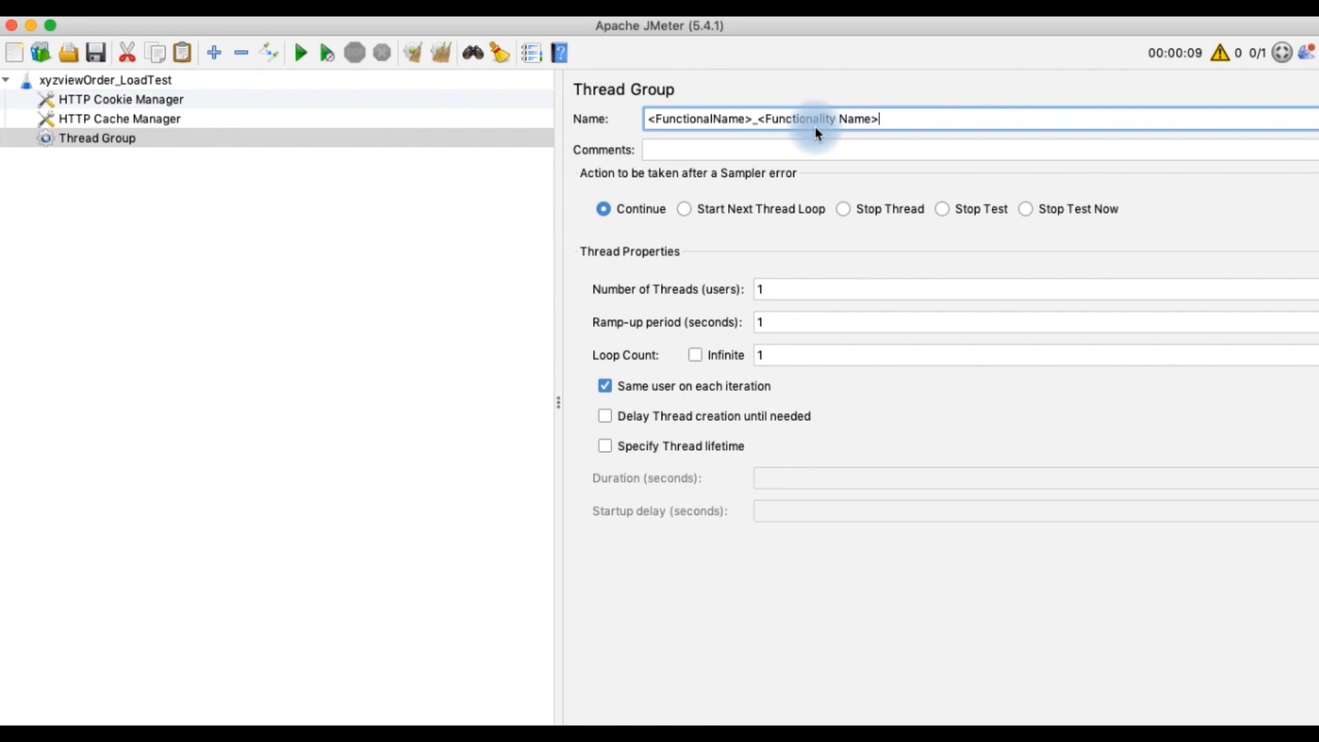
# Rename the thread group to OrderManagement_ViewOrder
pyautogui.click(886, 119)
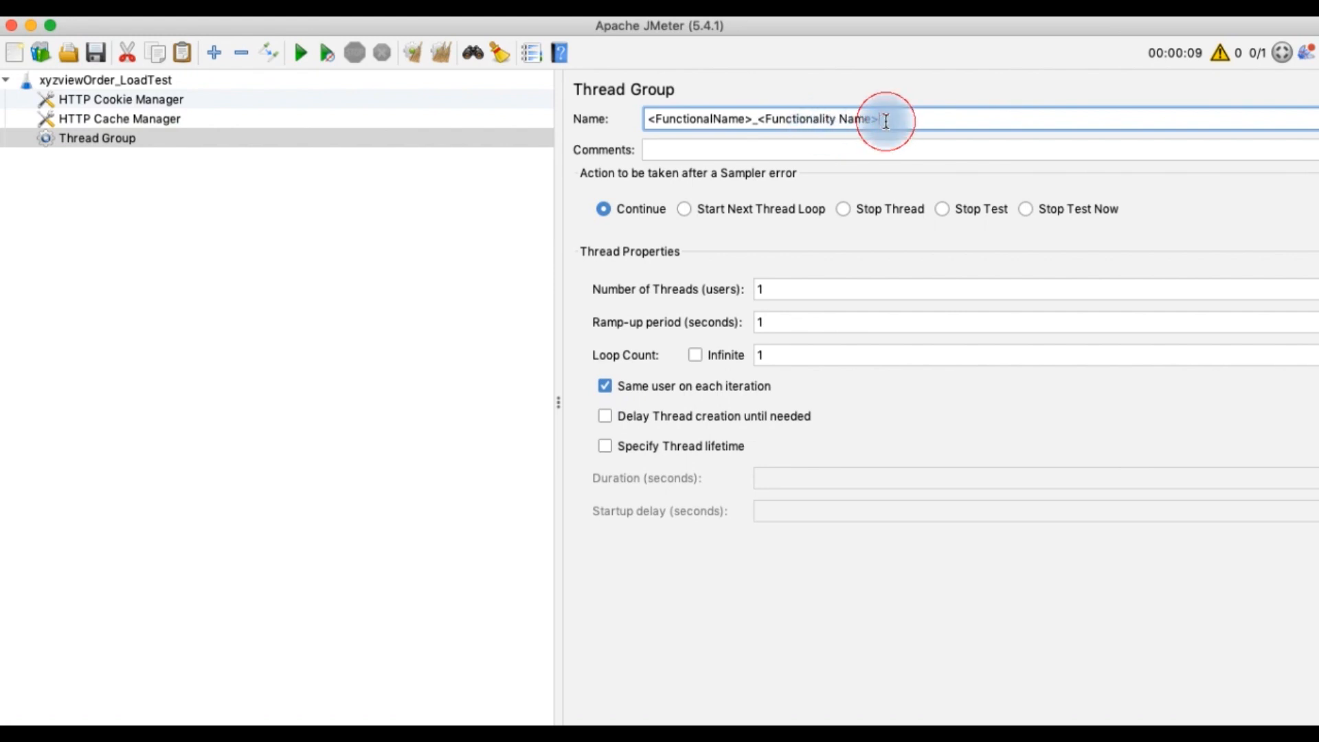
pyautogui.keyDown('shift'); pyautogui.click(647, 121); pyautogui.keyUp('shift')
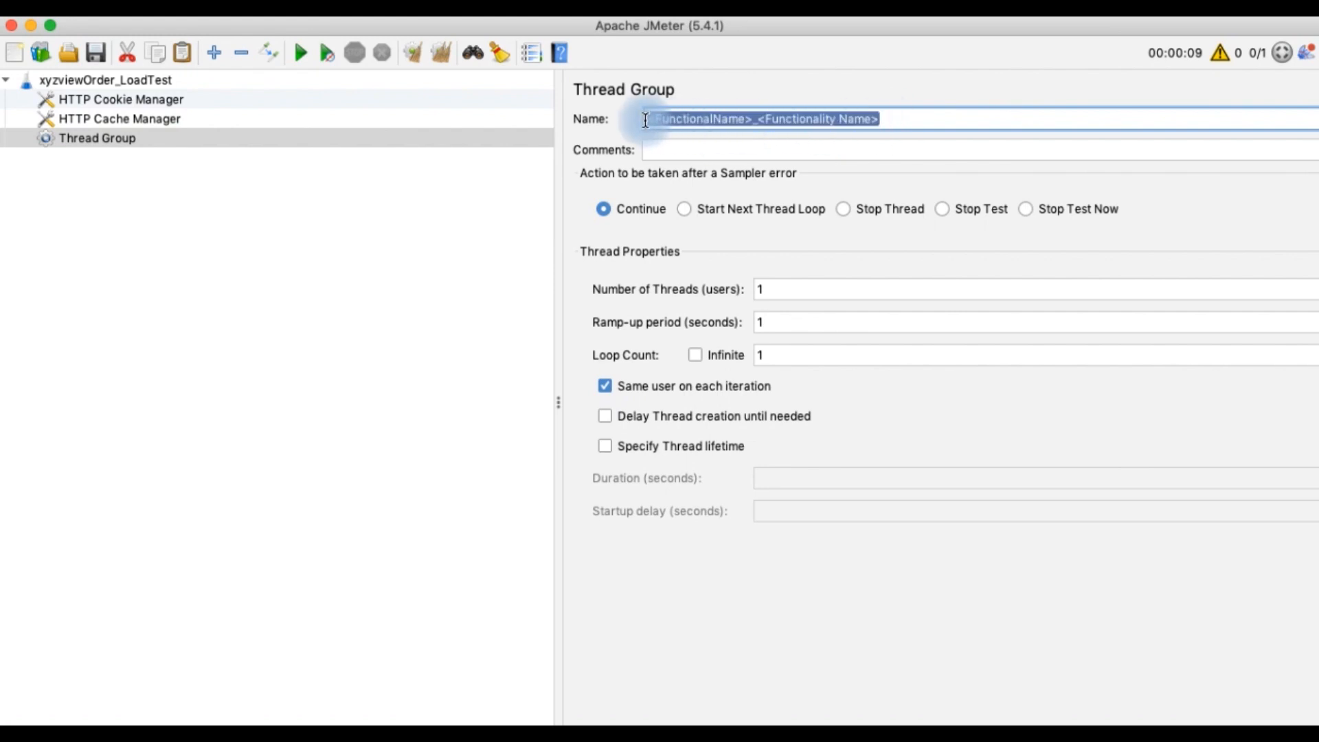
pyautogui.press('BackSpace')
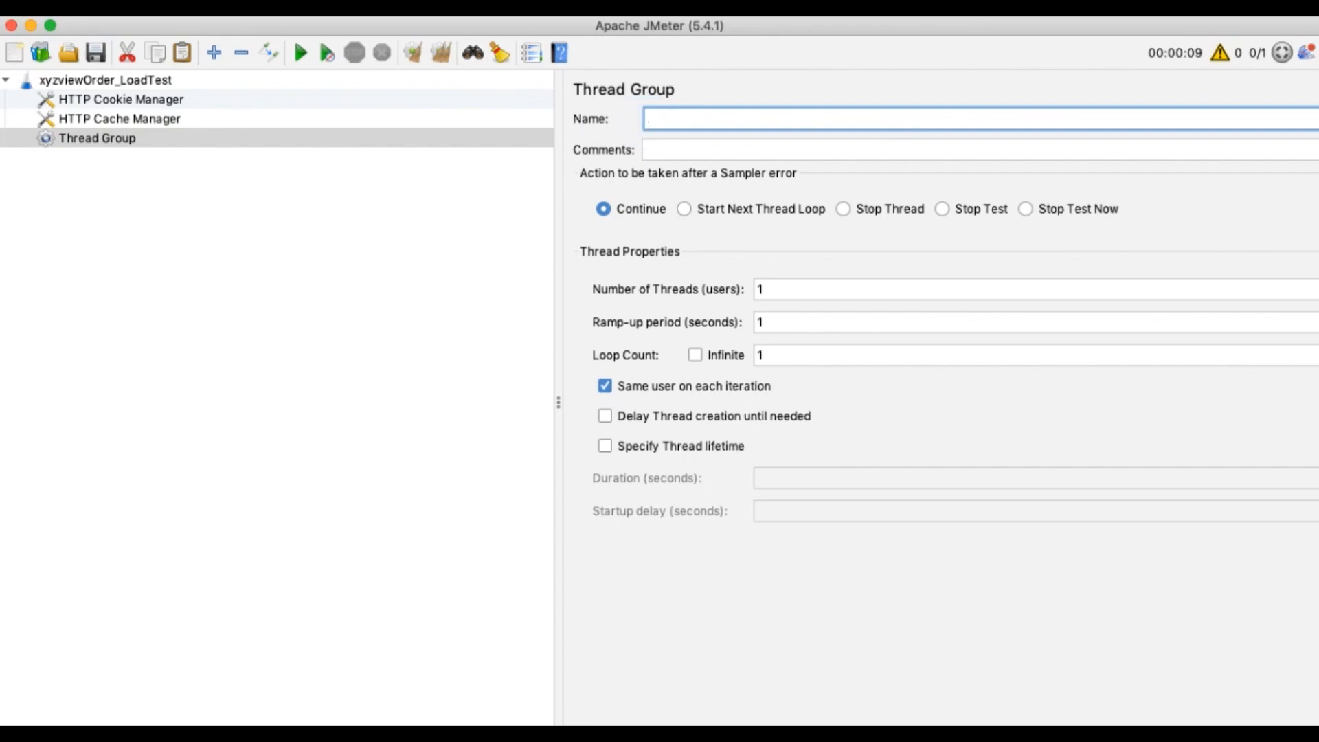
pyautogui.press('super+Tab')
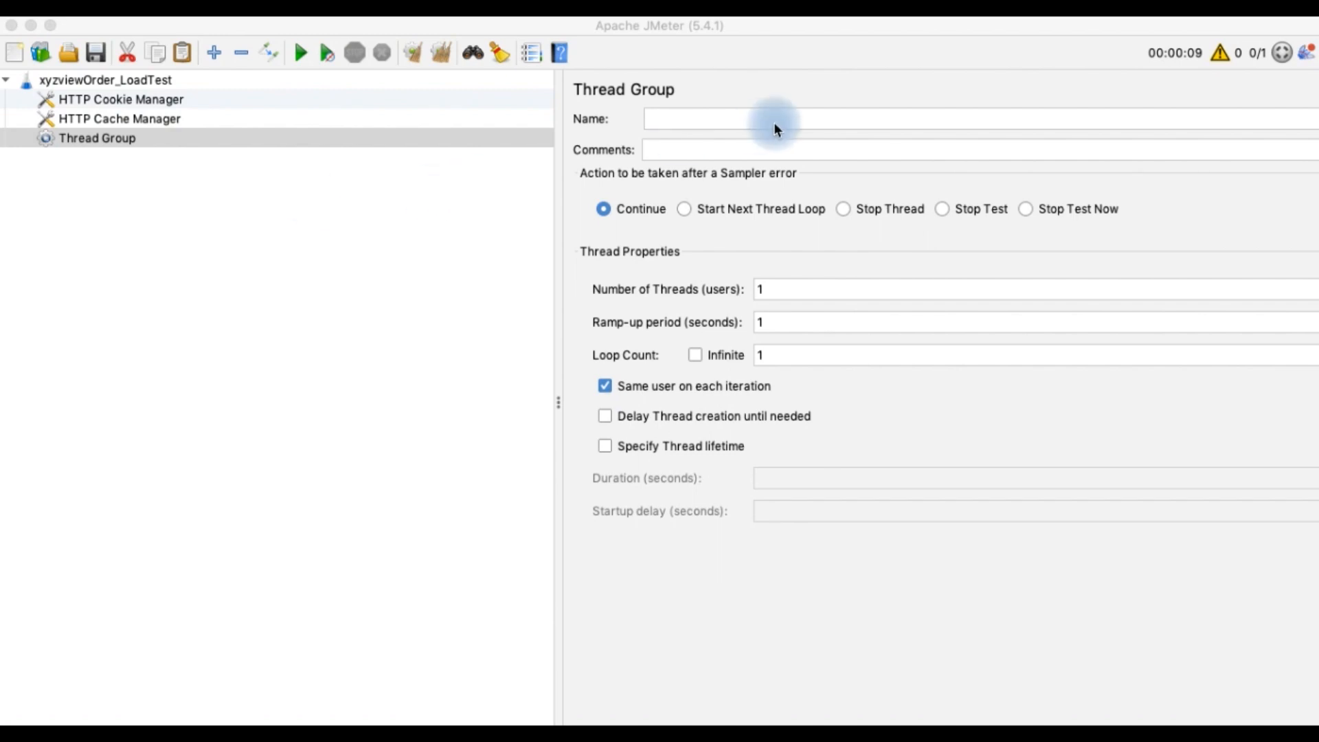
pyautogui.click(739, 120)
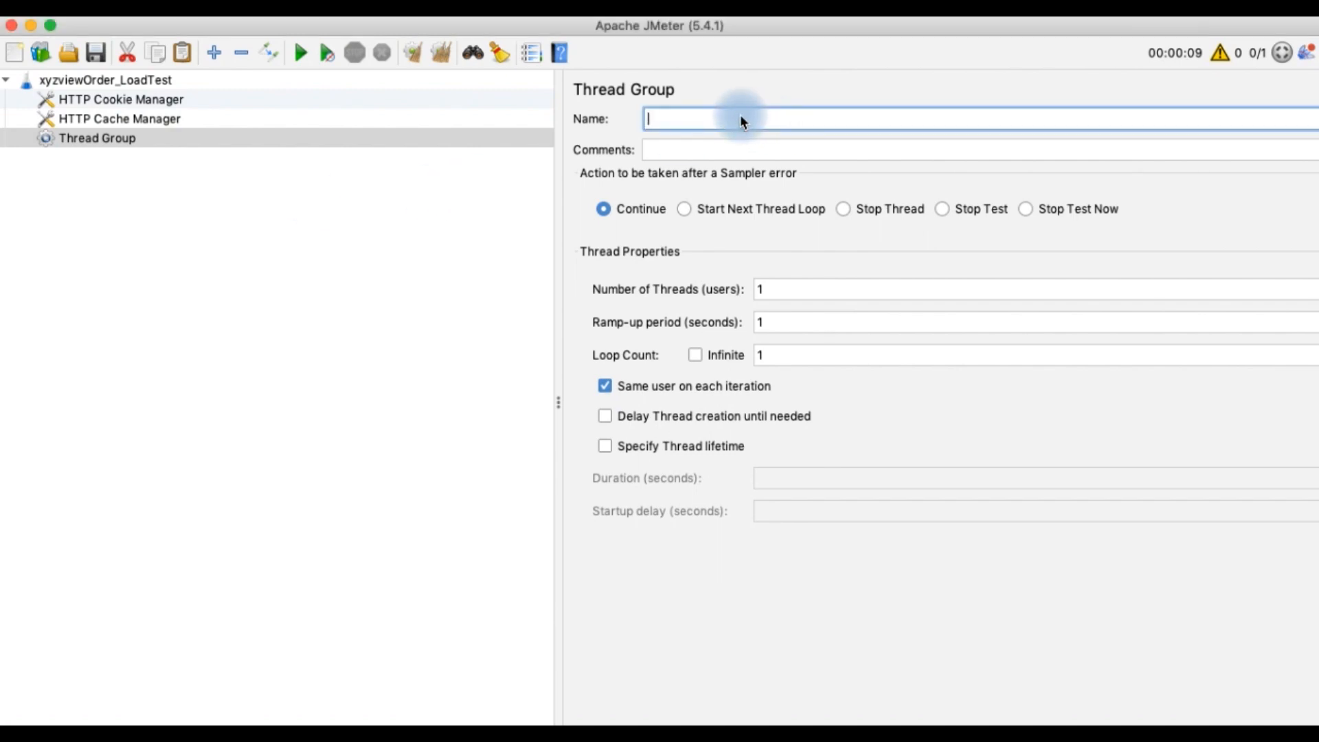
pyautogui.write('OrderManagement_ViewOrder')
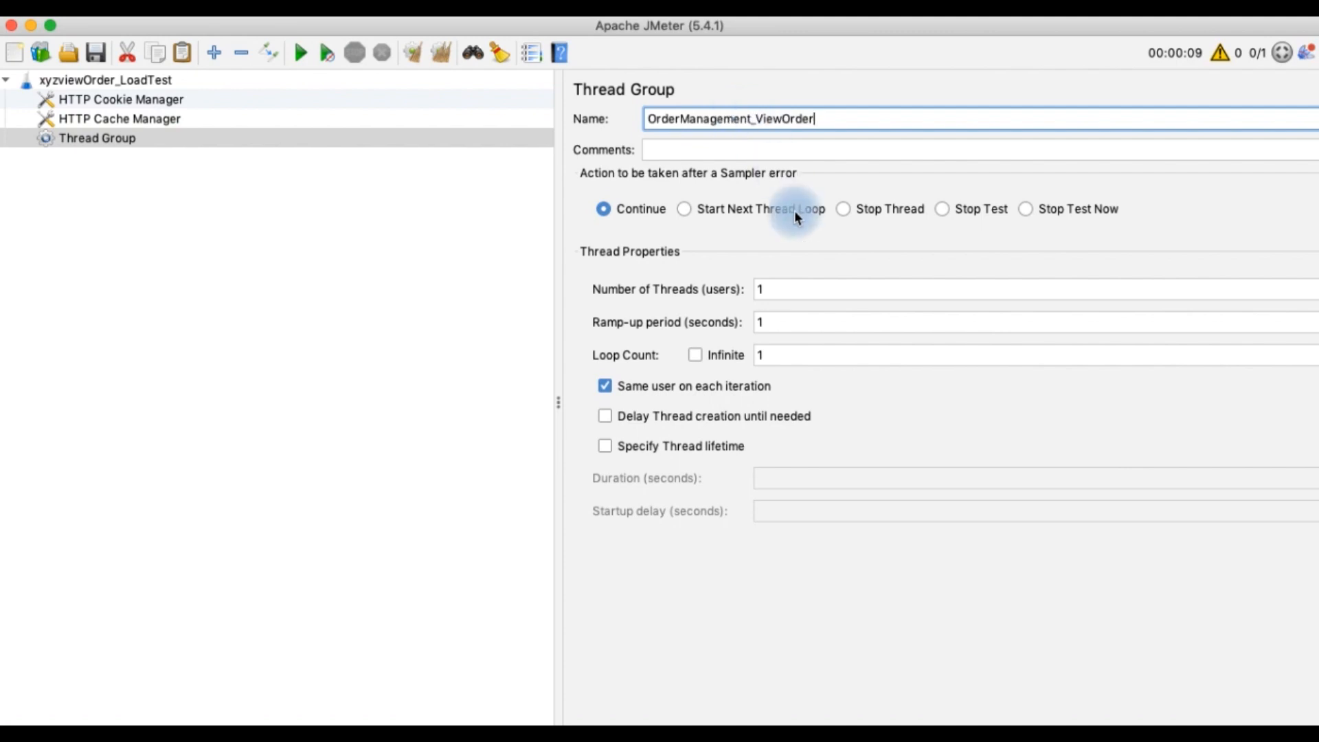
pyautogui.press('super+Tab')
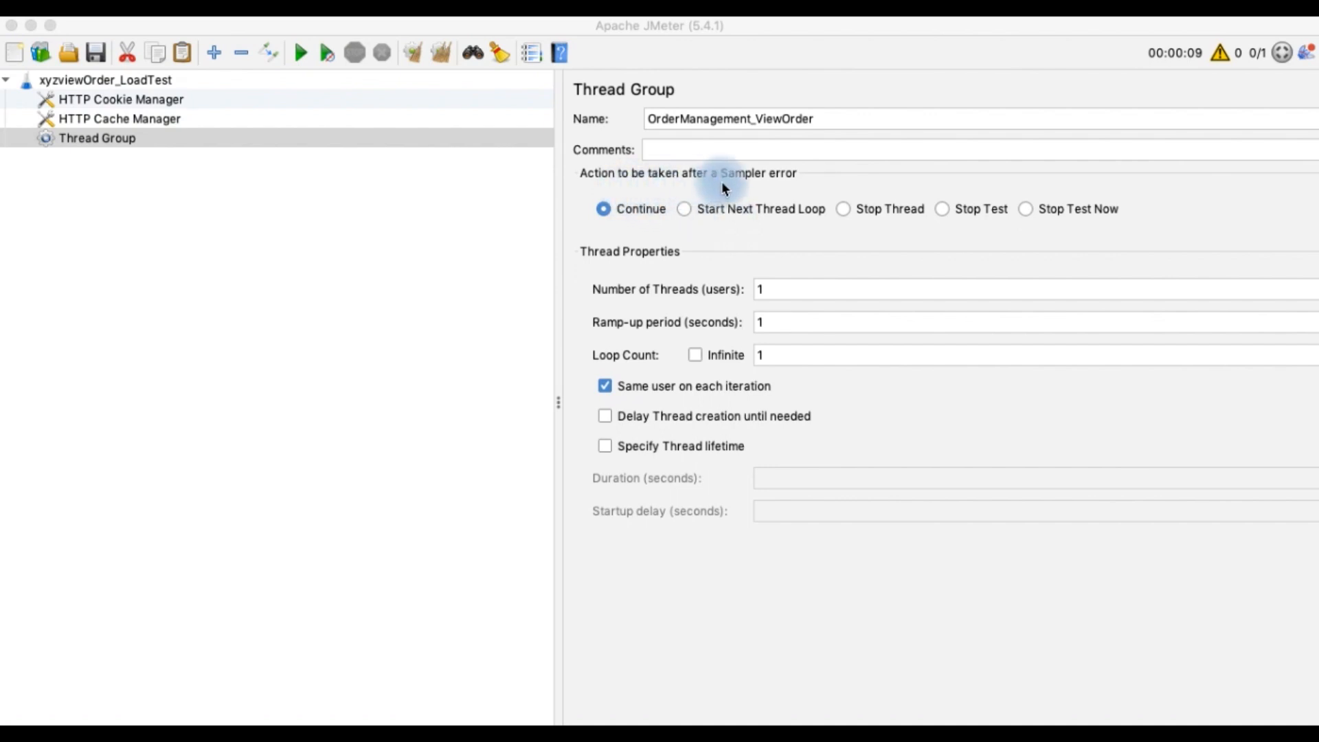
# Set the thread group to Start Next Thread Loop after a sampler error and make the loop count Infinite
pyautogui.click(685, 210)
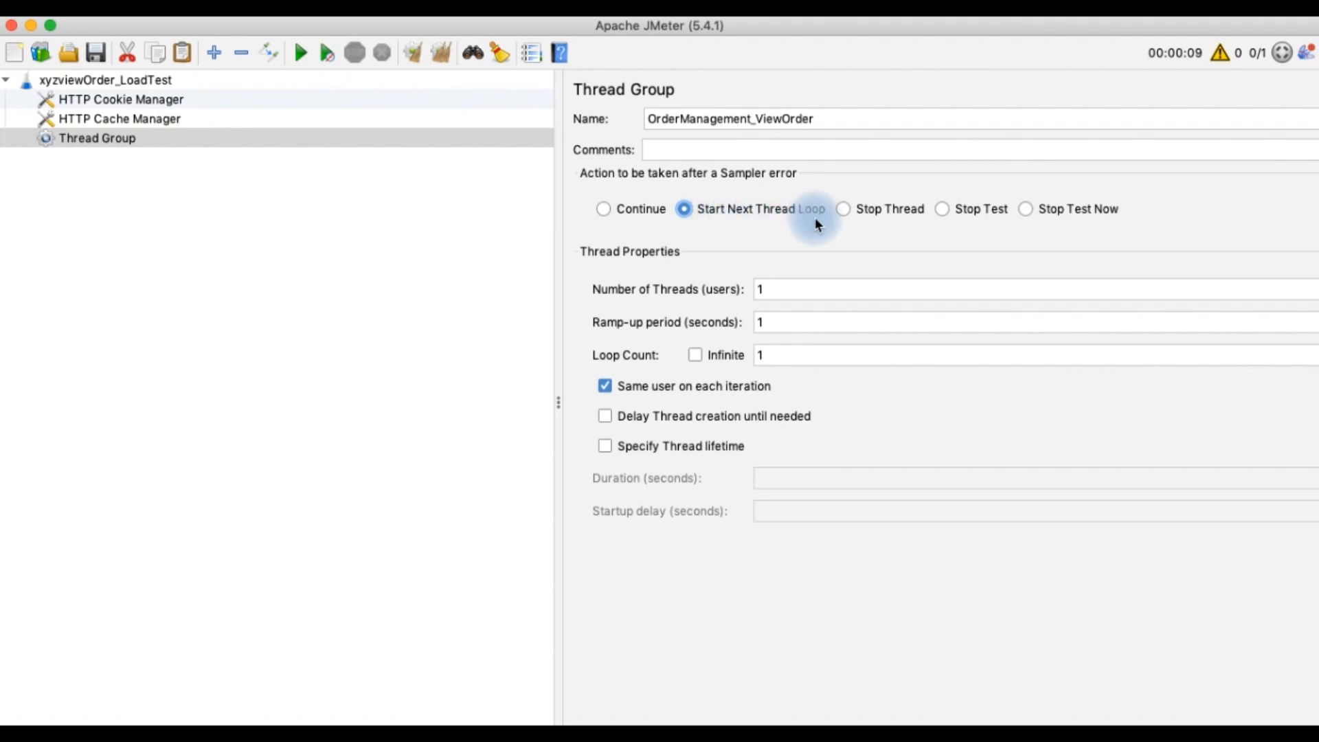
pyautogui.click(781, 289)
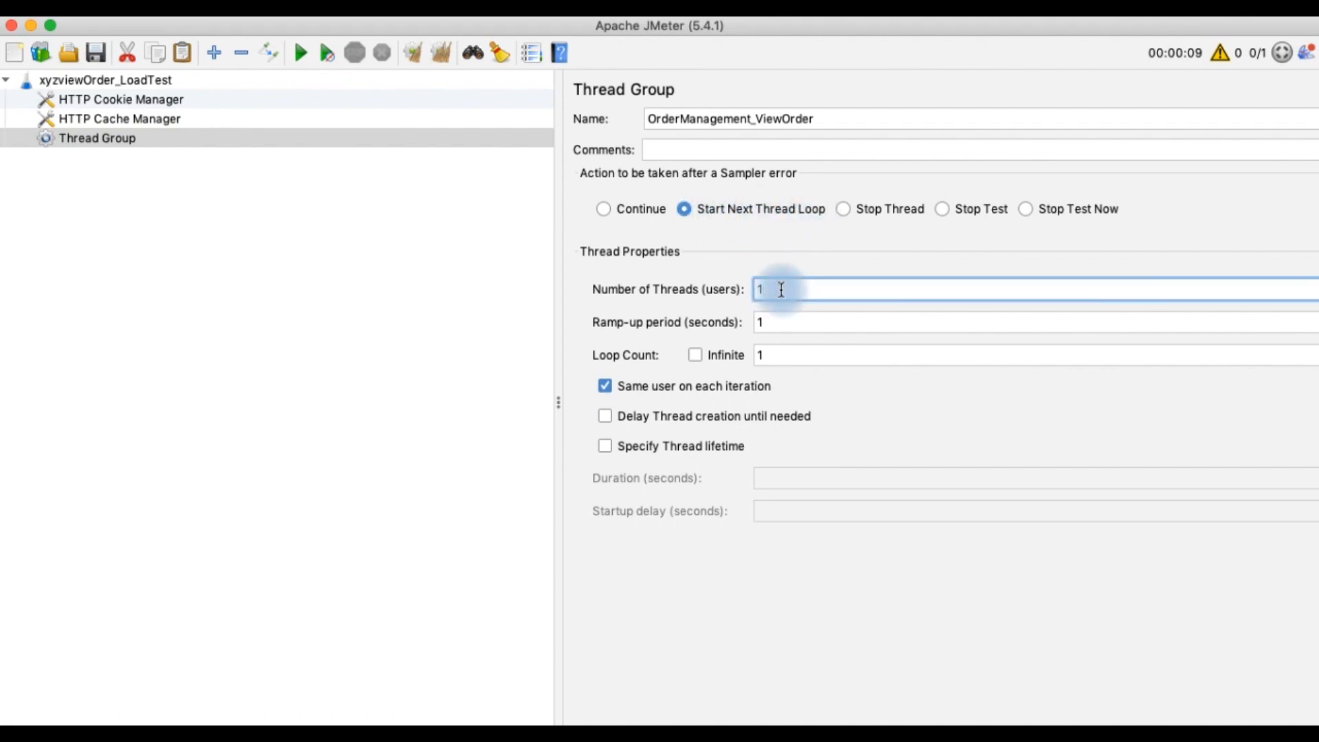
pyautogui.click(777, 318)
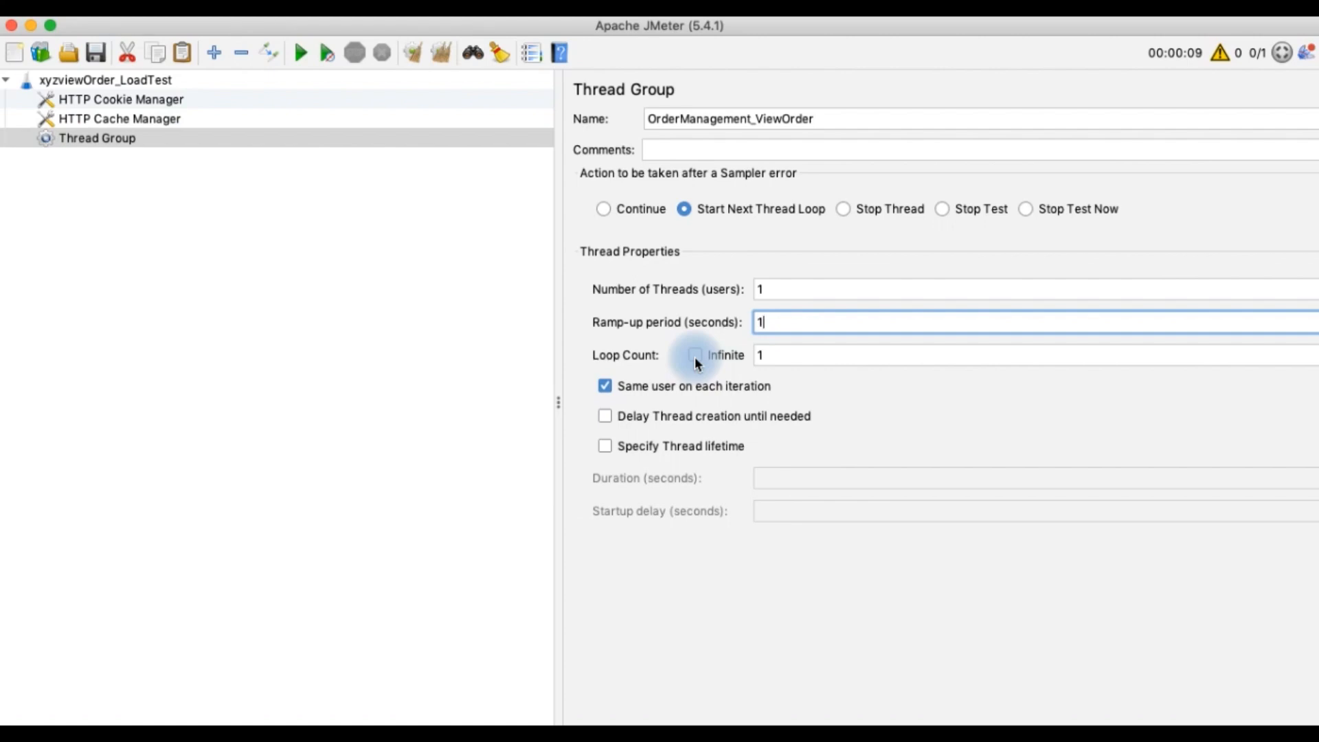
pyautogui.click(771, 353)
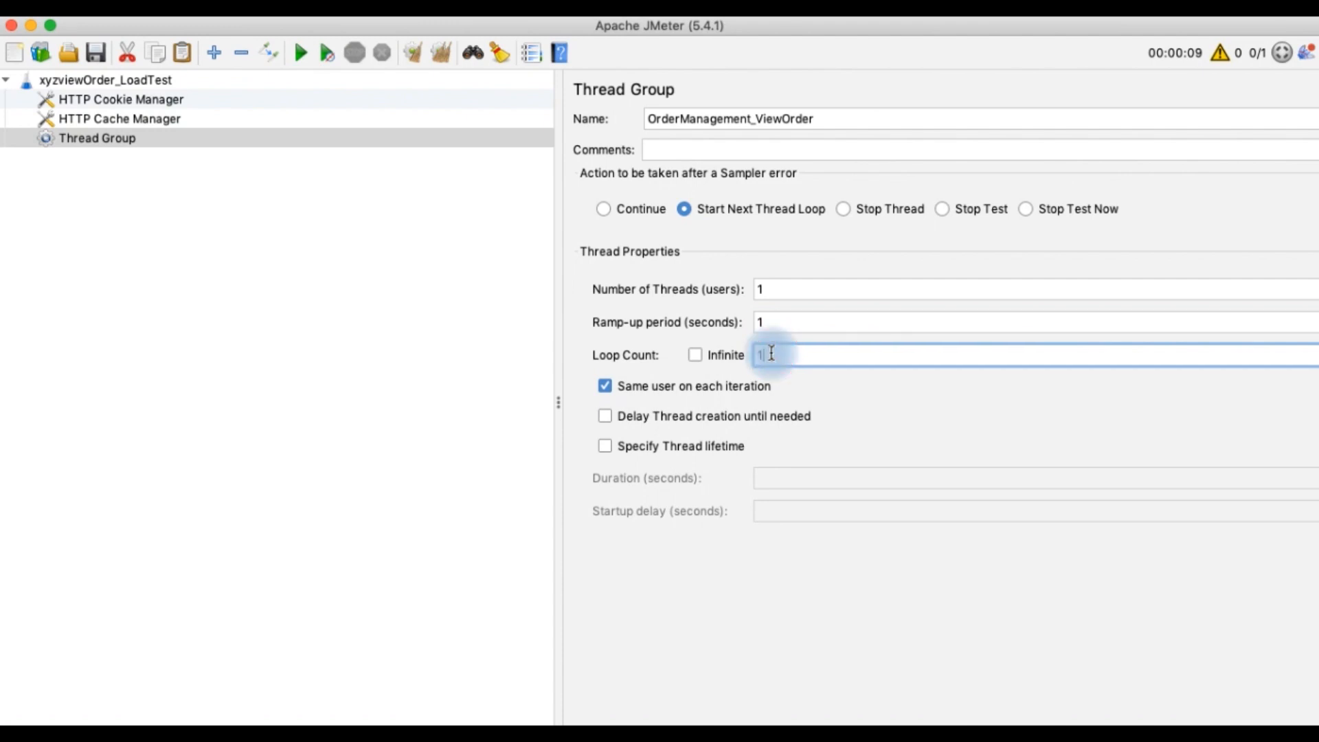
pyautogui.click(695, 356)
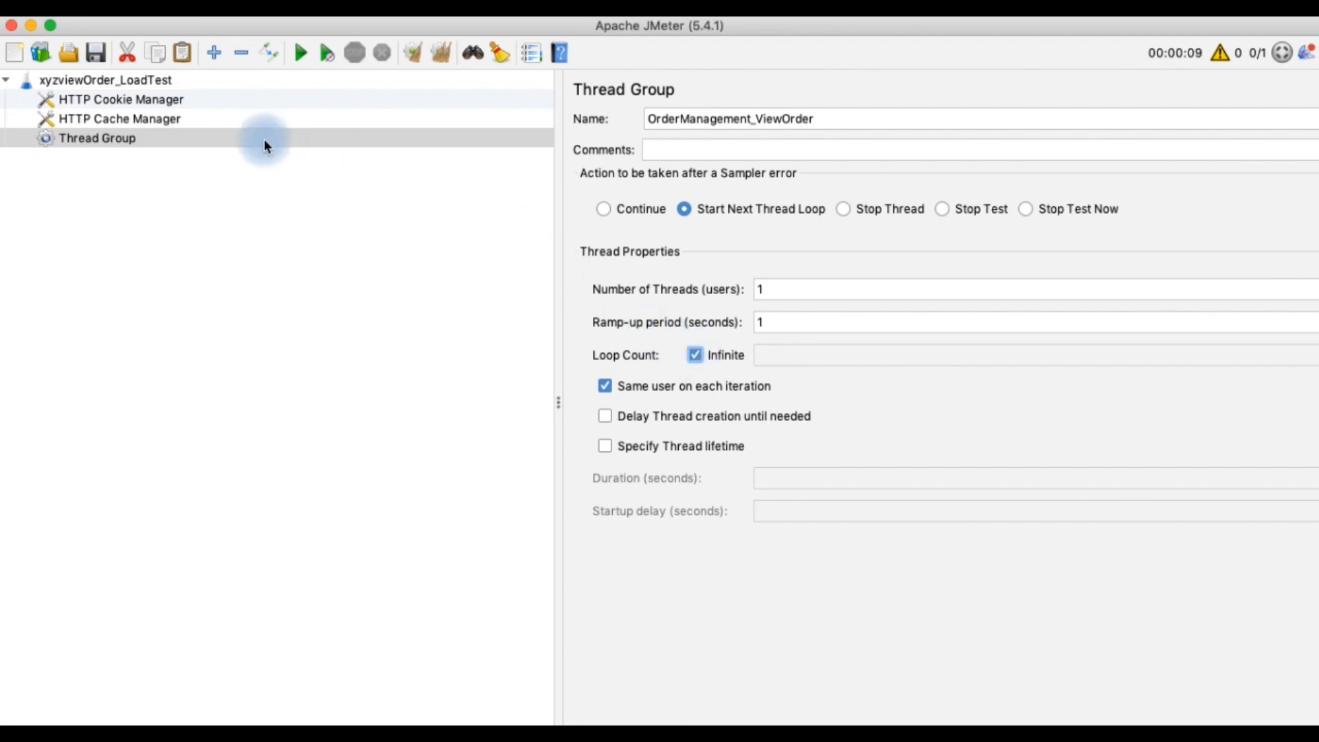
# Turn off Same user on each iteration and turn on Specify Thread lifetime for the thread group
pyautogui.click(157, 82)
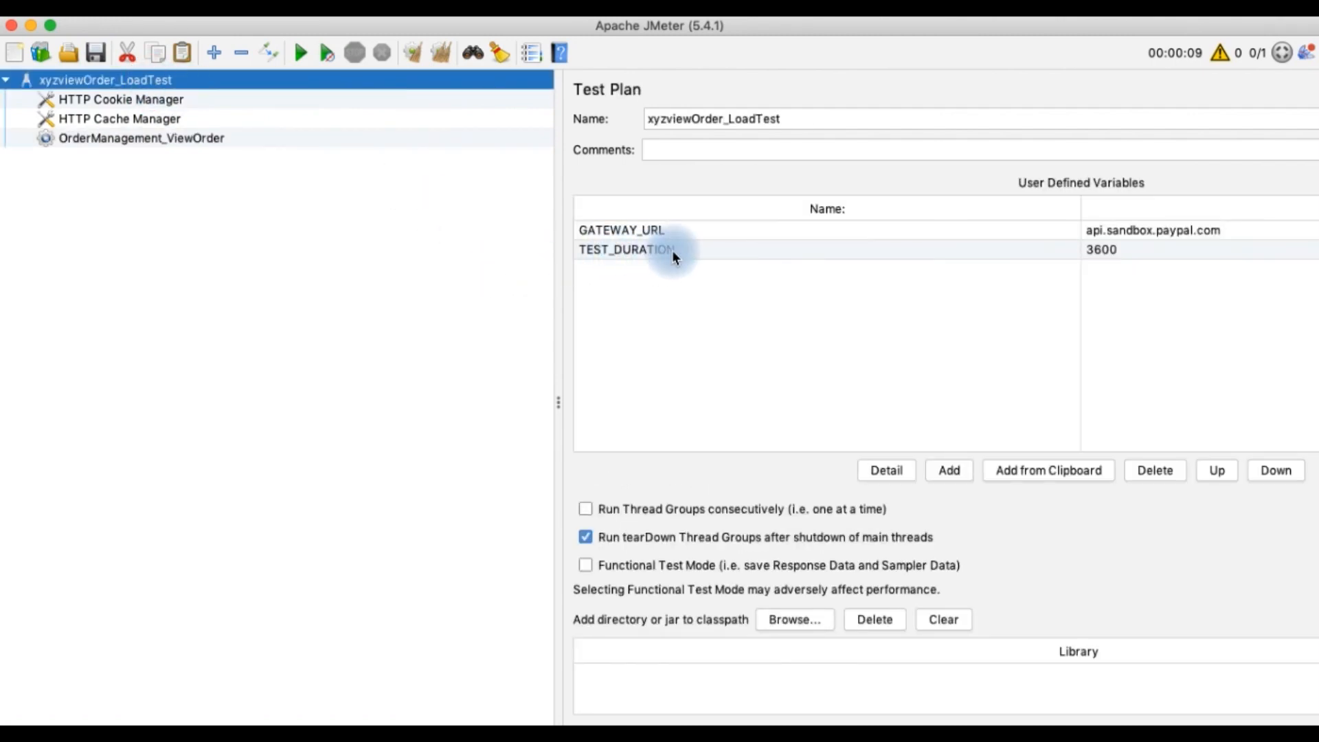
pyautogui.click(214, 138)
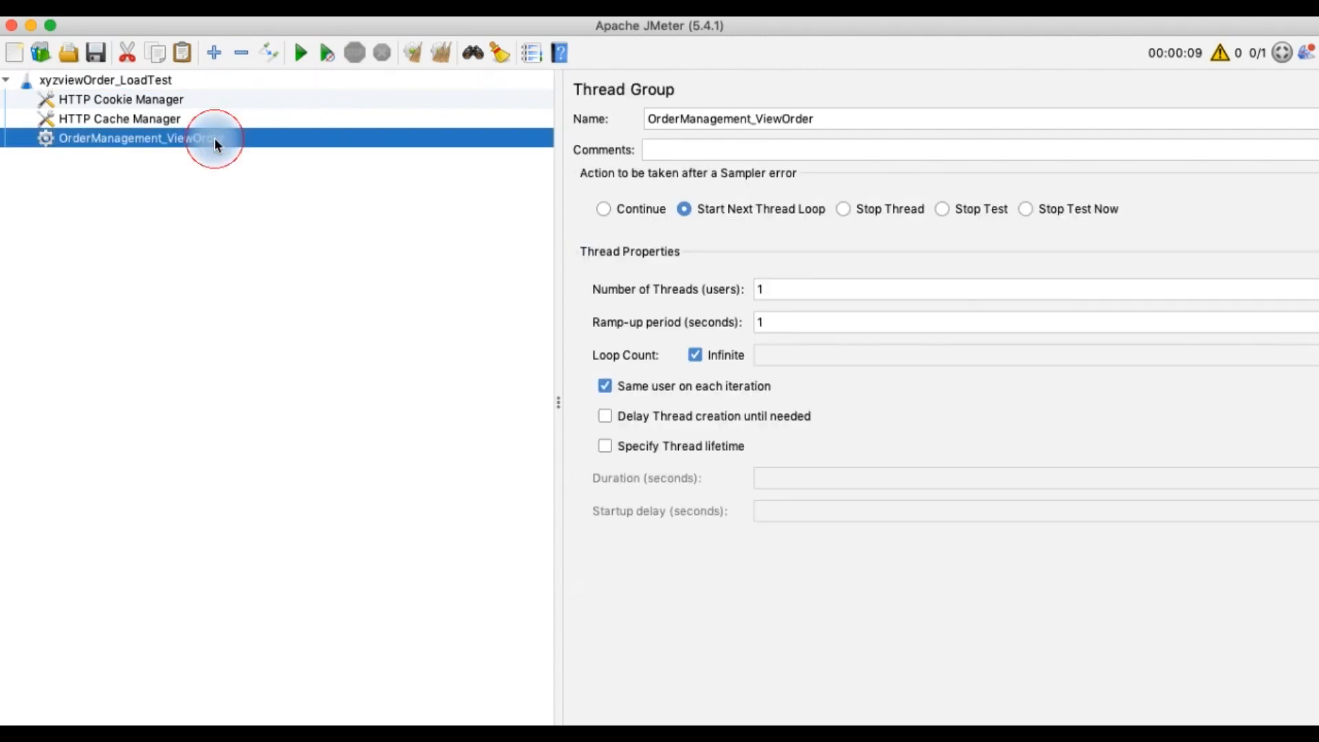
pyautogui.click(608, 447)
pyautogui.click(604, 386)
pyautogui.click(817, 492)
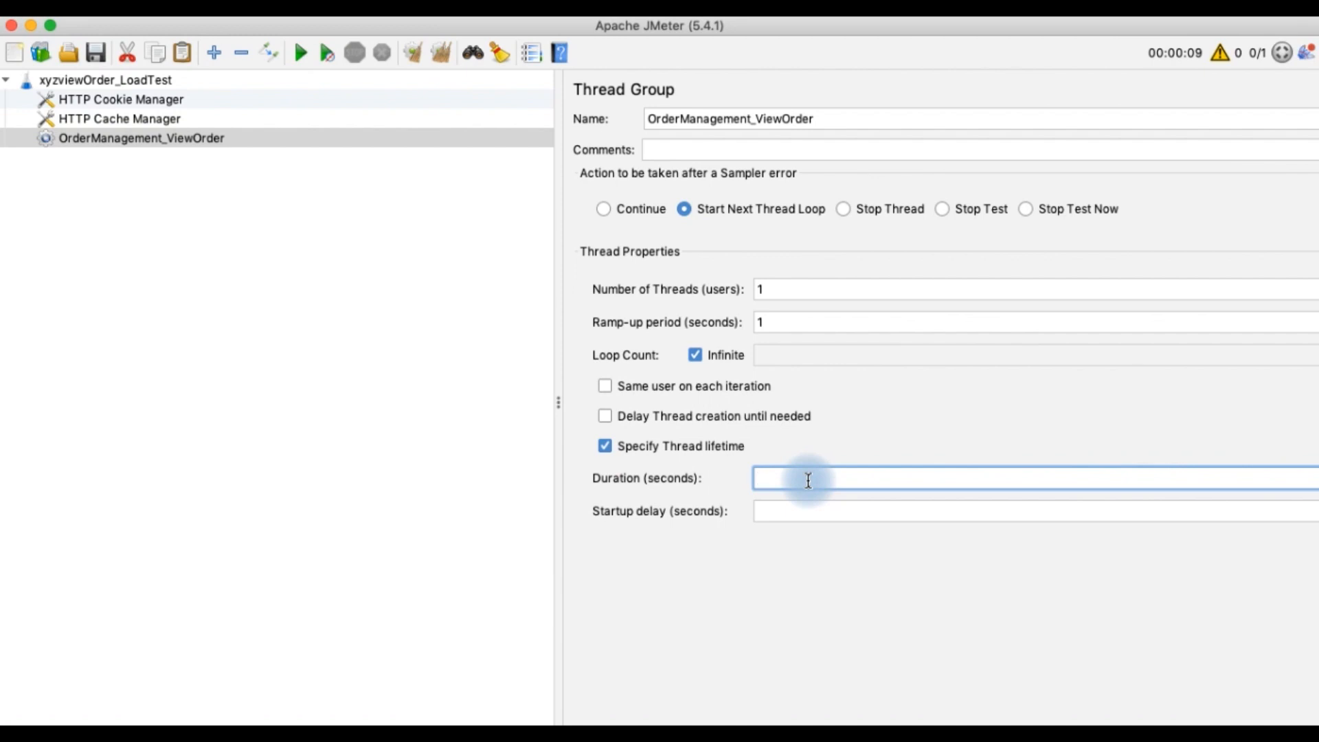
# Set the thread lifetime Duration to ${TEST_DURATION}, using the variable name copied from the test plan
pyautogui.write('$()')
pyautogui.click(110, 81)
pyautogui.doubleClick(623, 247)
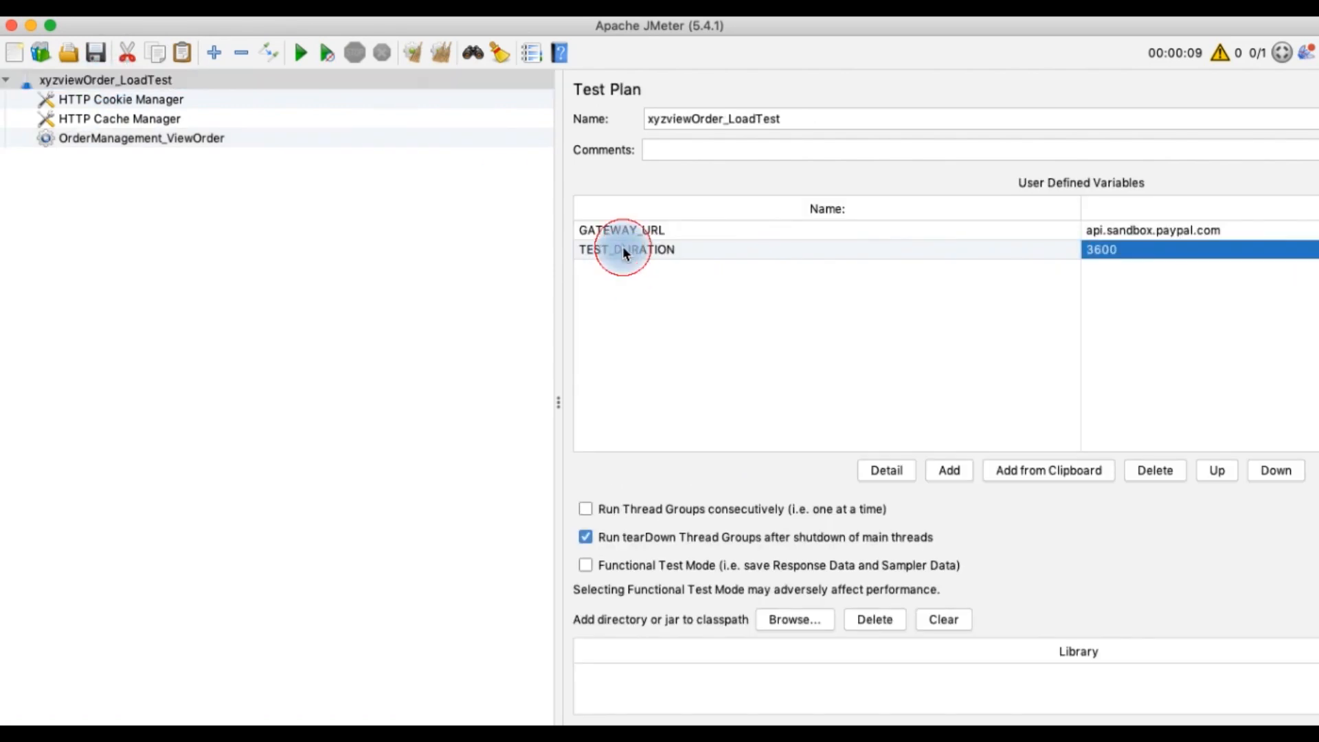
pyautogui.moveTo(678, 248); pyautogui.dragTo(593, 246)
pyautogui.press('super+c')
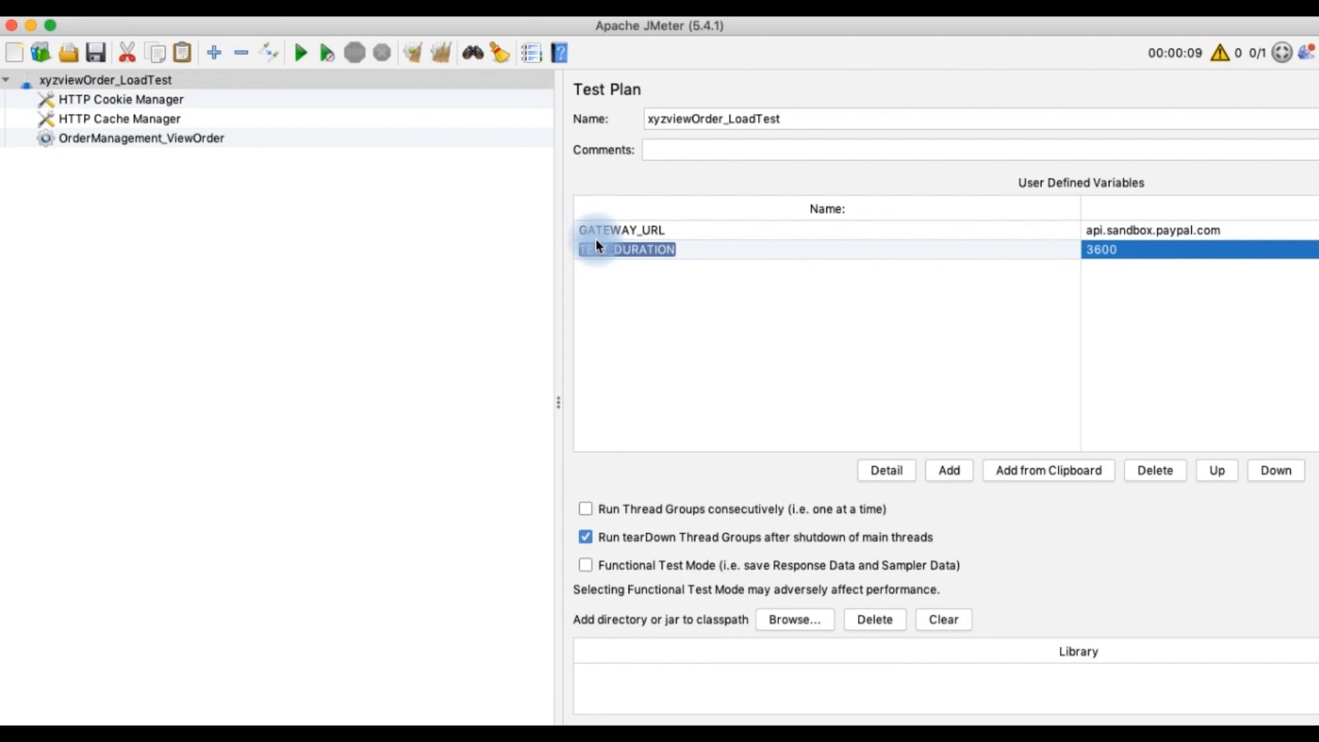
pyautogui.click(129, 140)
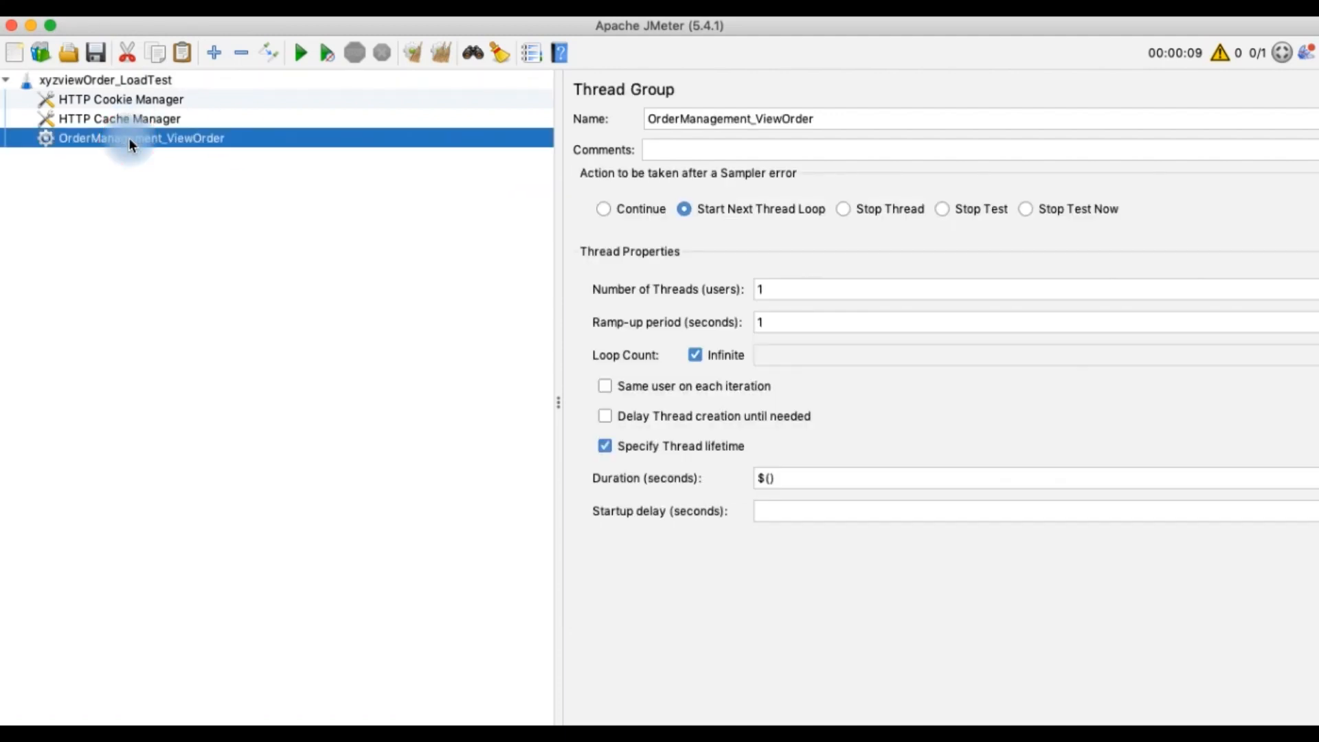
pyautogui.click(772, 484)
pyautogui.press('super+v')
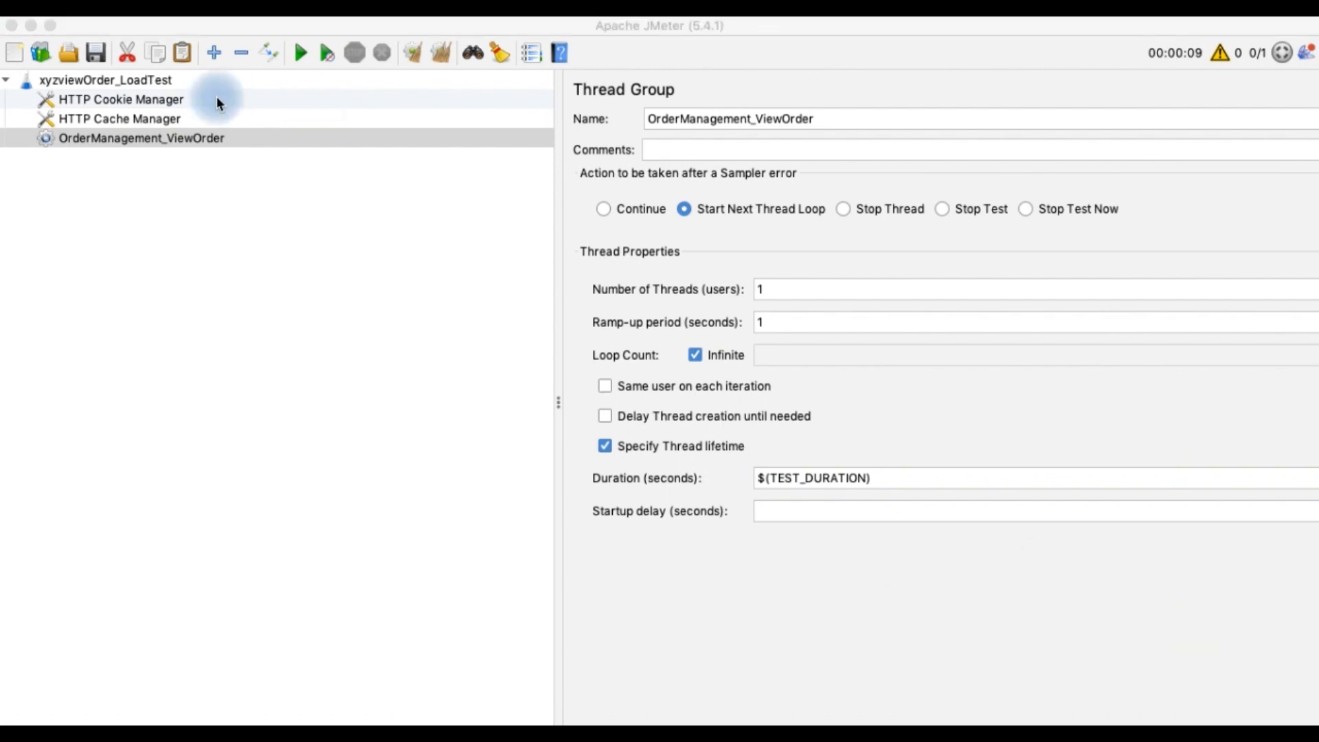
# Save the test plan as DEMOAUTHTOKEN.jmx in the Hack2 folder
pyautogui.click(223, 31)
pyautogui.click(128, 14)
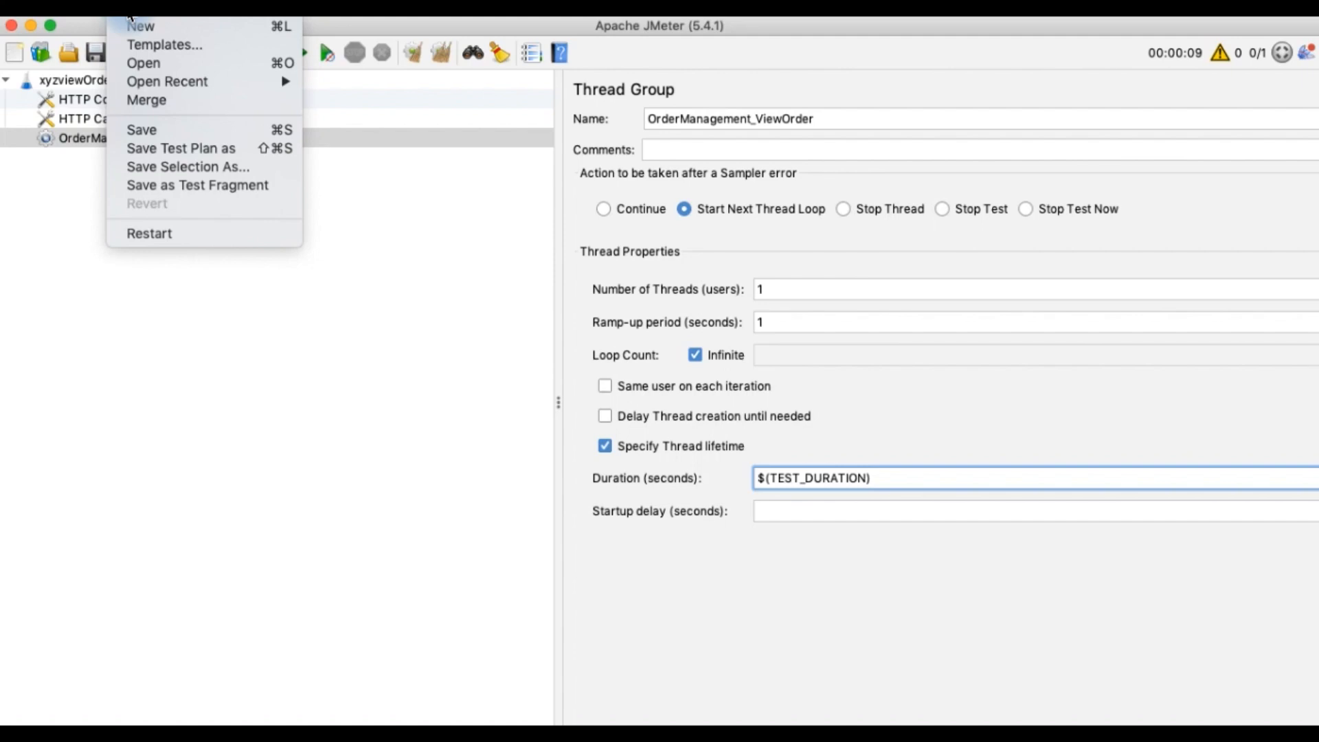
pyautogui.click(151, 129)
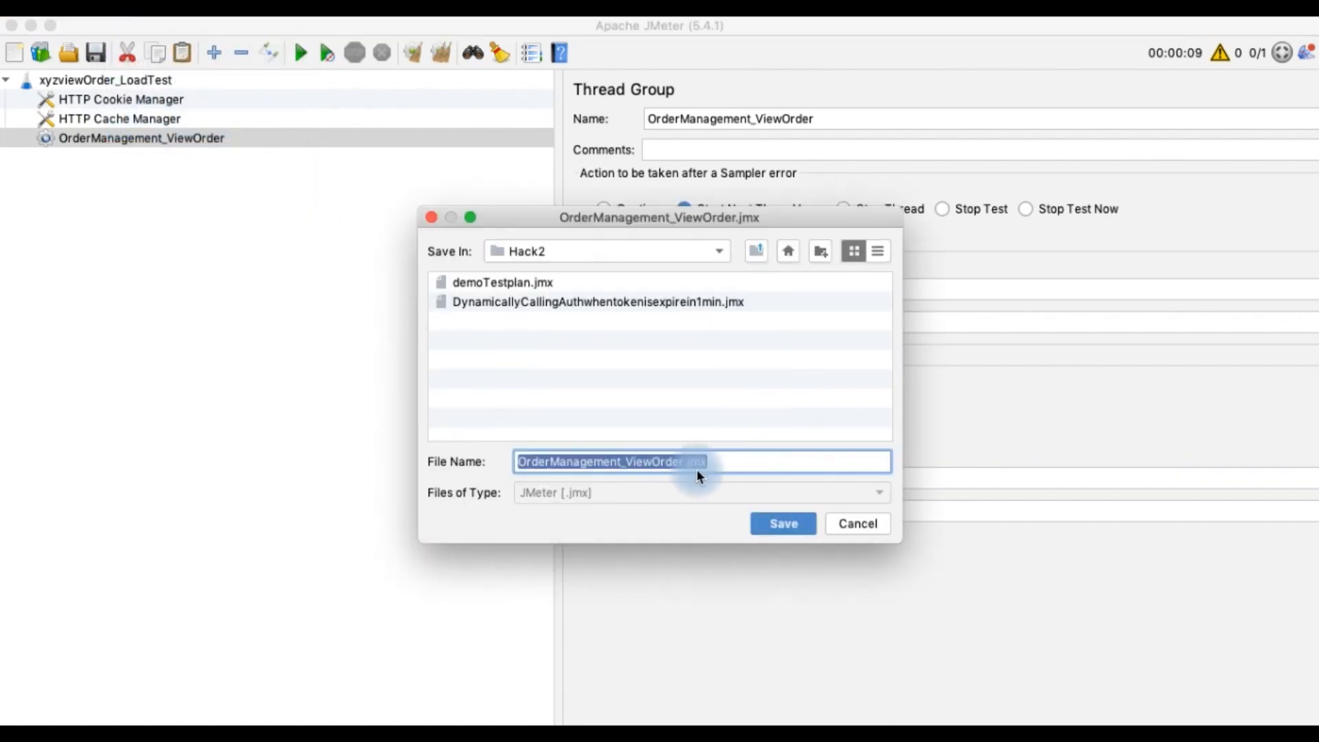
pyautogui.click(684, 462)
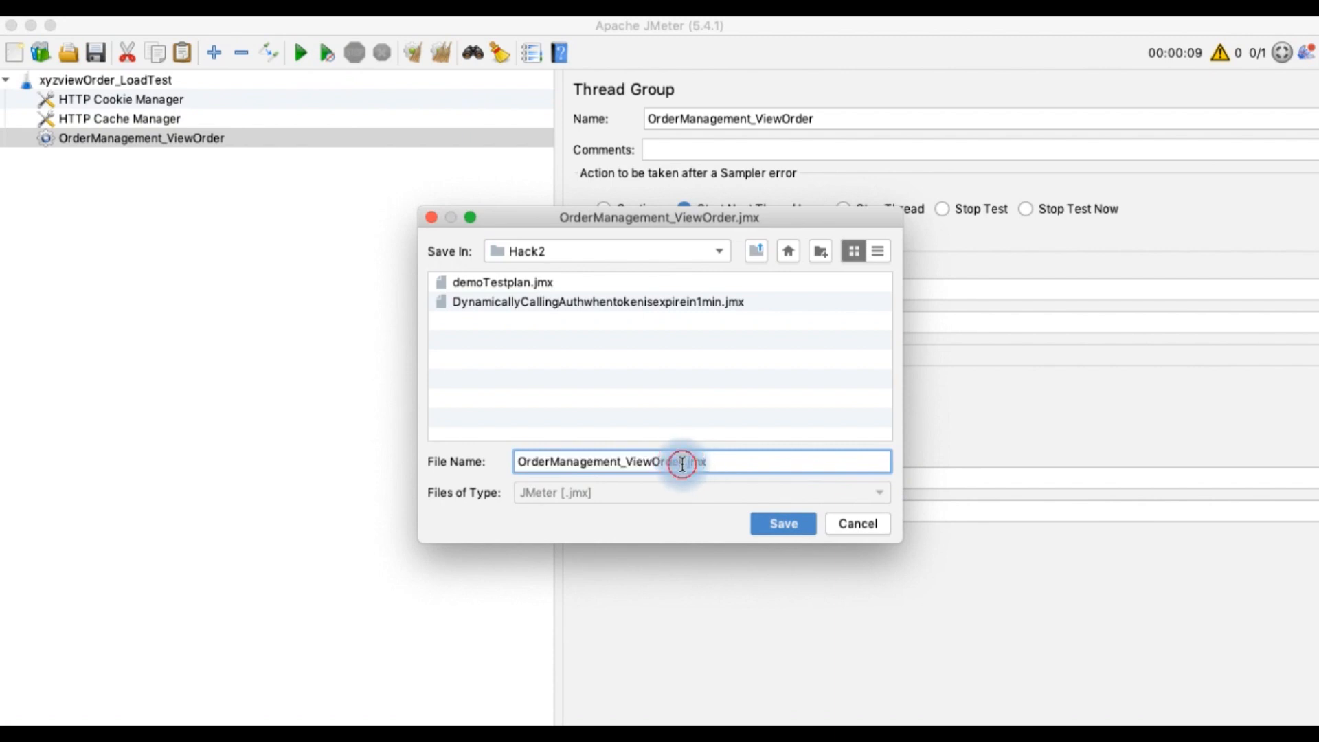
pyautogui.moveTo(684, 462); pyautogui.dragTo(499, 462)
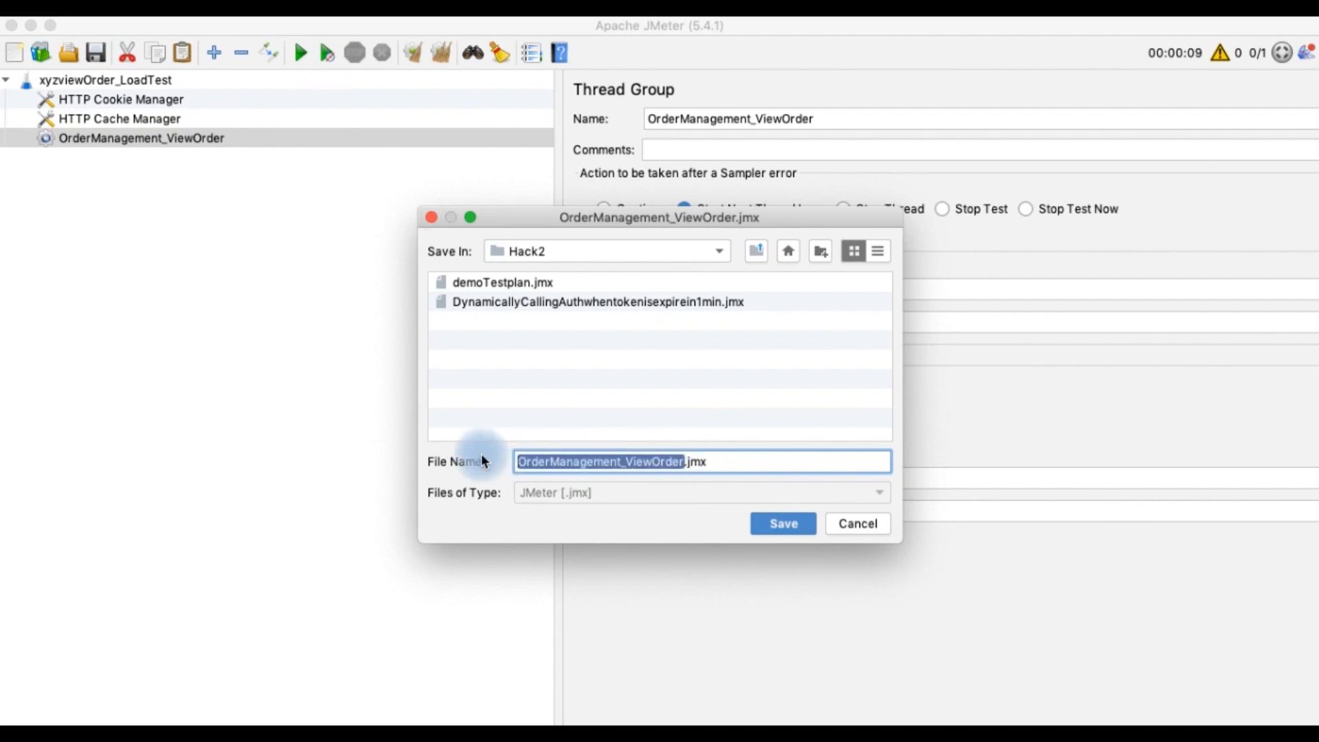
pyautogui.write('DEMOAUTHTOKEN')
pyautogui.press('Return')
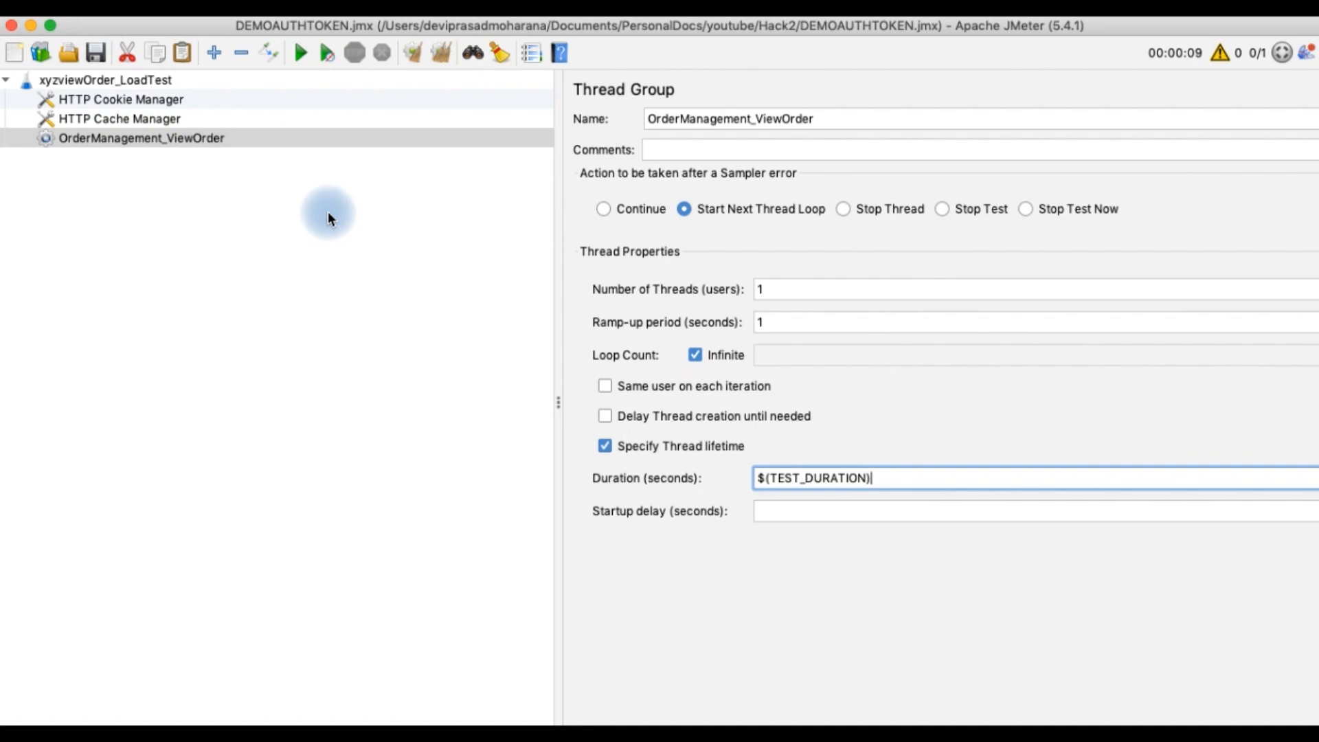
pyautogui.click(97, 52)
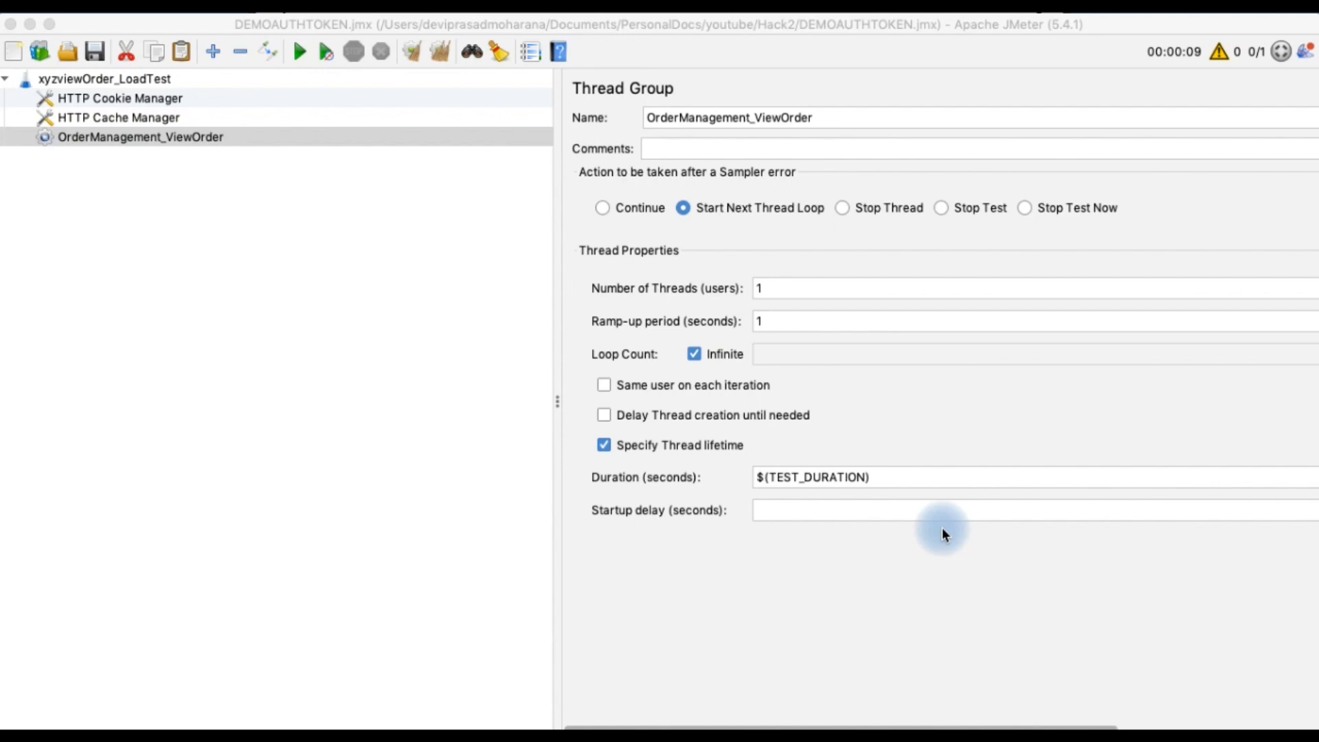
# Add a Loop Controller to the OrderManagement_ViewOrder thread group
pyautogui.rightClick(146, 136)
pyautogui.moveTo(206, 151)
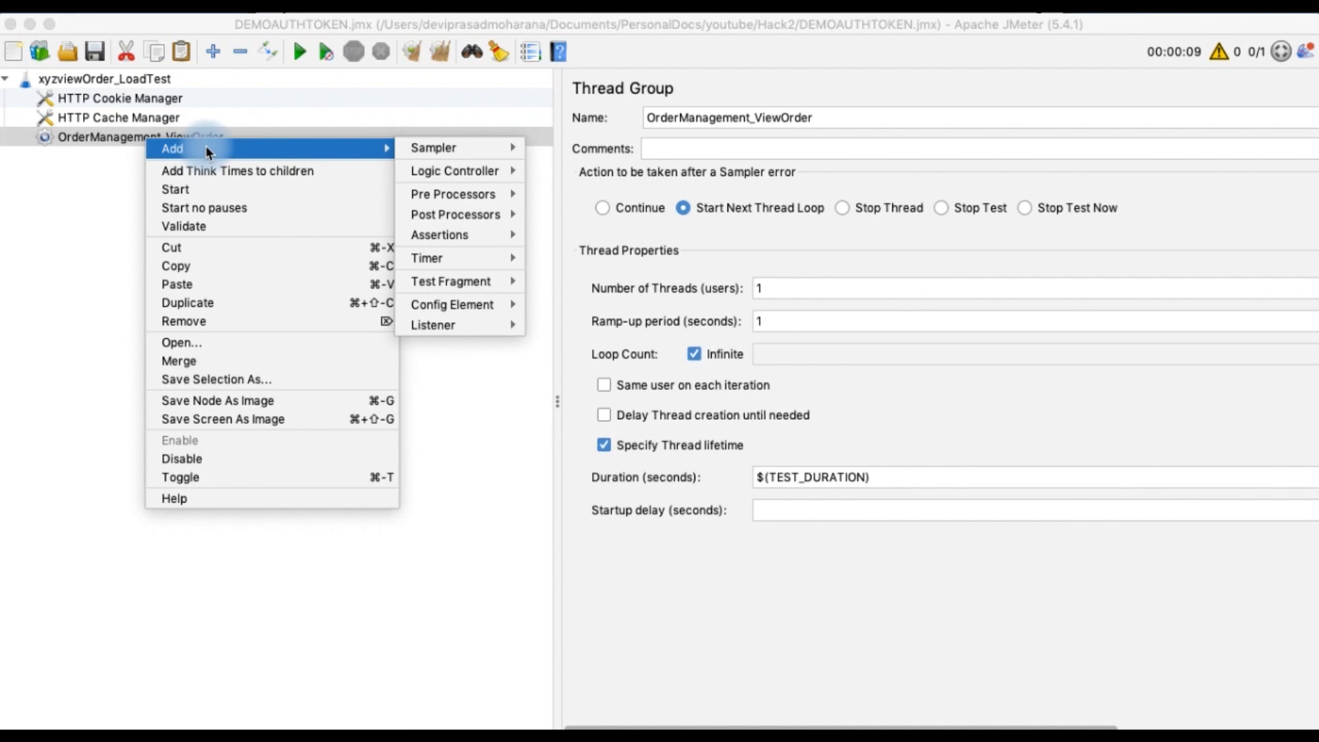
pyautogui.moveTo(448, 175)
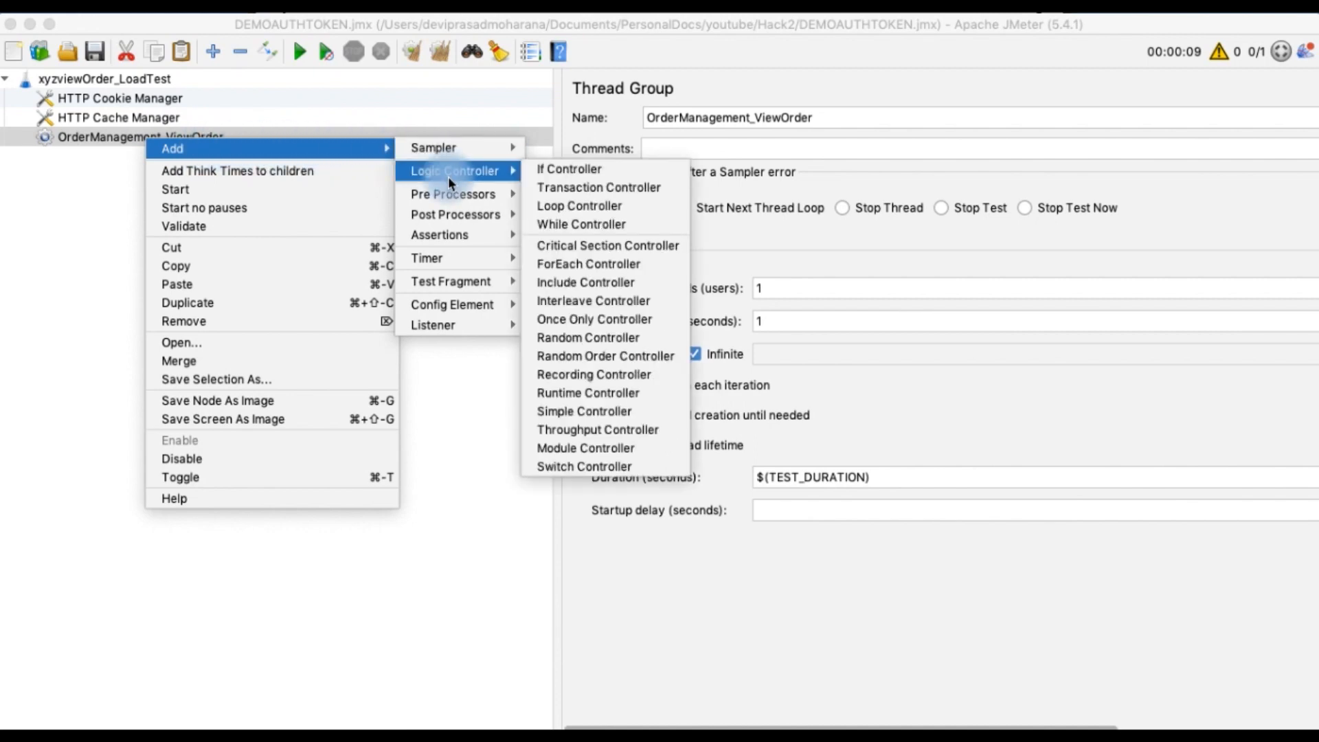
pyautogui.click(572, 210)
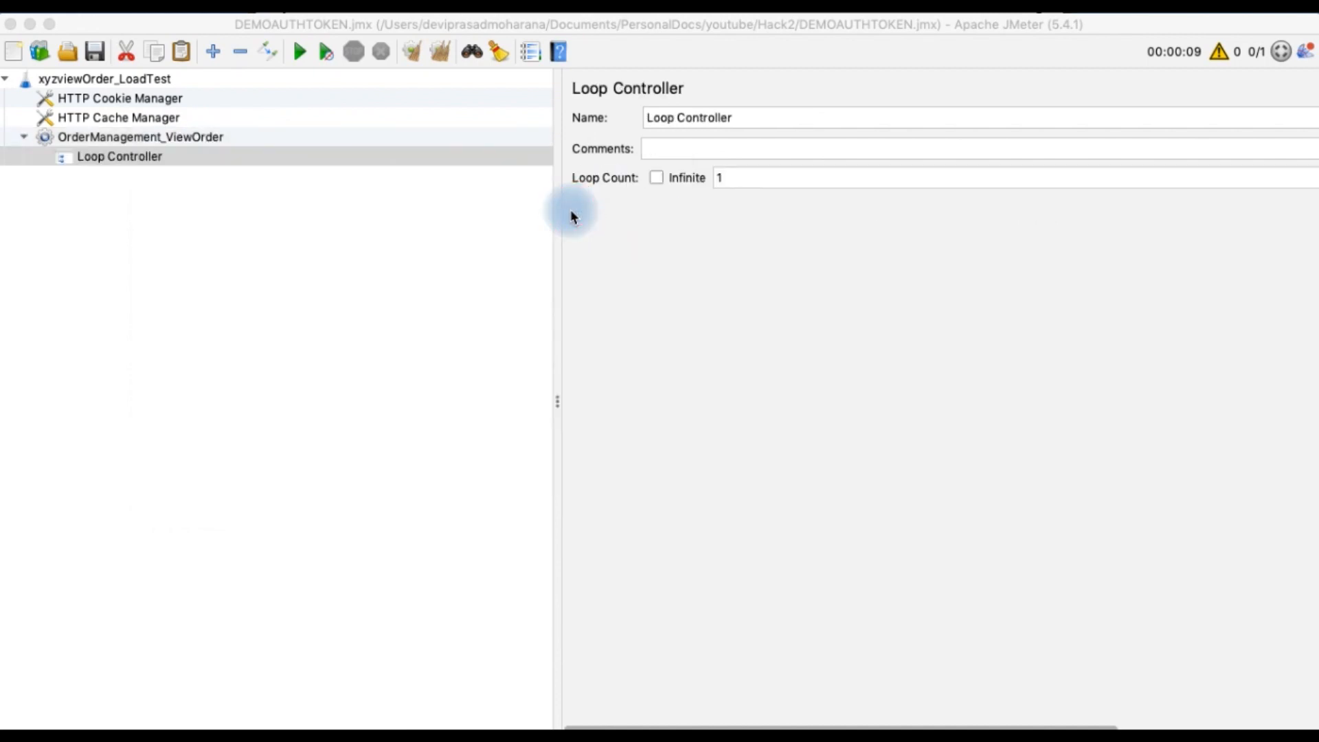
# Rename the loop controller to AUTH_TOKEN-LC and set its loop count to Infinite
pyautogui.click(748, 120)
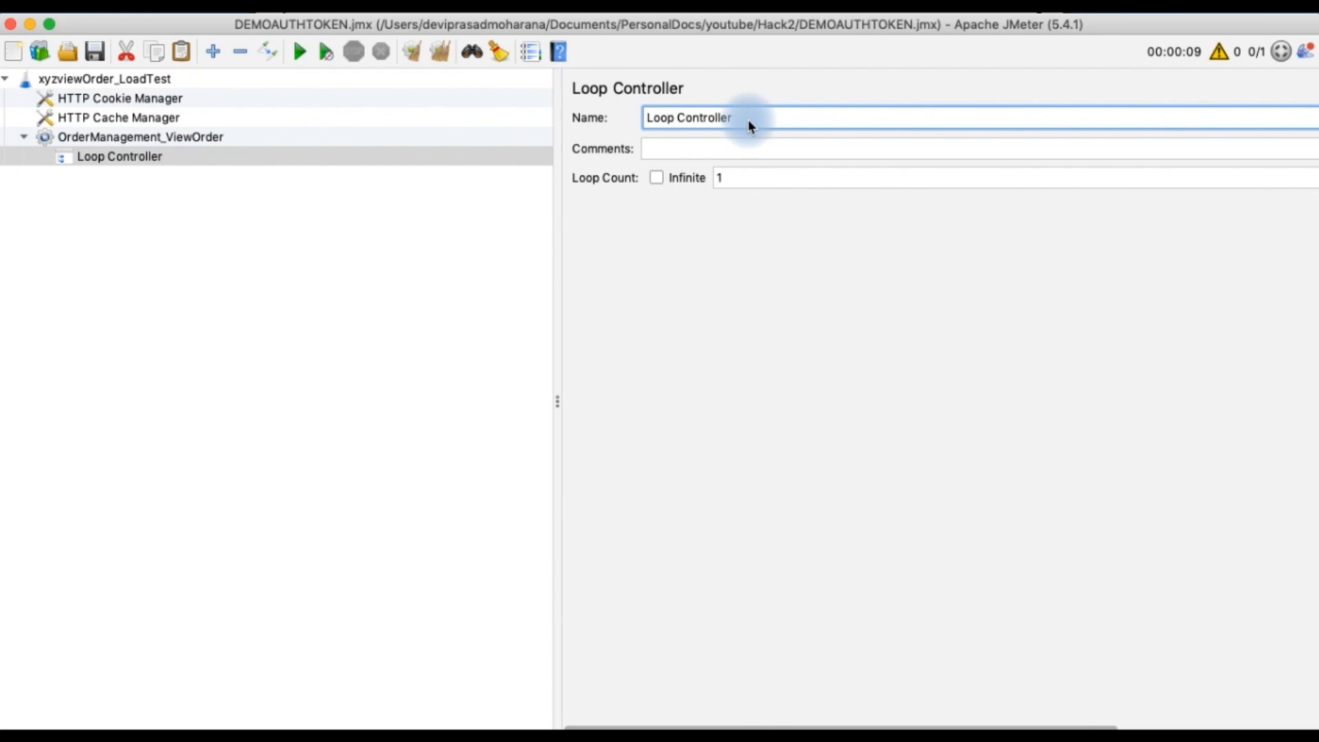
pyautogui.press('BackSpace')
pyautogui.press('BackSpace')
pyautogui.press('BackSpace')
pyautogui.press('BackSpace')
pyautogui.press('BackSpace')
pyautogui.press('BackSpace')
pyautogui.press('BackSpace')
pyautogui.press('BackSpace')
pyautogui.press('BackSpace')
pyautogui.press('BackSpace')
pyautogui.press('BackSpace')
pyautogui.press('BackSpace')
pyautogui.write('Auth')
pyautogui.press('BackSpace')
pyautogui.press('BackSpace')
pyautogui.press('BackSpace')
pyautogui.press('BackSpace')
pyautogui.write('AUTH_TOKEN')
pyautogui.click(658, 180)
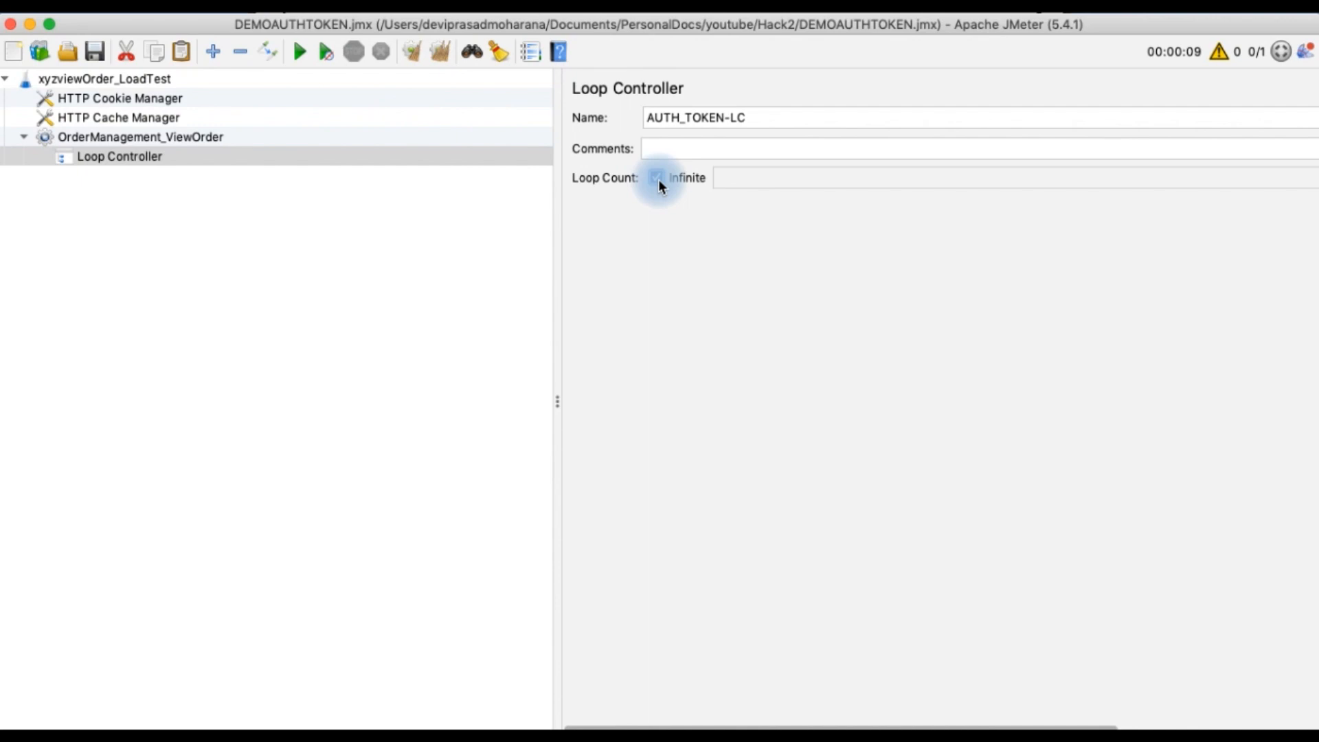
pyautogui.click(657, 177)
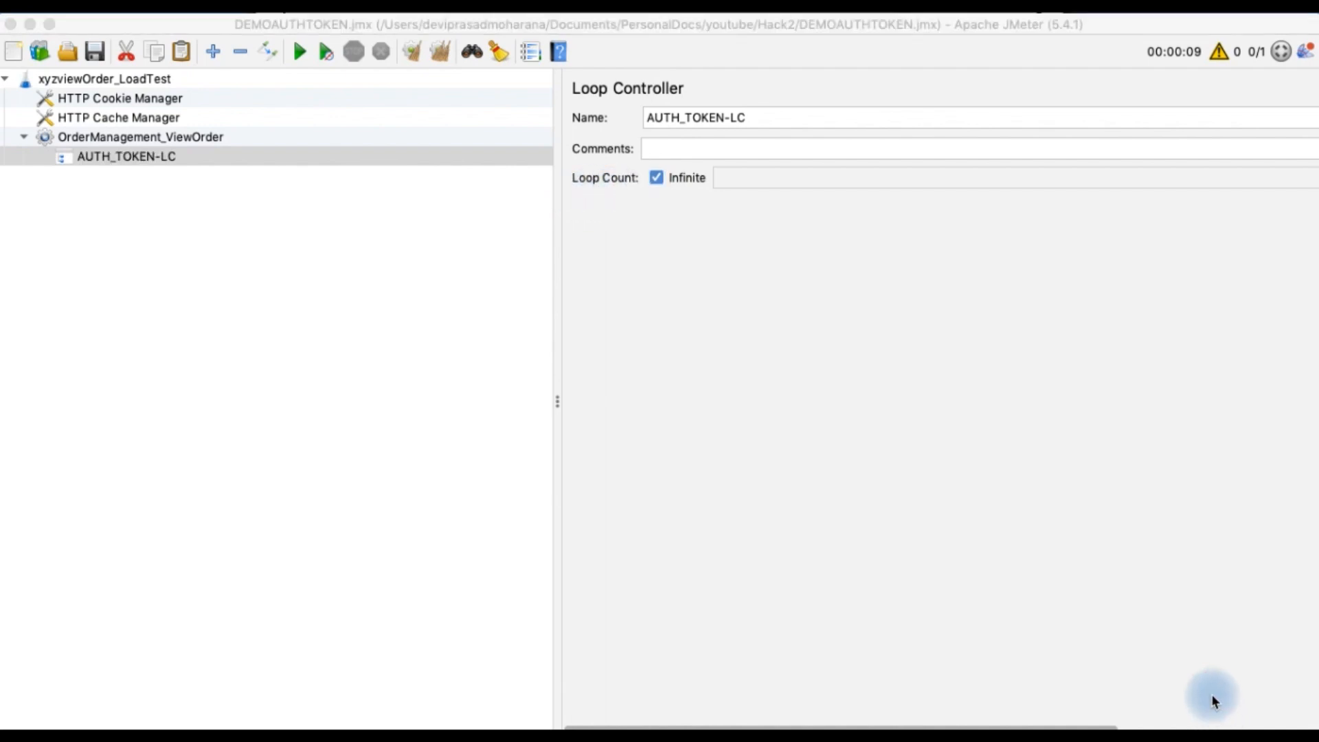
# Add a Transaction Controller inside the AUTH_TOKEN-LC loop controller
pyautogui.rightClick(125, 159)
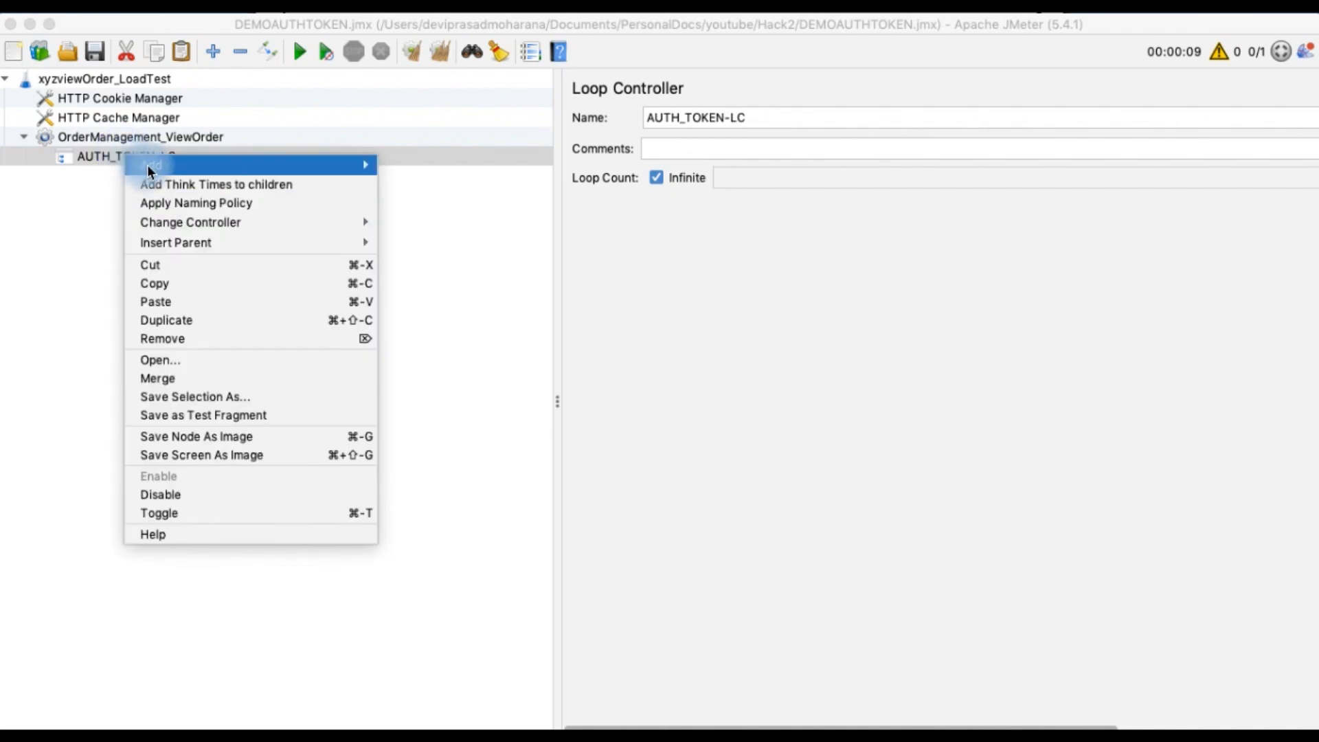
pyautogui.moveTo(154, 171)
pyautogui.moveTo(410, 184)
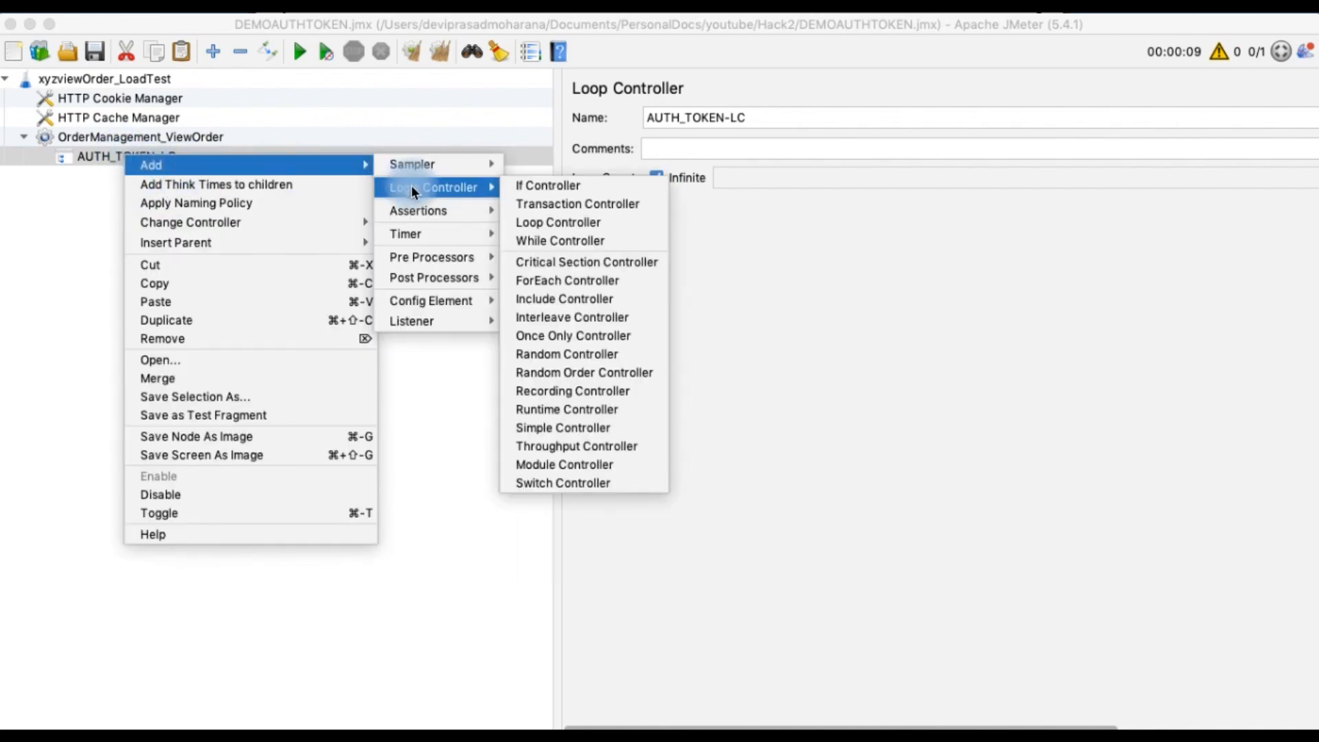
pyautogui.click(534, 205)
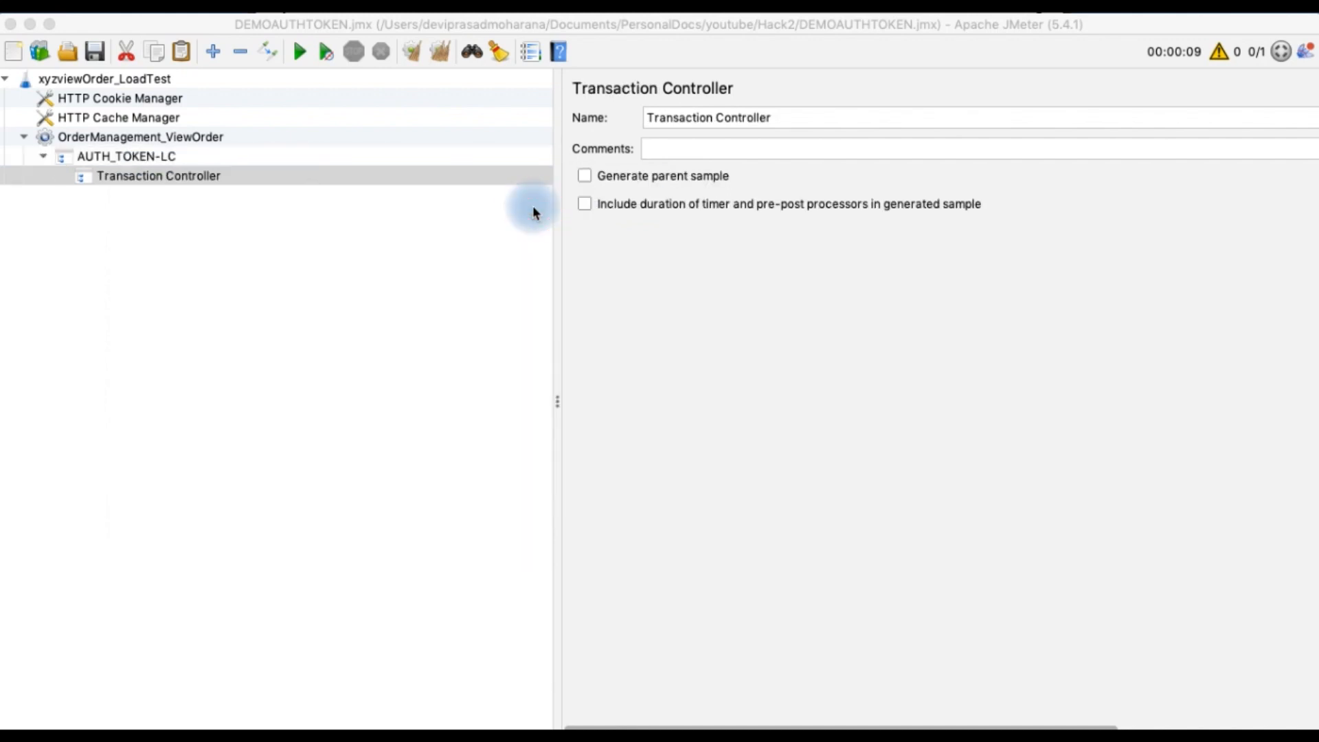
# Rename the transaction controller to POST_AUTH_TOKEN and turn on Generate parent sample
pyautogui.press('BackSpace')
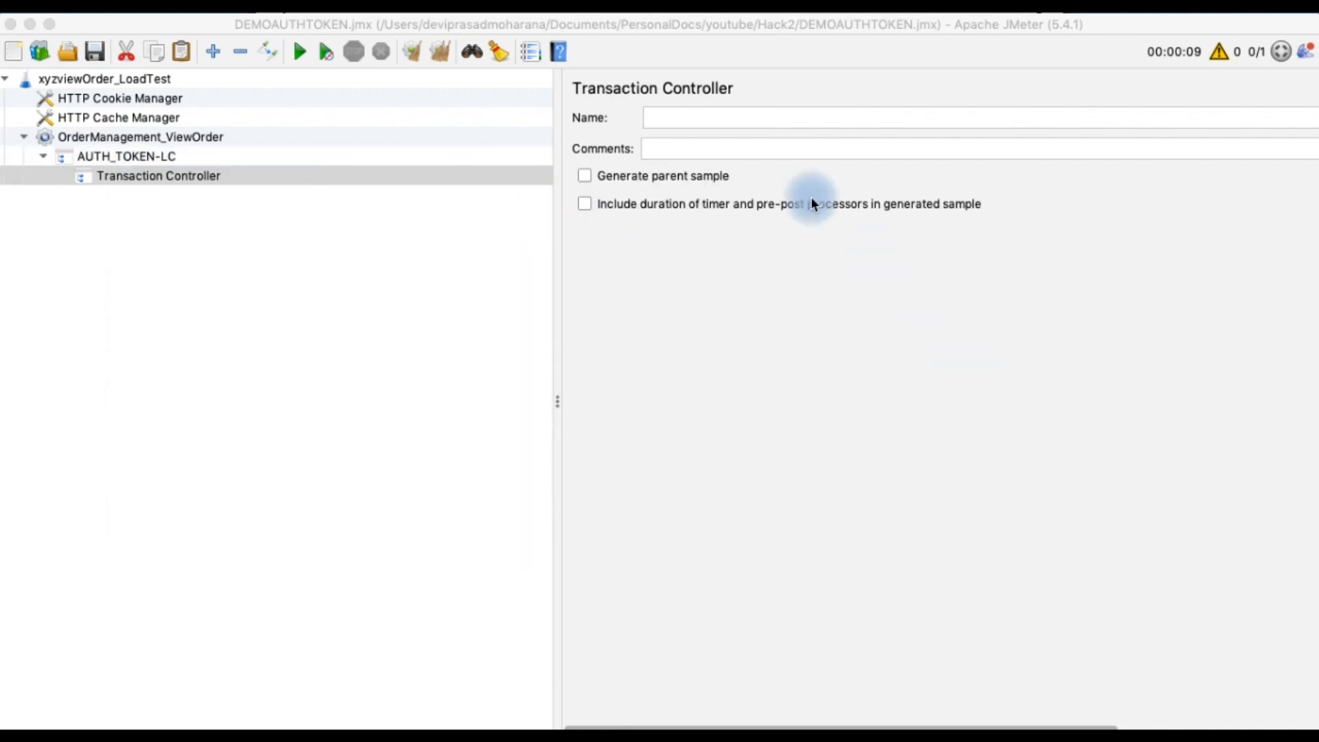
pyautogui.click(715, 118)
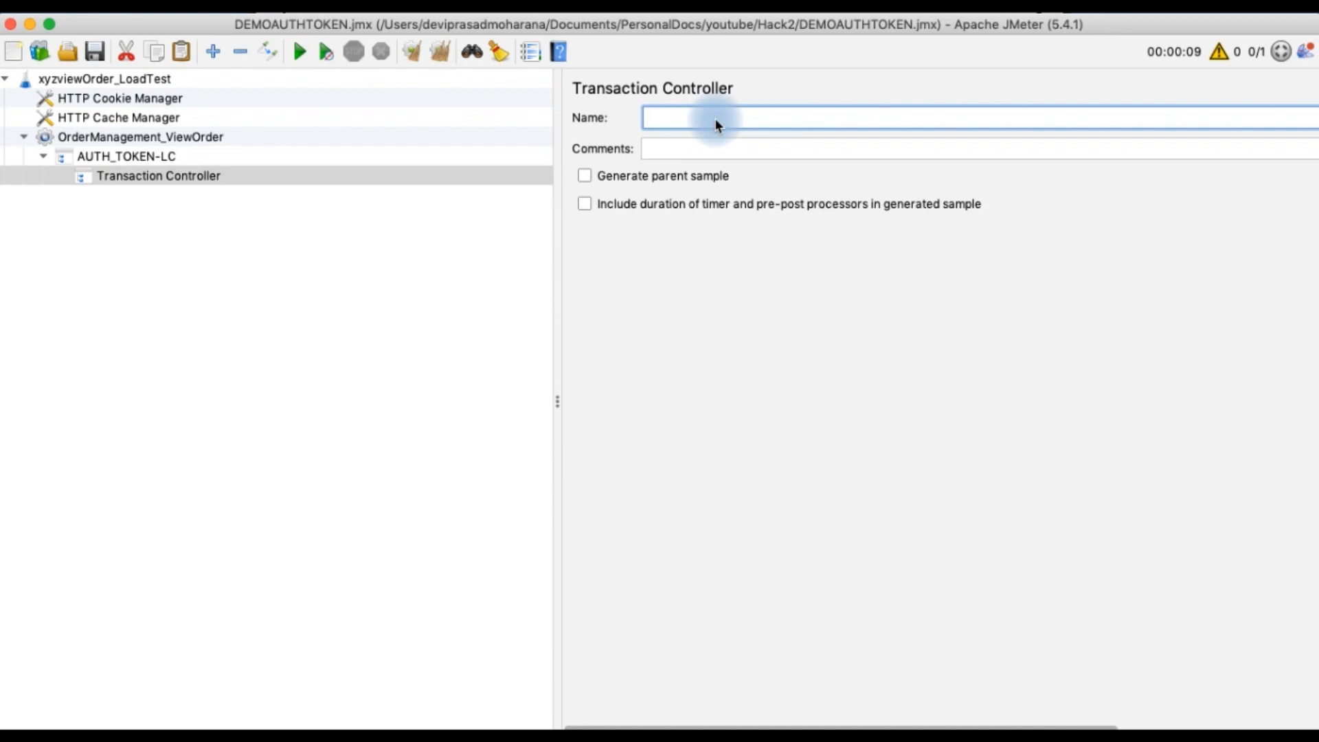
pyautogui.write('POST')
pyautogui.write('_AUTH_TOKEN')
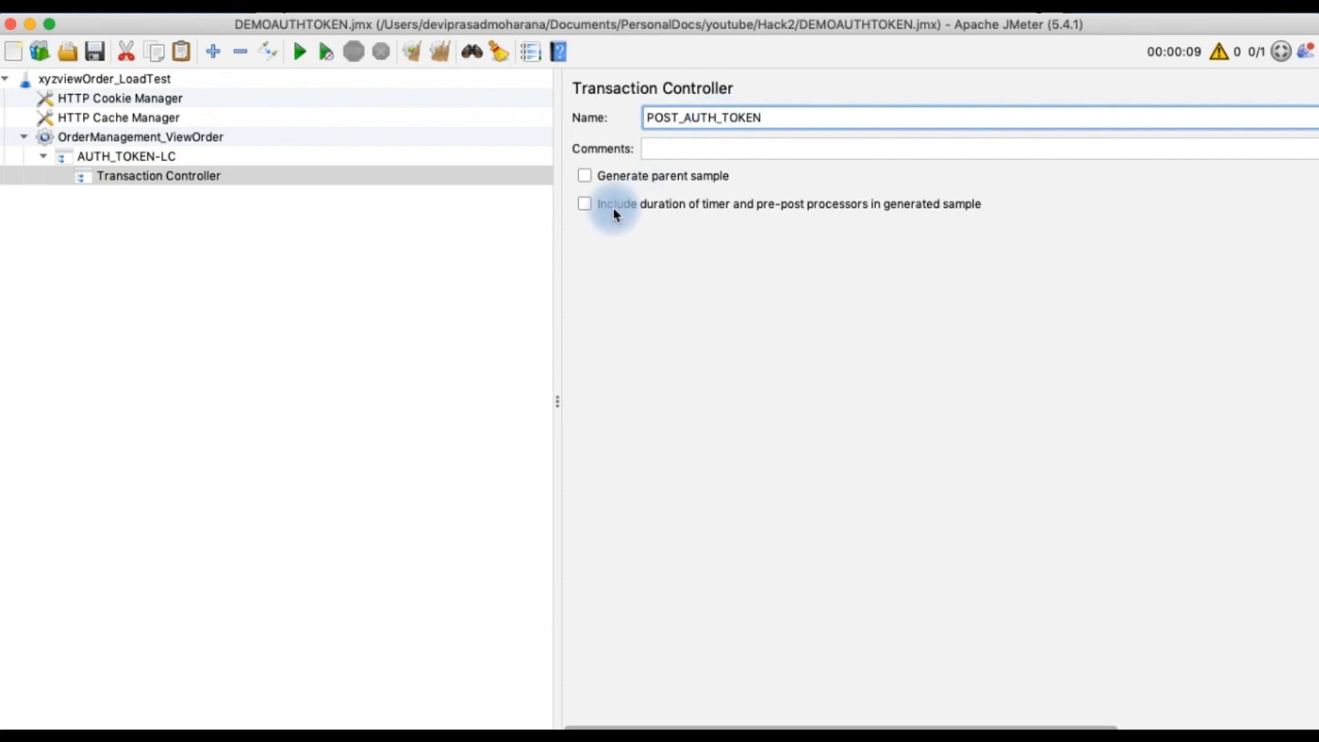
pyautogui.click(586, 180)
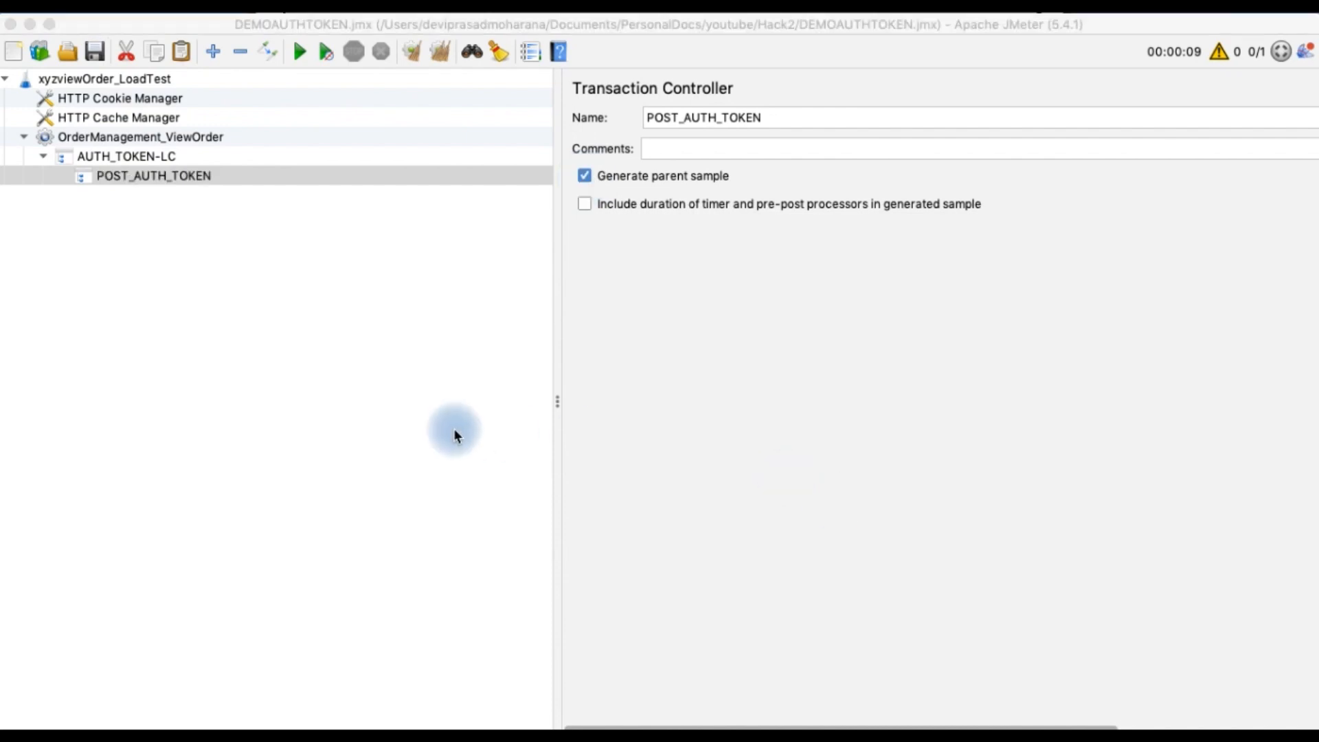
# Add an HTTP Request sampler inside the POST_AUTH_TOKEN transaction controller
pyautogui.rightClick(185, 179)
pyautogui.moveTo(224, 187)
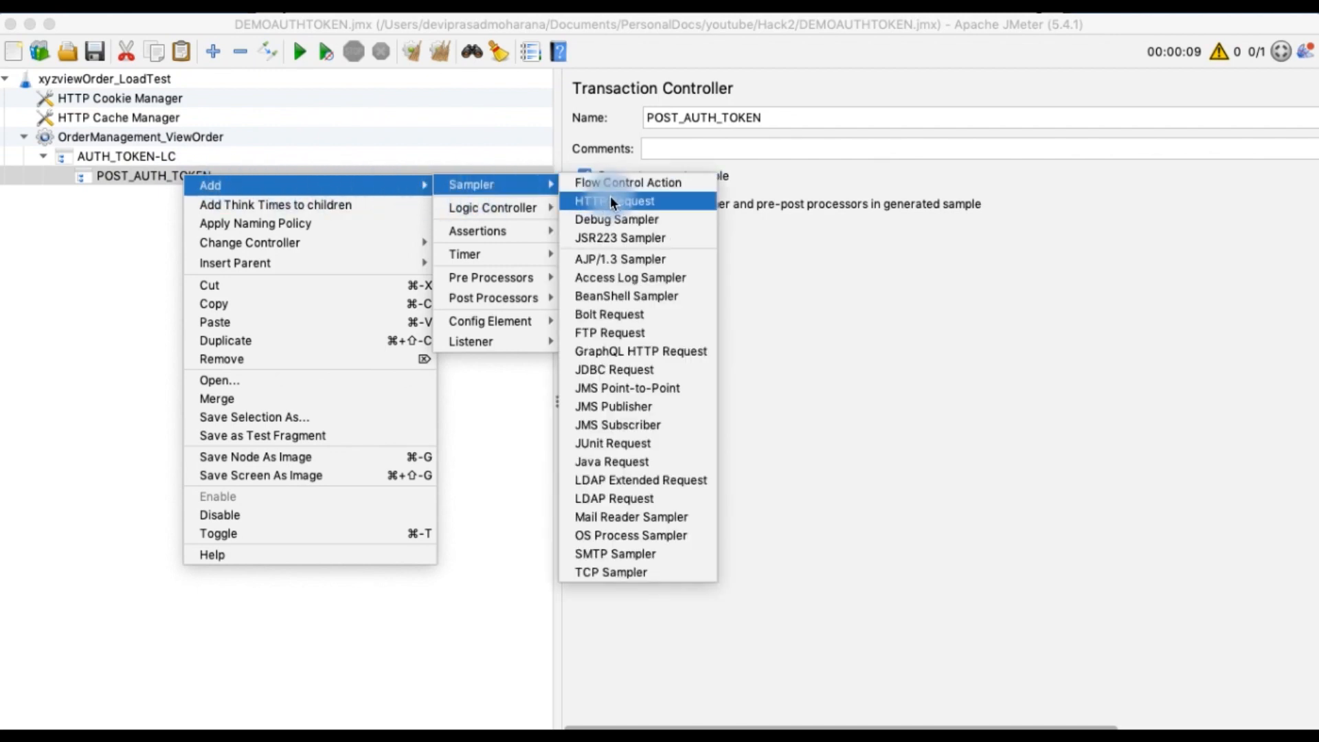
pyautogui.click(609, 205)
pyautogui.click(322, 203)
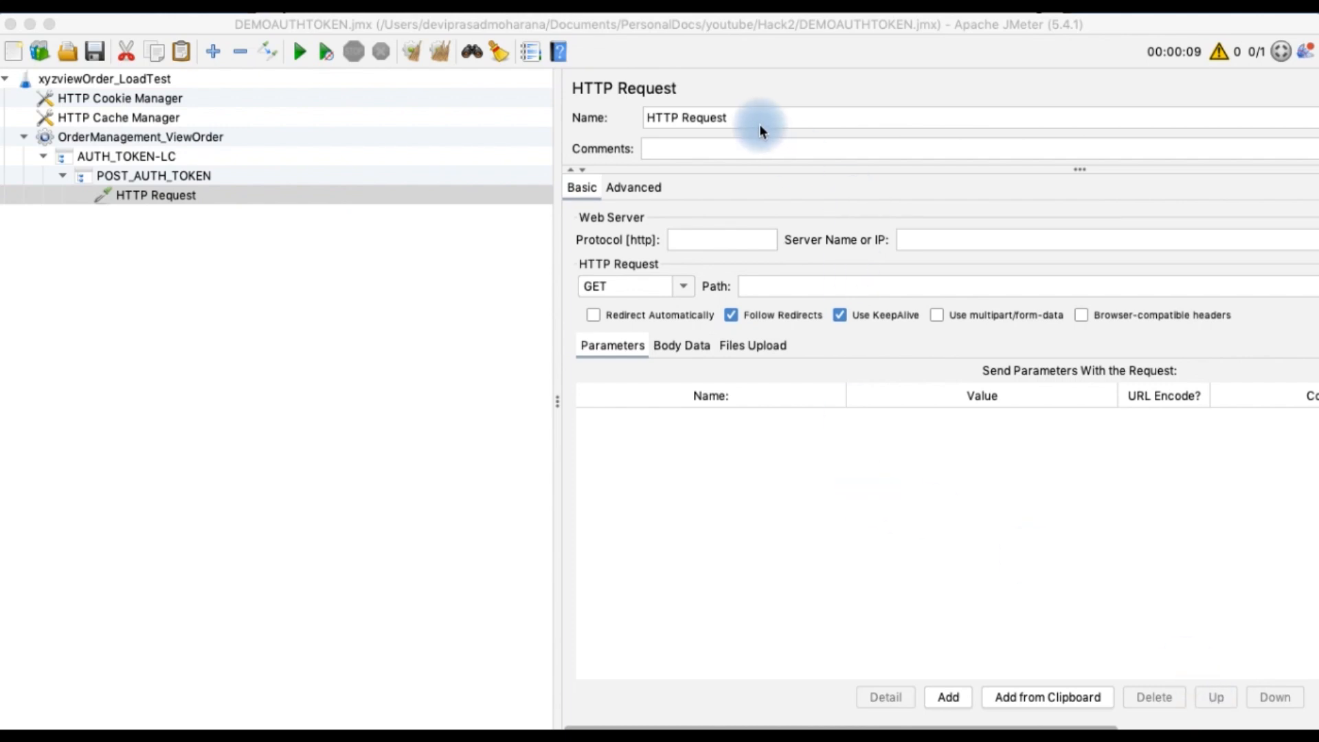
# Rename the HTTP request to AUTH_REQUEST and set its protocol to https
pyautogui.click(741, 118)
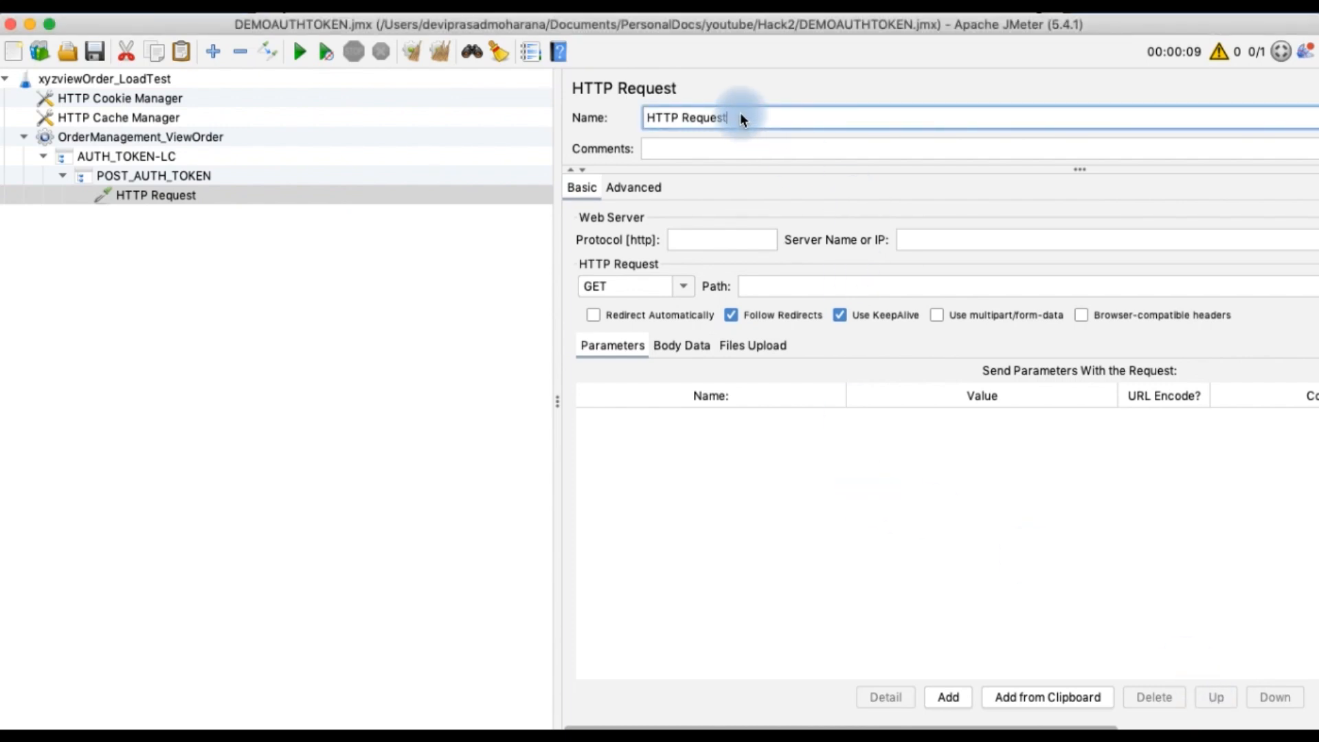
pyautogui.press('BackSpace')
pyautogui.press('BackSpace')
pyautogui.press('BackSpace')
pyautogui.press('BackSpace')
pyautogui.press('BackSpace')
pyautogui.press('BackSpace')
pyautogui.press('BackSpace')
pyautogui.press('BackSpace')
pyautogui.press('BackSpace')
pyautogui.press('BackSpace')
pyautogui.write('AUTH_RE')
pyautogui.click(697, 242)
pyautogui.write('HTTPS')
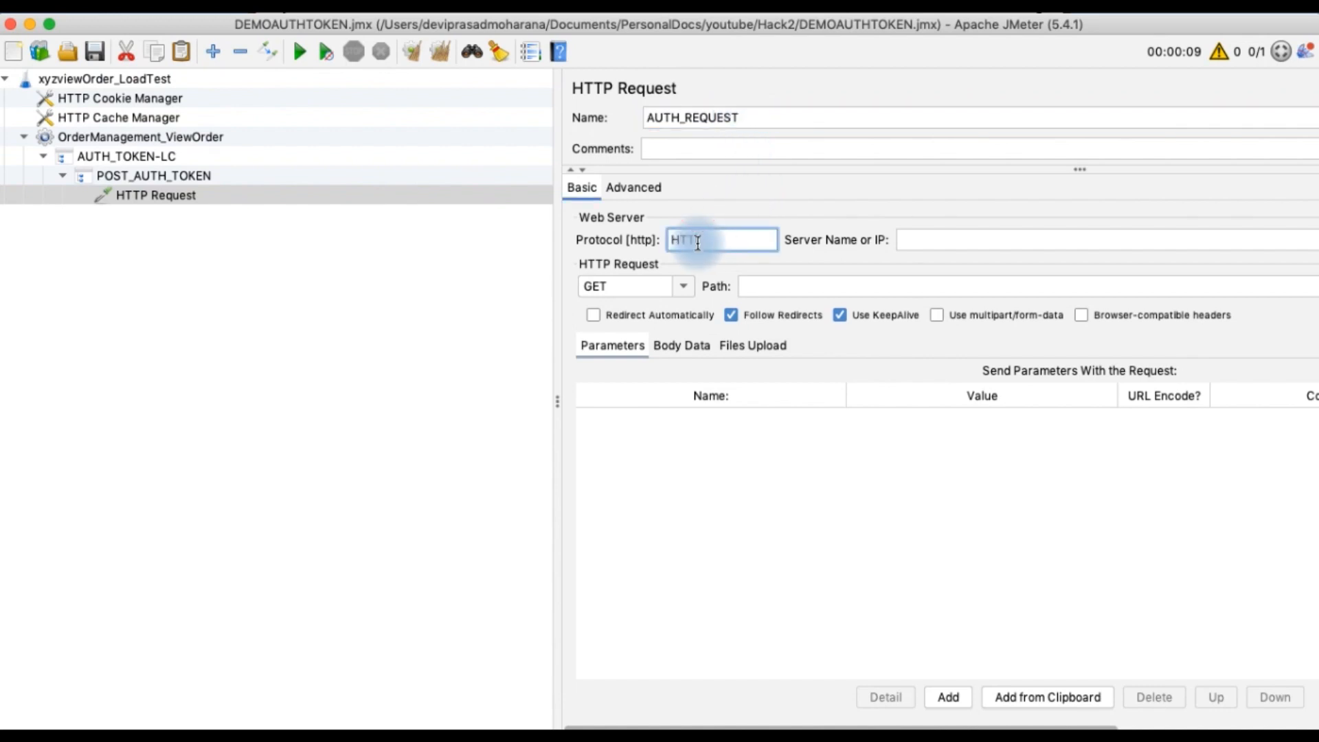
pyautogui.press('BackSpace')
pyautogui.press('BackSpace')
pyautogui.press('BackSpace')
pyautogui.press('BackSpace')
pyautogui.press('BackSpace')
pyautogui.write('https')
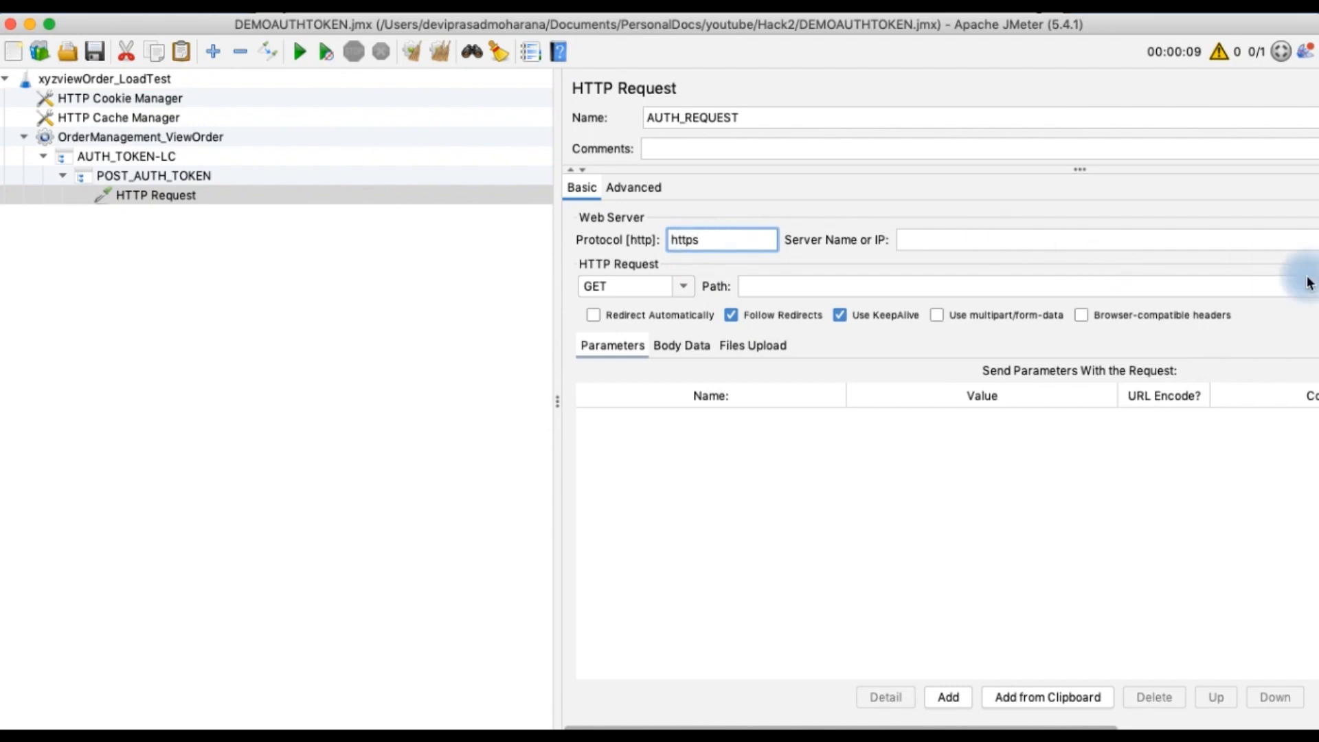
# Set the request's server name to ${GATEWAY_URL}, copying the variable name from the test plan's user defined variables
pyautogui.click(942, 241)
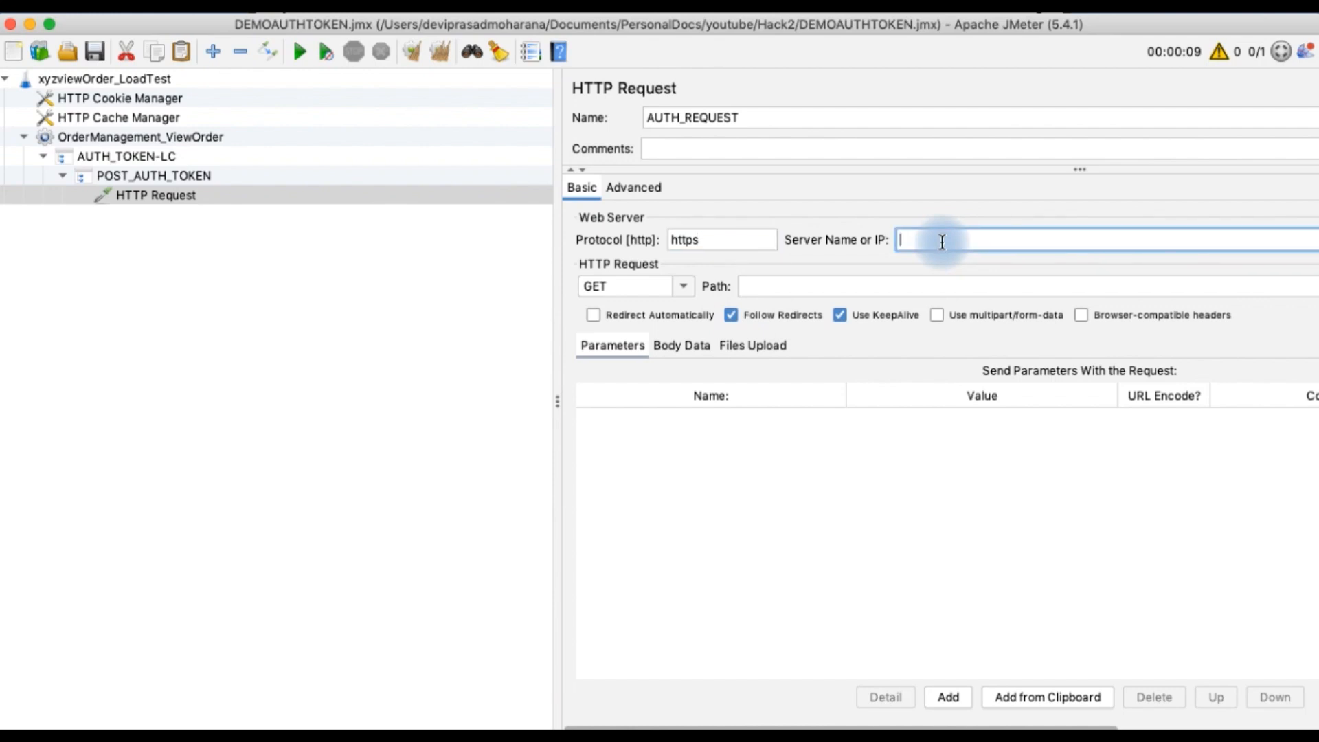
pyautogui.write('${}')
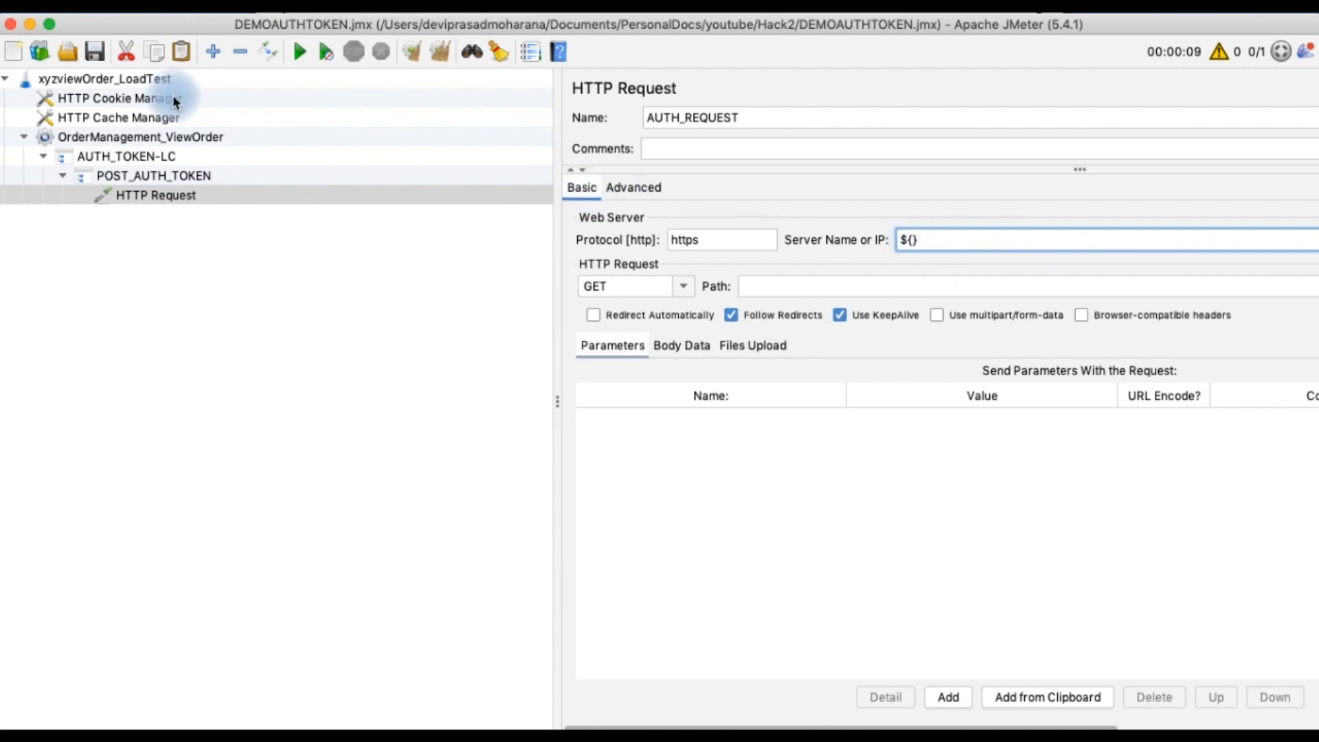
pyautogui.click(129, 79)
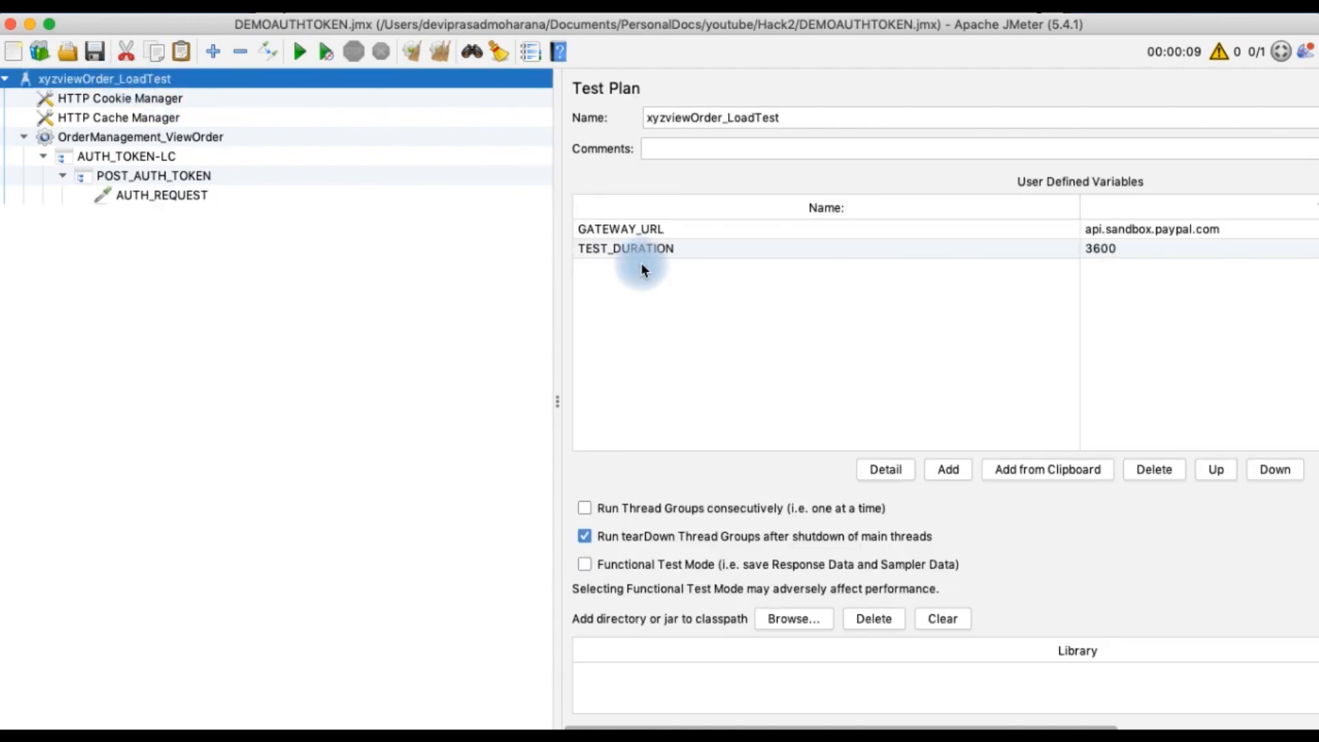
pyautogui.doubleClick(641, 229)
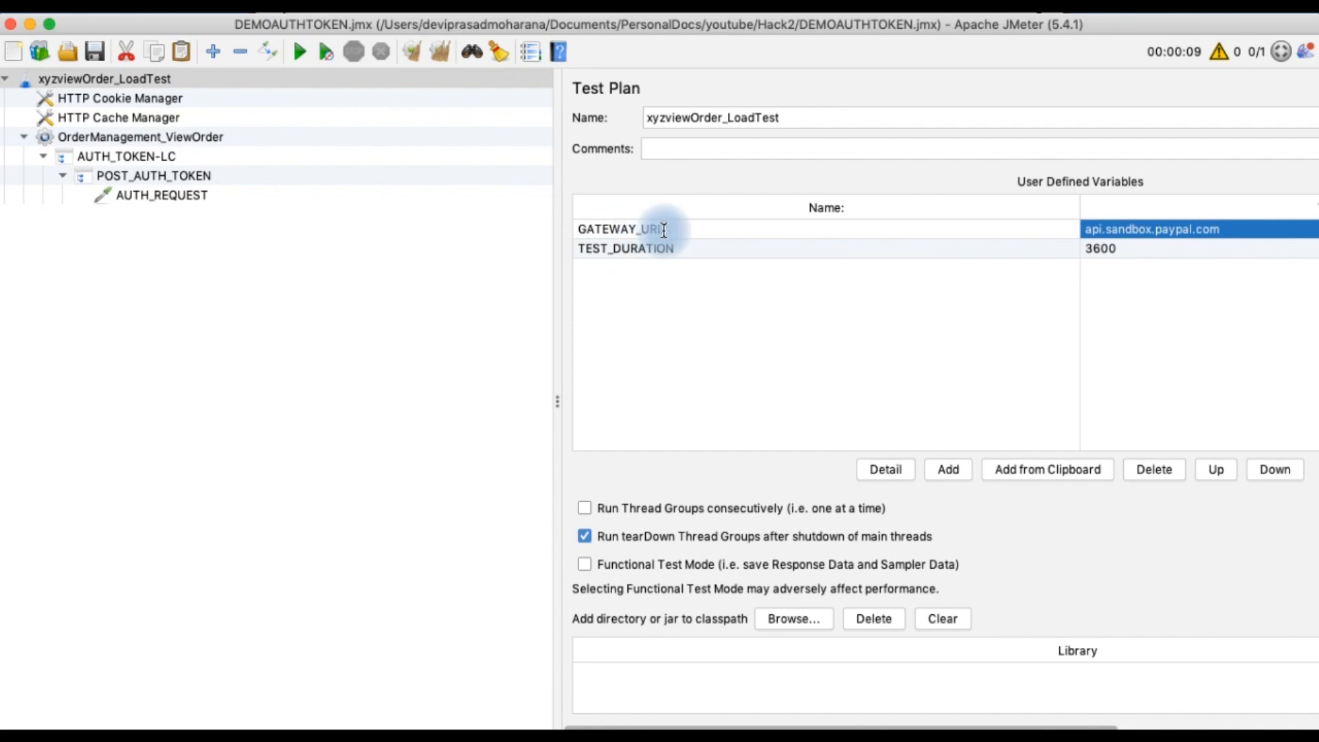
pyautogui.moveTo(666, 230); pyautogui.dragTo(575, 233)
pyautogui.press('super+c')
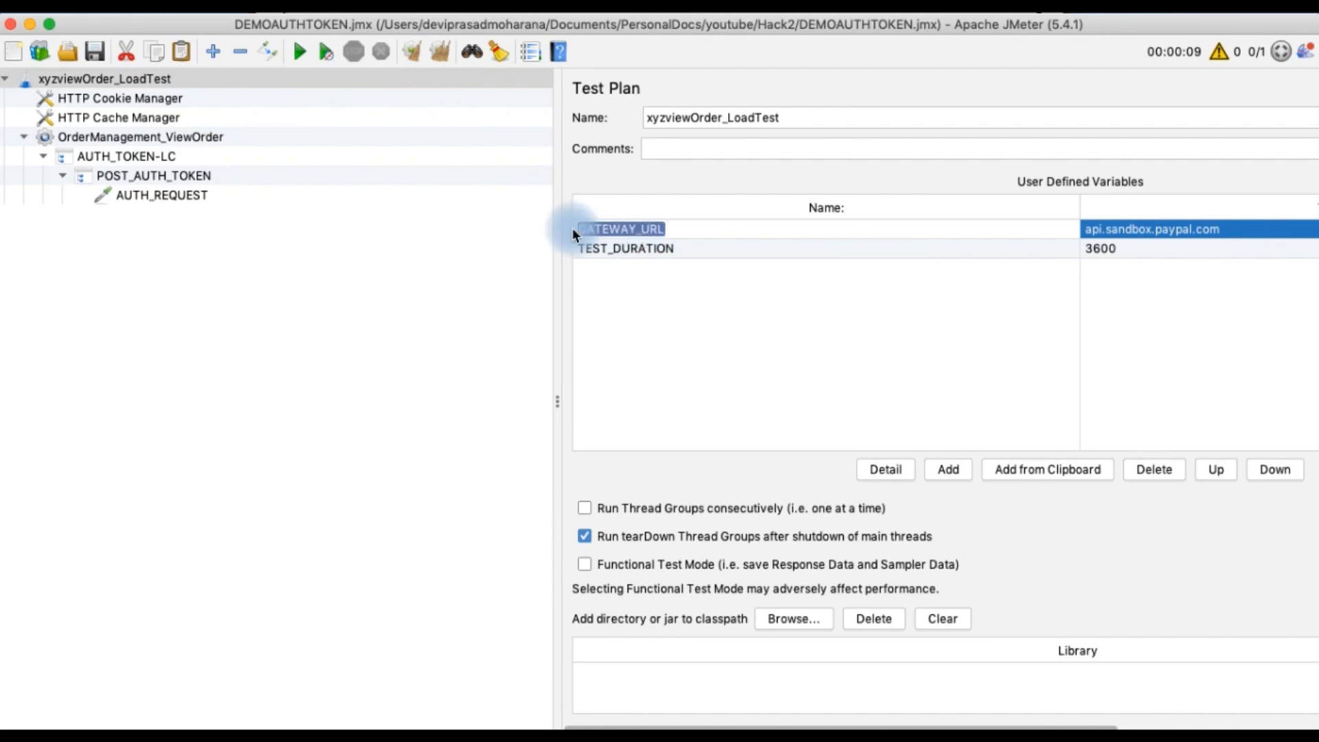
pyautogui.click(155, 196)
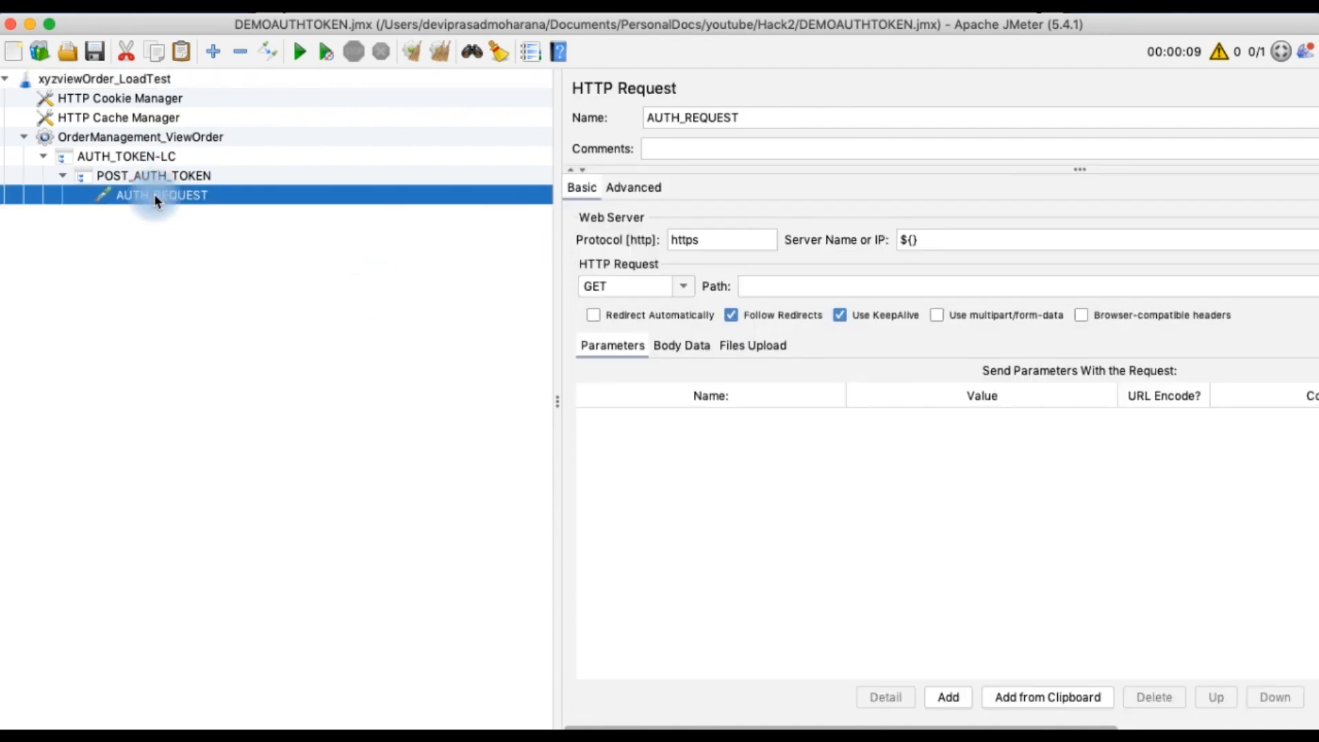
pyautogui.click(915, 242)
pyautogui.write('${}')
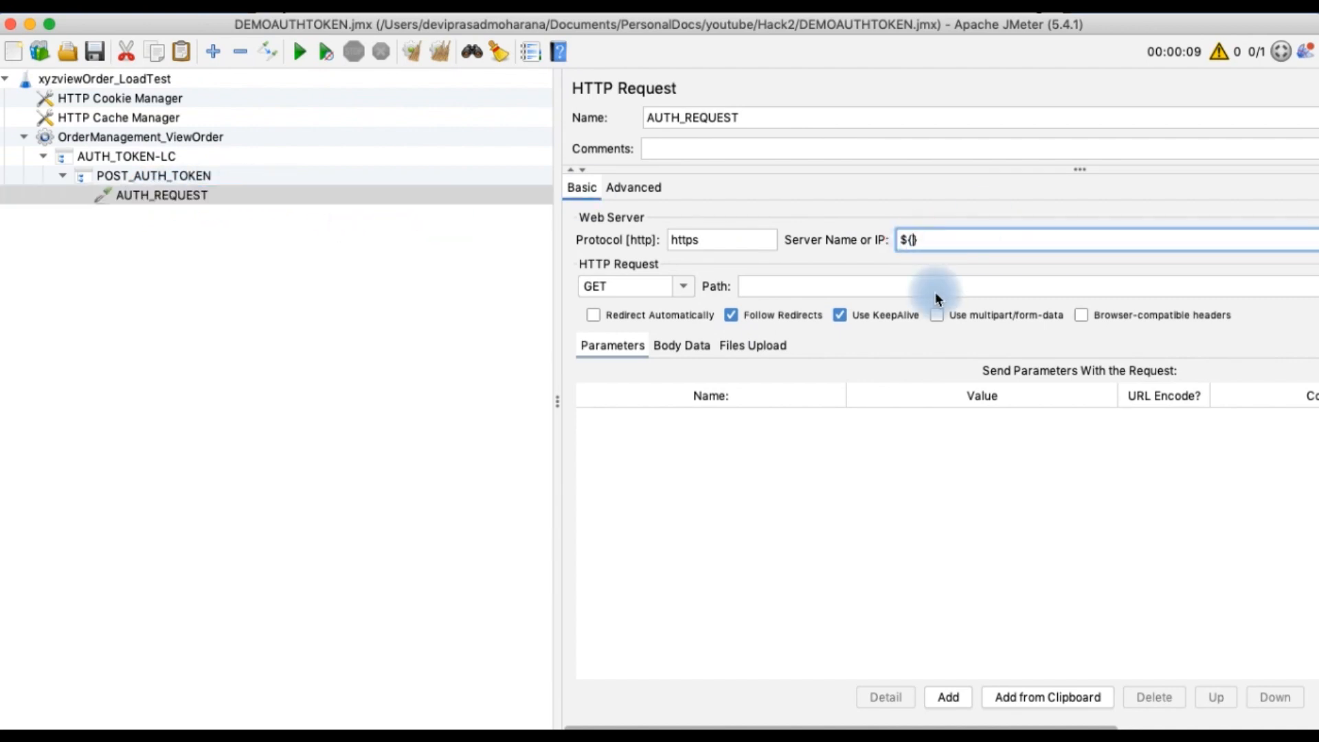
pyautogui.press('super+v')
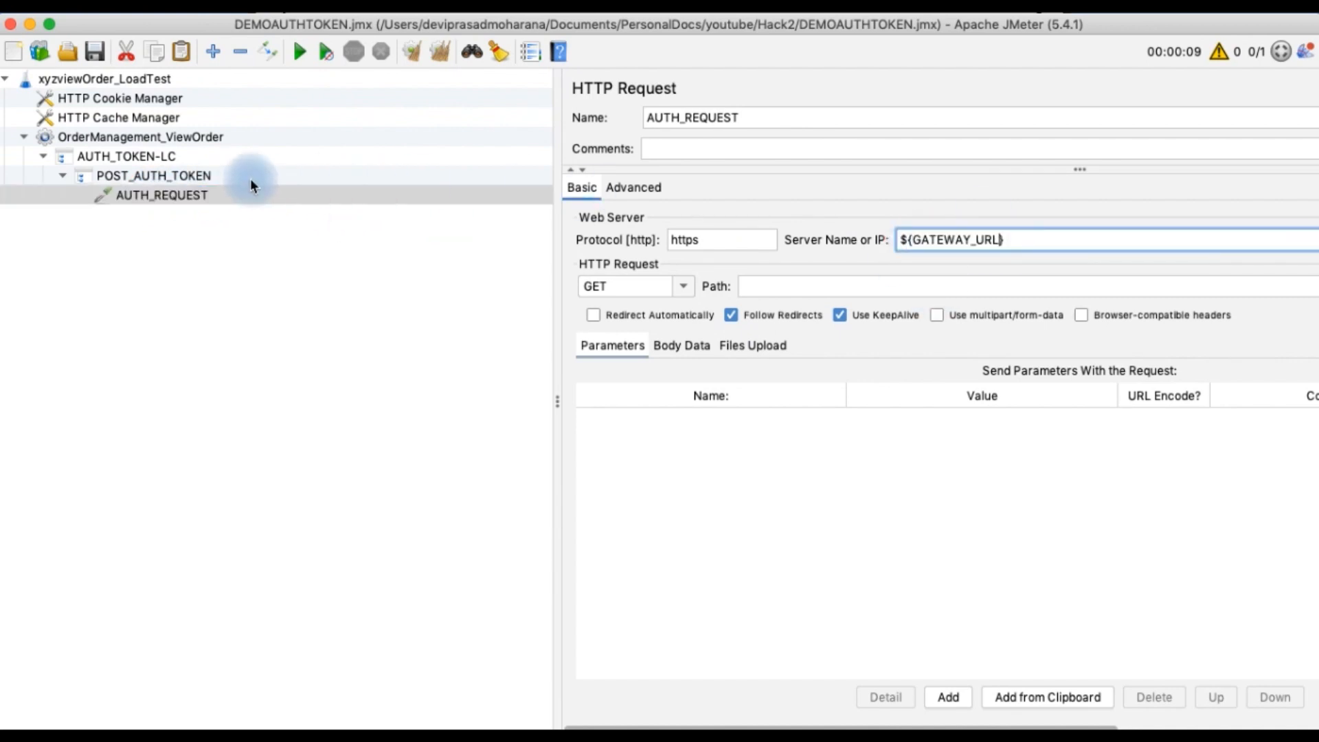
# Open the thread group and examine how its Duration variable reference is written
pyautogui.click(138, 138)
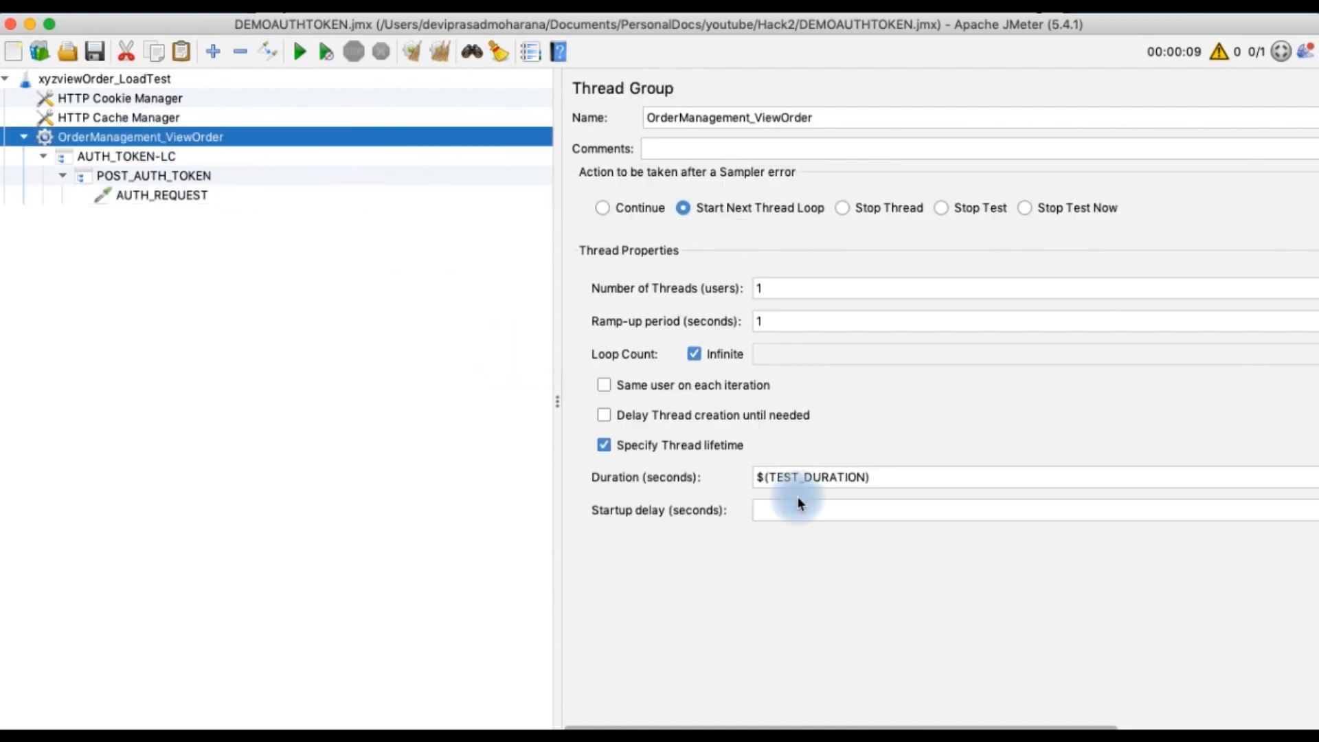
pyautogui.click(766, 477)
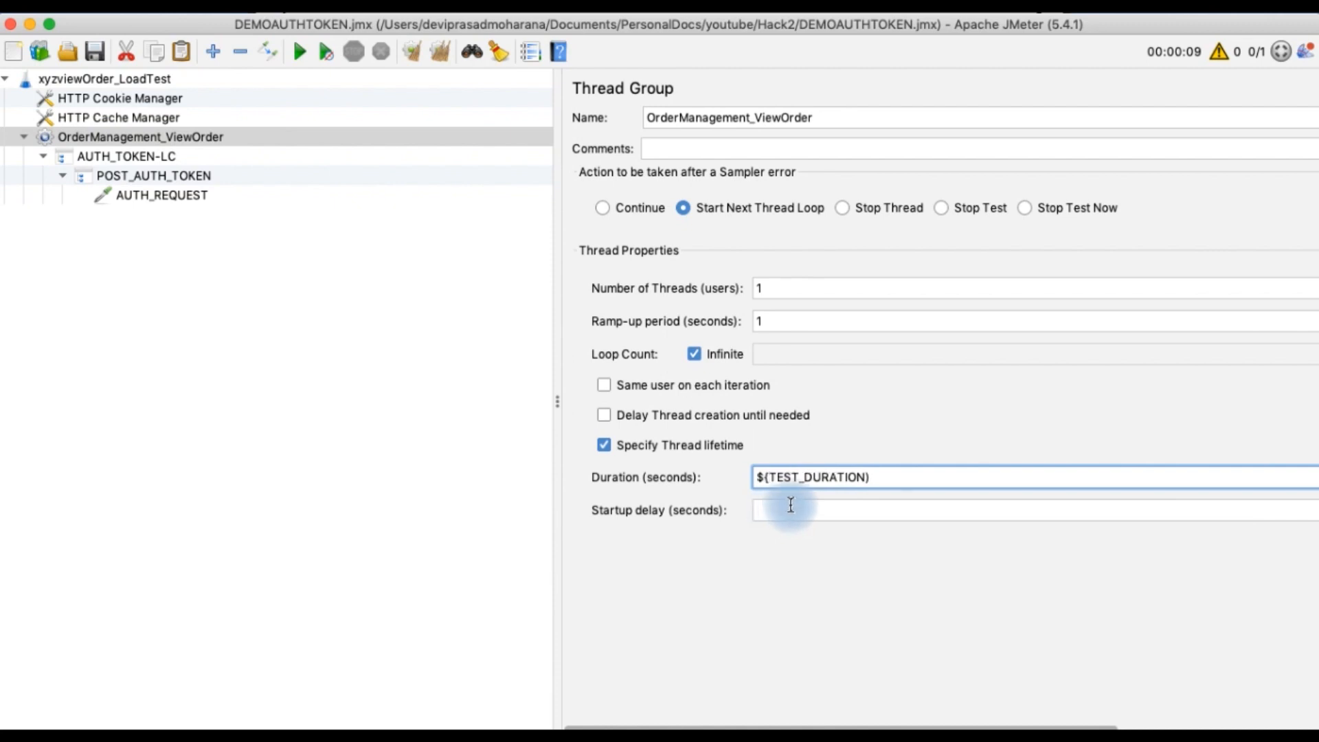
pyautogui.click(874, 477)
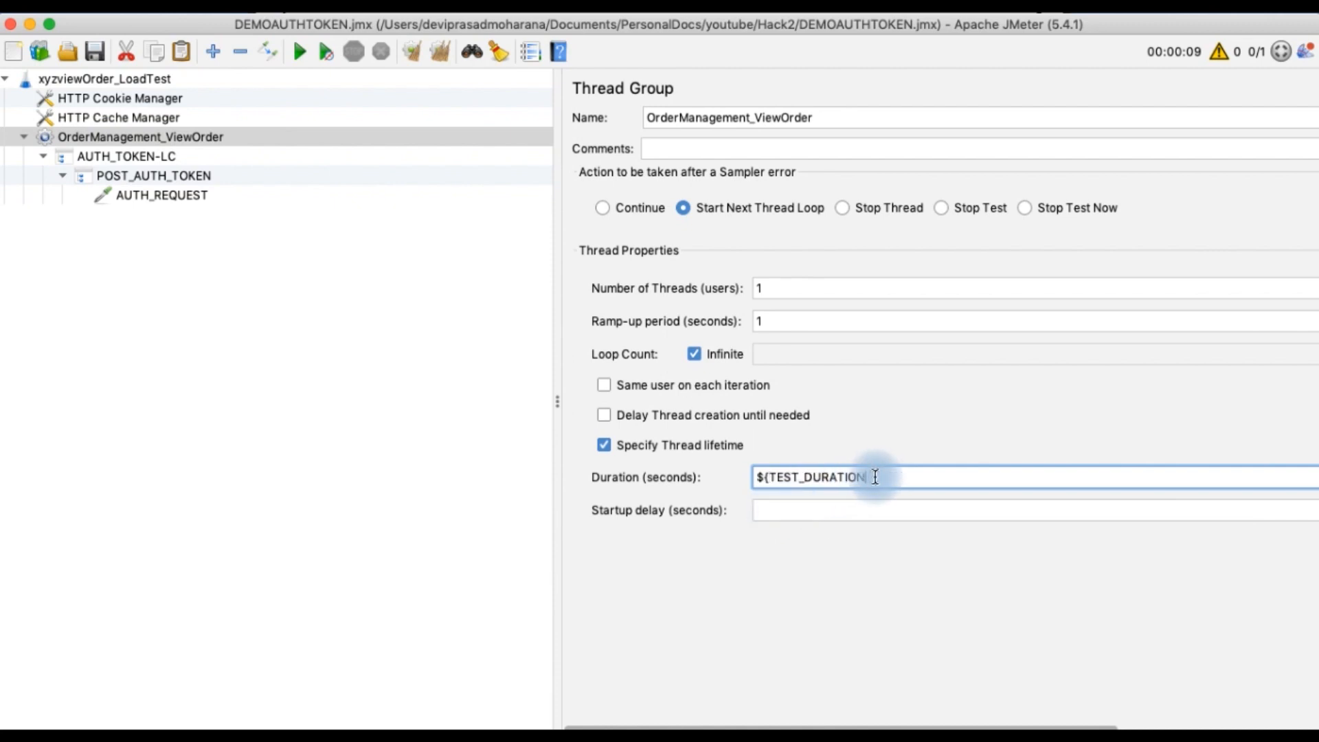
# Correct the thread group's Duration reference to ${TEST_DURATION}
pyautogui.write('}')
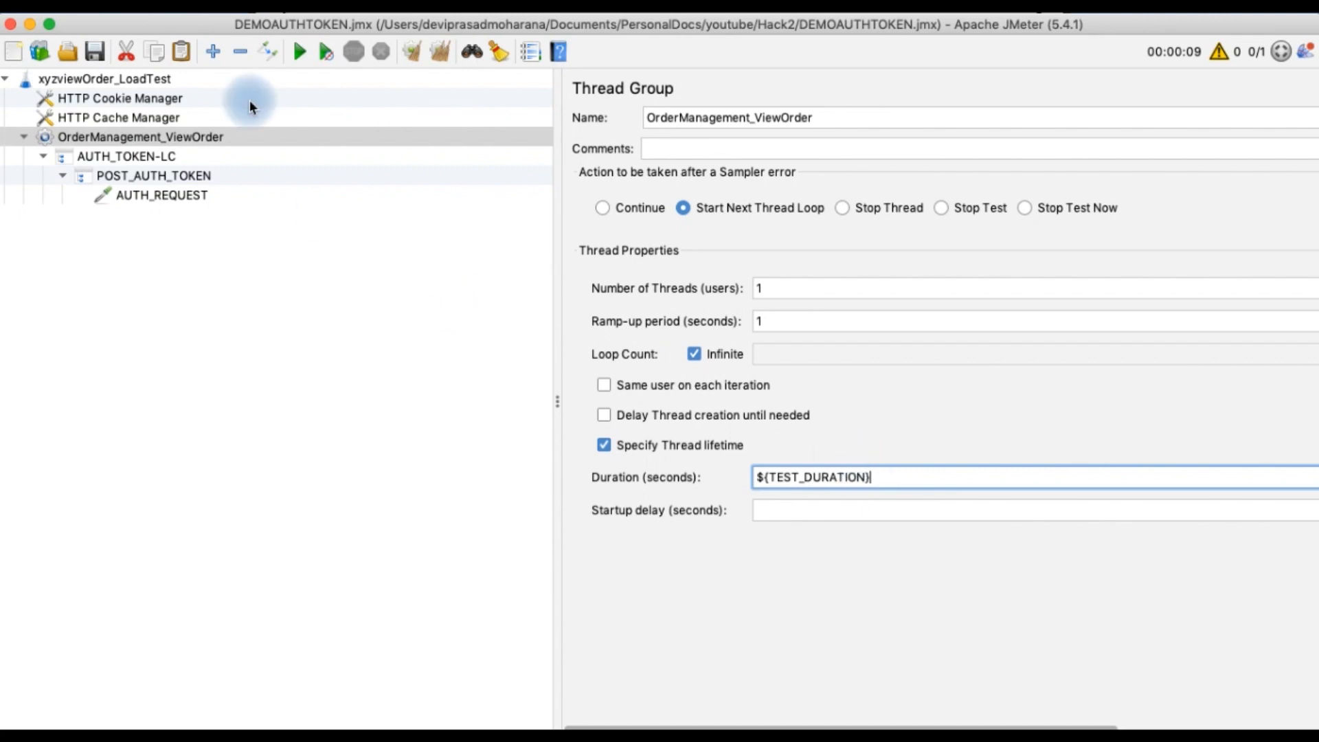
pyautogui.click(98, 52)
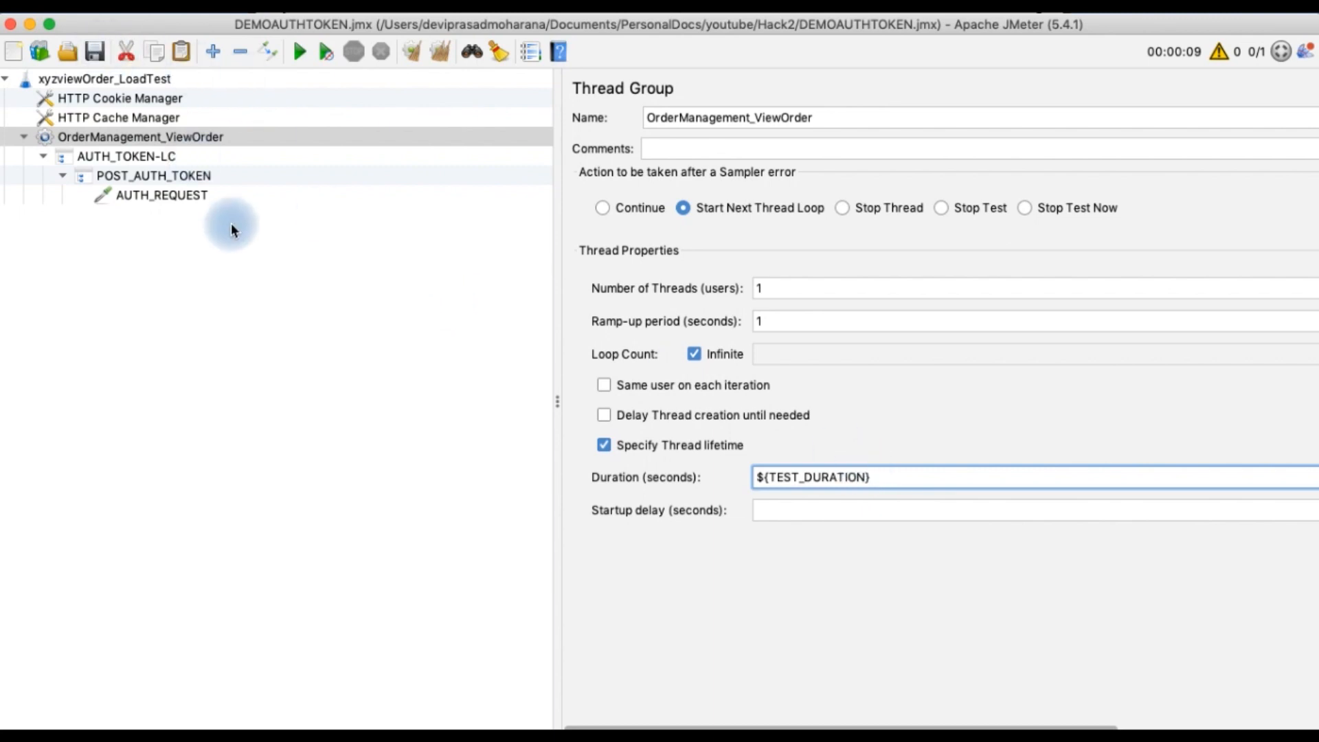
# Set the AUTH_REQUEST sampler's method to POST and its path to /v1/oauth2/token
pyautogui.click(167, 195)
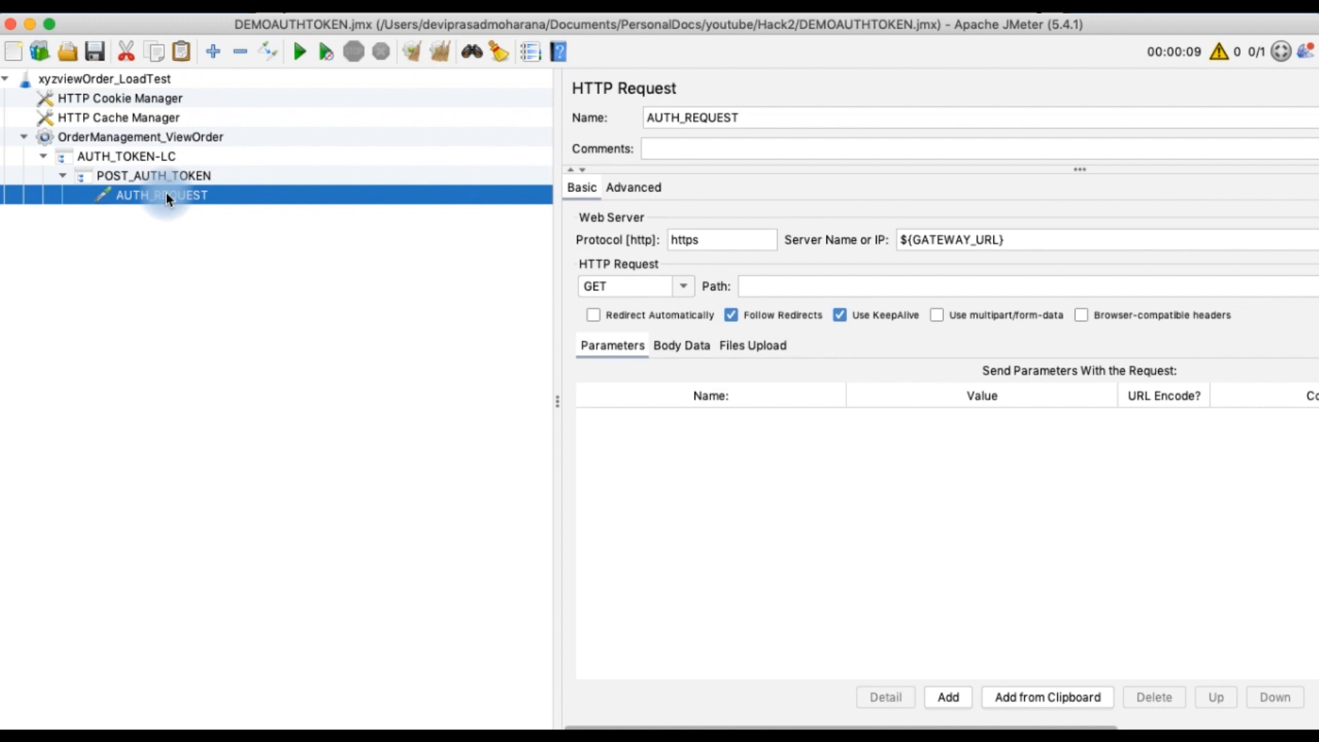
pyautogui.click(682, 289)
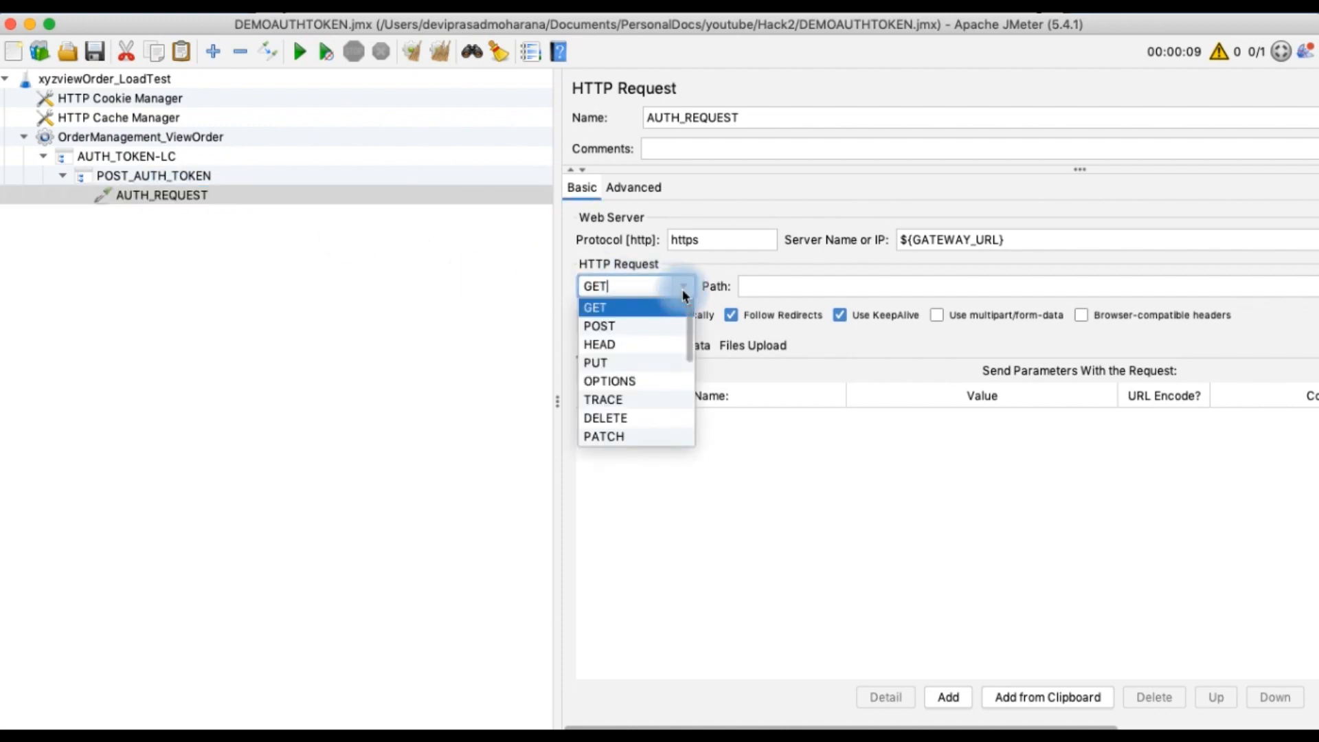
pyautogui.click(617, 325)
pyautogui.click(758, 286)
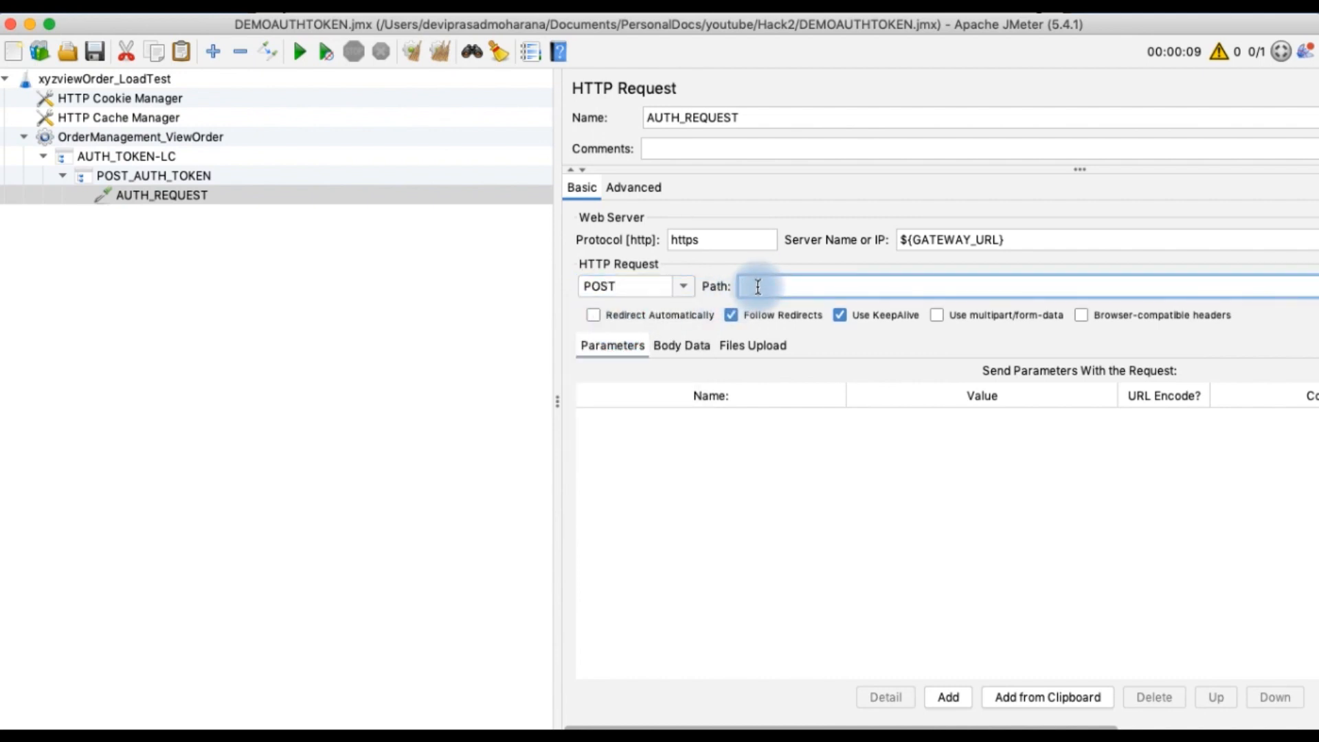
pyautogui.write('/')
pyautogui.write('M')
pyautogui.write('oa')
pyautogui.write('uth')
pyautogui.write('2')
pyautogui.write('/token')
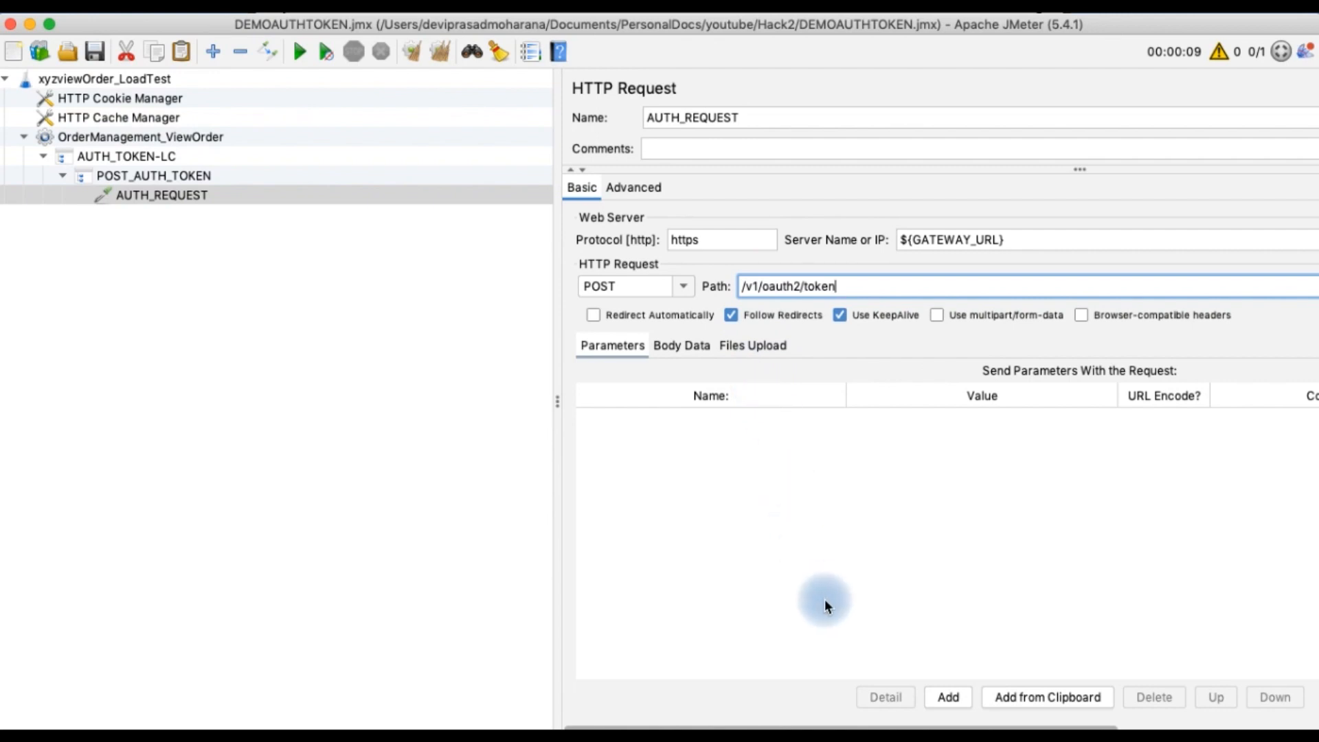
# Add a request parameter grant_type with the value client_credentials to AUTH_REQUEST
pyautogui.click(938, 696)
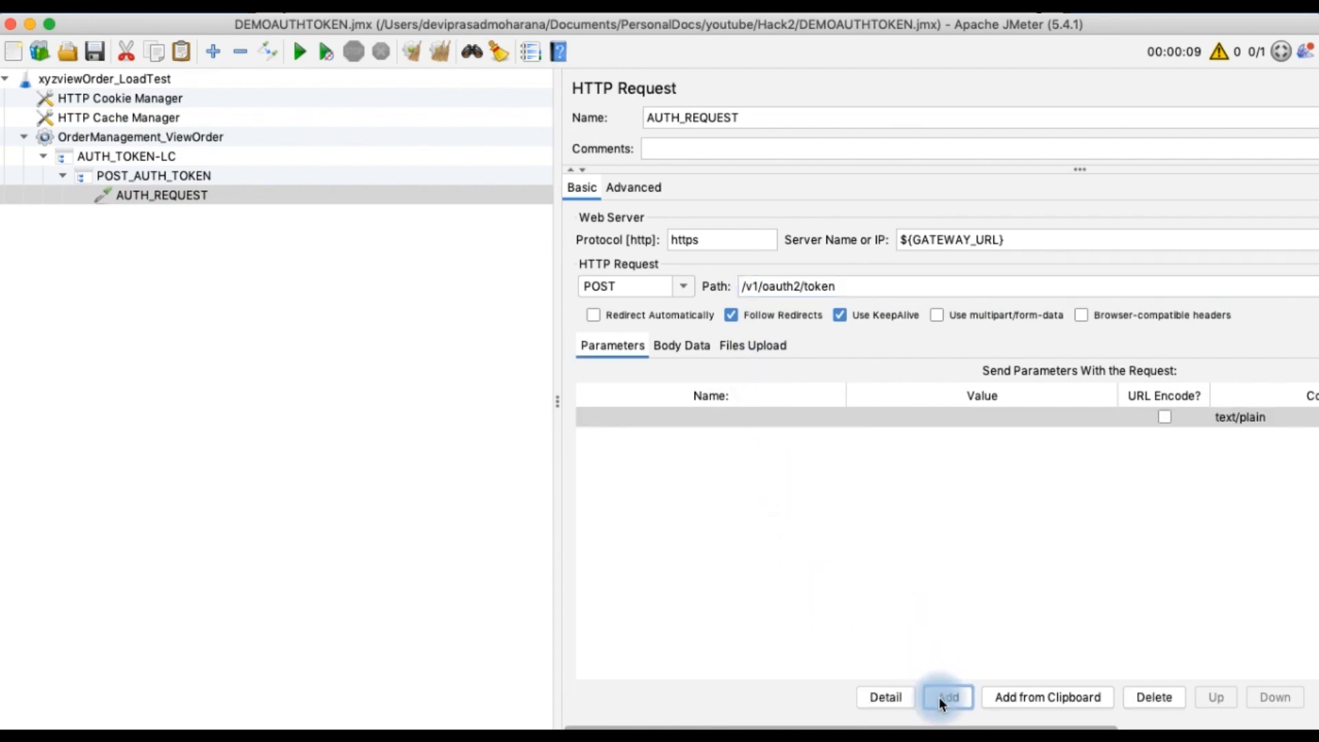
pyautogui.doubleClick(653, 417)
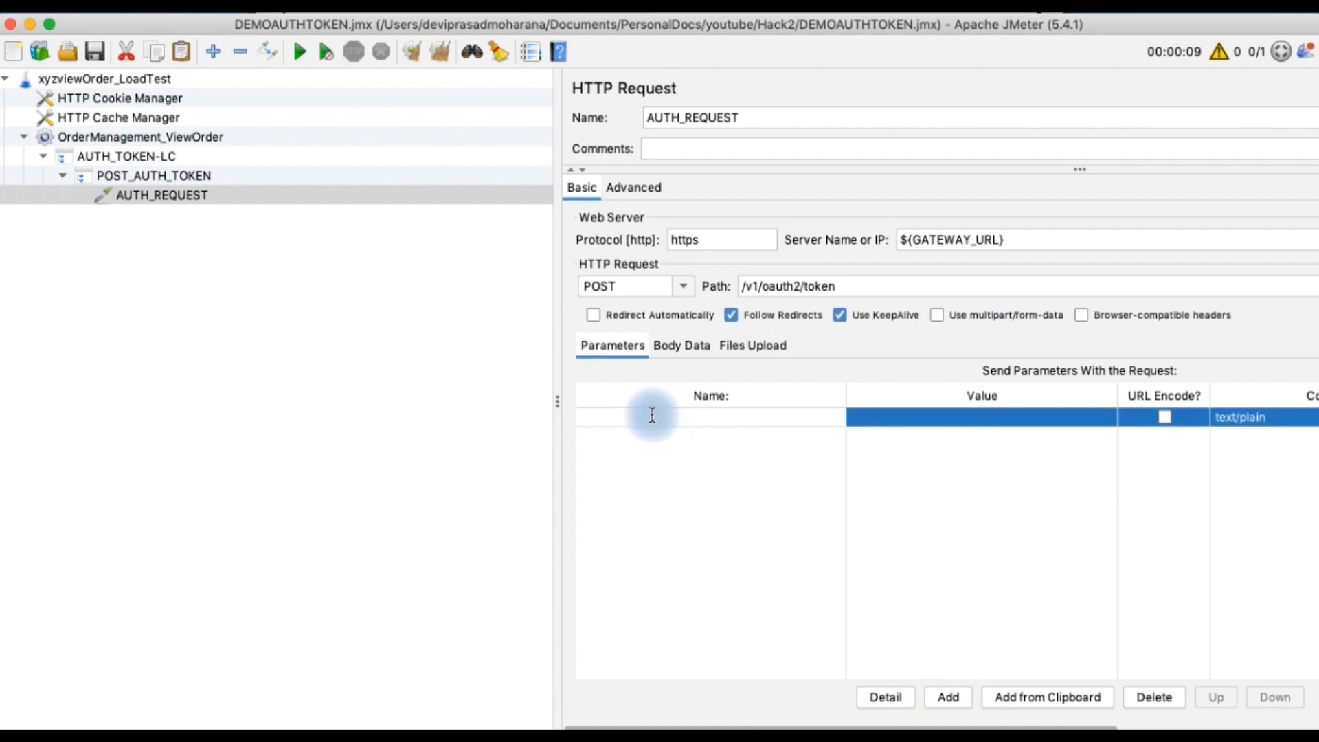
pyautogui.write('grant_type')
pyautogui.doubleClick(987, 420)
pyautogui.write('client')
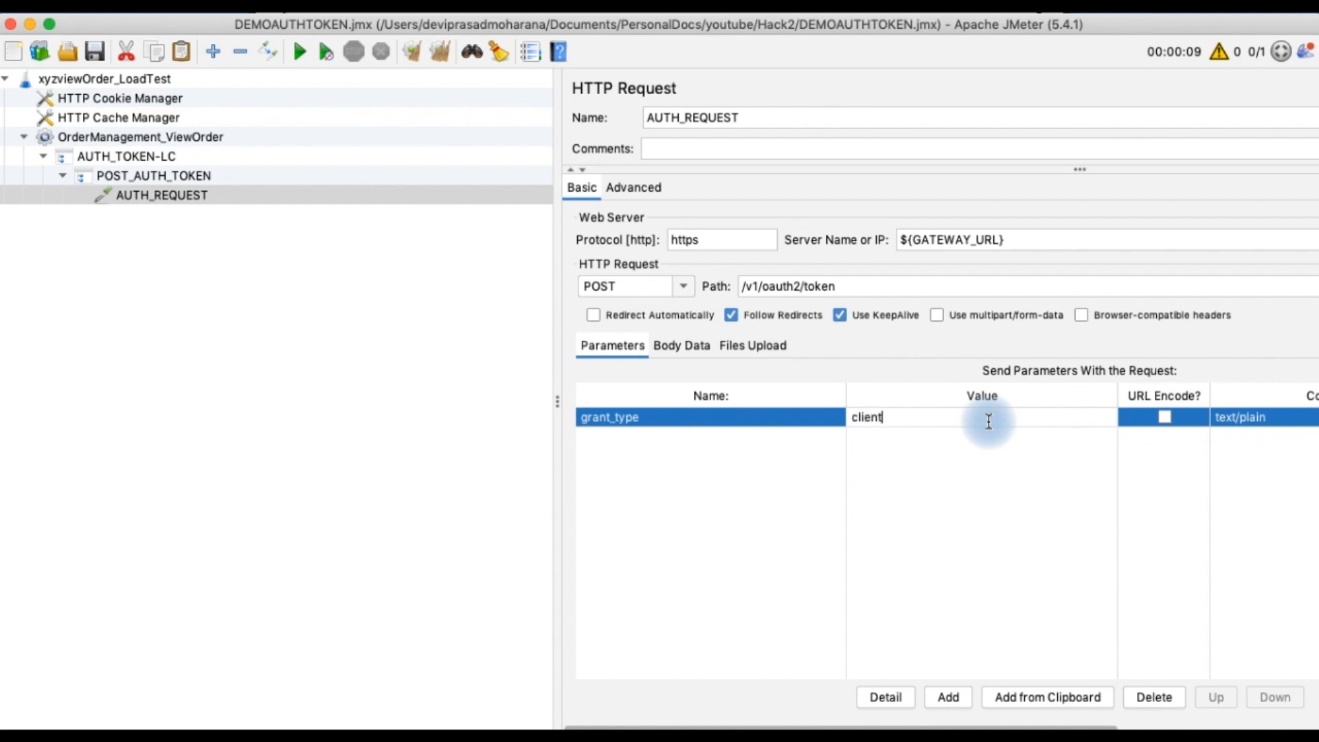
pyautogui.write('_credentials')
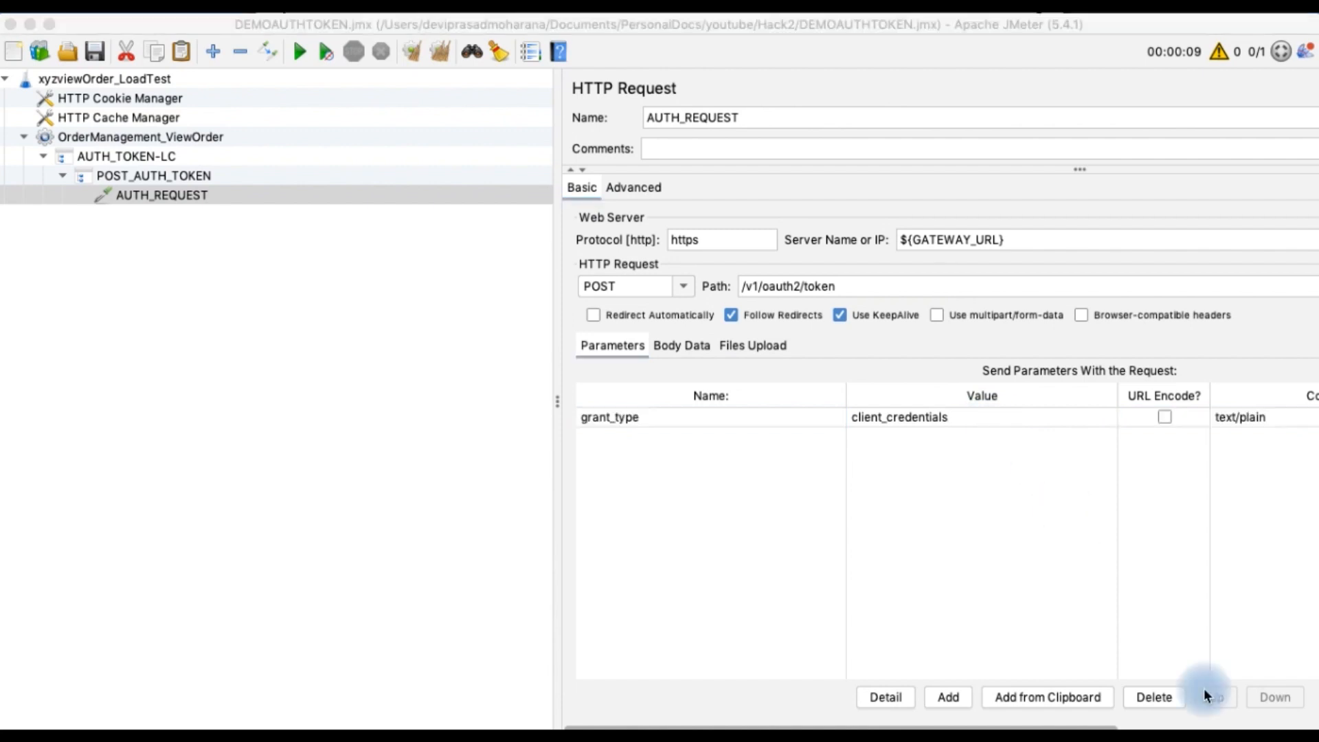
# Add an HTTP Header Manager config element under AUTH_REQUEST and insert a header row
pyautogui.rightClick(169, 198)
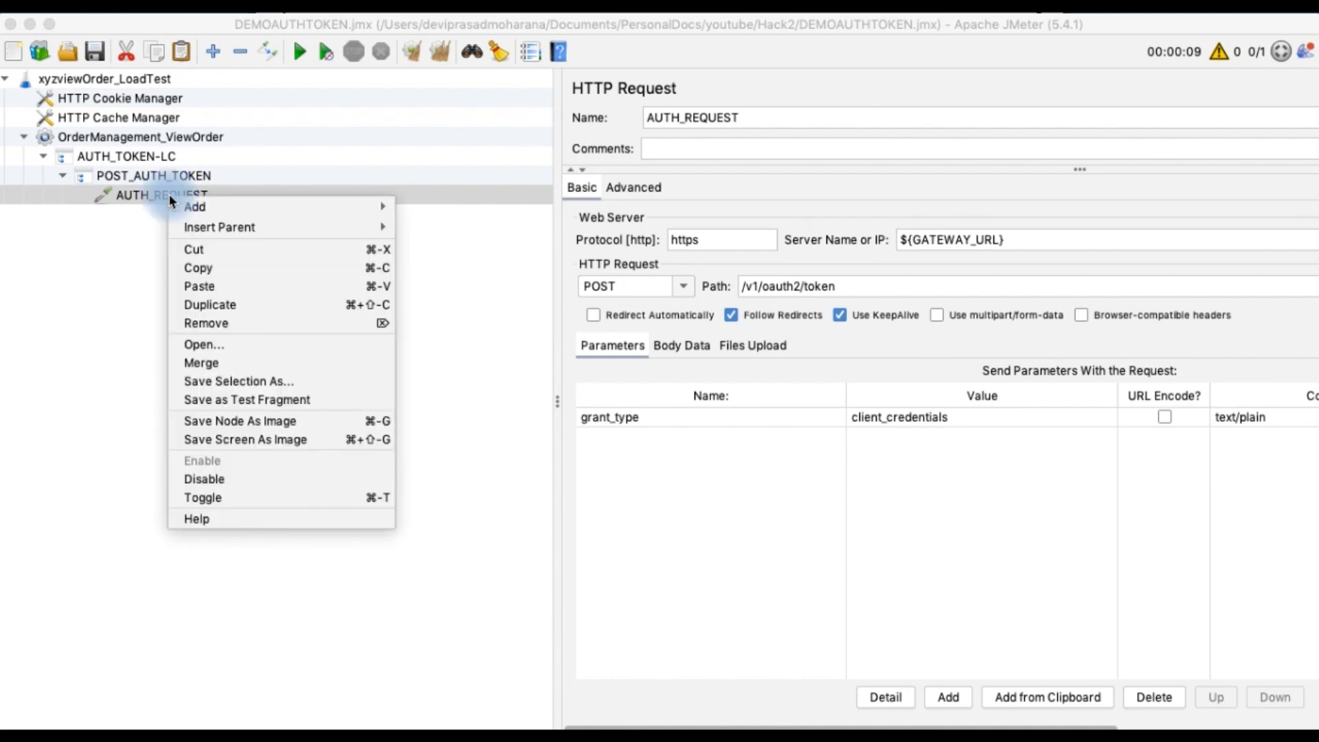
pyautogui.moveTo(222, 214)
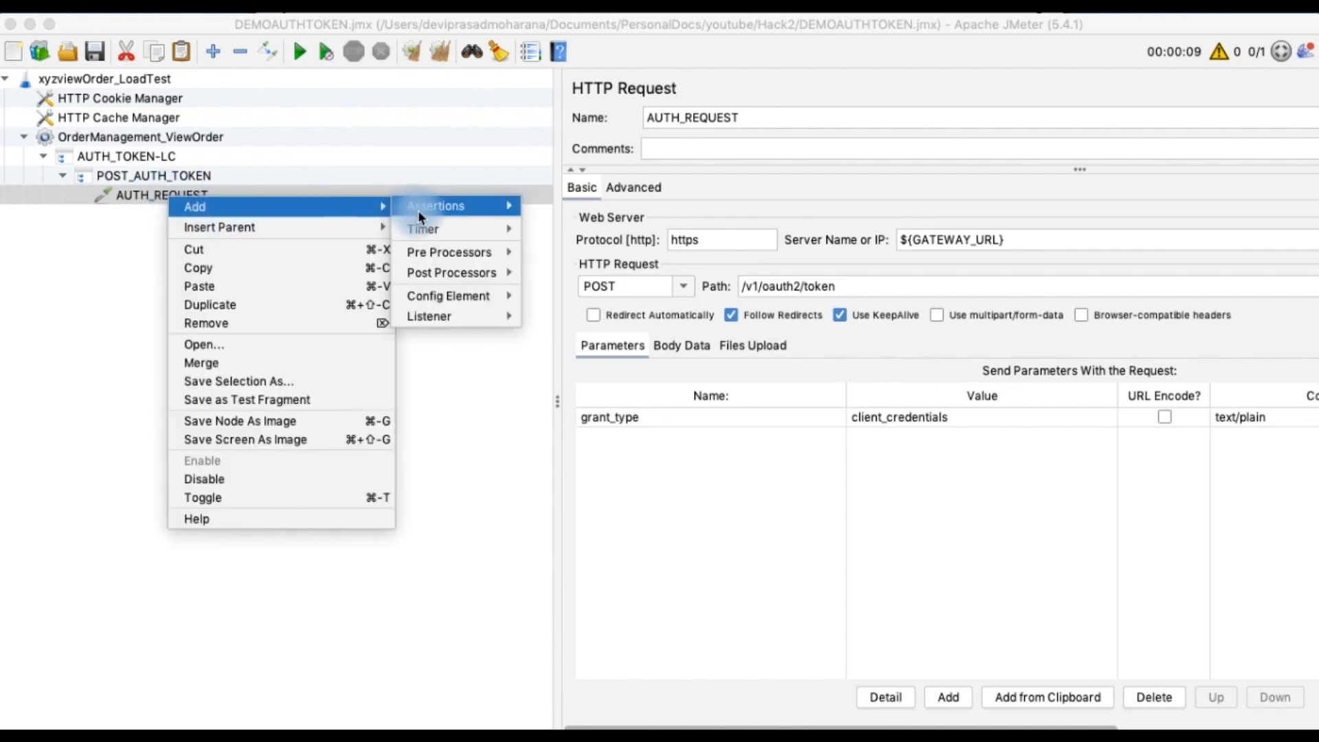
pyautogui.moveTo(426, 294)
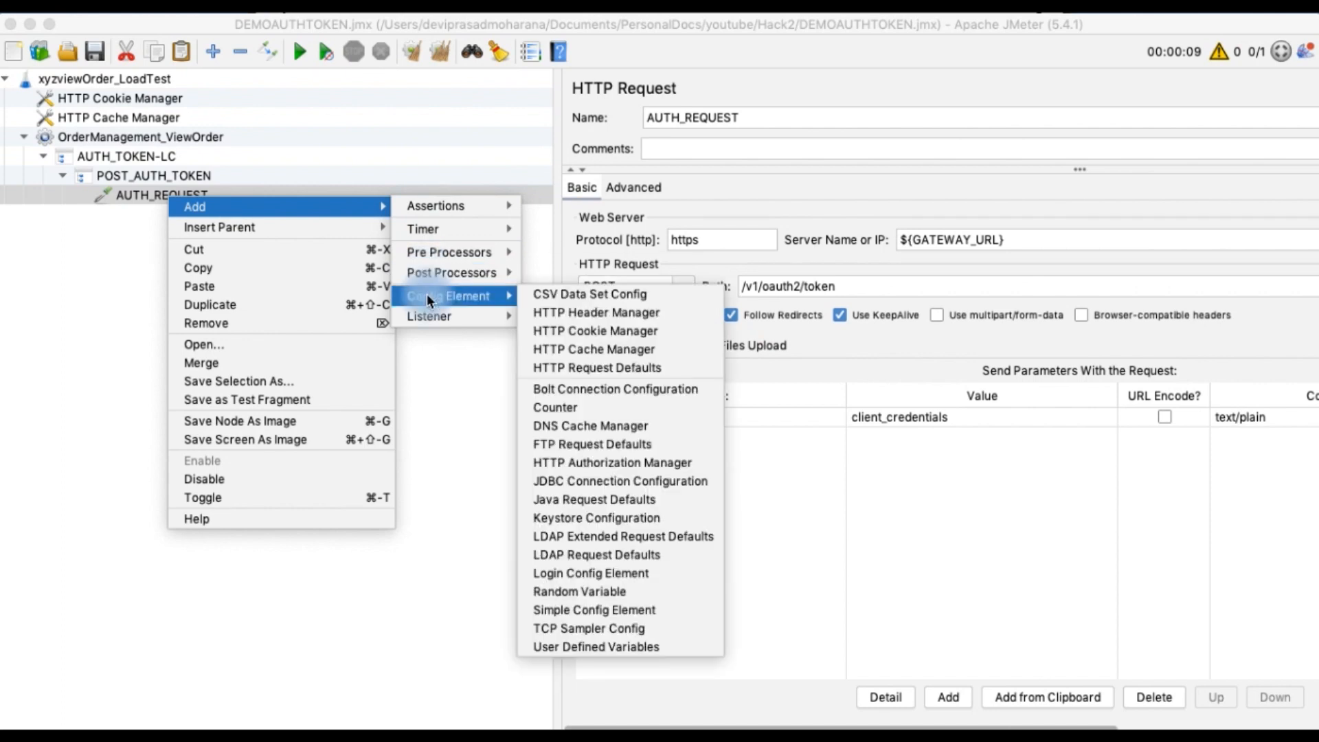
pyautogui.click(564, 315)
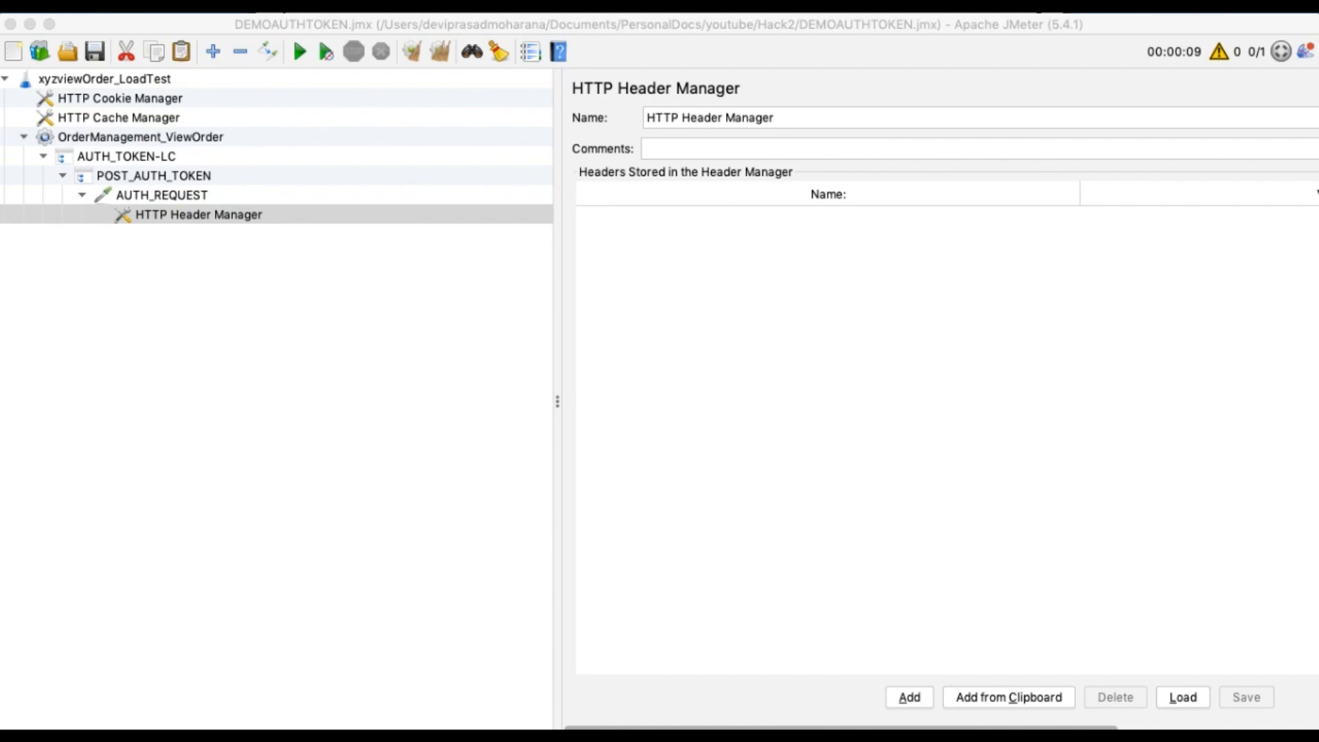
pyautogui.click(912, 697)
pyautogui.click(912, 696)
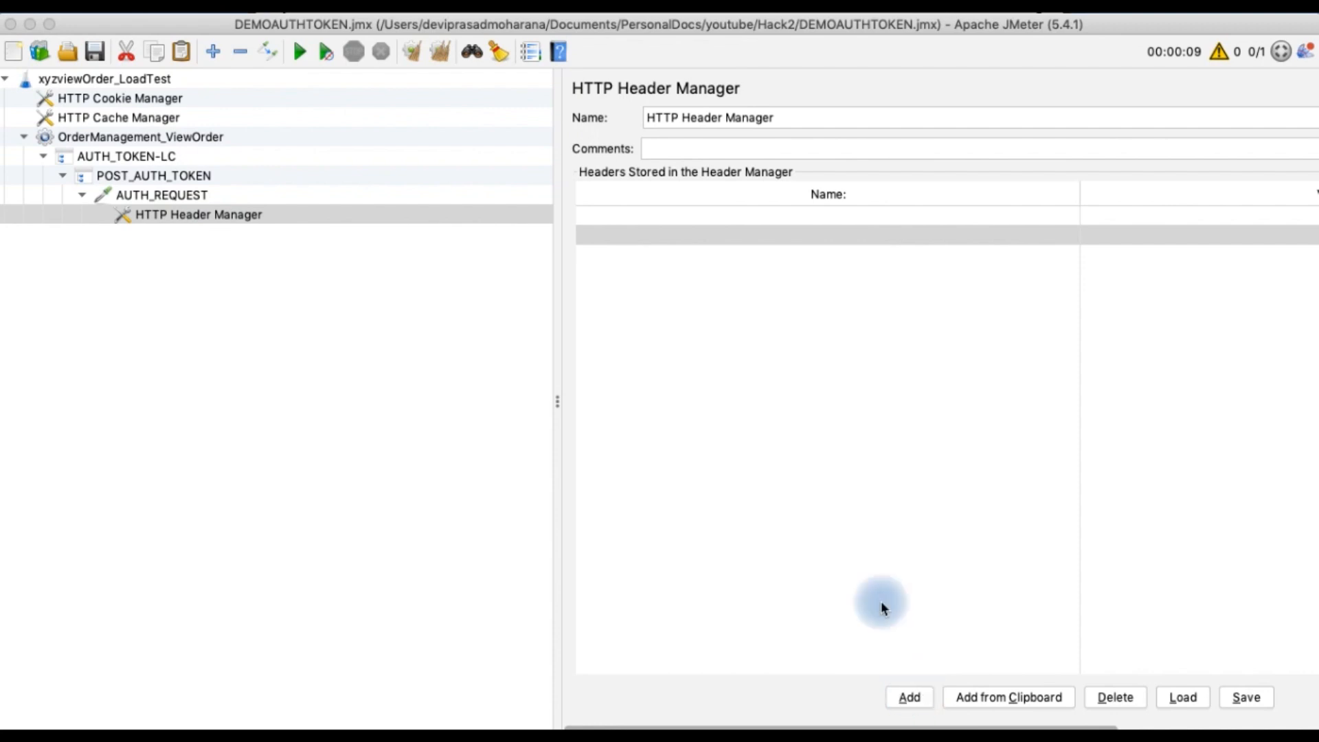
# Add a Content-Type header with value application/x-www-form-urlencoded, copying both from the Postman request
pyautogui.click(663, 217)
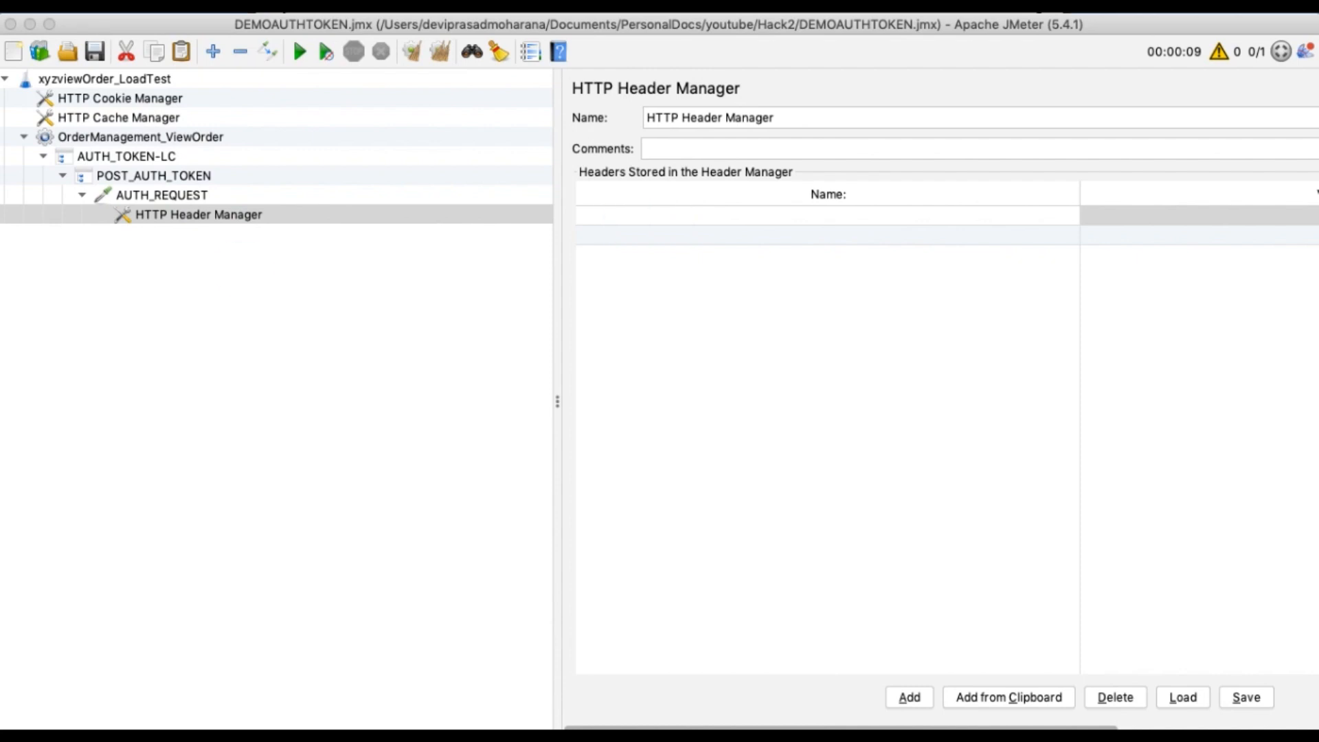
pyautogui.press('super+Tab')
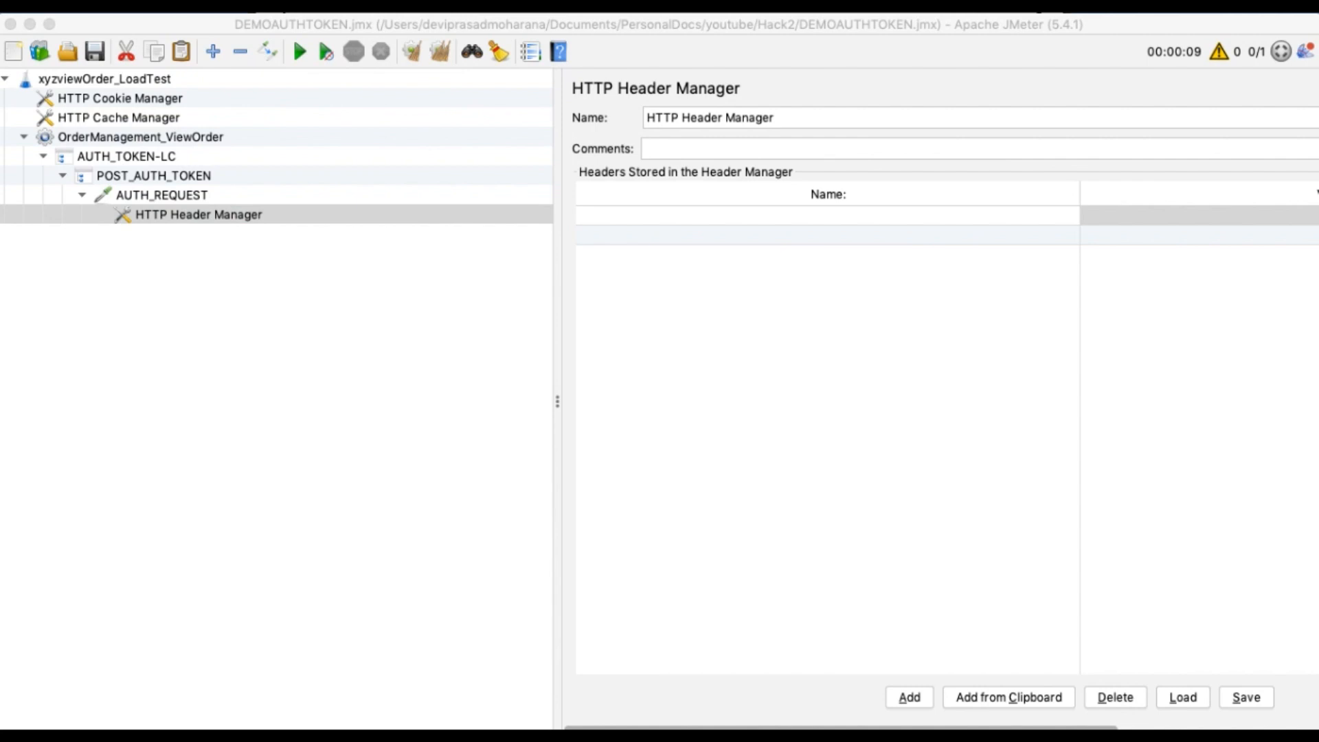
pyautogui.click(674, 218)
pyautogui.write('Content-Type')
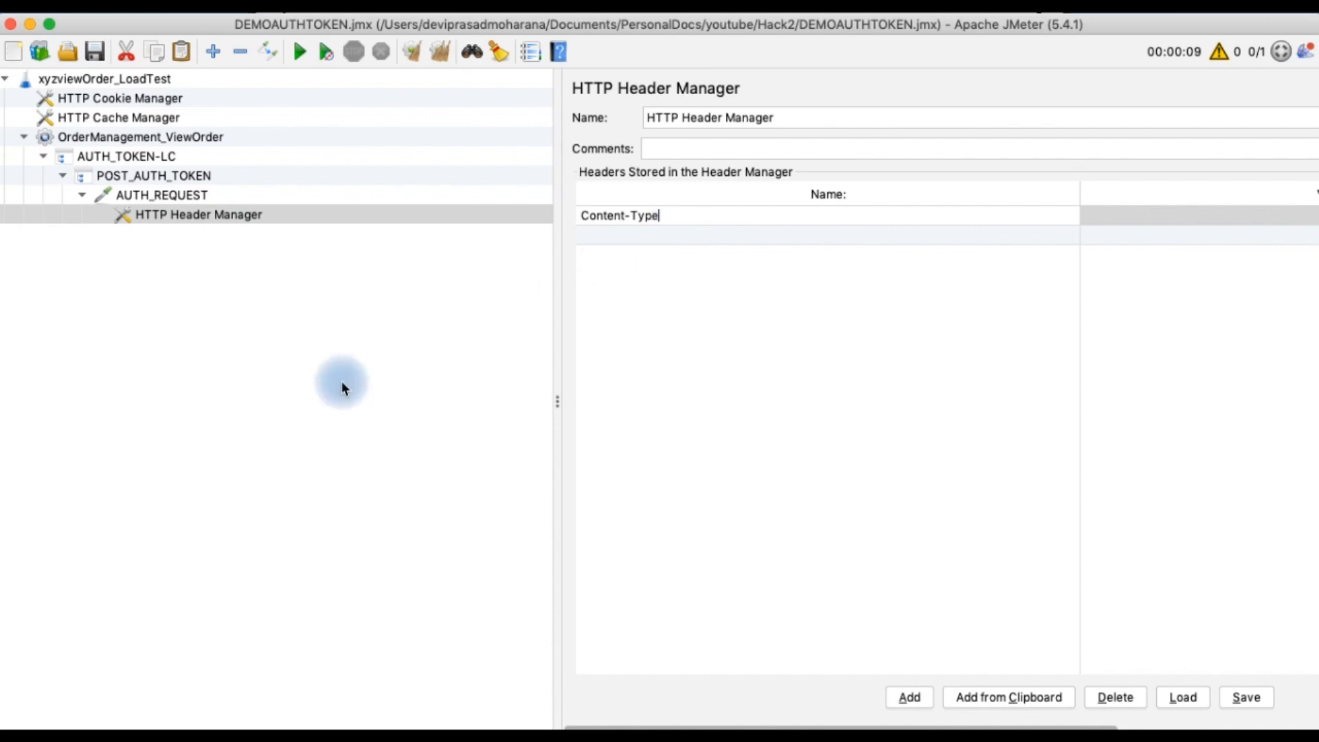
pyautogui.press('super+Tab')
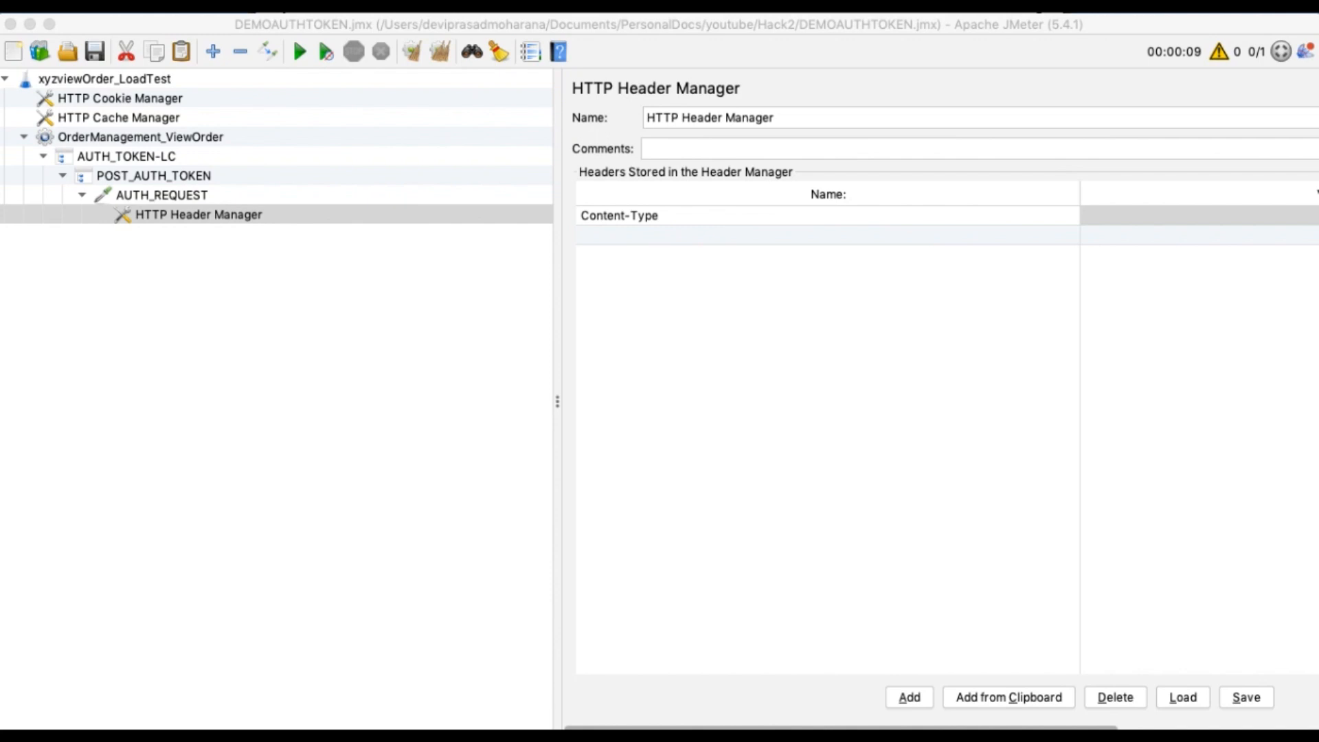
pyautogui.doubleClick(1113, 215)
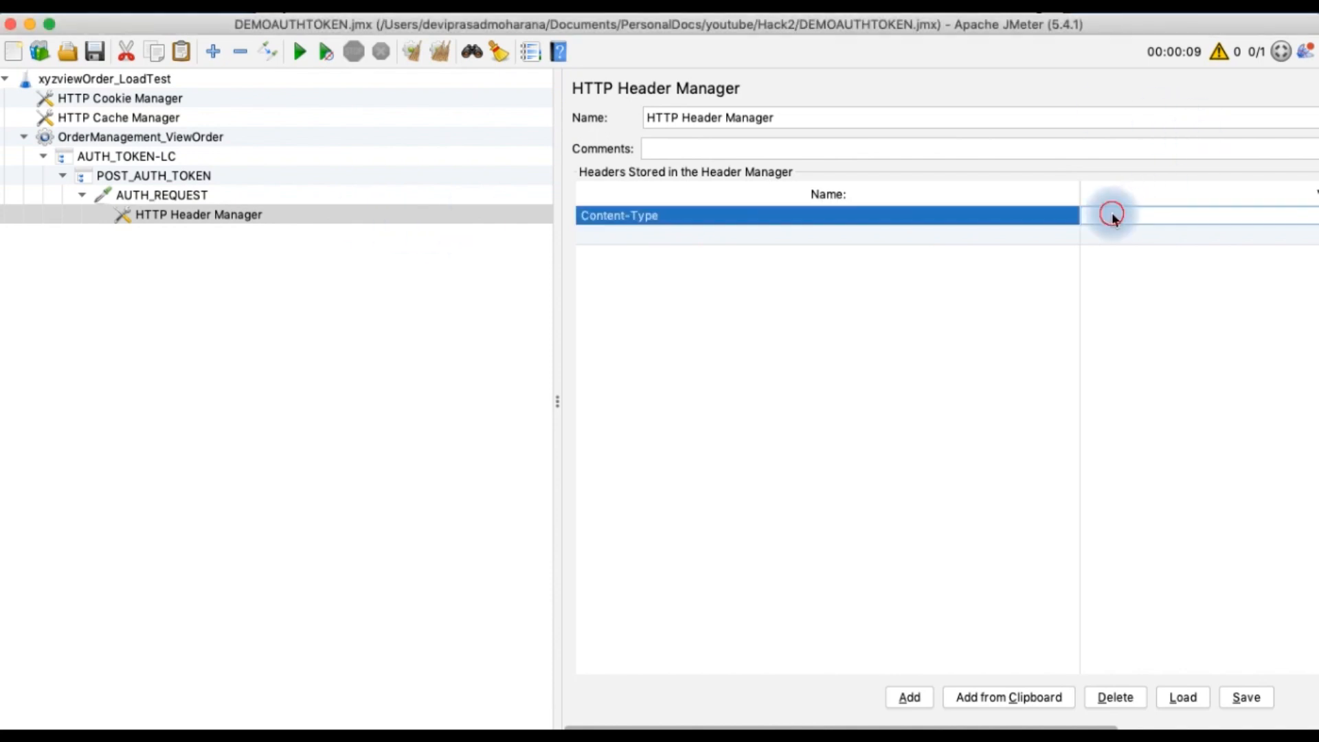
pyautogui.write('application/x-www-form-urlencoded')
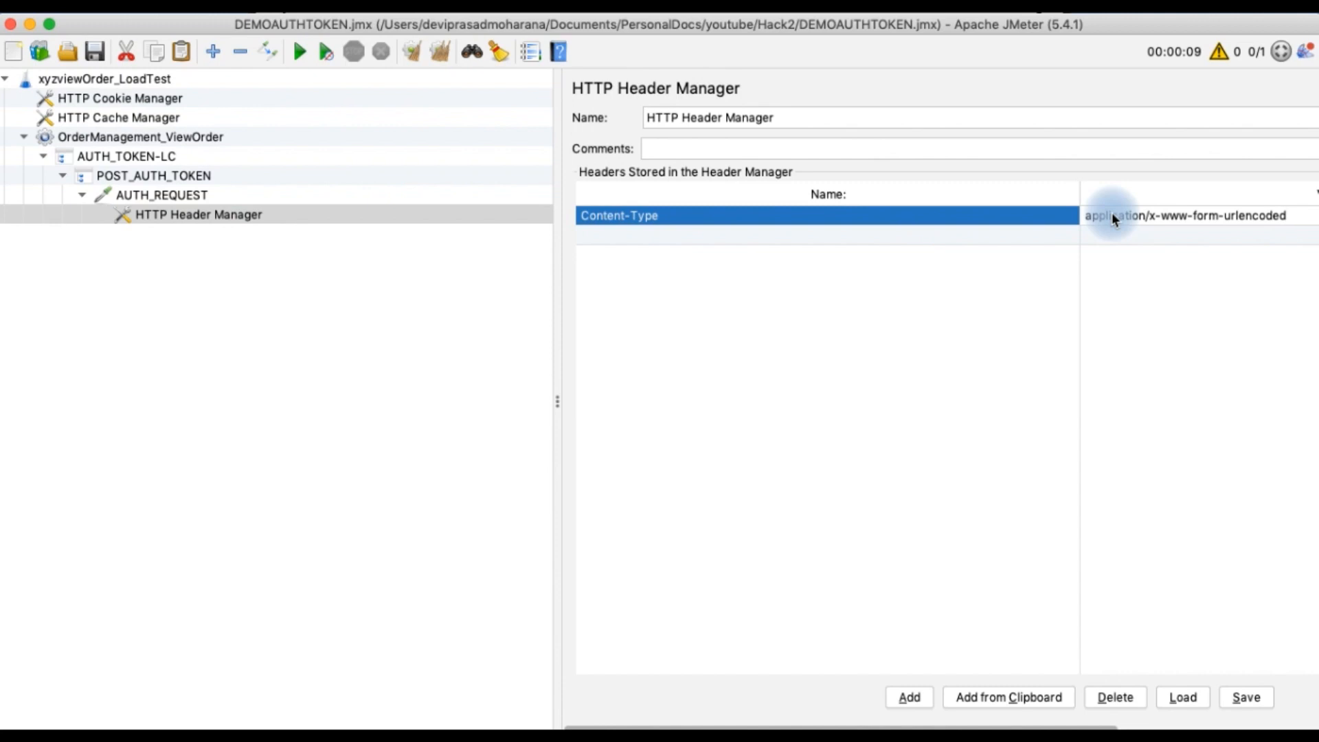
# Add an Authorization header and paste its Basic credentials value copied from Postman
pyautogui.click(926, 242)
pyautogui.doubleClick(921, 237)
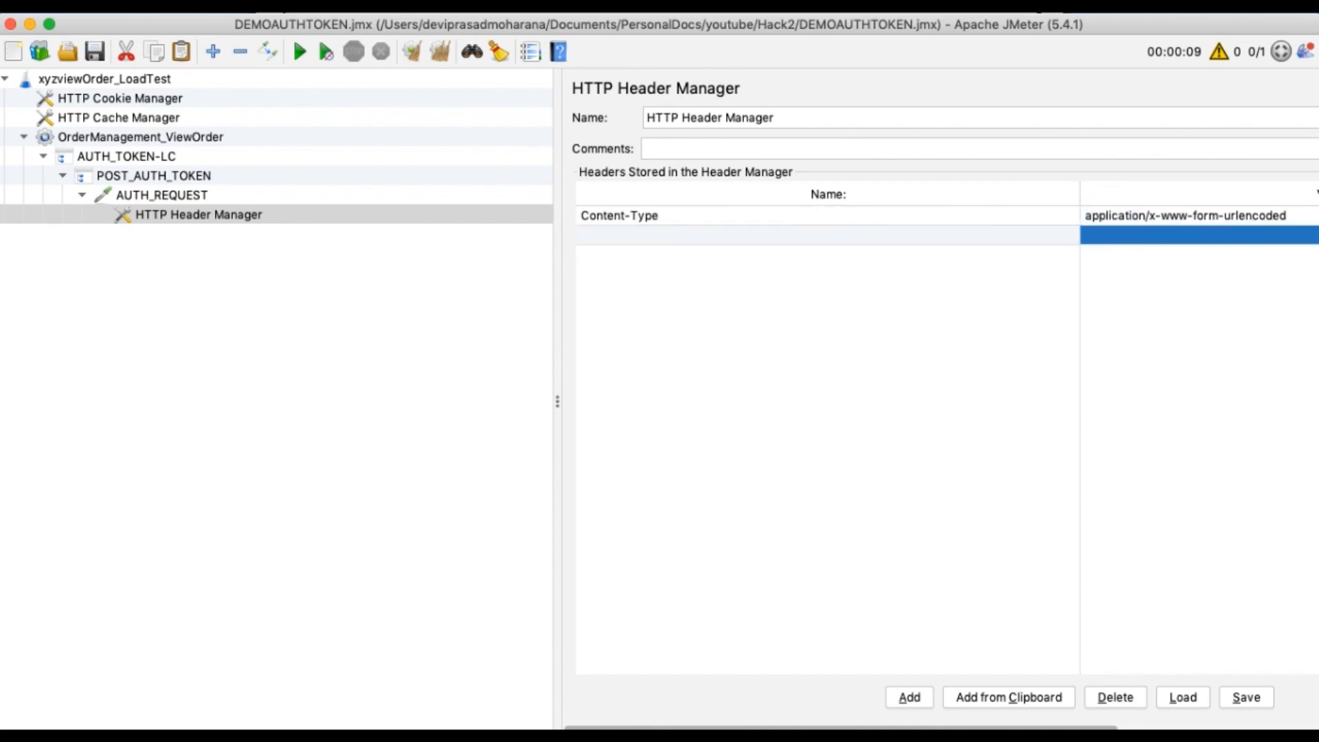
pyautogui.press('super+Tab')
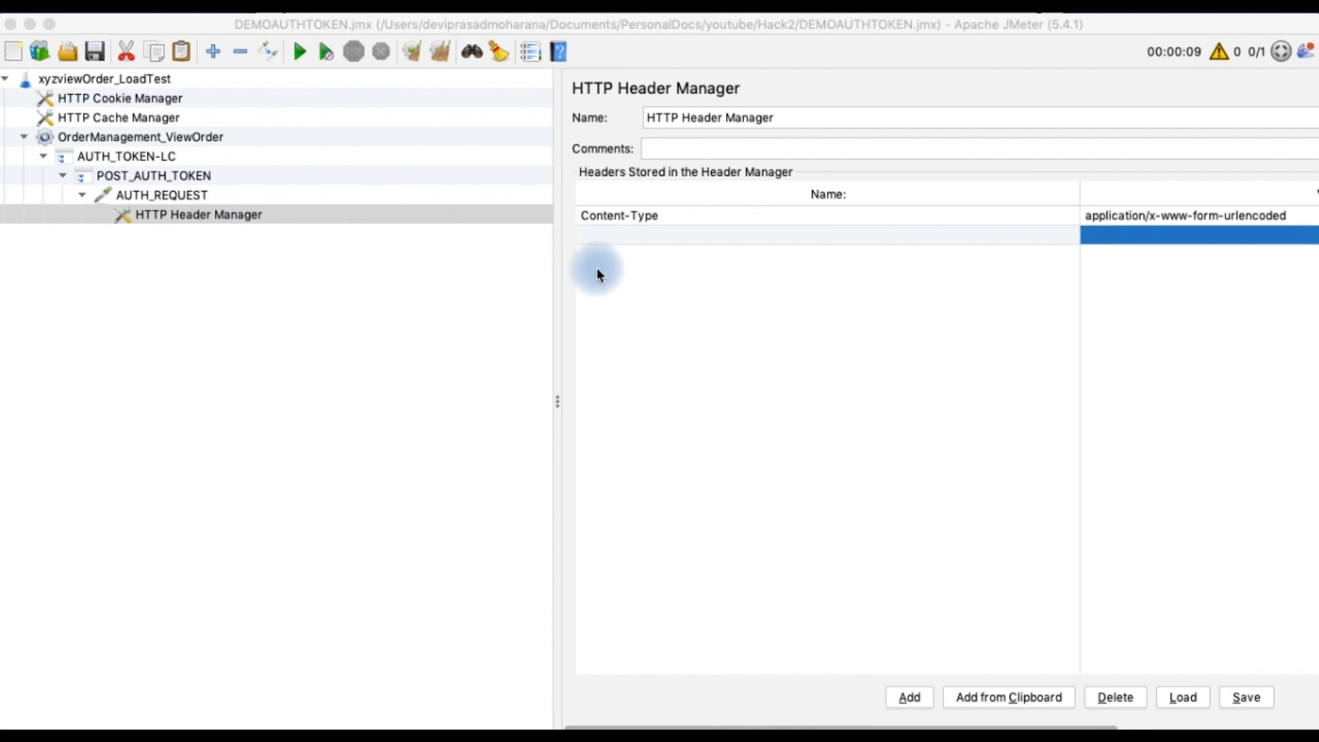
pyautogui.click(629, 228)
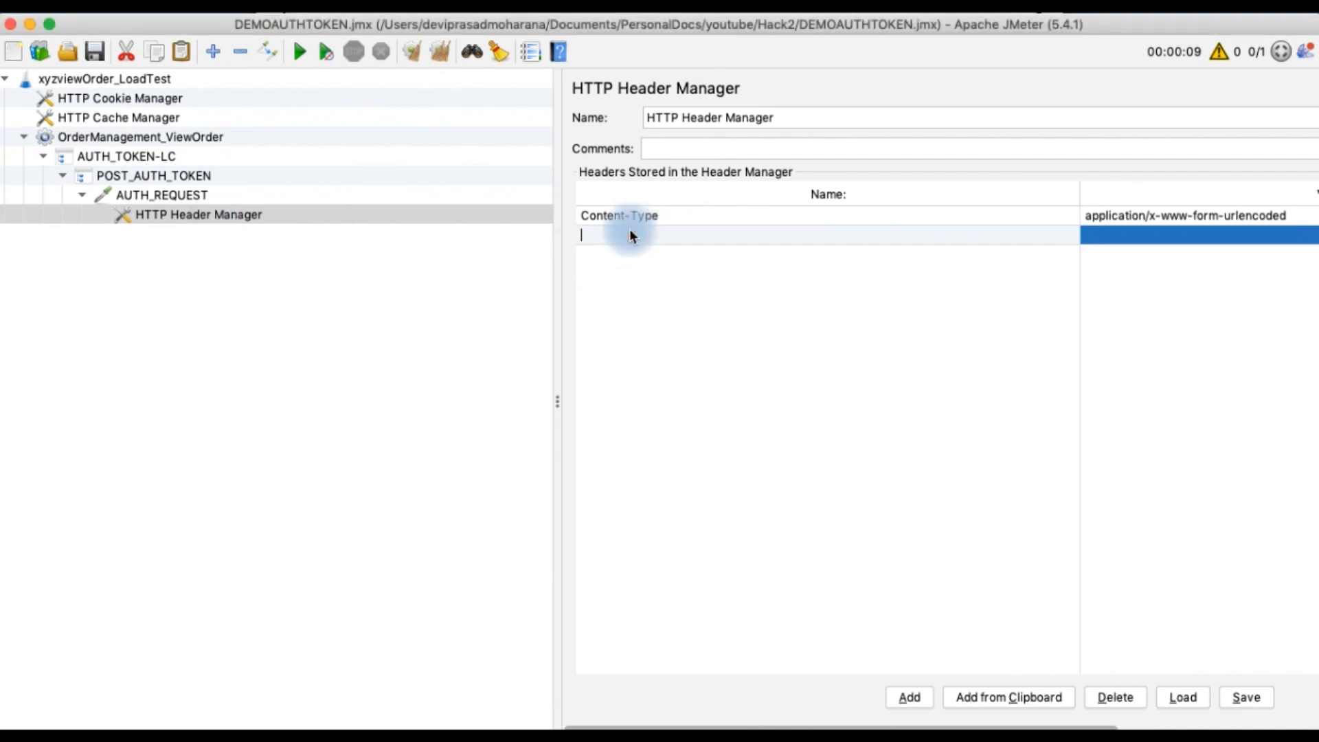
pyautogui.write('Authorization')
pyautogui.press('super+Tab')
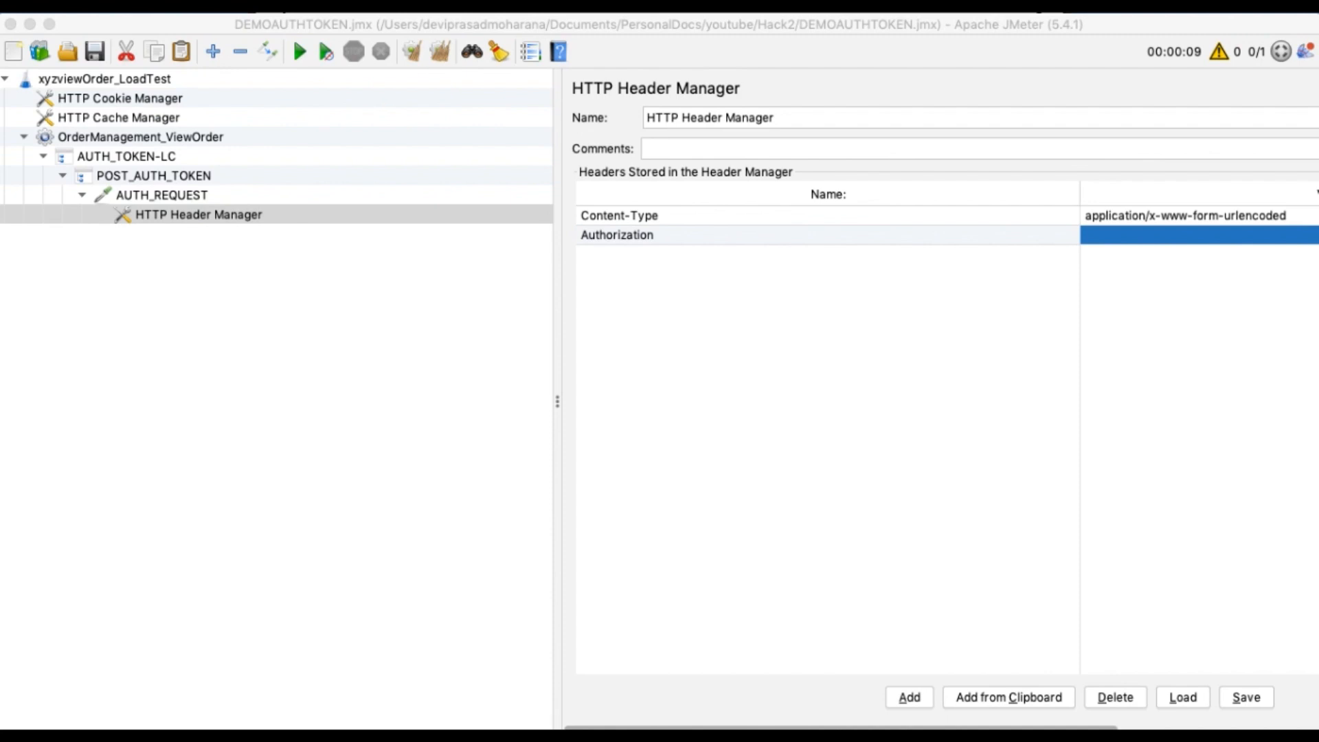
pyautogui.doubleClick(1124, 232)
pyautogui.press('super+v')
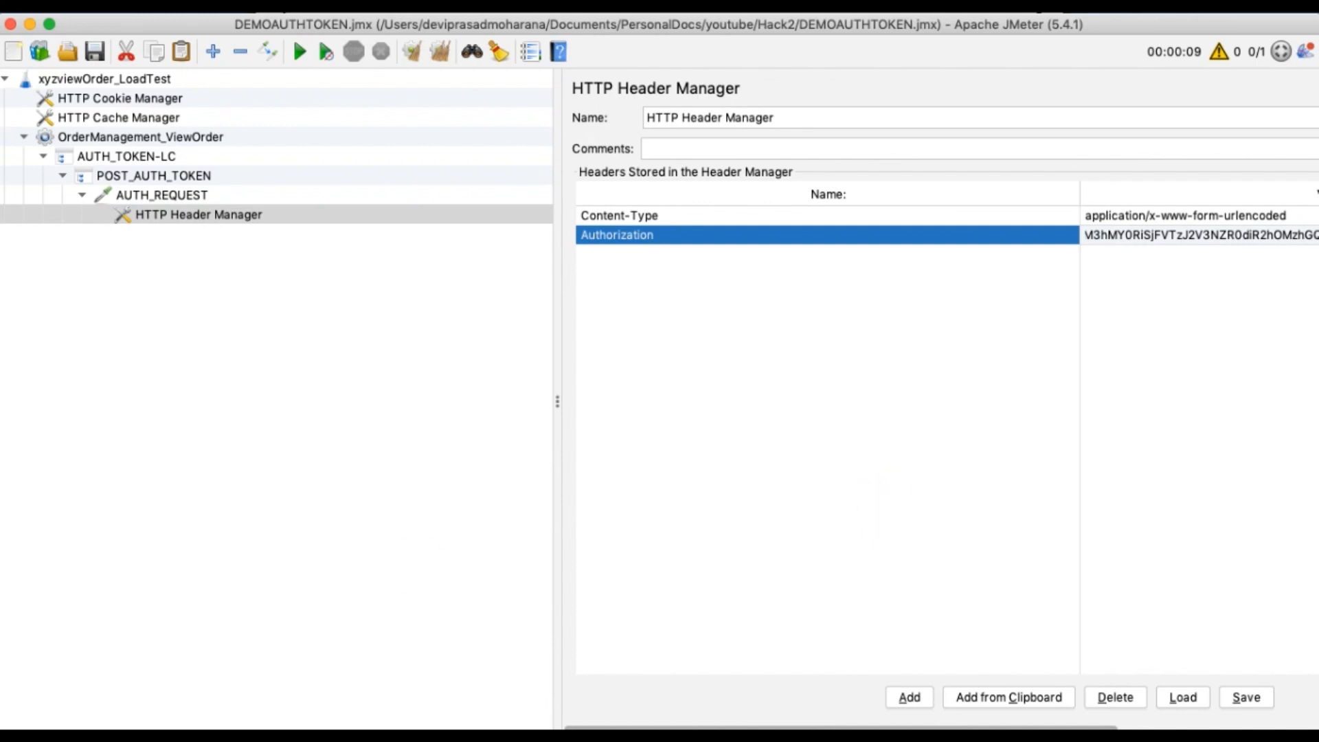
# Examine the access_token field in the Postman token response
pyautogui.press('super+Tab')
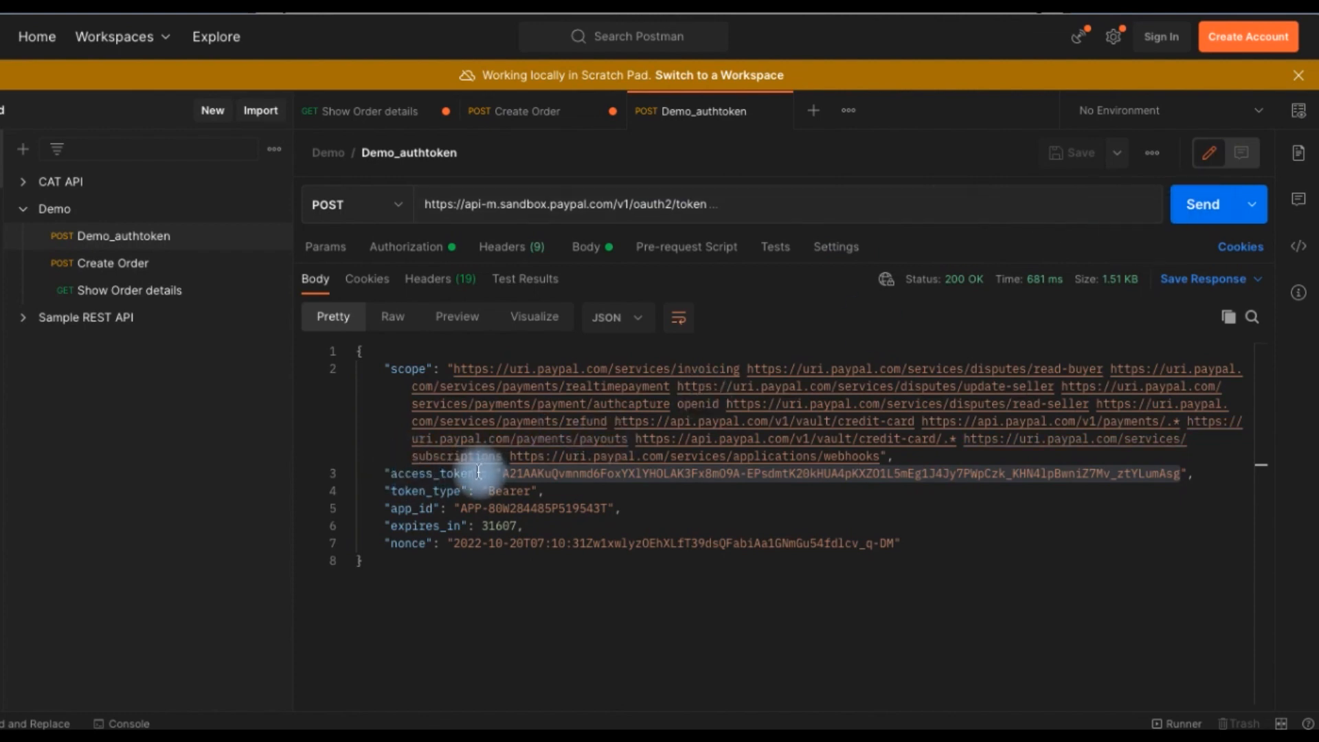
pyautogui.moveTo(476, 473); pyautogui.dragTo(392, 473)
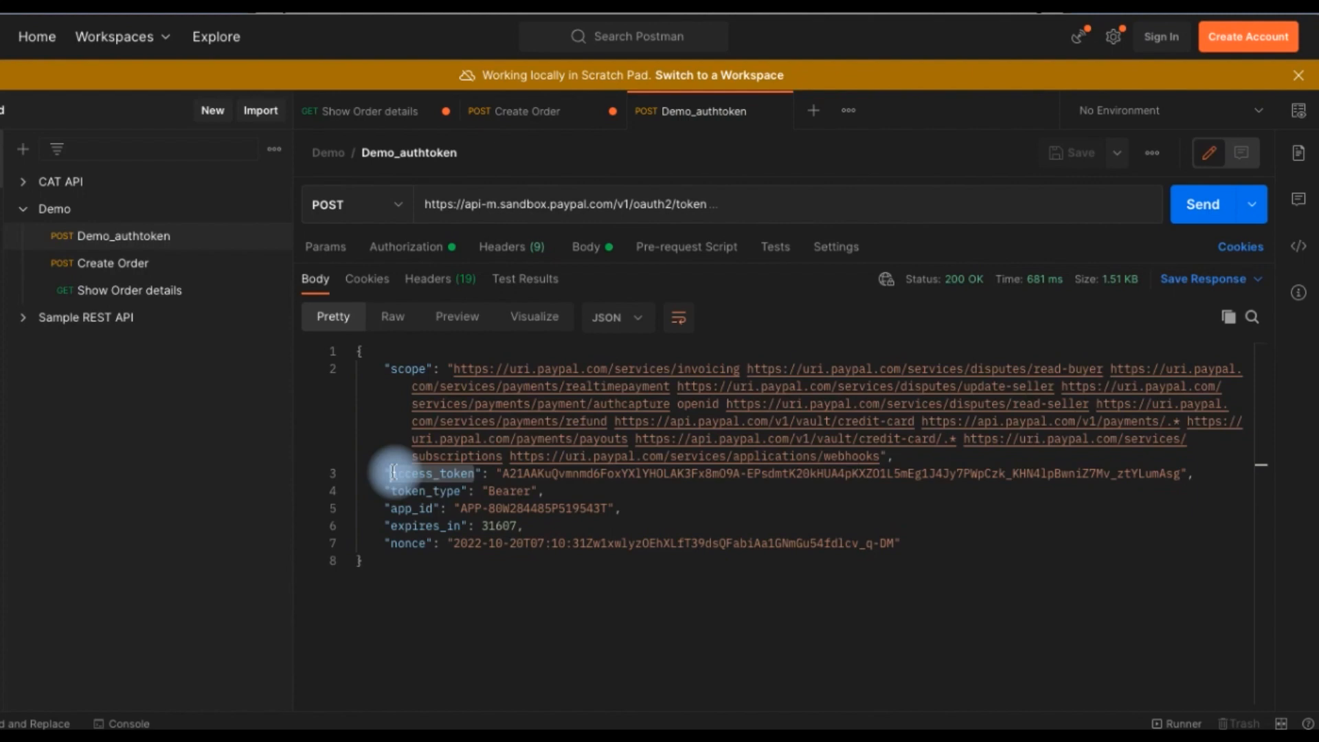
pyautogui.moveTo(392, 473); pyautogui.dragTo(393, 472)
pyautogui.click(360, 112)
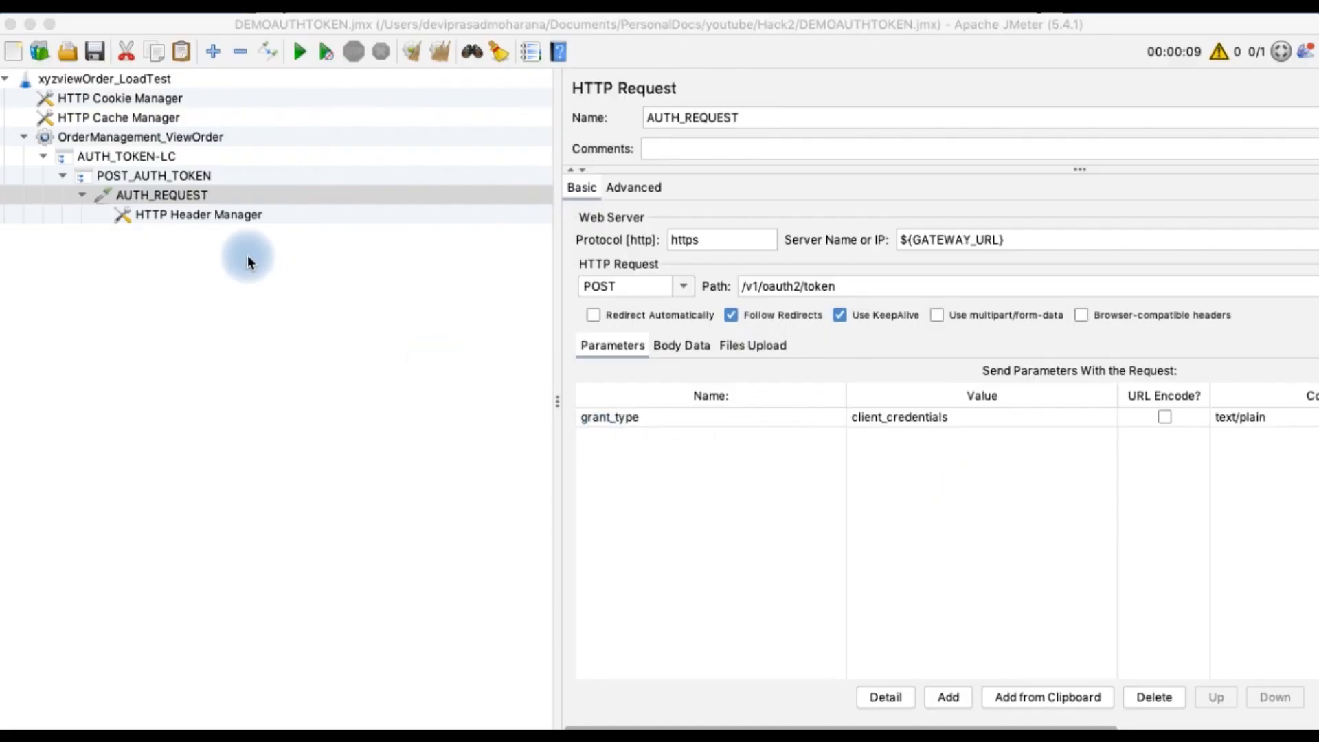
# Add a JSON Extractor post processor to AUTH_REQUEST and open its variable names field
pyautogui.click(222, 216)
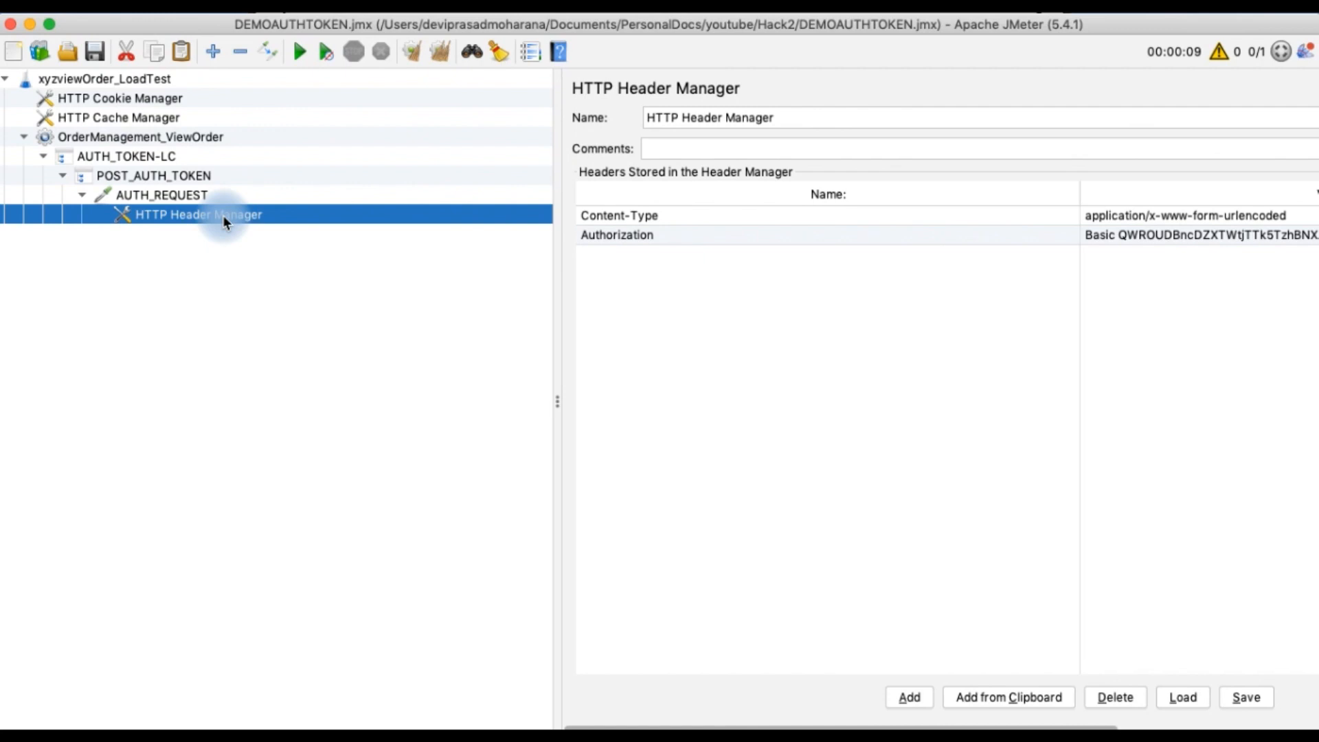
pyautogui.click(179, 195)
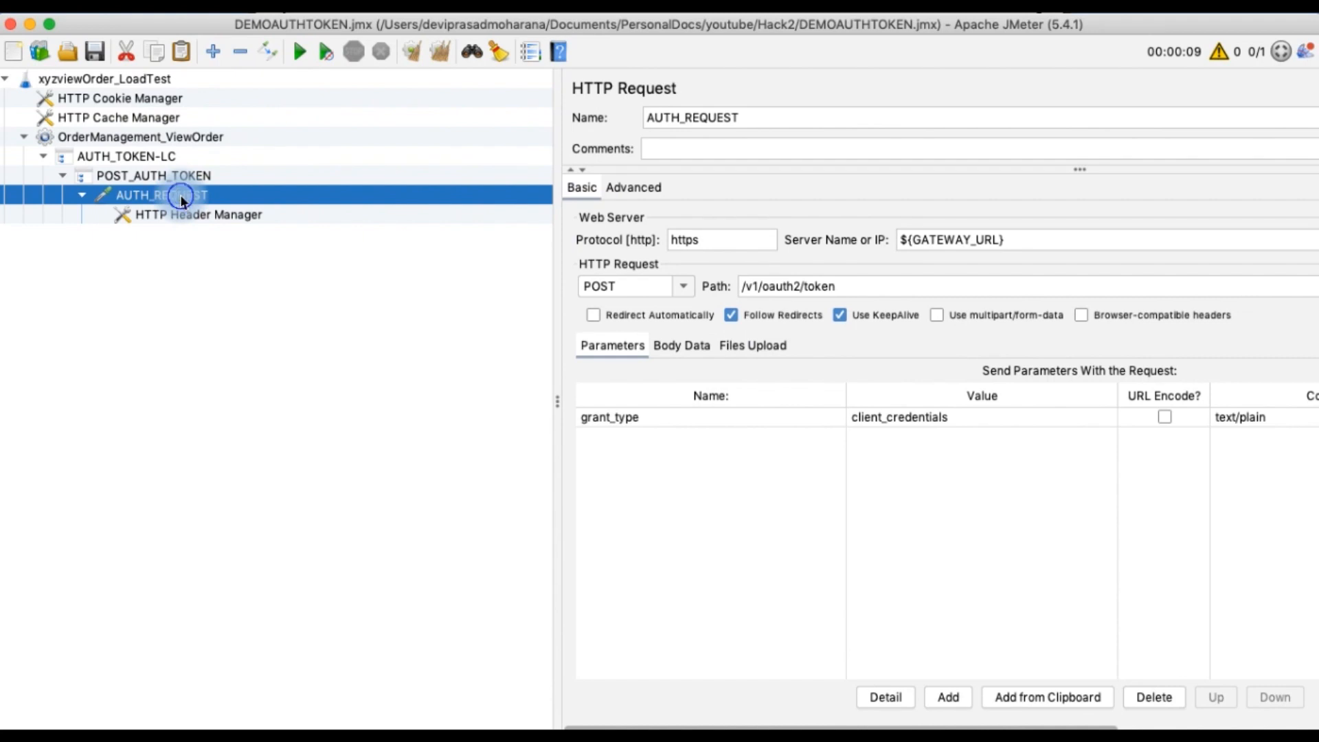
pyautogui.rightClick(180, 195)
pyautogui.moveTo(253, 209)
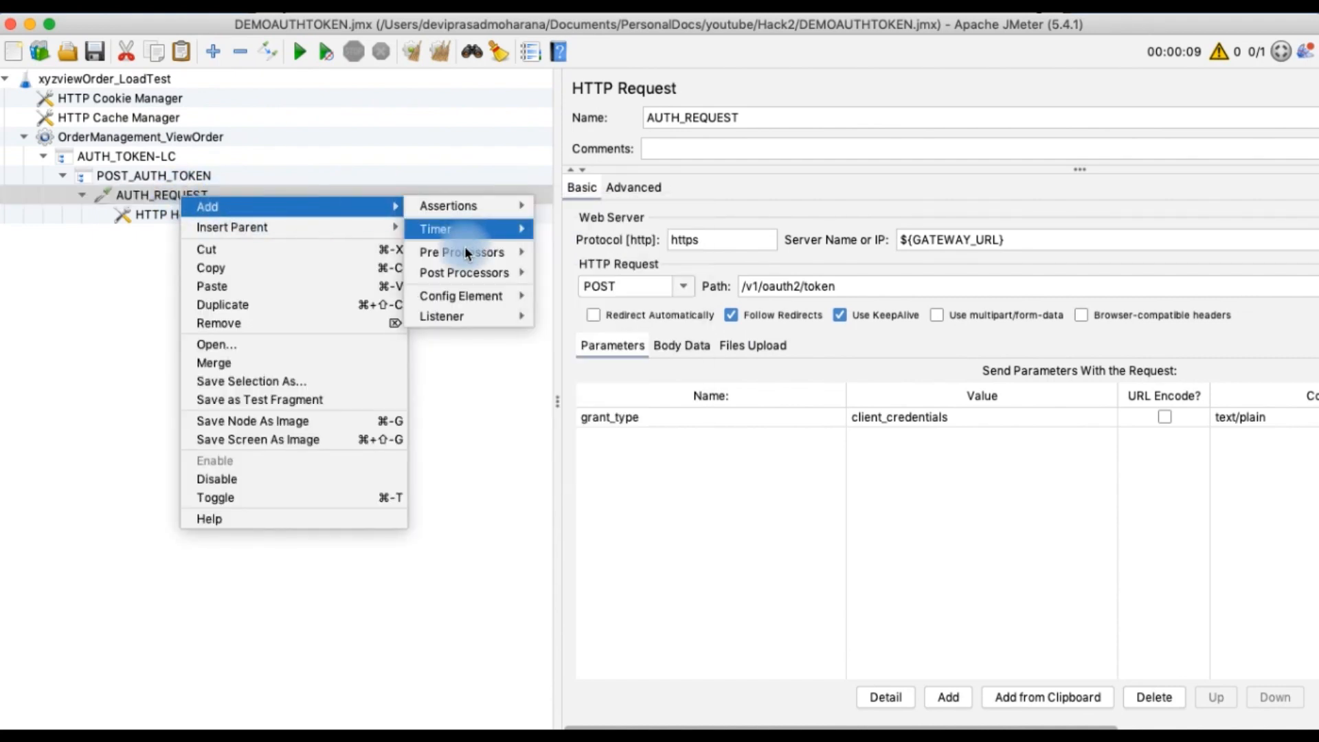
pyautogui.moveTo(459, 272)
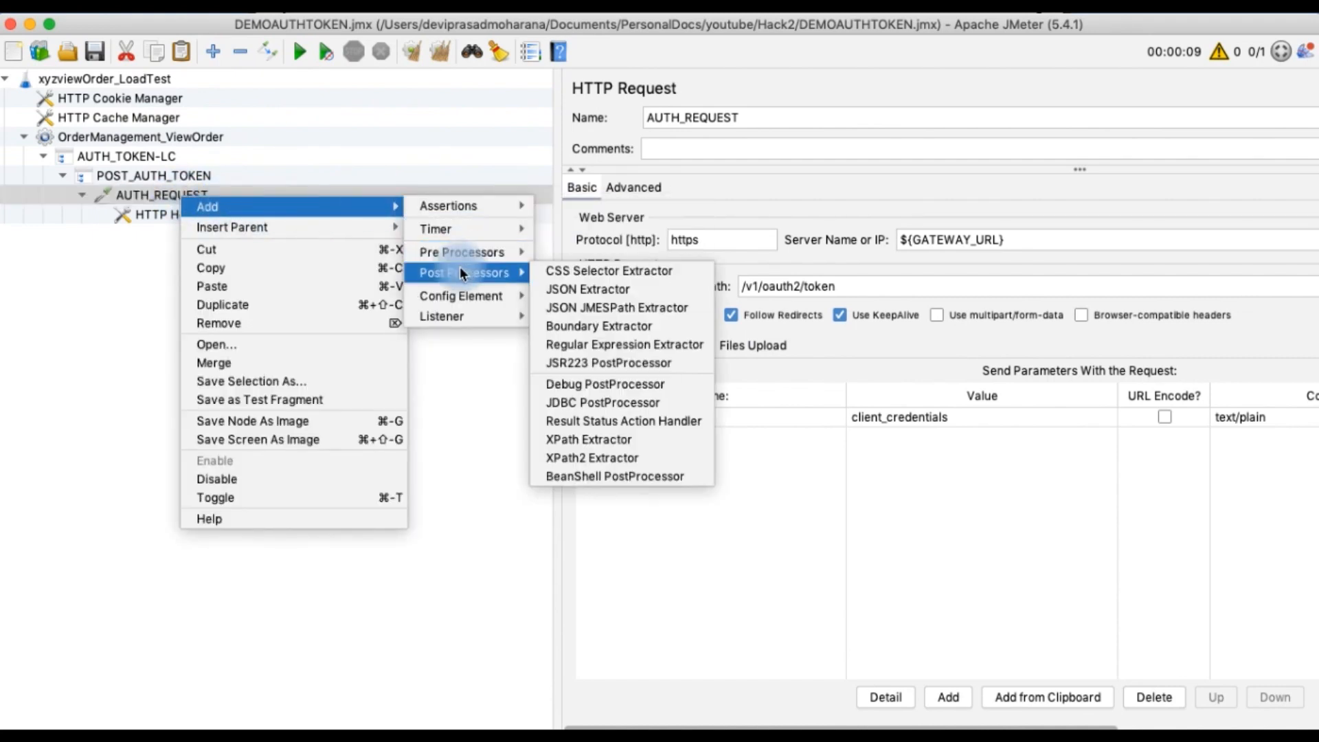
pyautogui.click(569, 291)
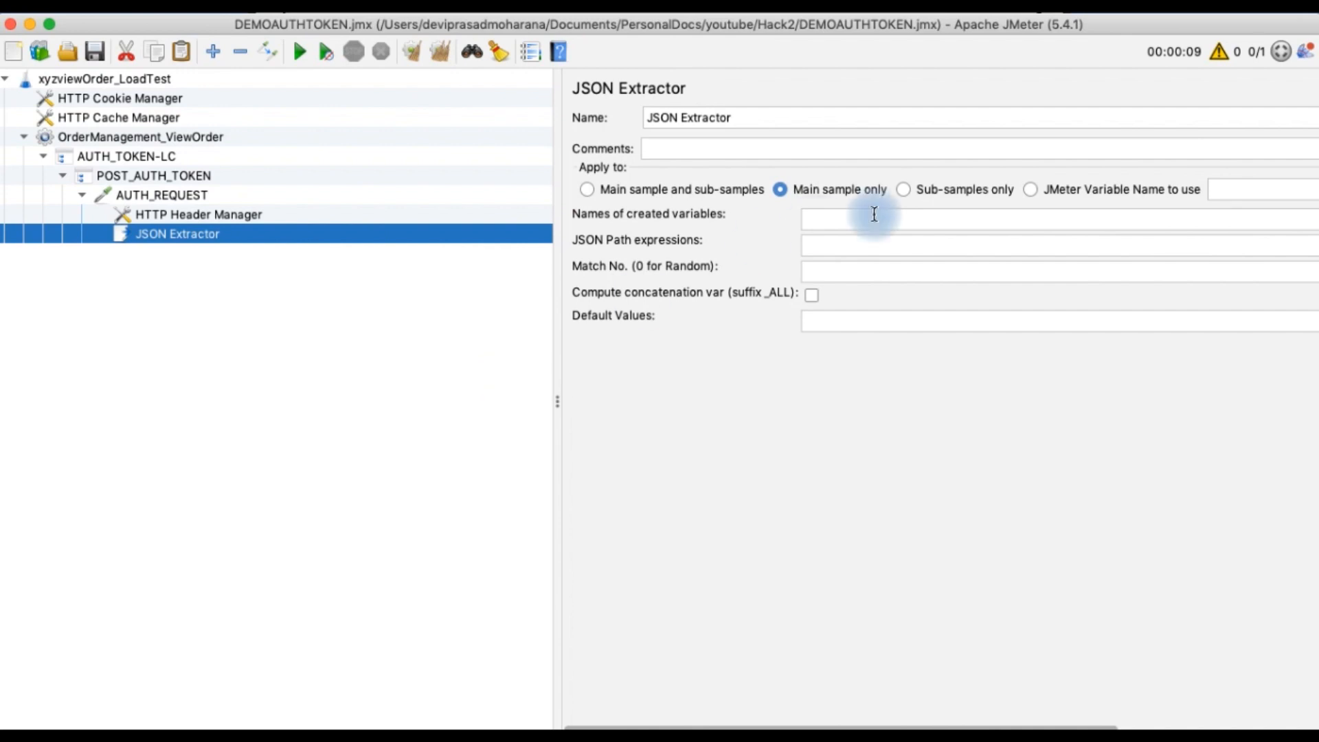
pyautogui.click(835, 219)
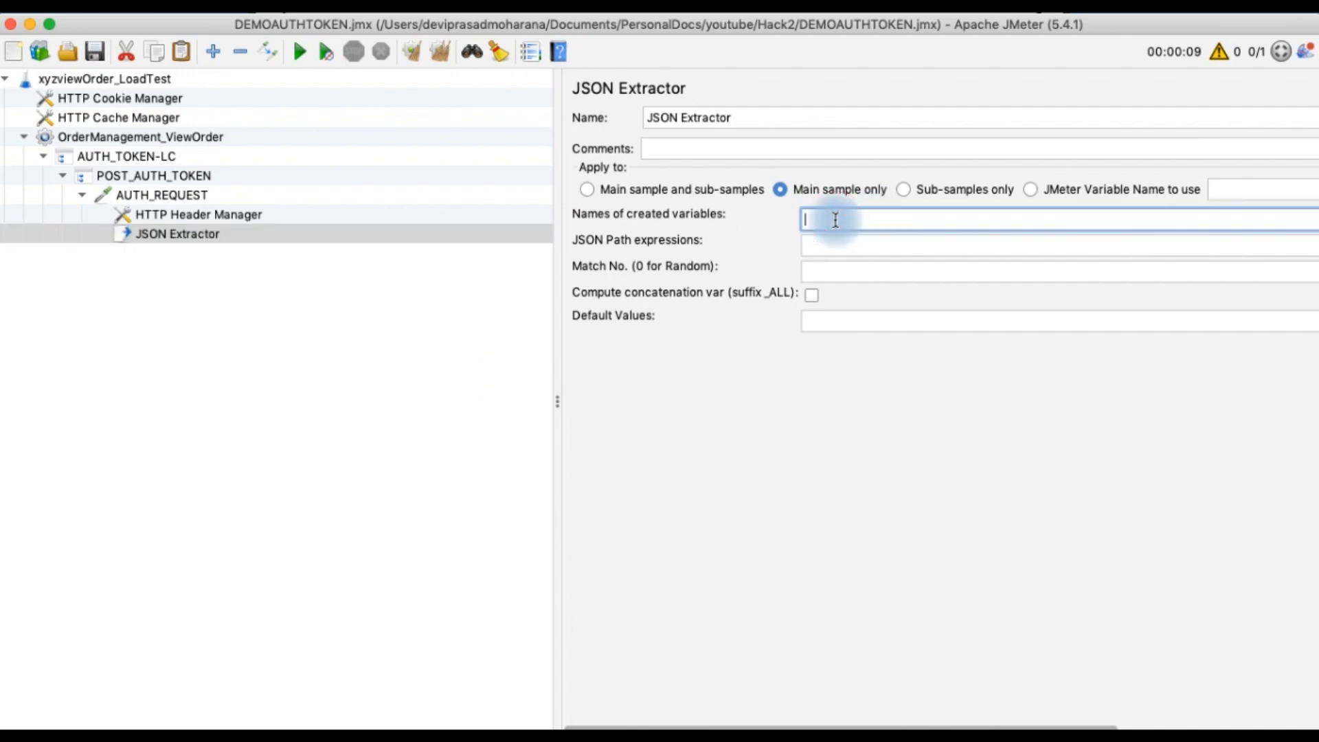
# Name the extractor's created variable token and set its JSON path expression to $.access_token
pyautogui.write('token')
pyautogui.click(854, 247)
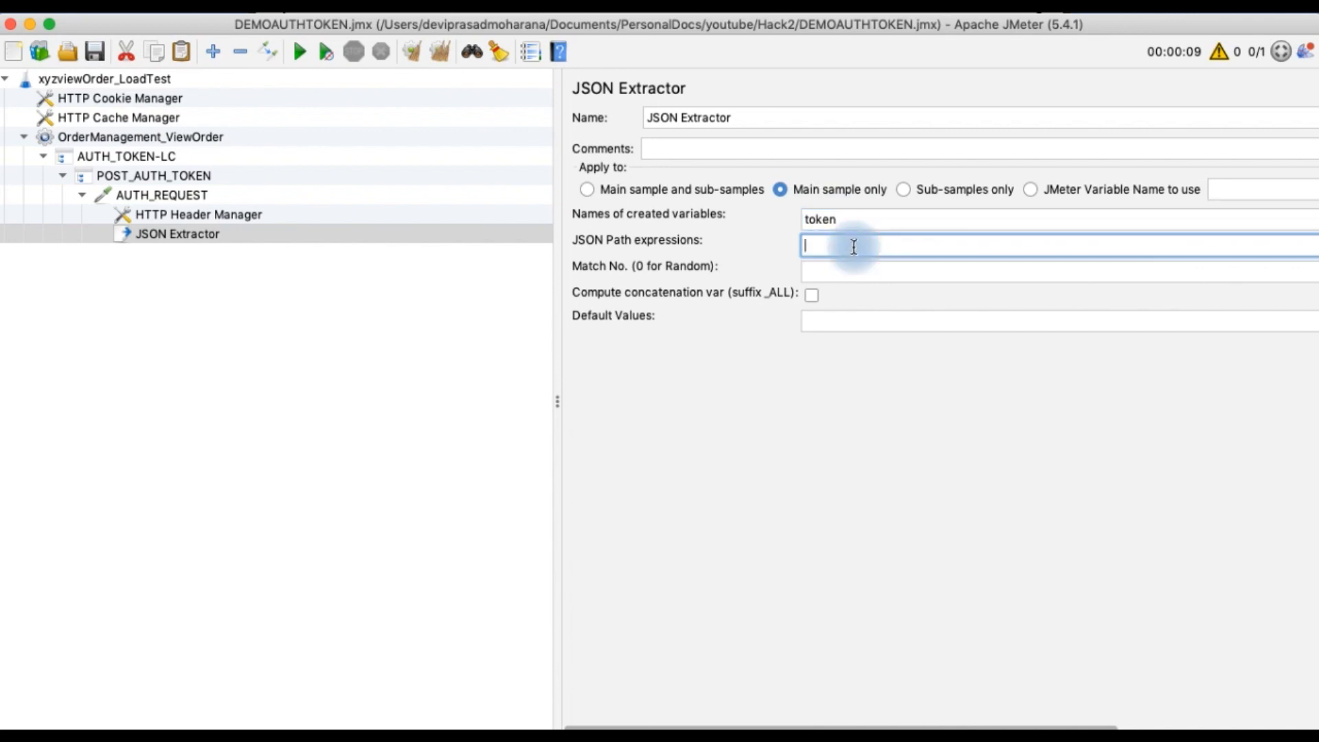
pyautogui.write('$.access_token')
# Add a Response Assertion to the AUTH_REQUEST sampler
pyautogui.click(161, 195)
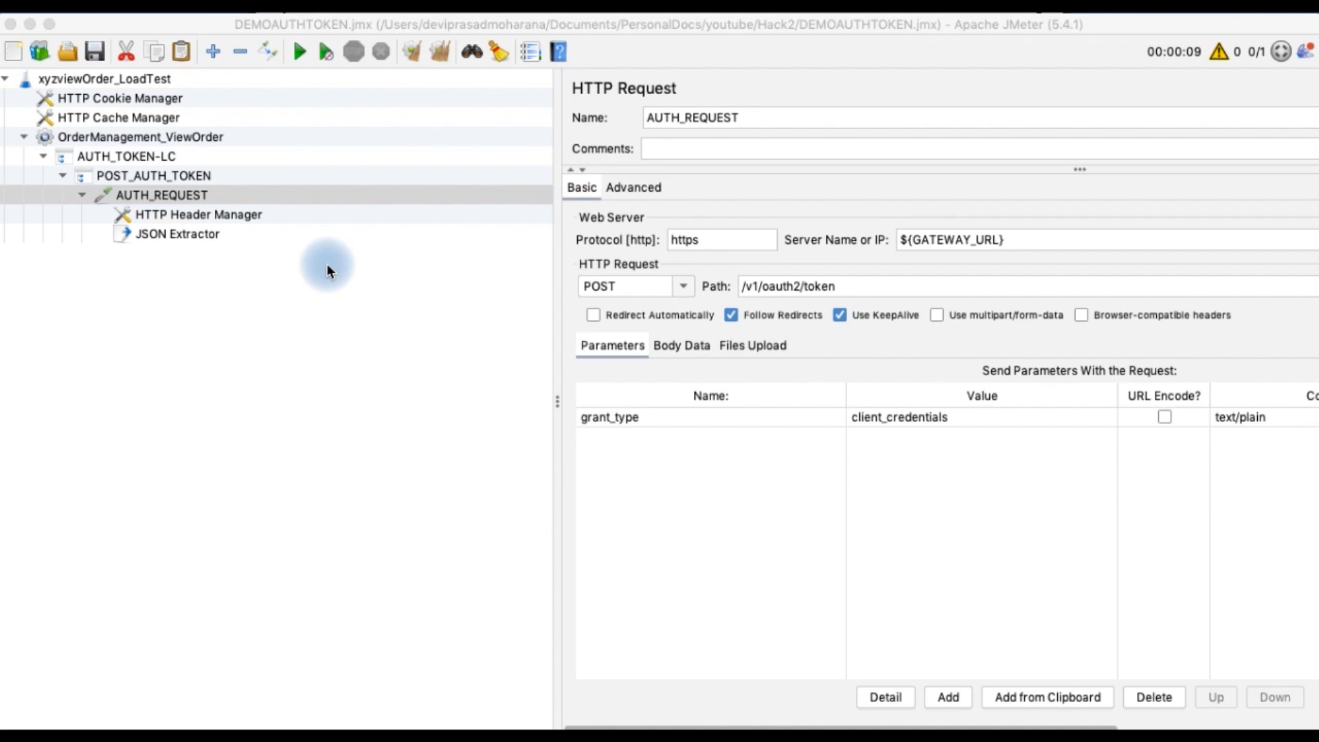
pyautogui.rightClick(181, 199)
pyautogui.moveTo(241, 203)
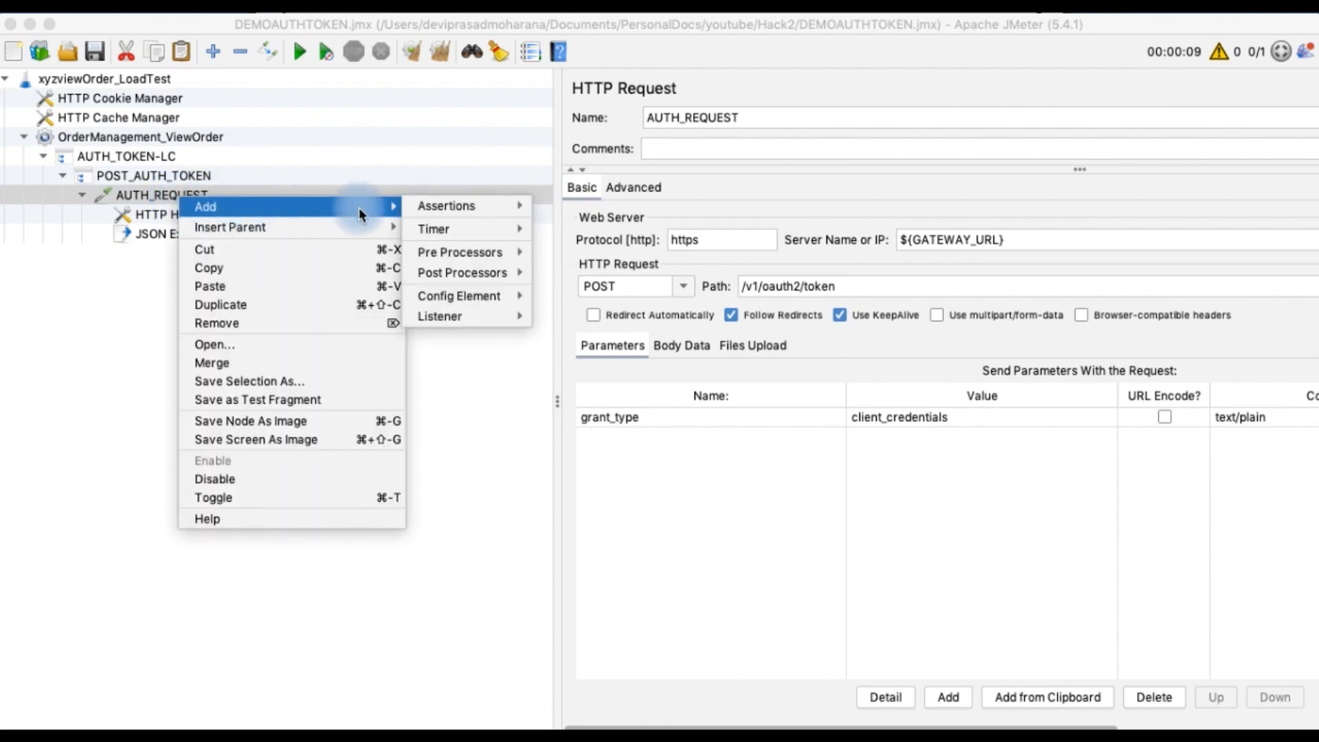
pyautogui.moveTo(438, 208)
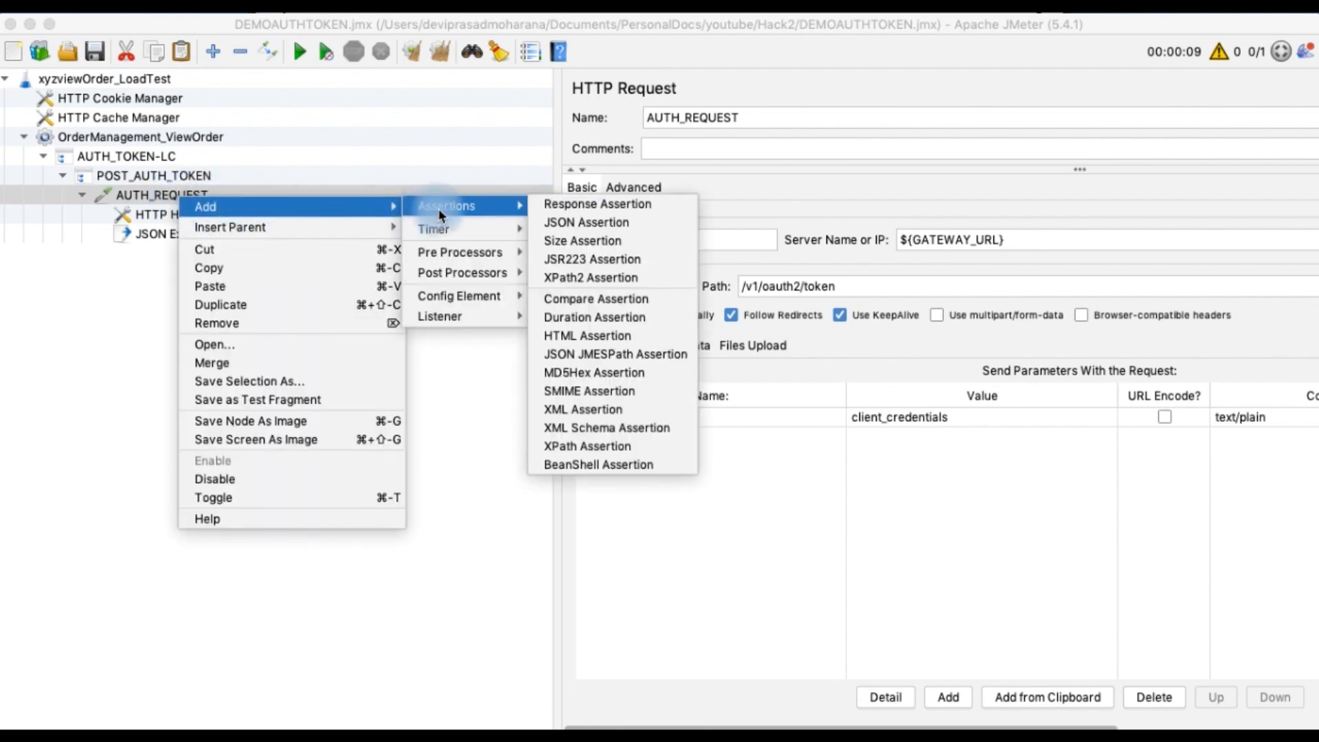
pyautogui.click(580, 209)
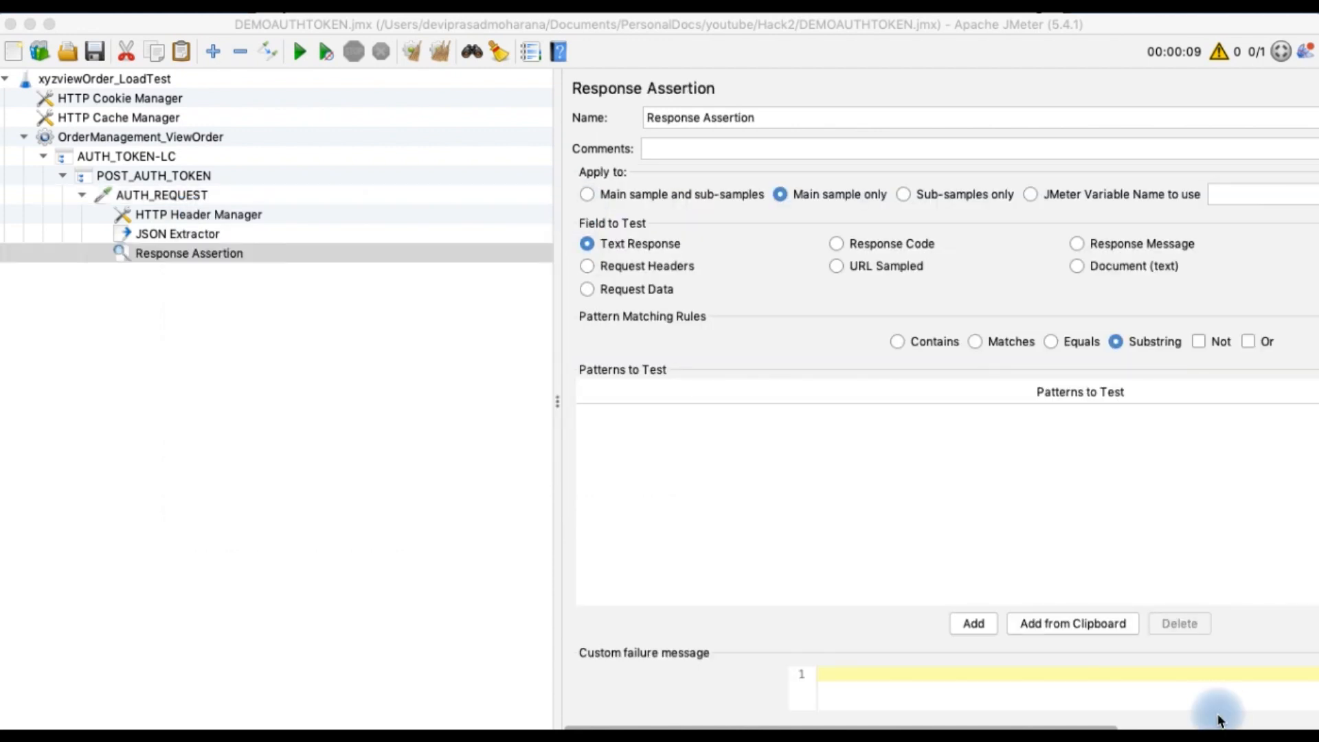
# Rename the Response Assertion to TEXT_VALIDATION:access_token
pyautogui.doubleClick(764, 117)
pyautogui.click(764, 117)
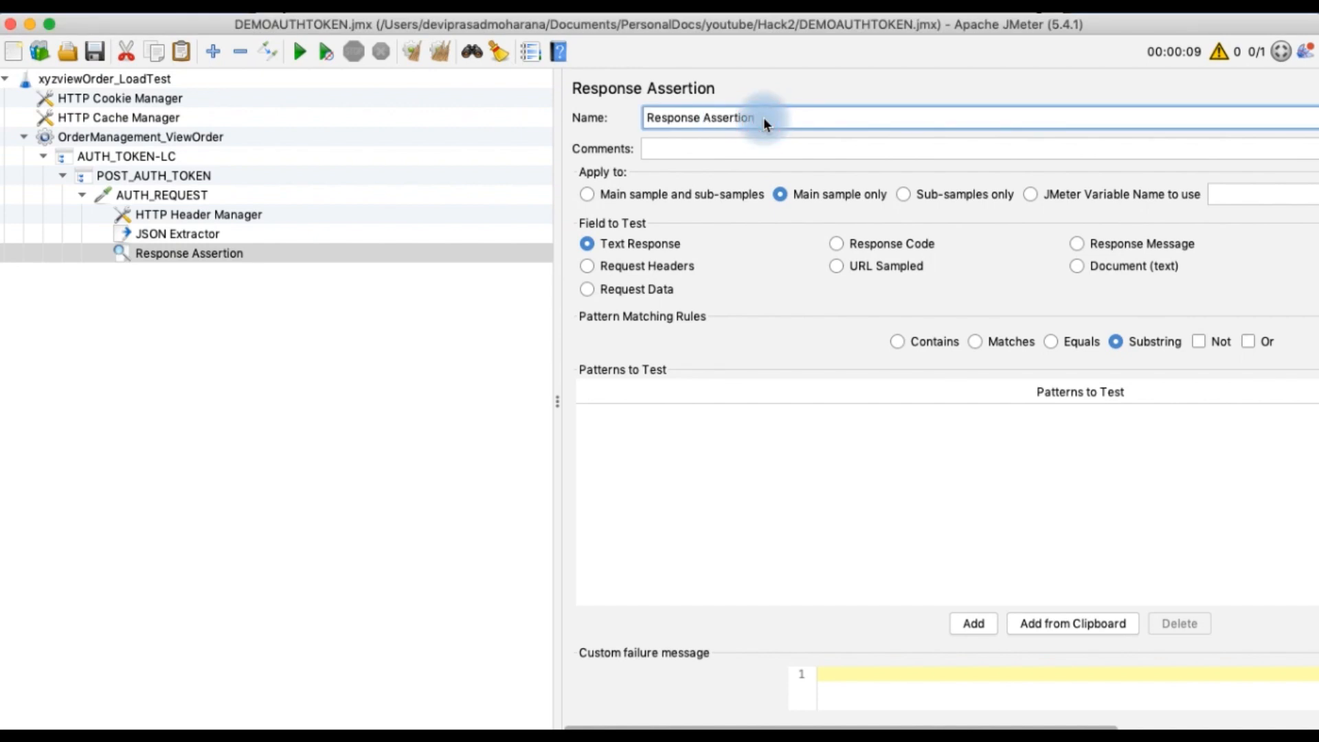
pyautogui.moveTo(764, 117); pyautogui.dragTo(653, 118)
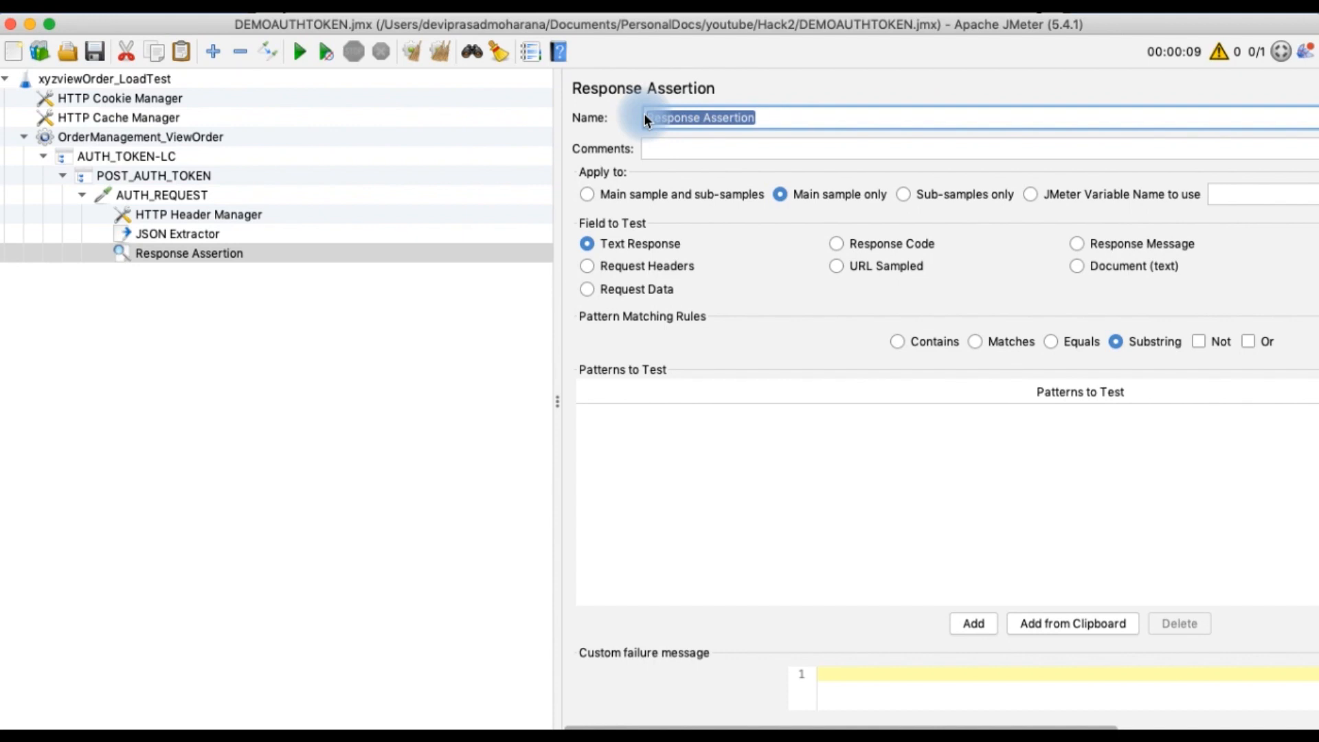
pyautogui.press('BackSpace')
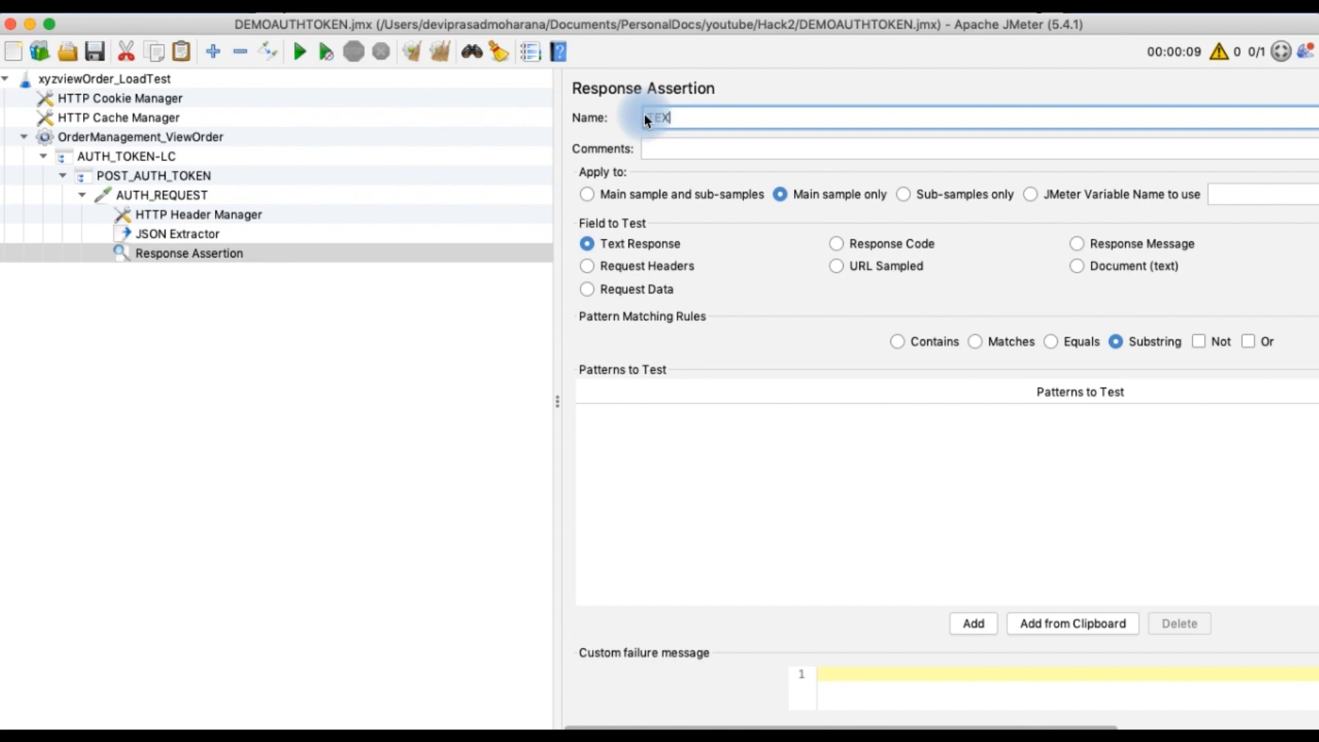
pyautogui.write('TEXT_VALIDATION:')
pyautogui.write('acce')
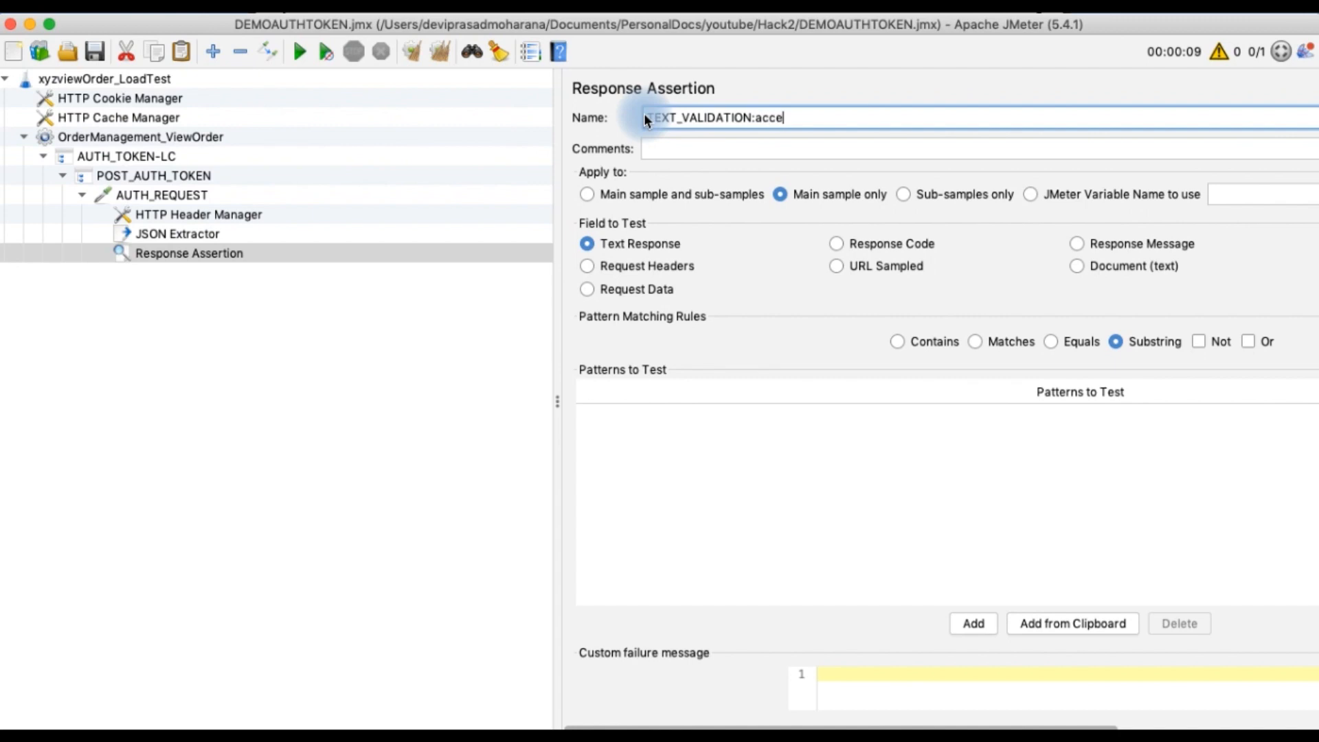
pyautogui.write('ss_token')
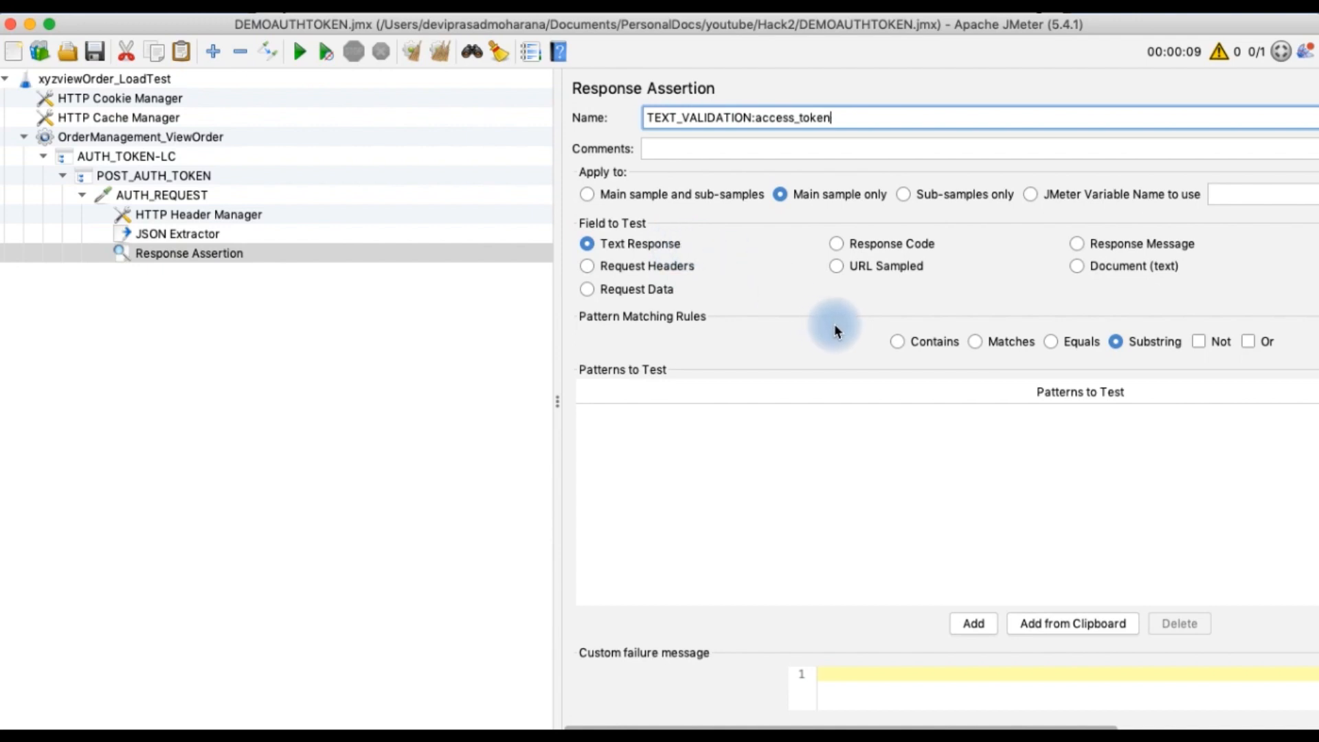
# Set the assertion's pattern matching rule to Contains and add the pattern access_token
pyautogui.click(899, 342)
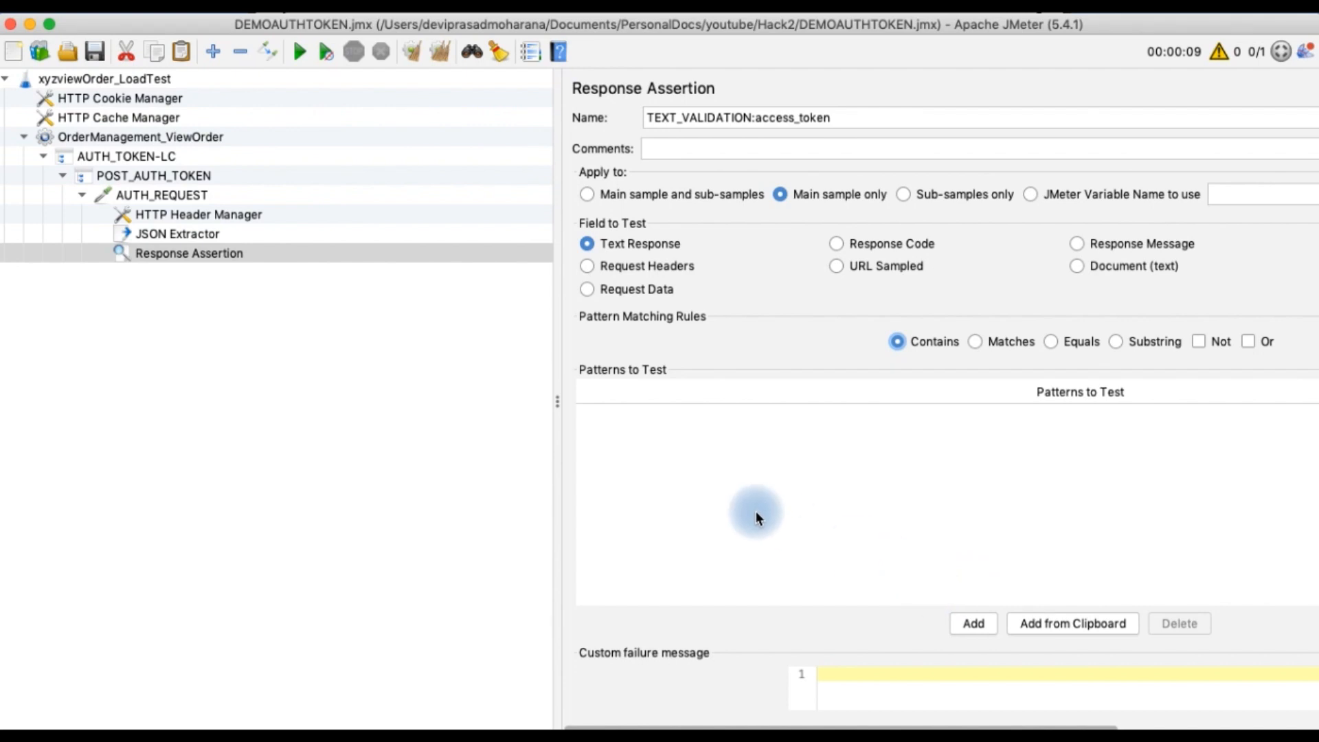
pyautogui.click(979, 623)
pyautogui.doubleClick(678, 421)
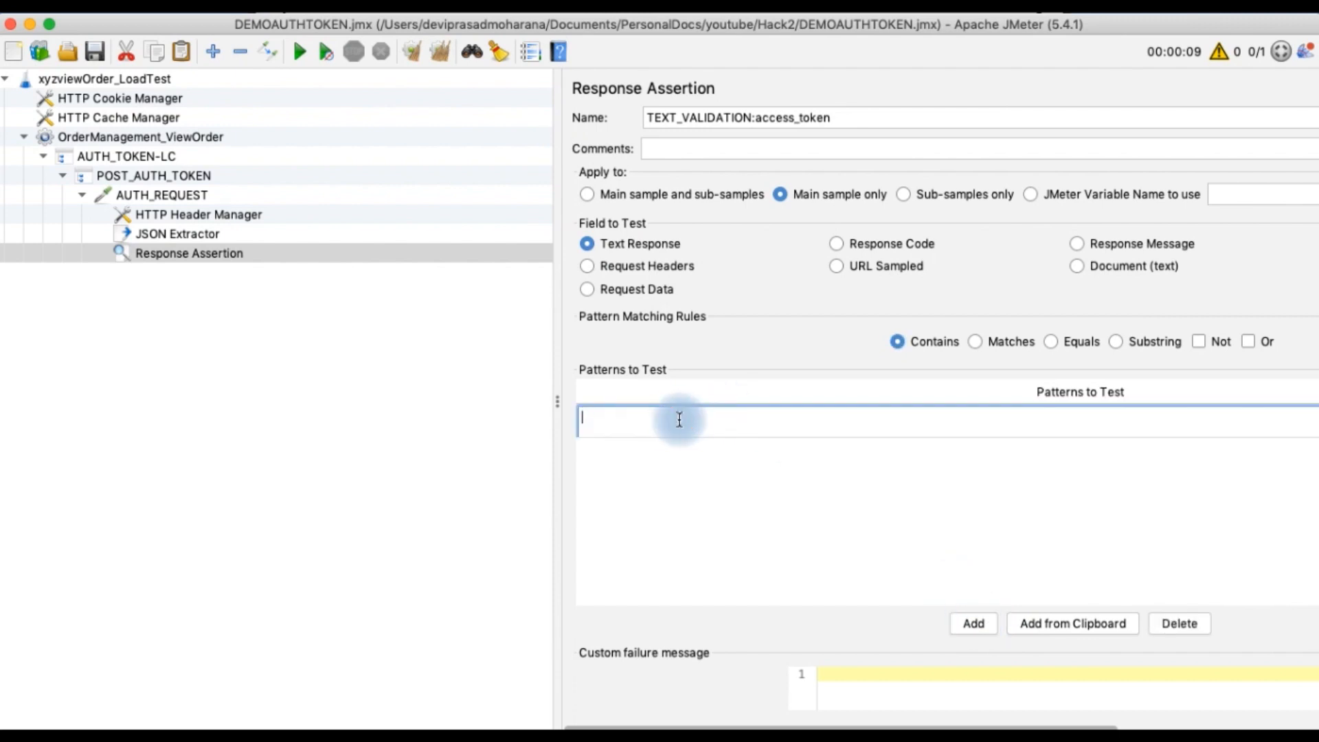
pyautogui.write('access_token')
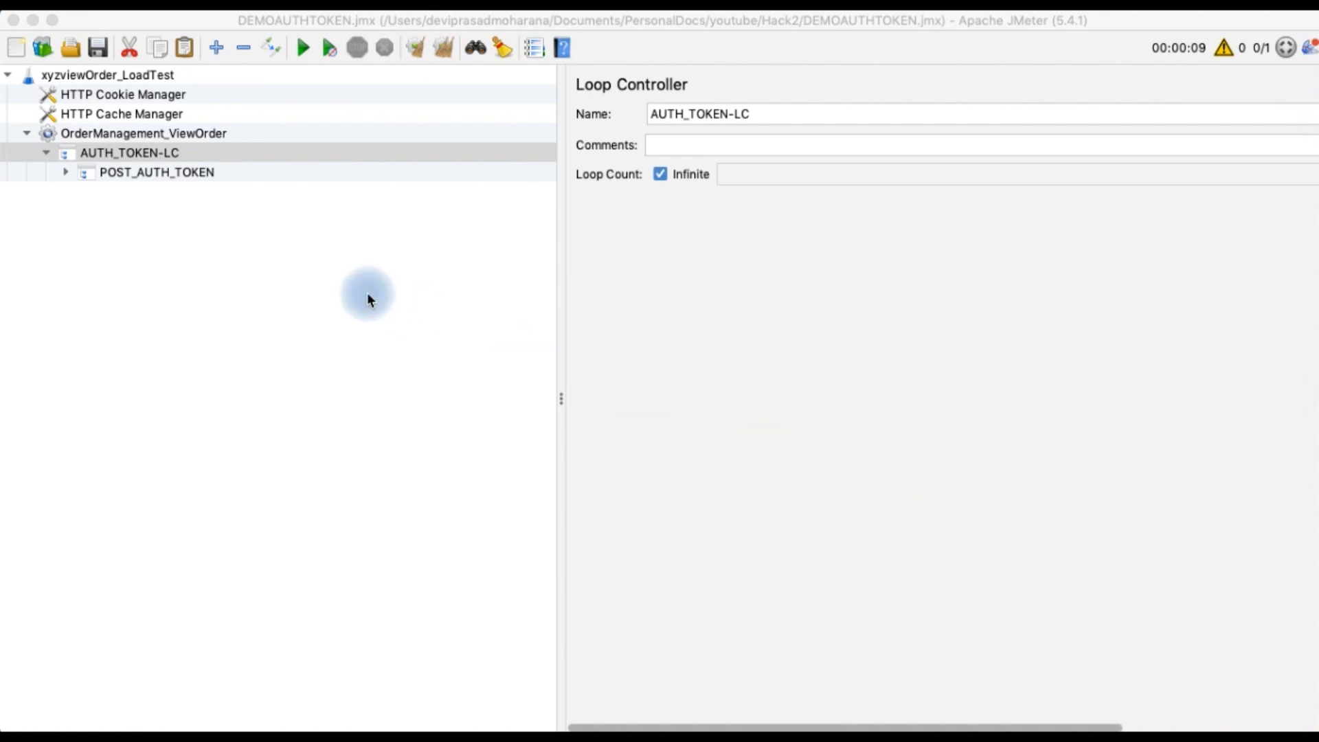
# Add a Runtime Controller under the AUTH_TOKEN-LC loop controller
pyautogui.click(154, 152)
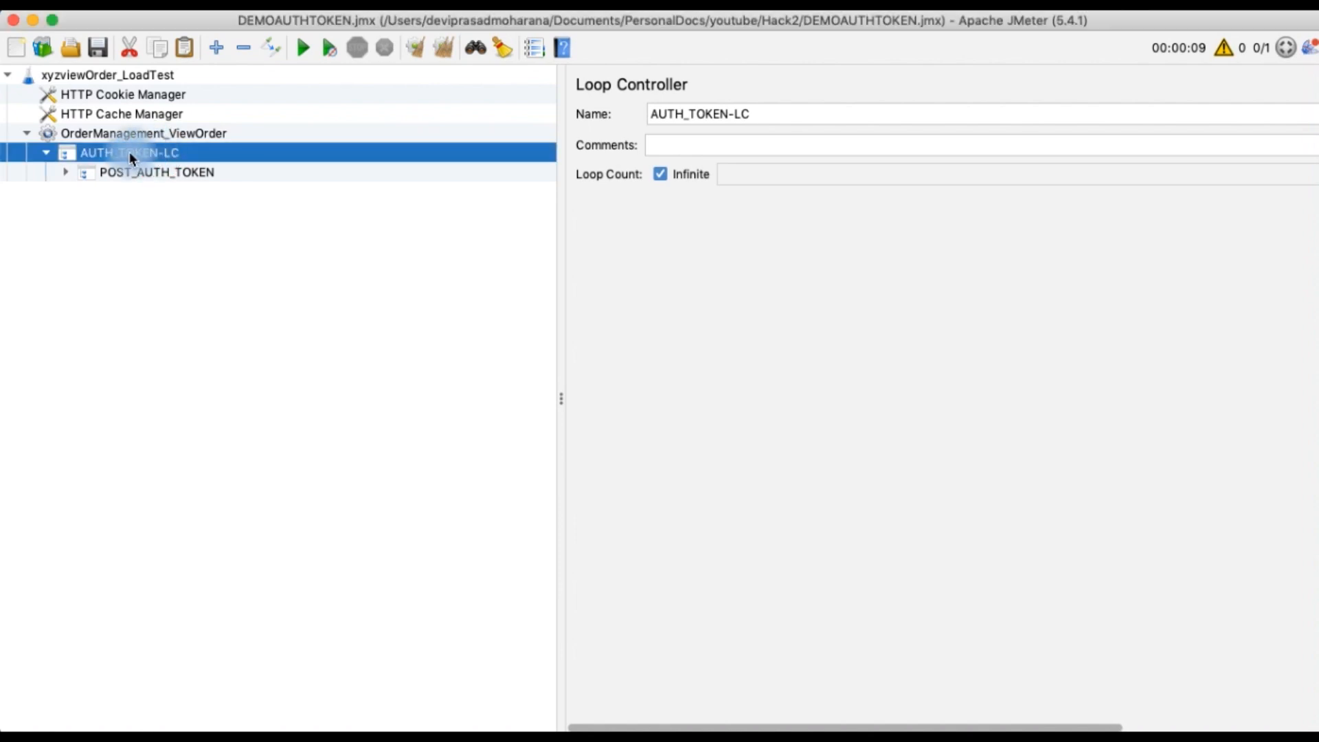
pyautogui.rightClick(129, 152)
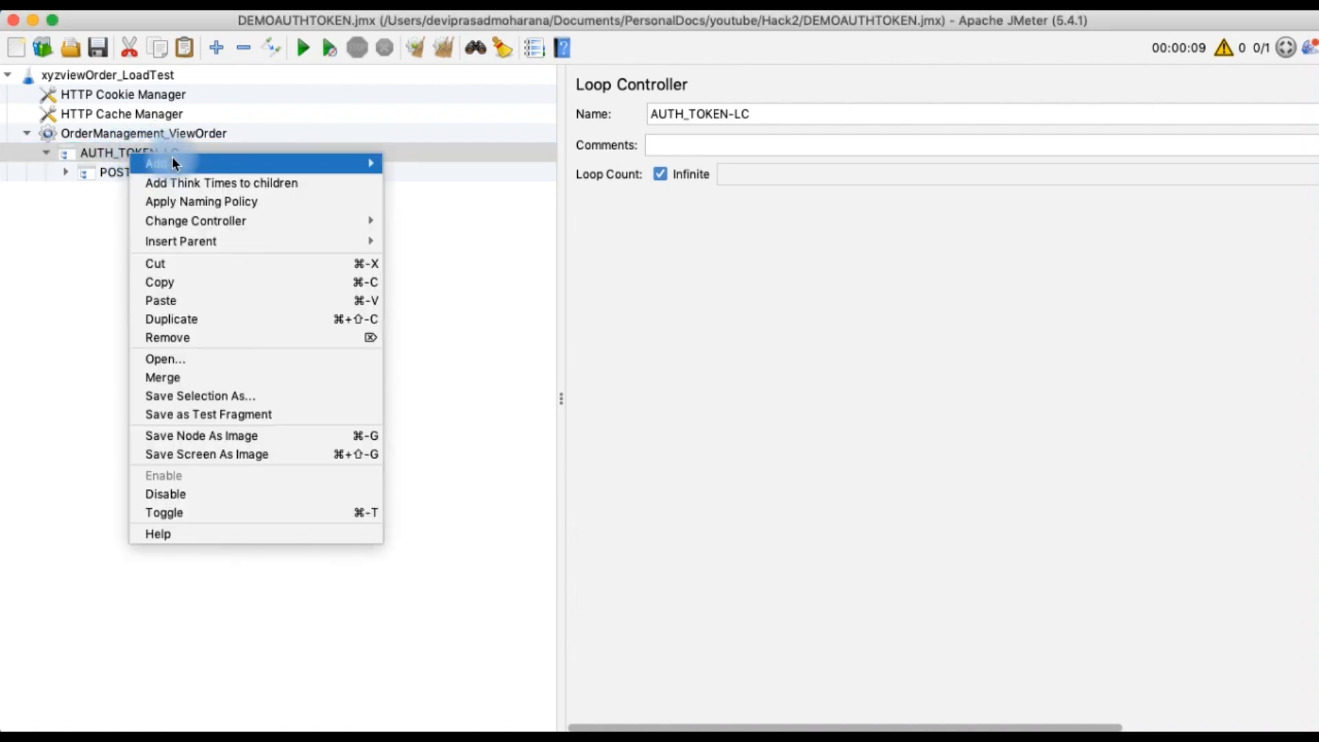
pyautogui.moveTo(191, 165)
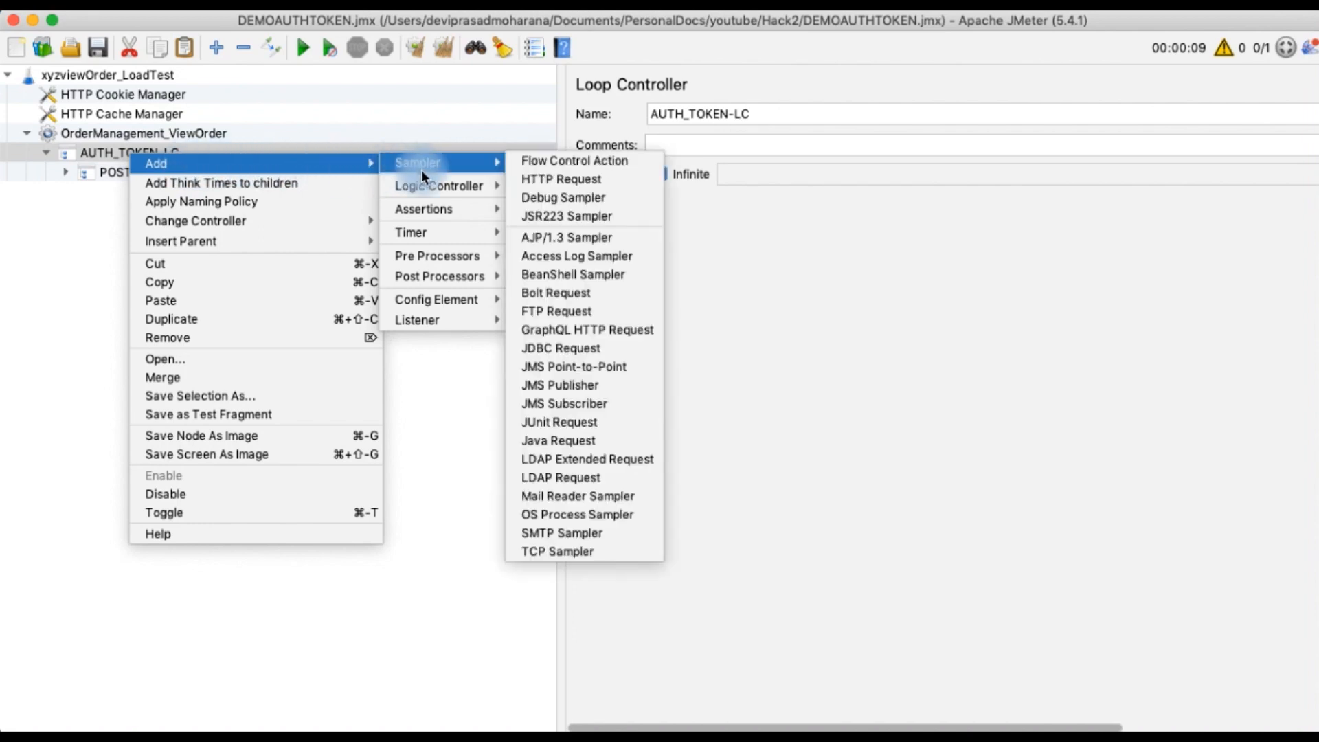
pyautogui.moveTo(427, 187)
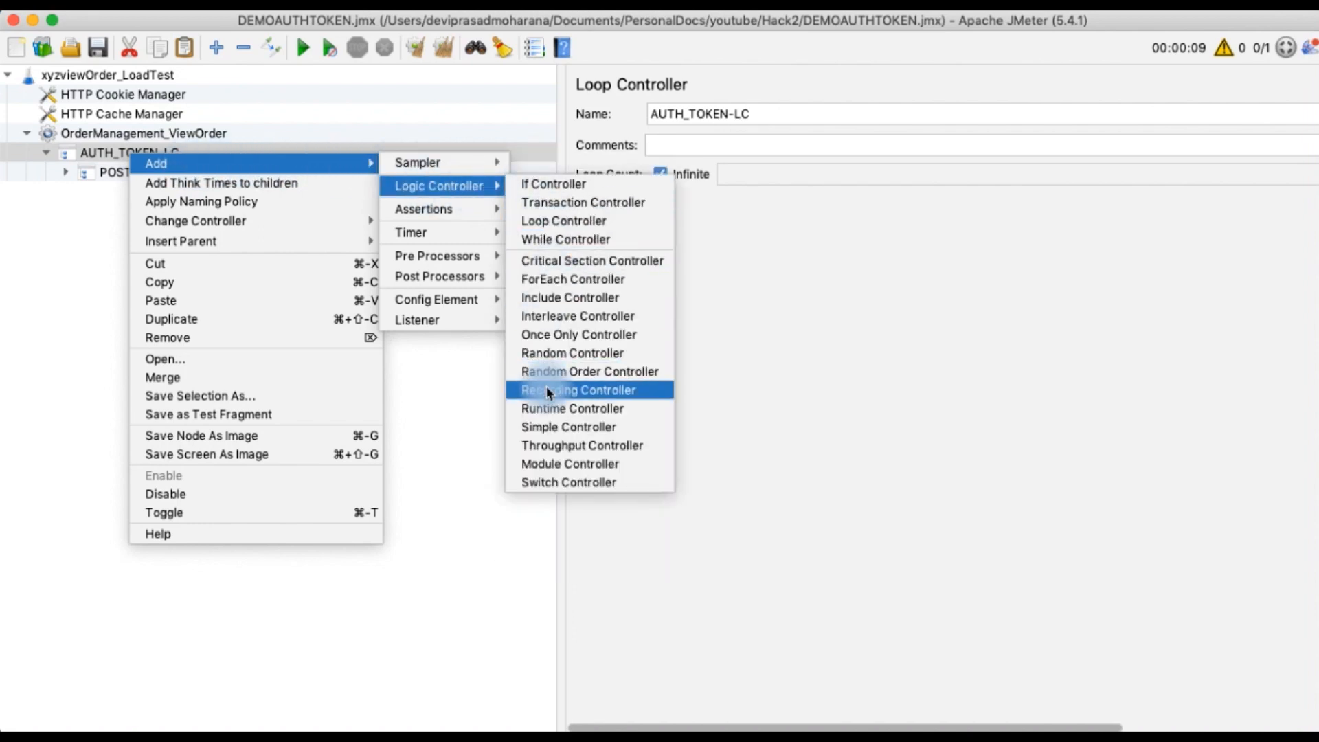
pyautogui.click(548, 410)
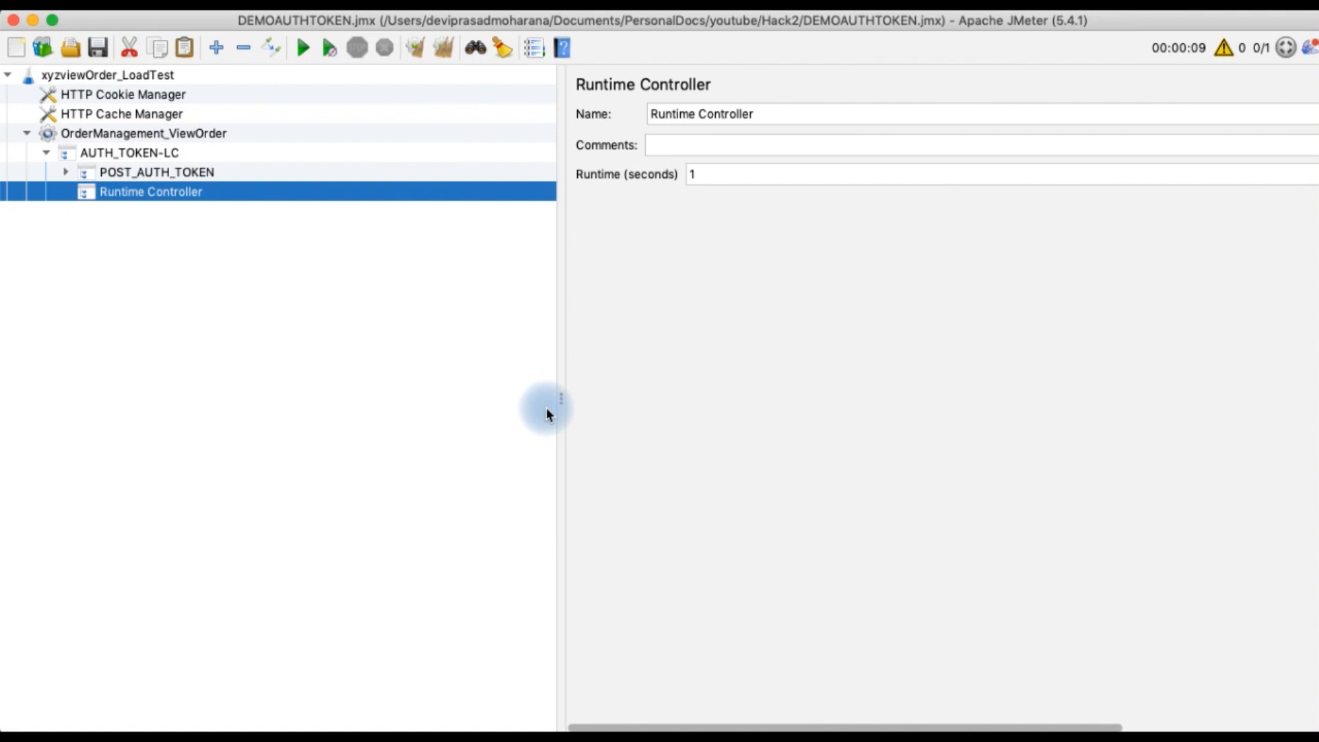
# Set the Runtime Controller's runtime to 1740 seconds and rename it GET_ORDERMANAGEMENT-RC
pyautogui.doubleClick(710, 175)
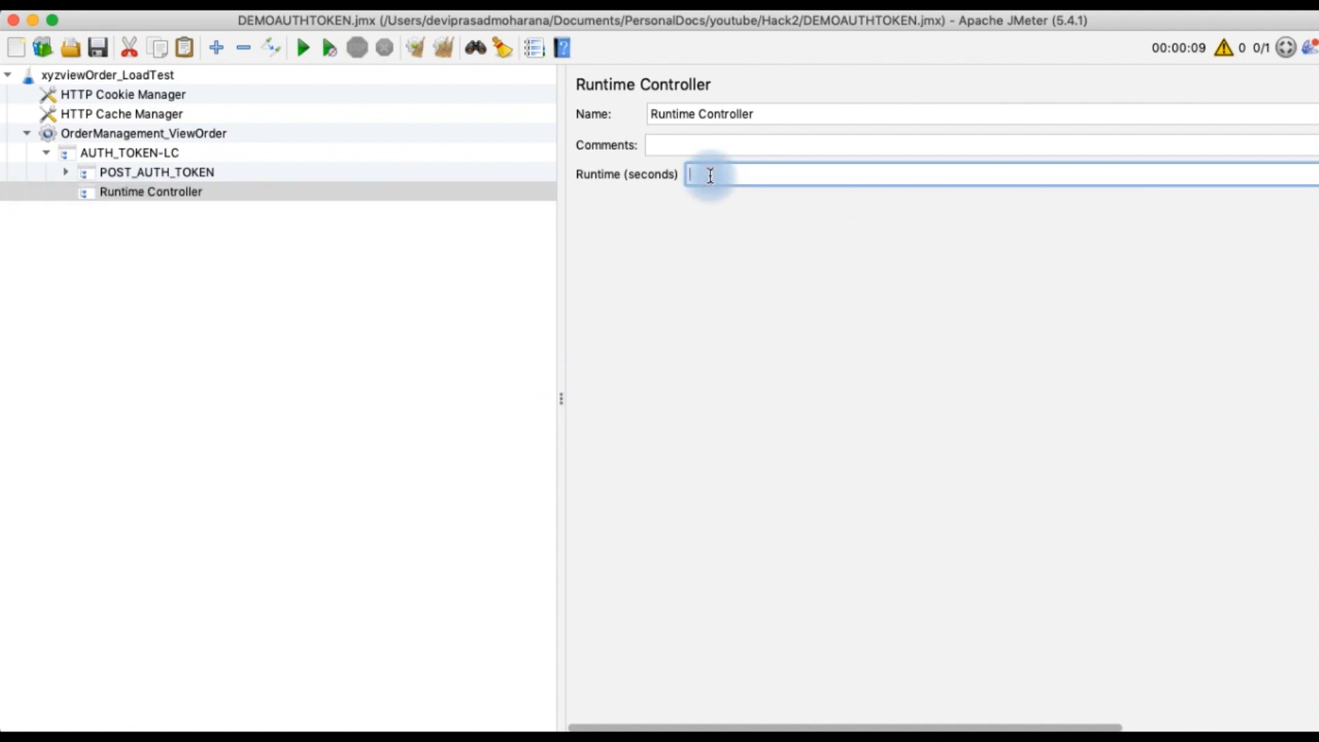
pyautogui.write('1740')
pyautogui.click(823, 101)
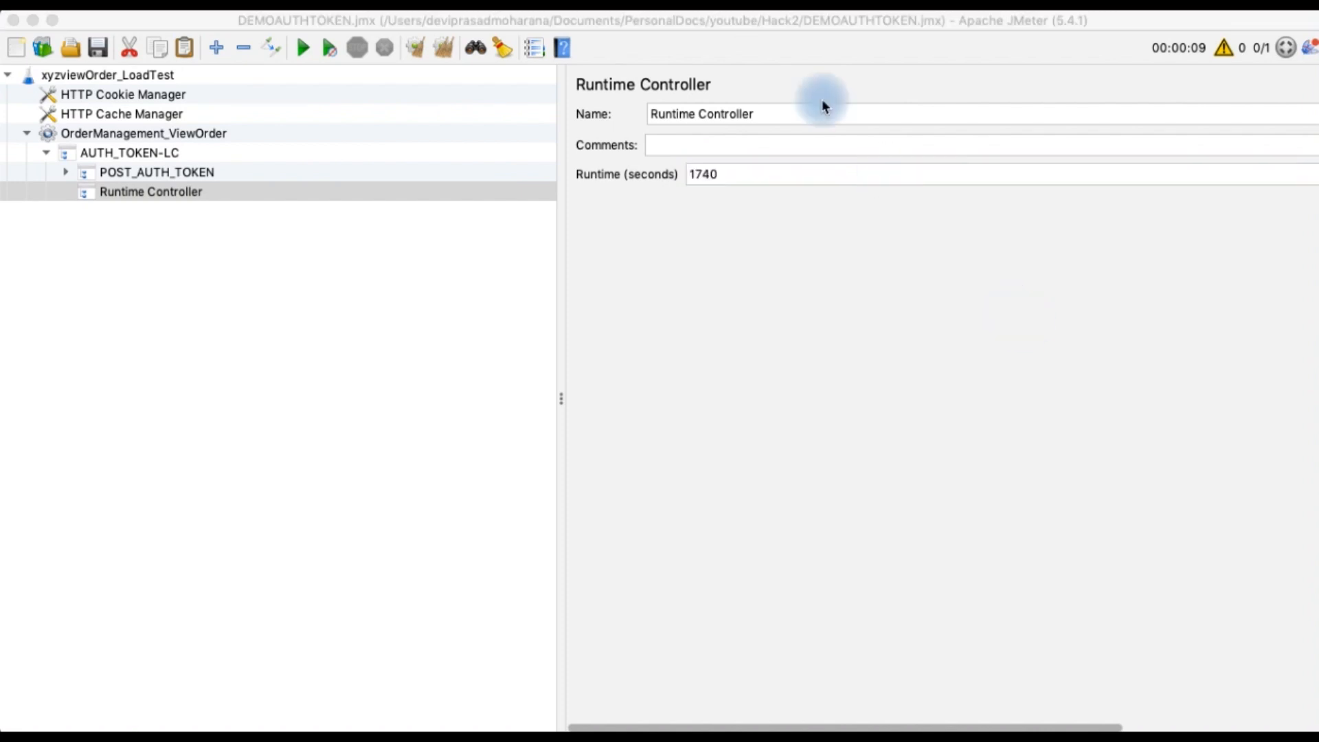
pyautogui.click(778, 121)
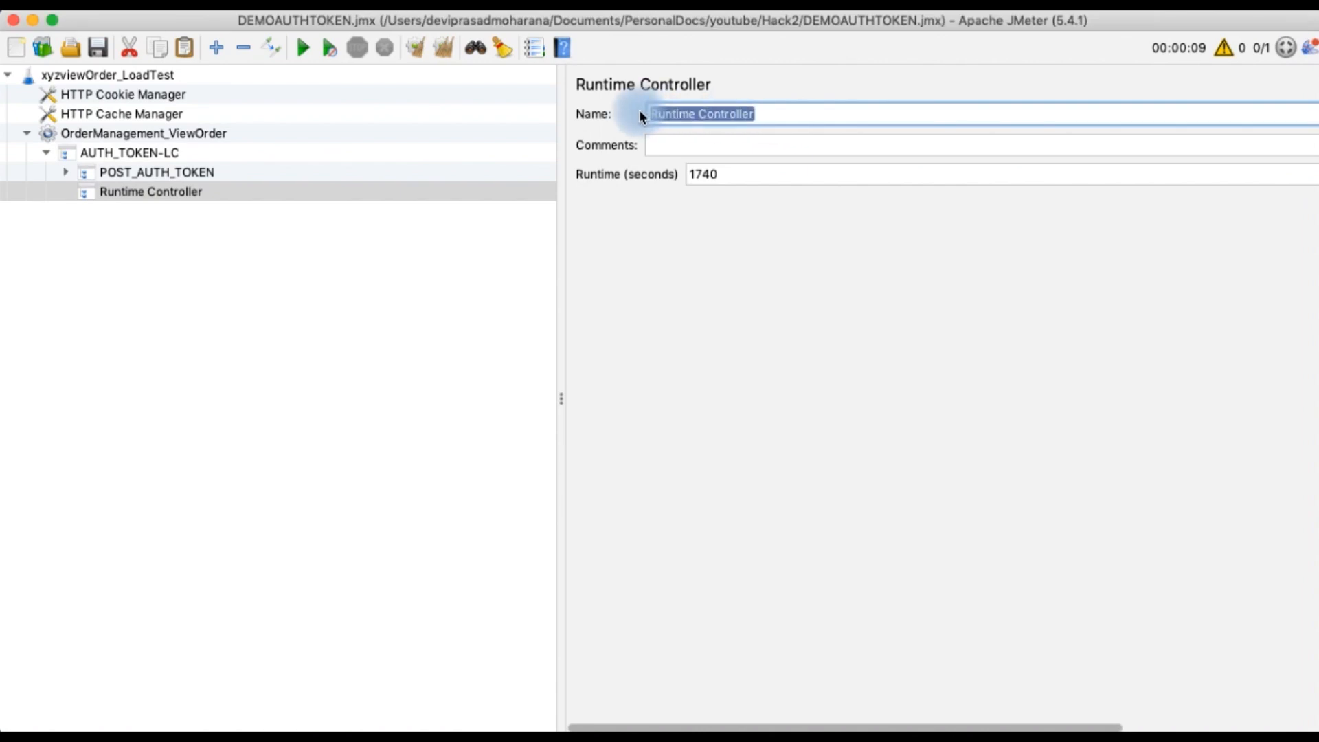
pyautogui.write('GET')
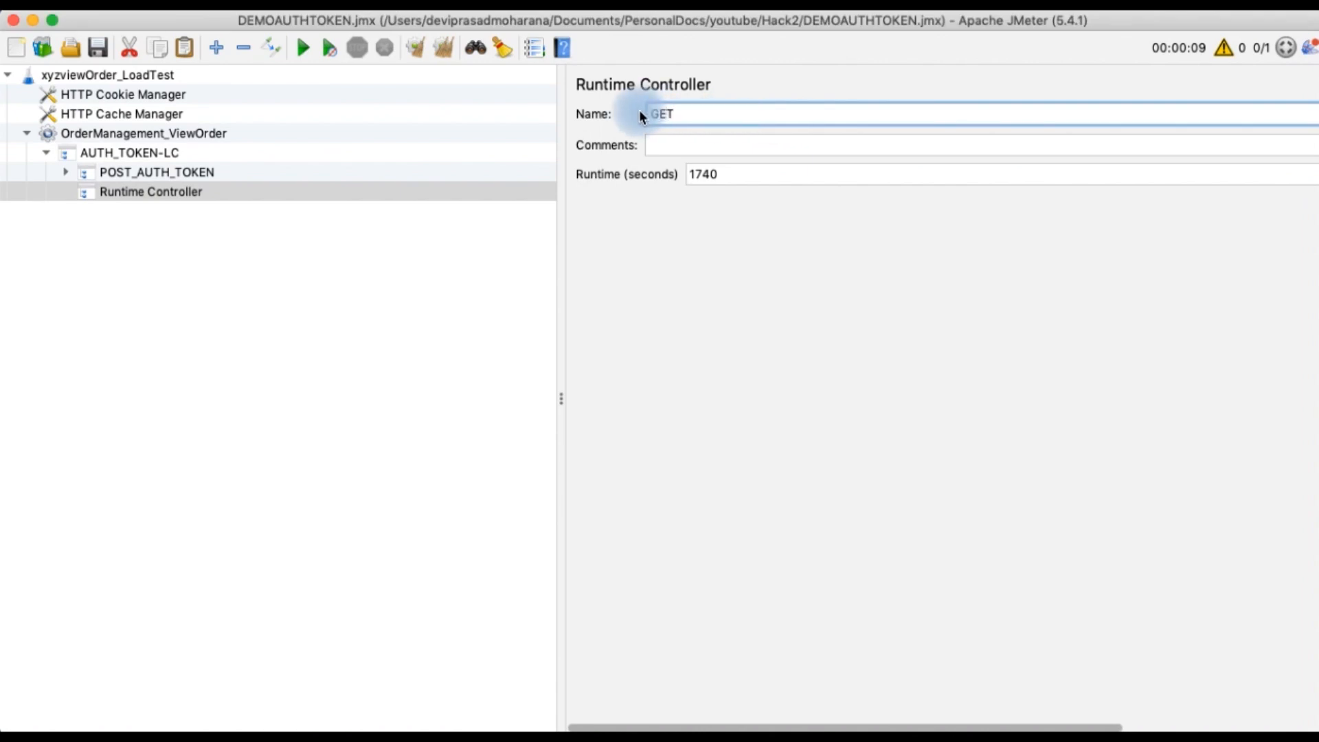
pyautogui.write('_ORDERMANAGEMENT')
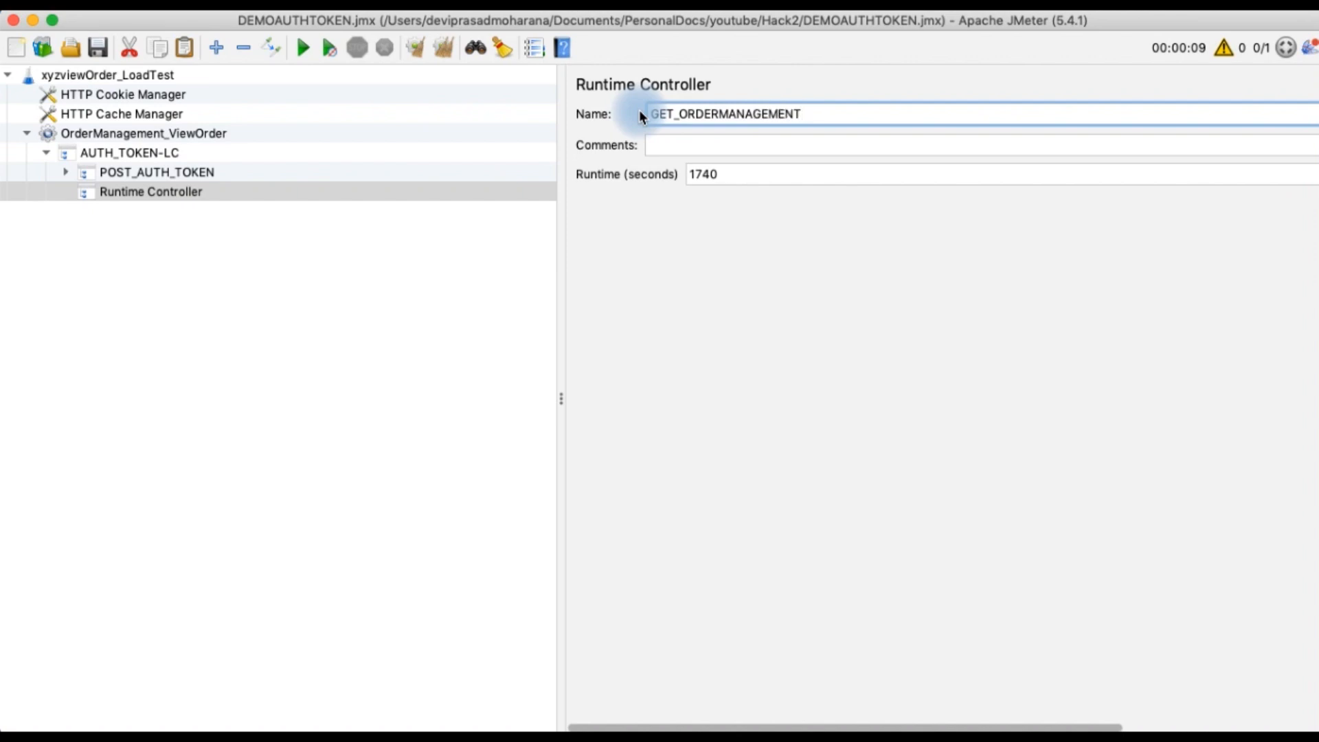
pyautogui.write('-RC')
pyautogui.click(334, 257)
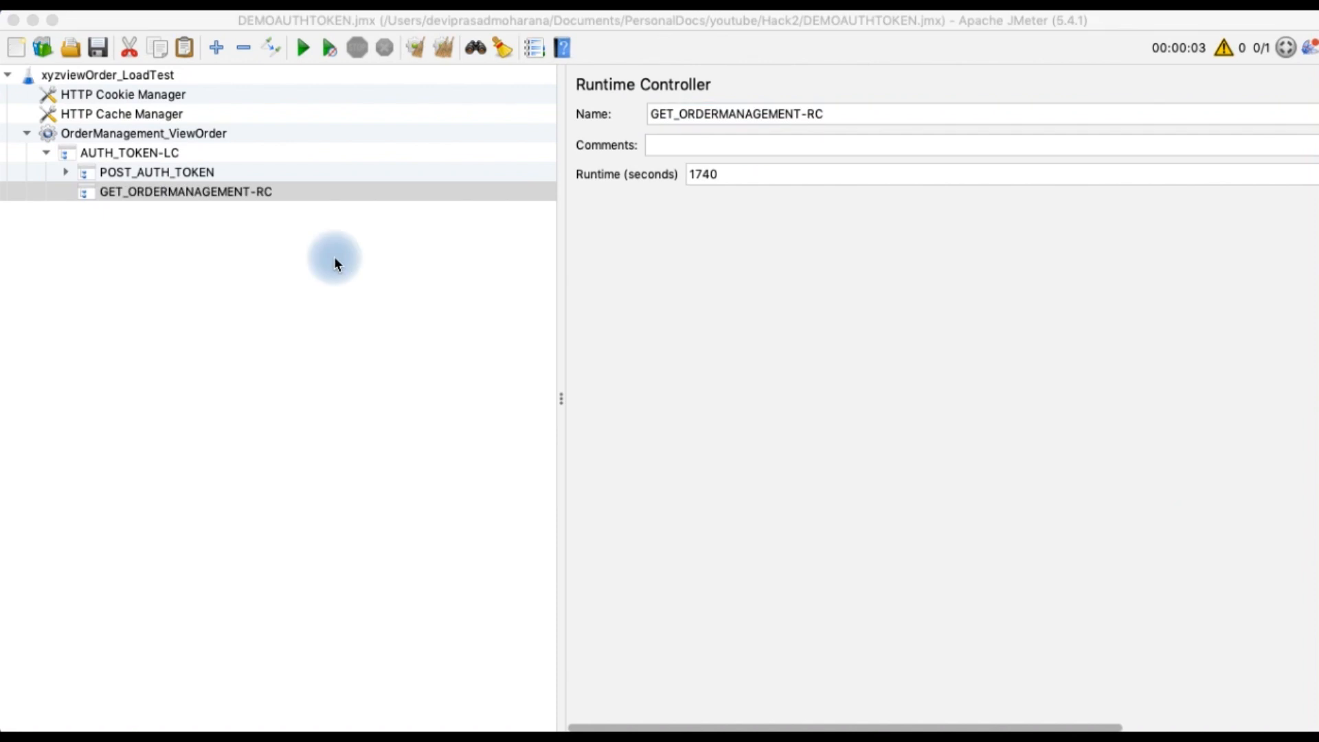
# Add an HTTP Request sampler under GET_ORDERMANAGEMENT-RC
pyautogui.click(234, 192)
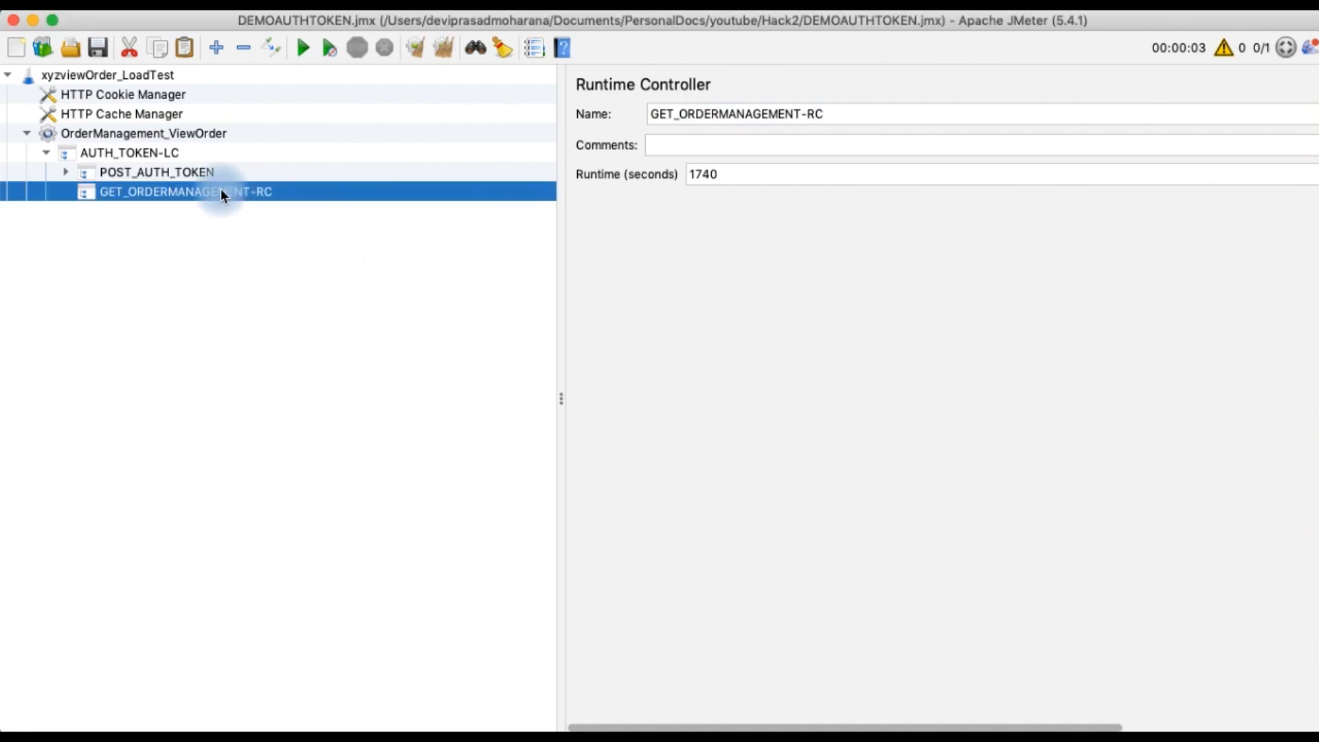
pyautogui.rightClick(220, 190)
pyautogui.moveTo(277, 199)
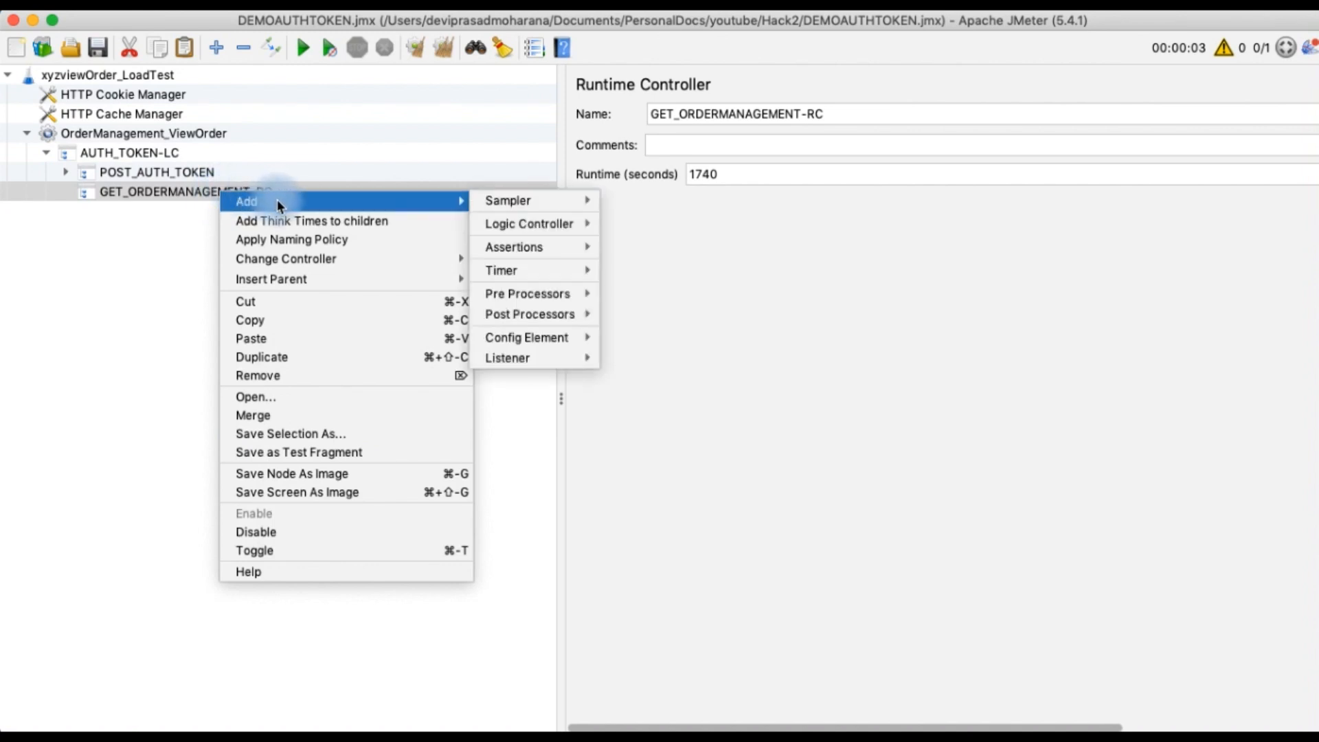
pyautogui.moveTo(519, 199)
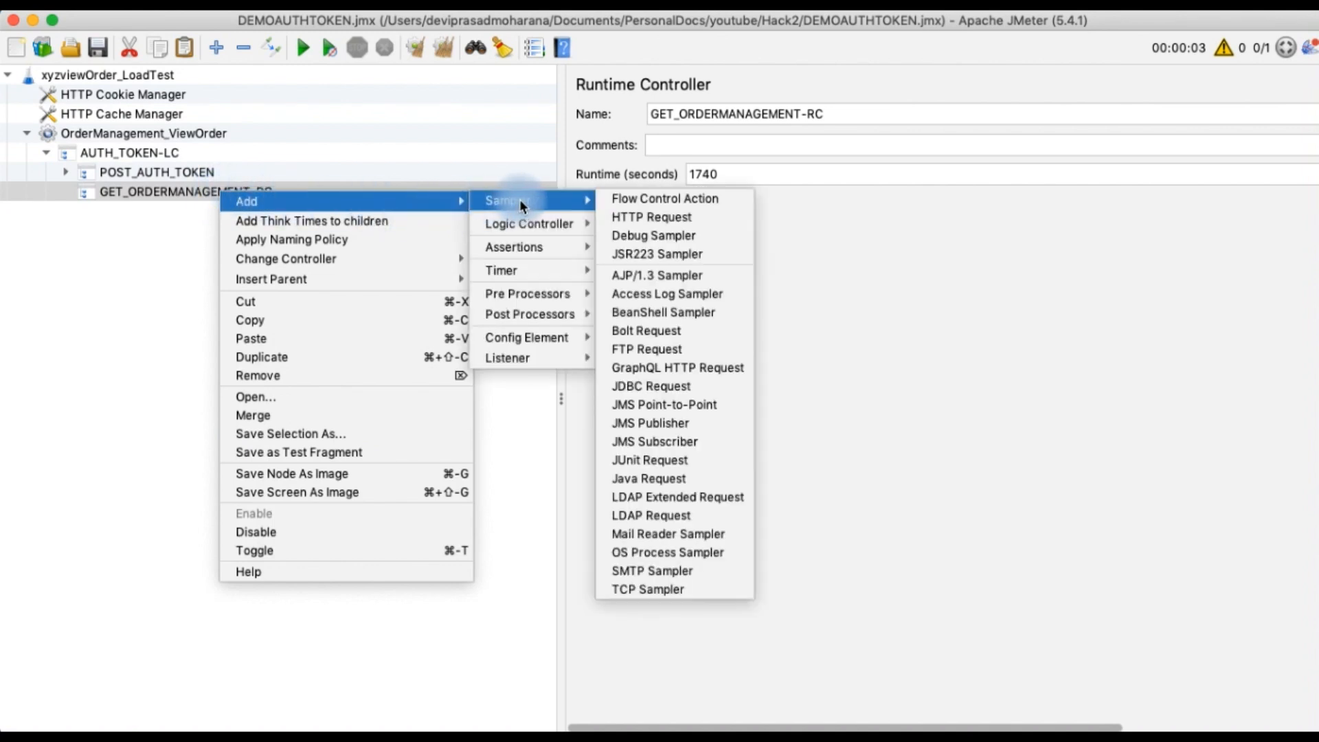
pyautogui.click(630, 217)
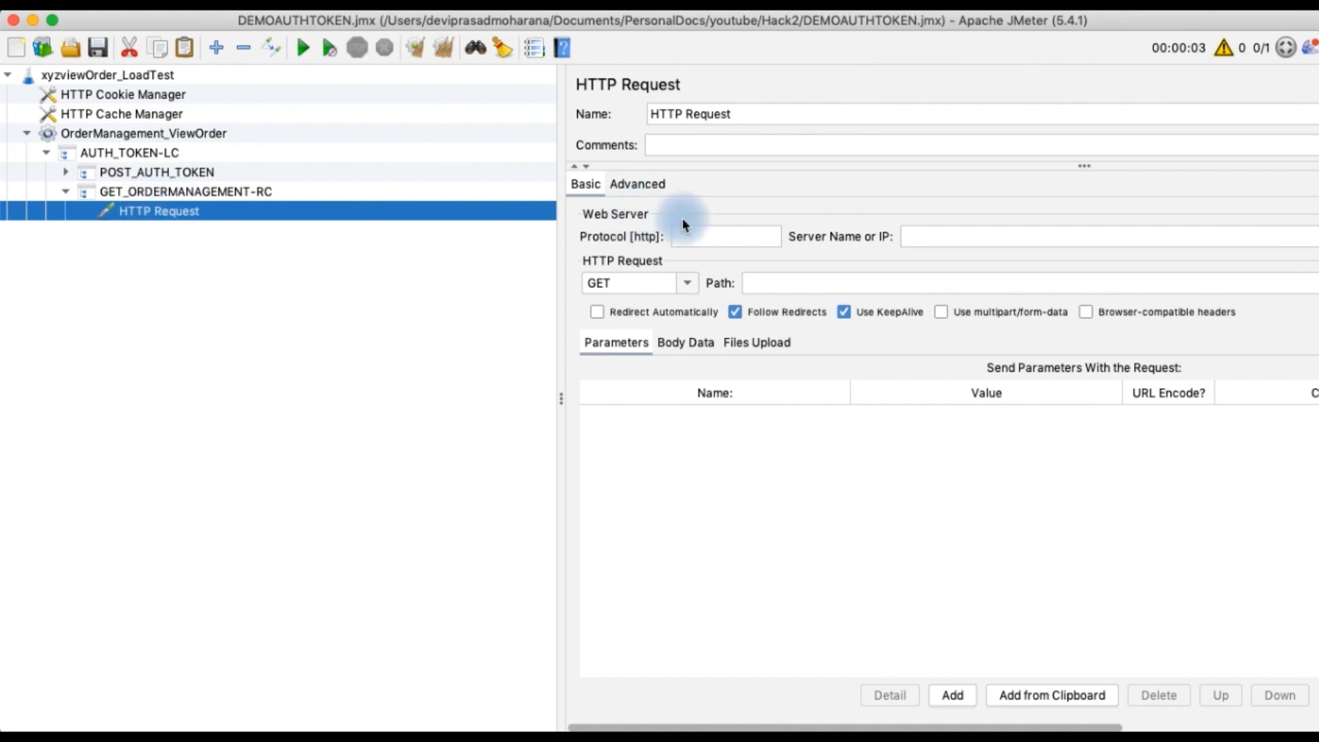
# Rename the new HTTP Request to Ordermanagement_tr_viewOrder
pyautogui.click(746, 117)
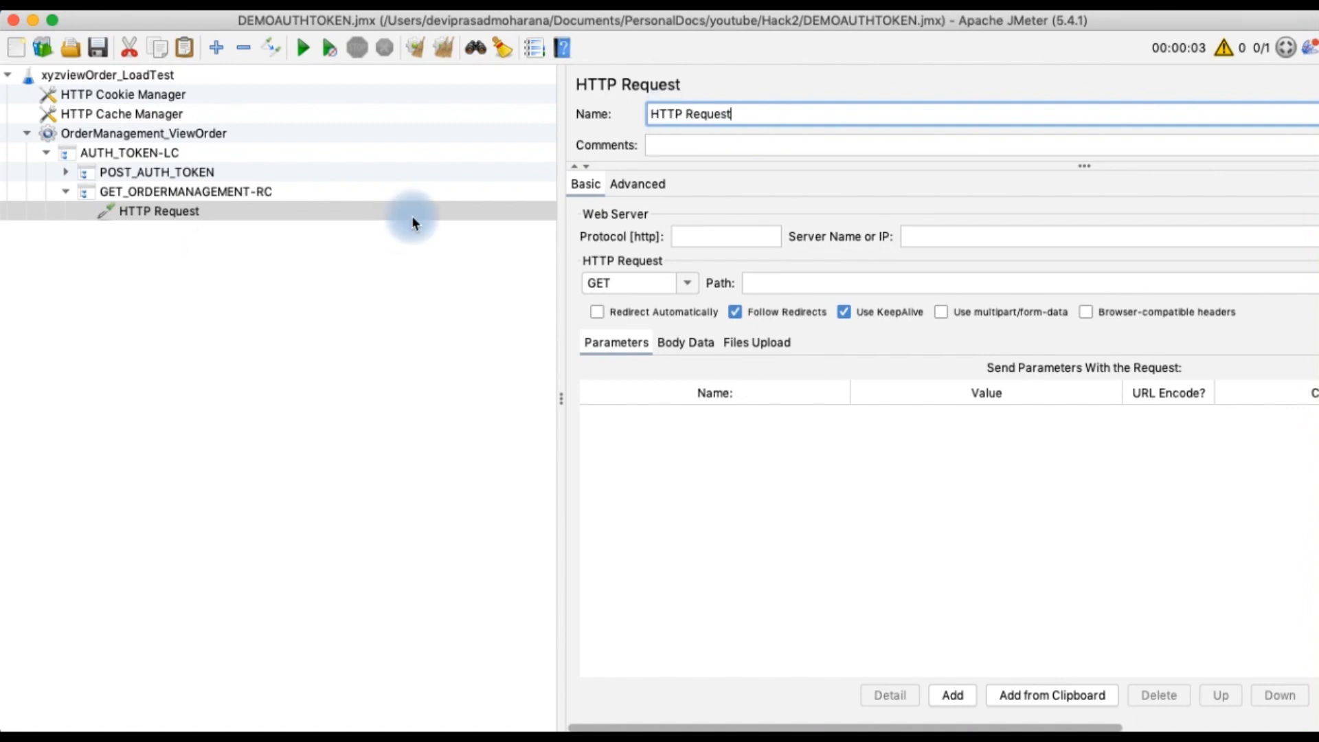
pyautogui.moveTo(759, 112); pyautogui.dragTo(602, 124)
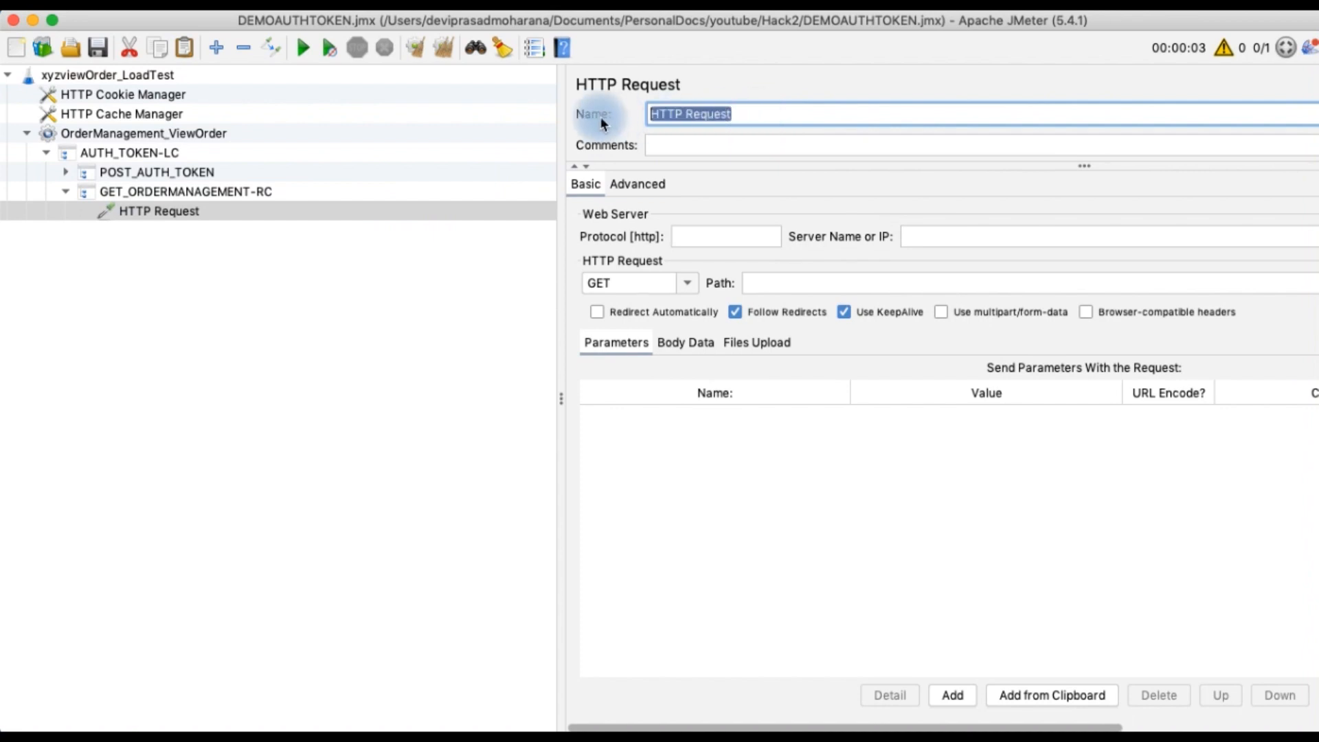
pyautogui.write('ORDEER')
pyautogui.press('BackSpace')
pyautogui.press('BackSpace')
pyautogui.press('BackSpace')
pyautogui.press('BackSpace')
pyautogui.press('BackSpace')
pyautogui.press('BackSpace')
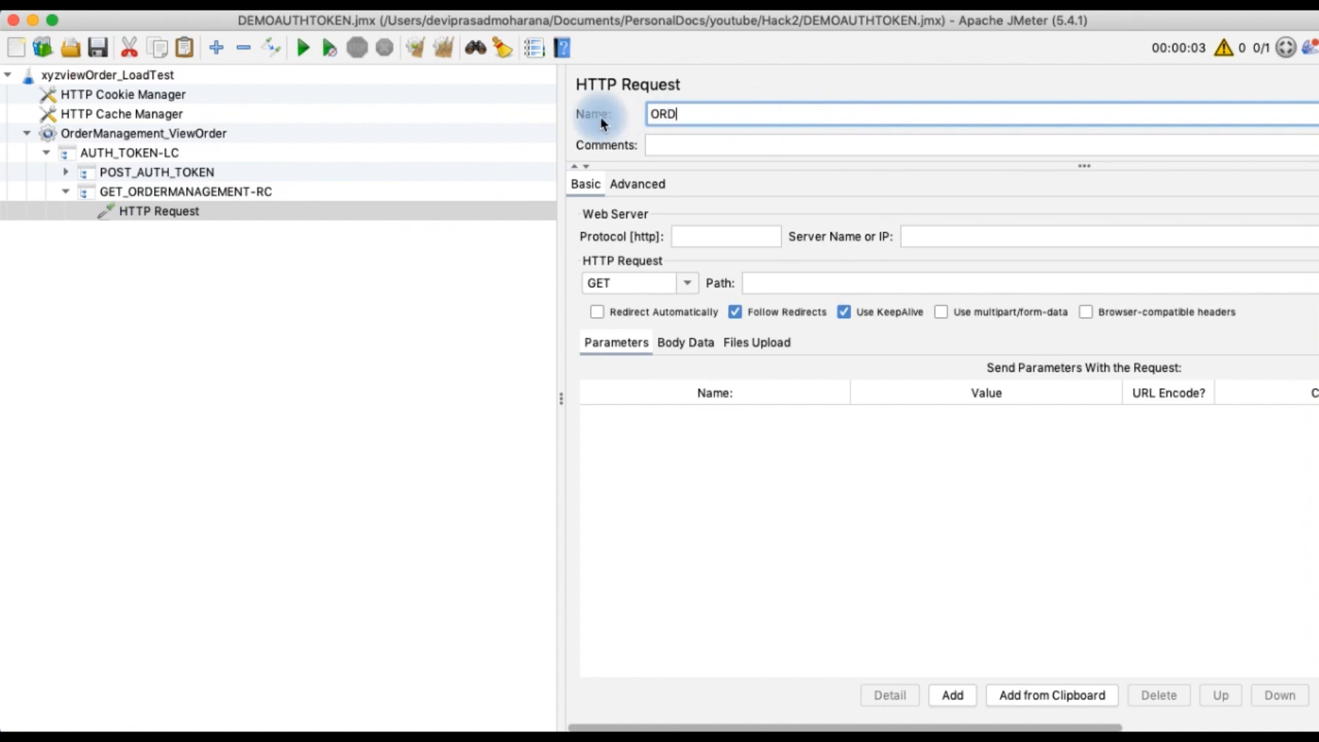
pyautogui.write('Ordermanagement_tr_')
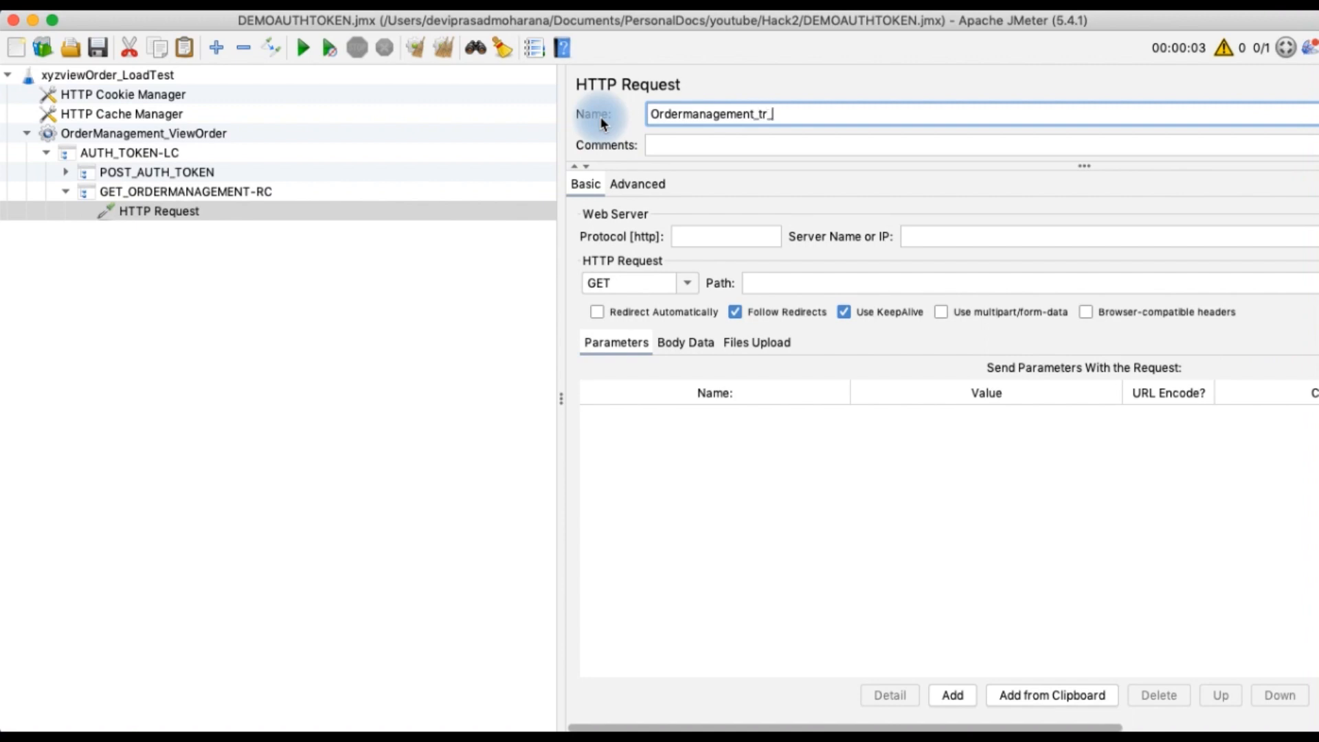
pyautogui.write('viewOrder')
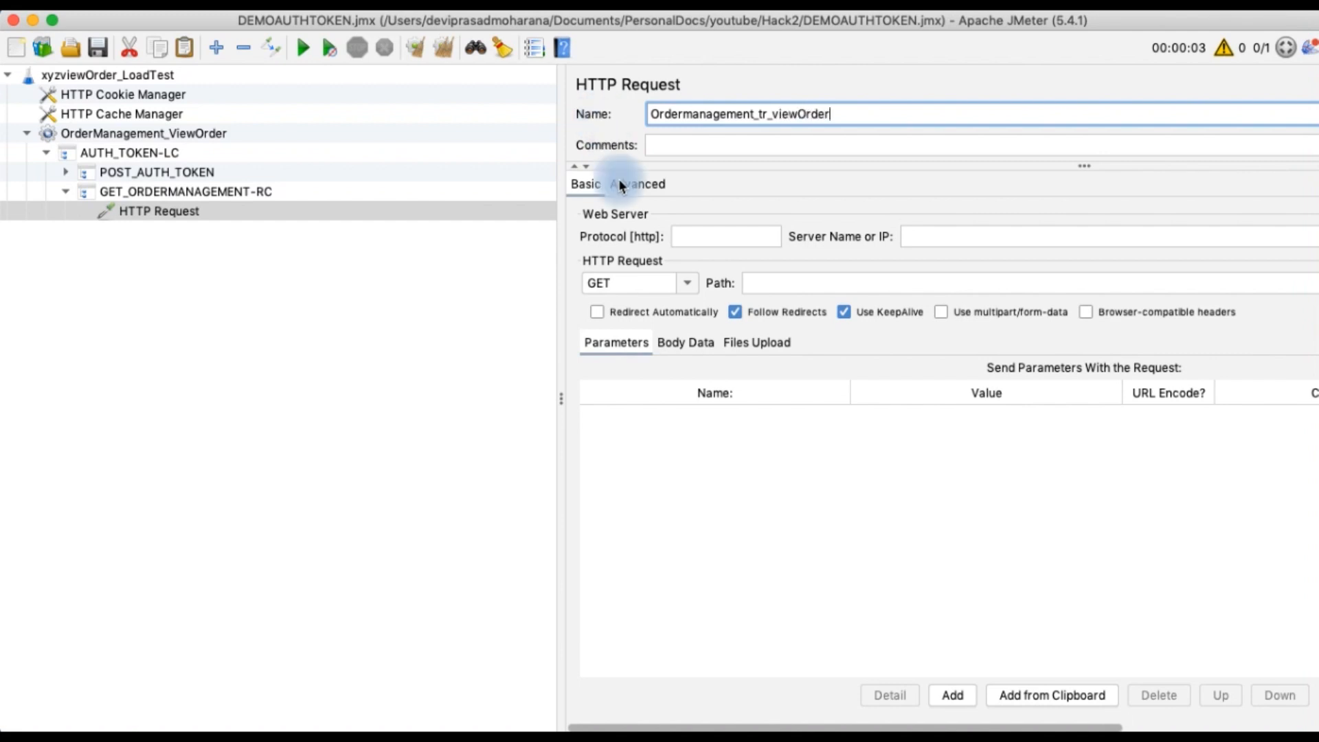
# Set the HTTP Request's protocol to https and its server name to ${GATEWAY_URL}
pyautogui.click(698, 234)
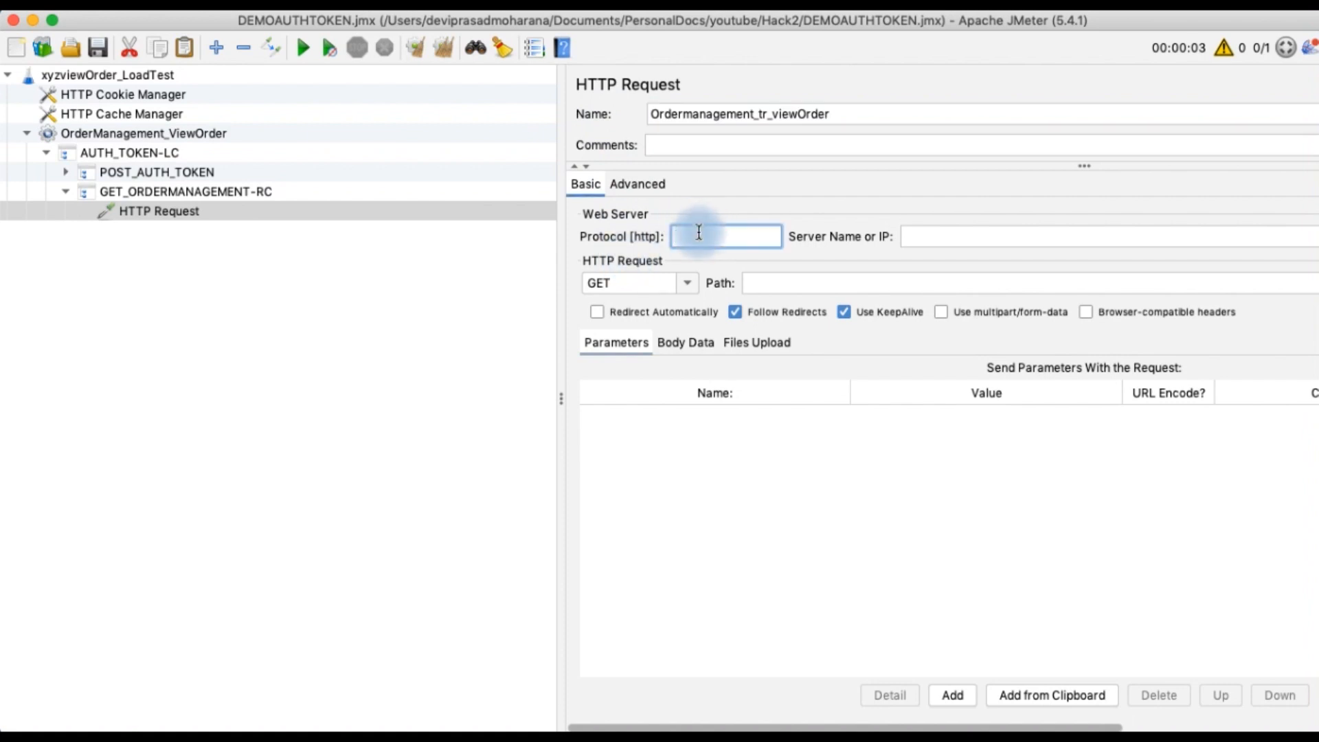
pyautogui.write('https')
pyautogui.click(952, 237)
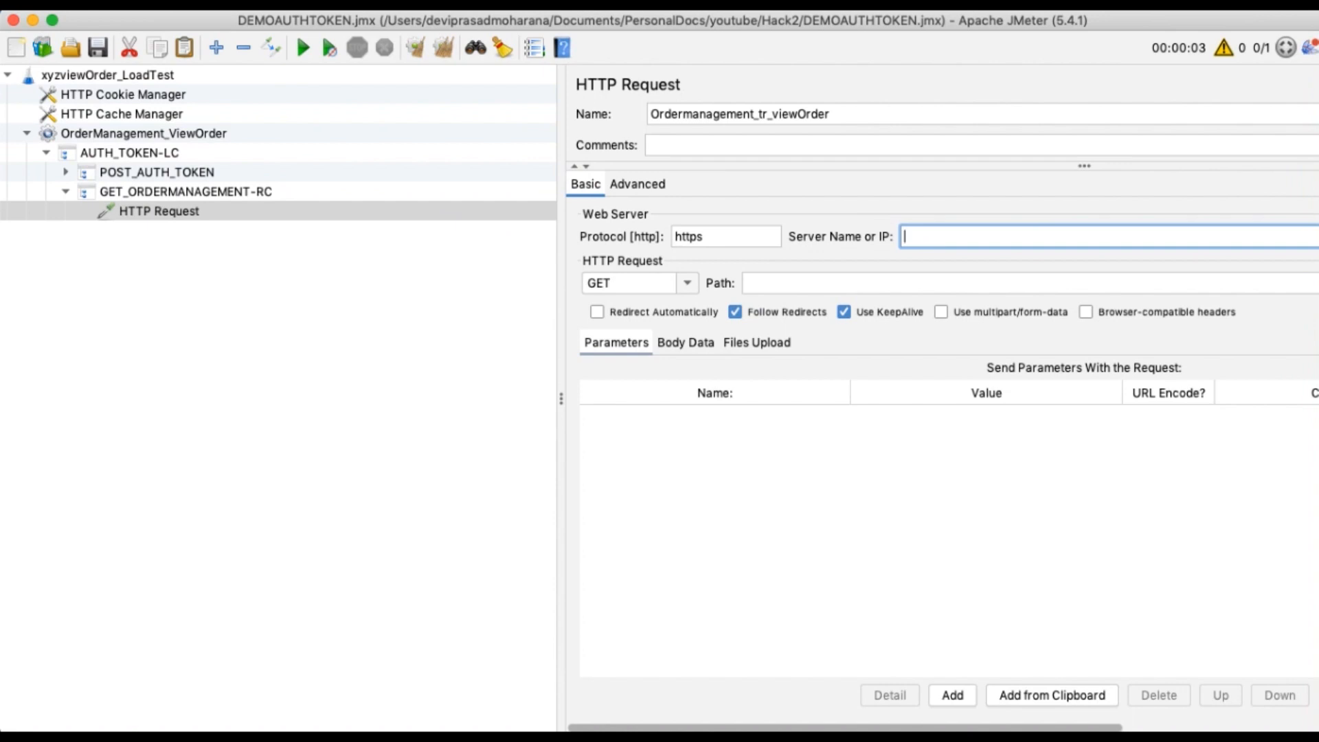
pyautogui.press('super+Tab')
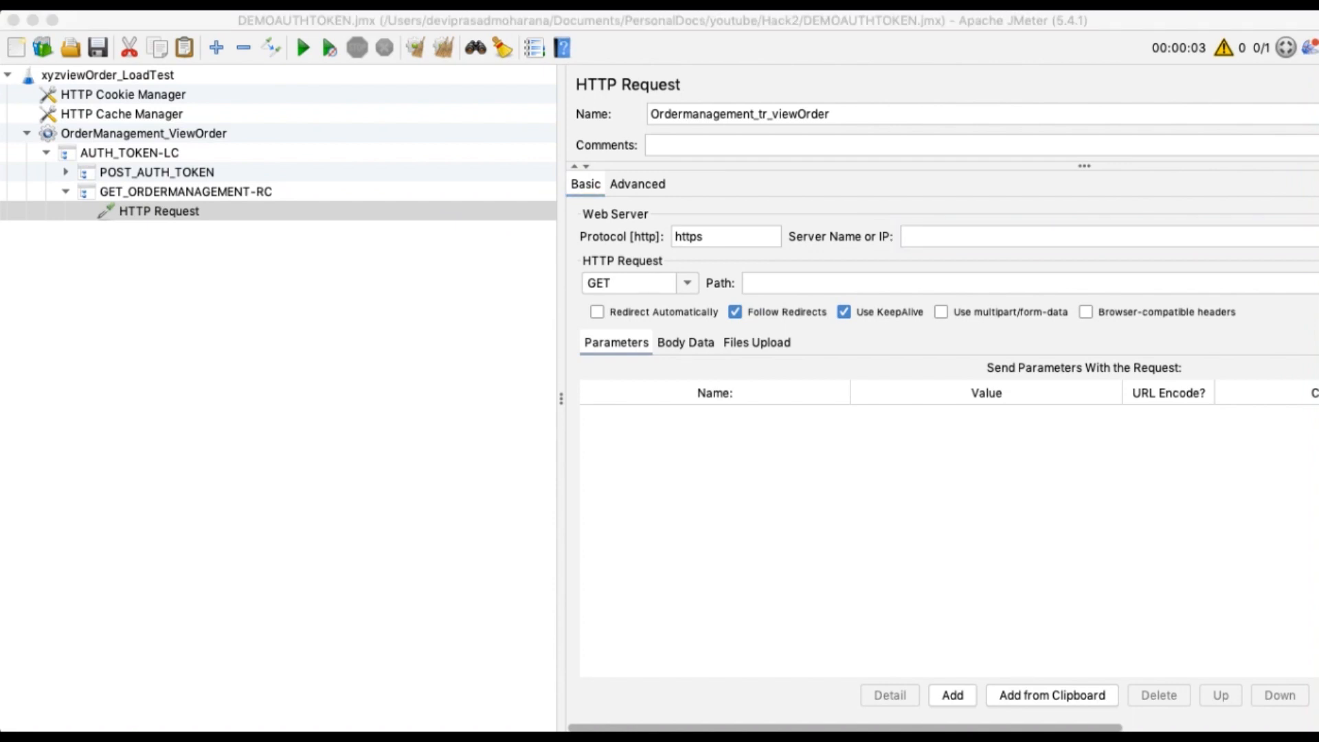
pyautogui.click(926, 237)
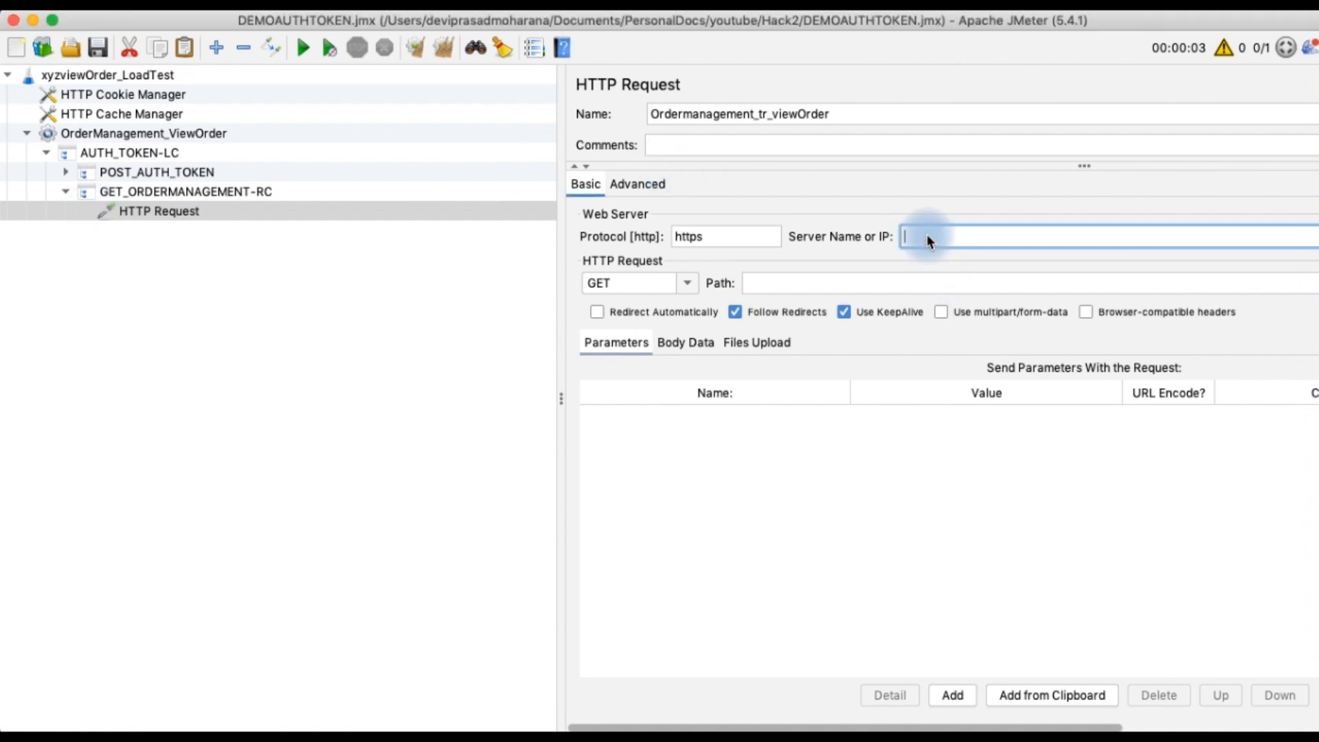
pyautogui.write('${GATEWAY_URL}')
# Set the request path to /v2/checkout/orders/ followed by the copied order ID, and save the test plan
pyautogui.click(775, 277)
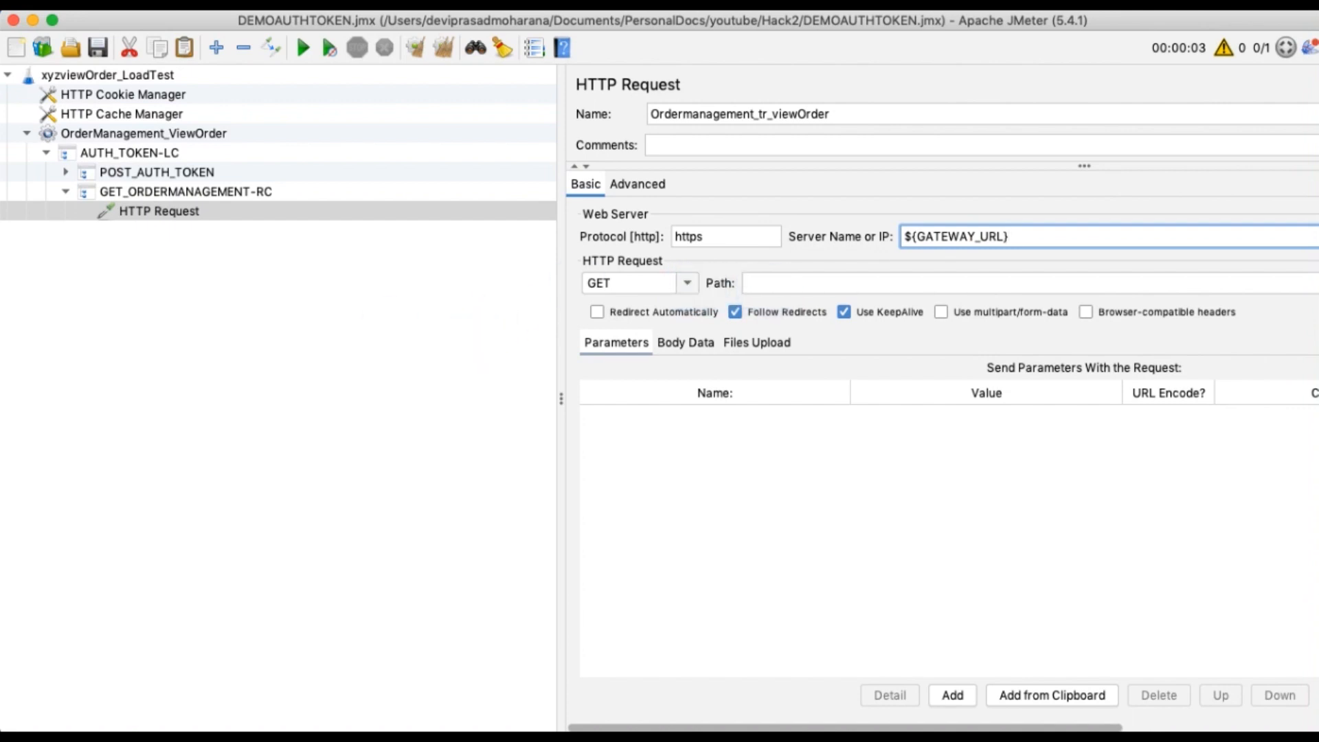
pyautogui.press('super+Tab')
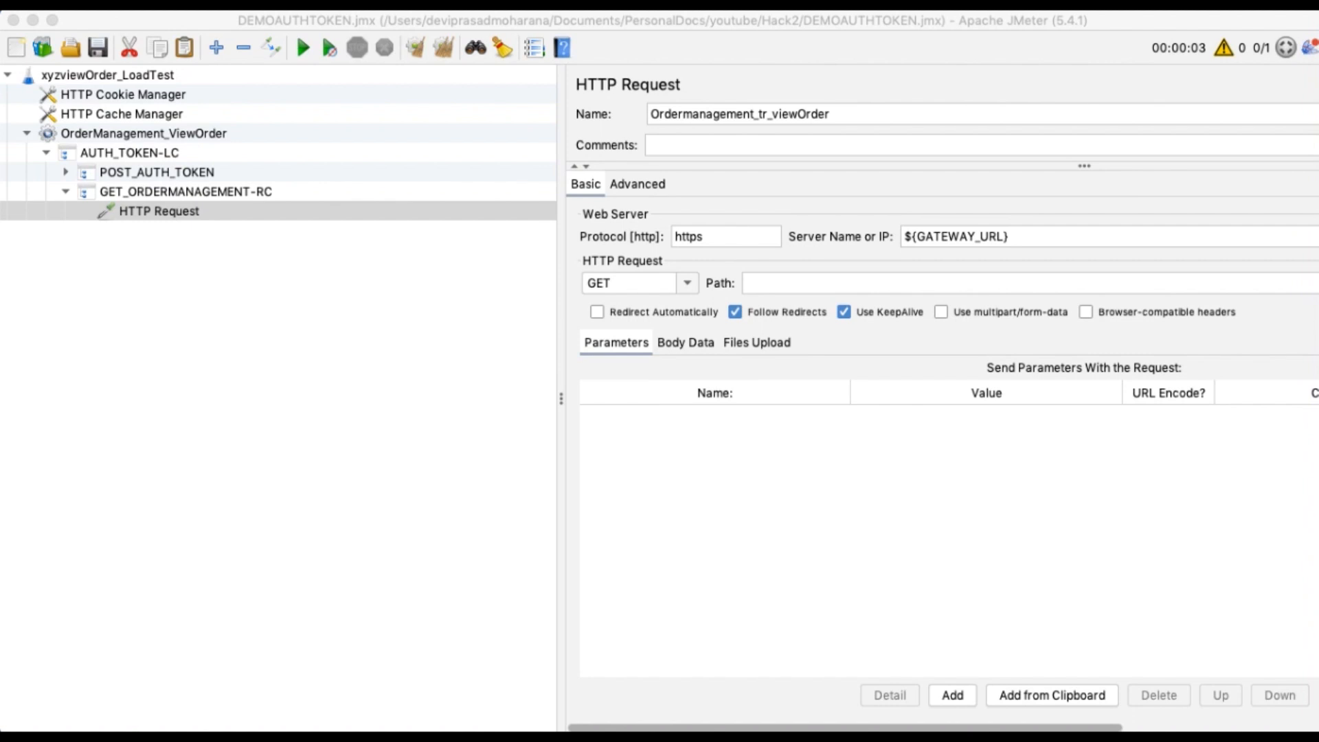
pyautogui.click(826, 283)
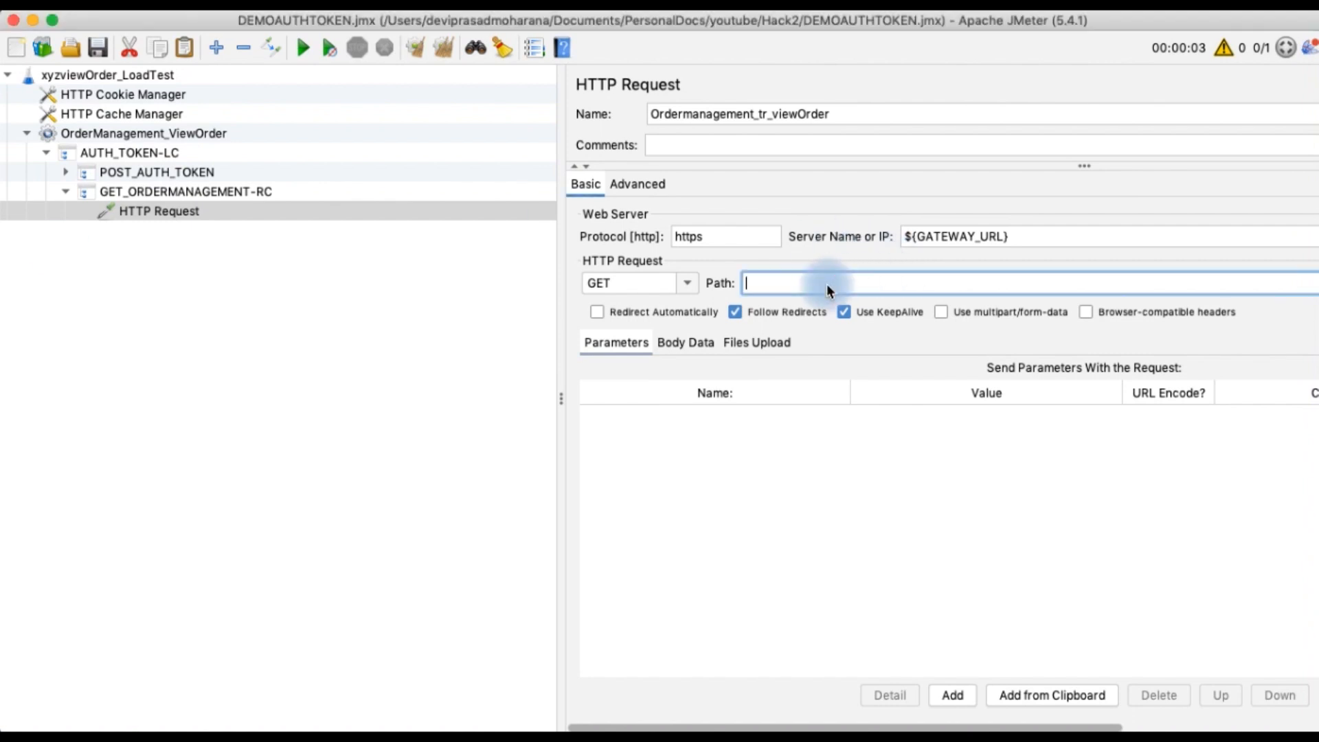
pyautogui.write('/v2/checkout/orders/27347650M3827243P')
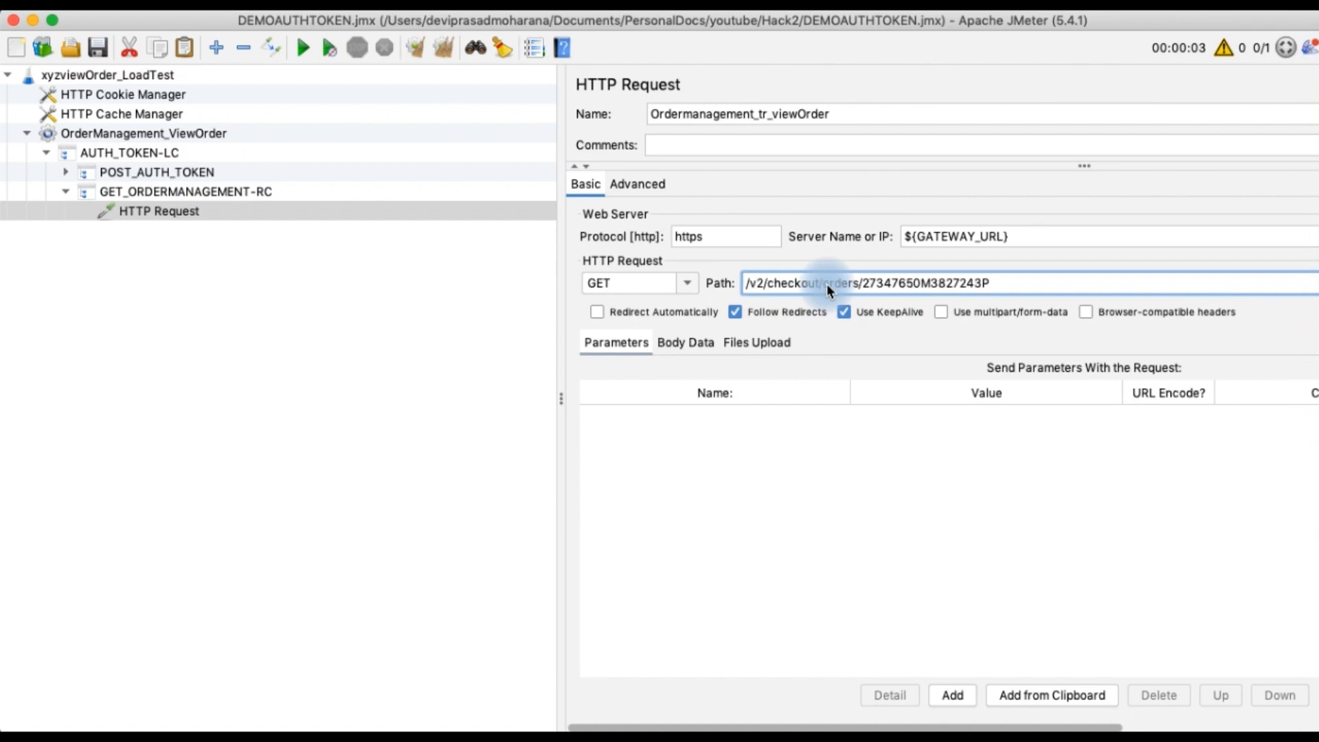
pyautogui.click(98, 44)
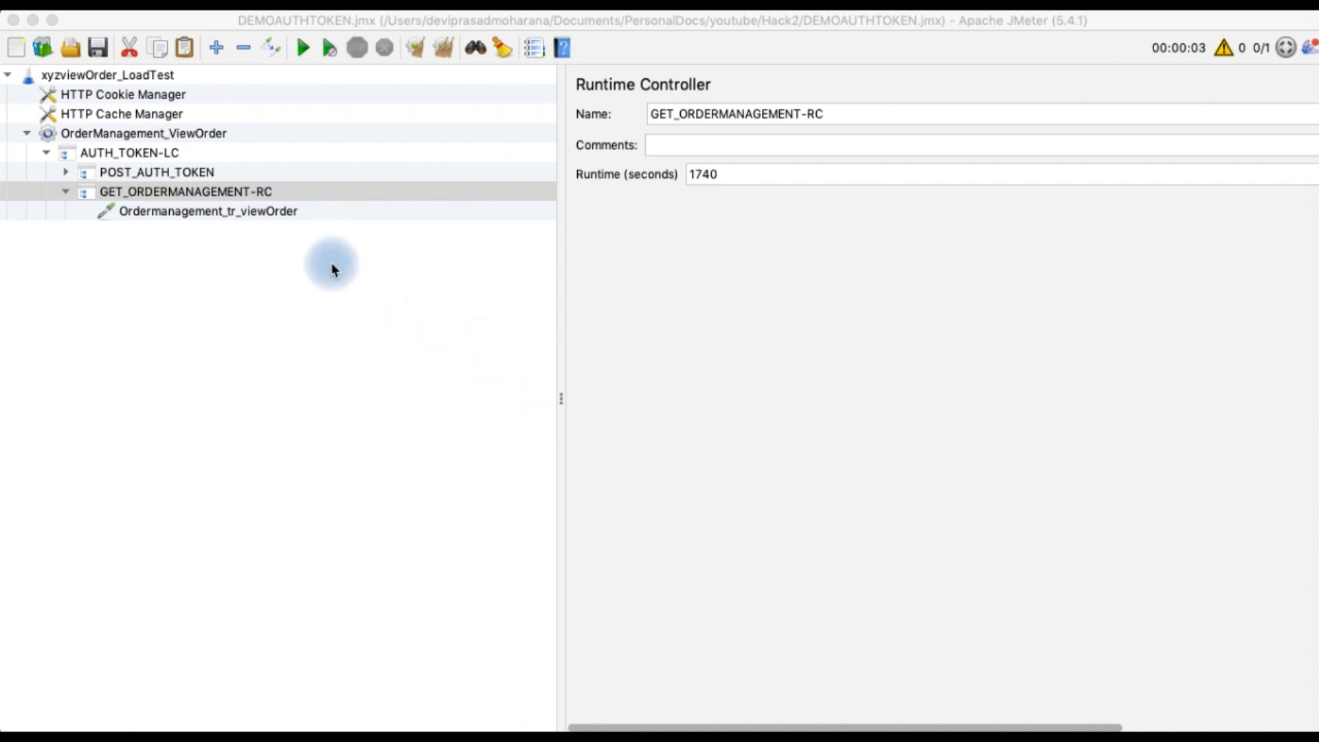
# Add an HTTP Header Manager under GET_ORDERMANAGEMENT-RC
pyautogui.click(206, 191)
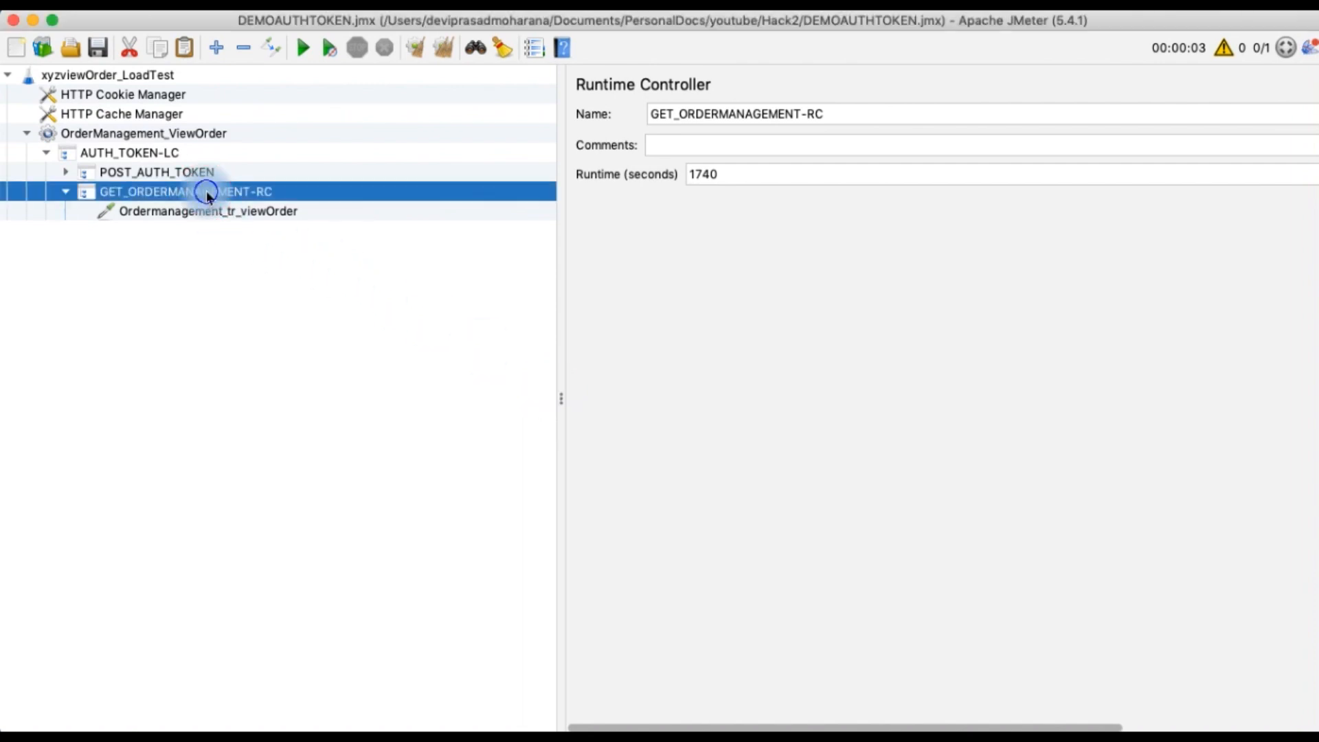
pyautogui.rightClick(206, 192)
pyautogui.moveTo(303, 203)
pyautogui.moveTo(542, 202)
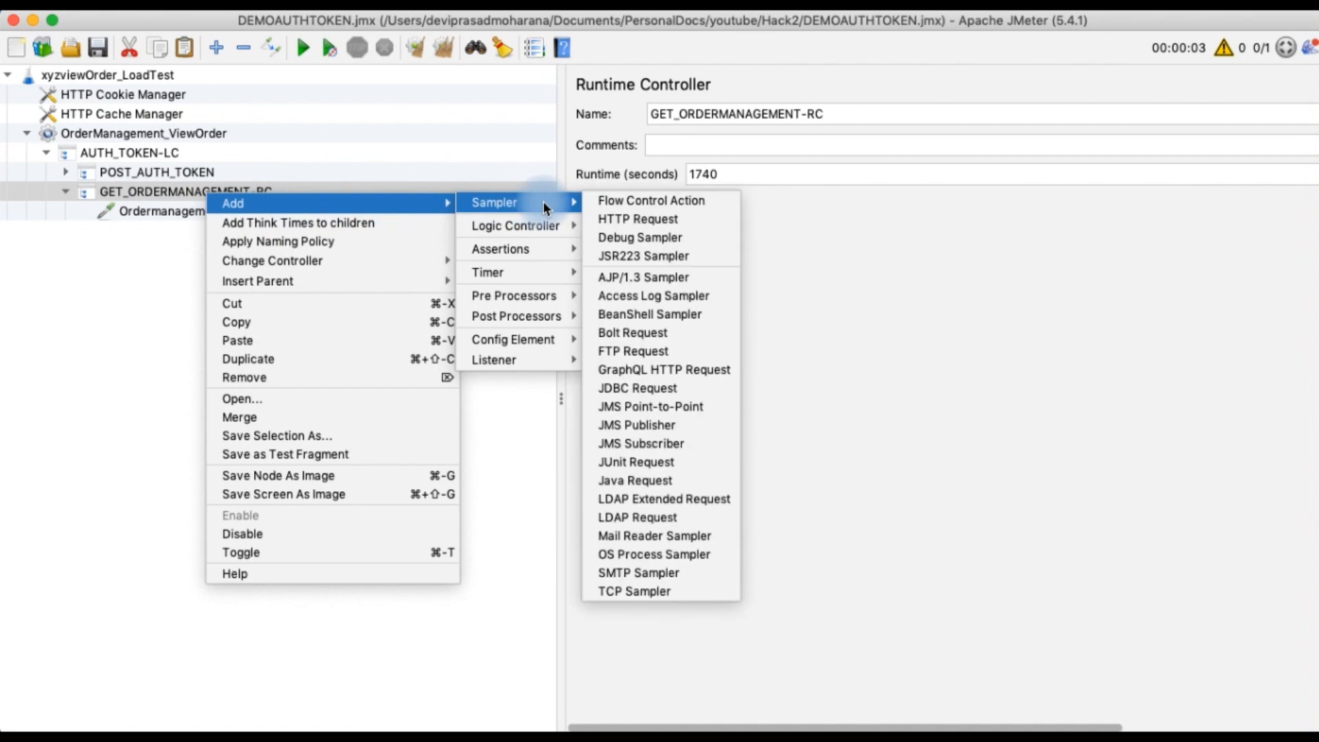
pyautogui.moveTo(535, 339)
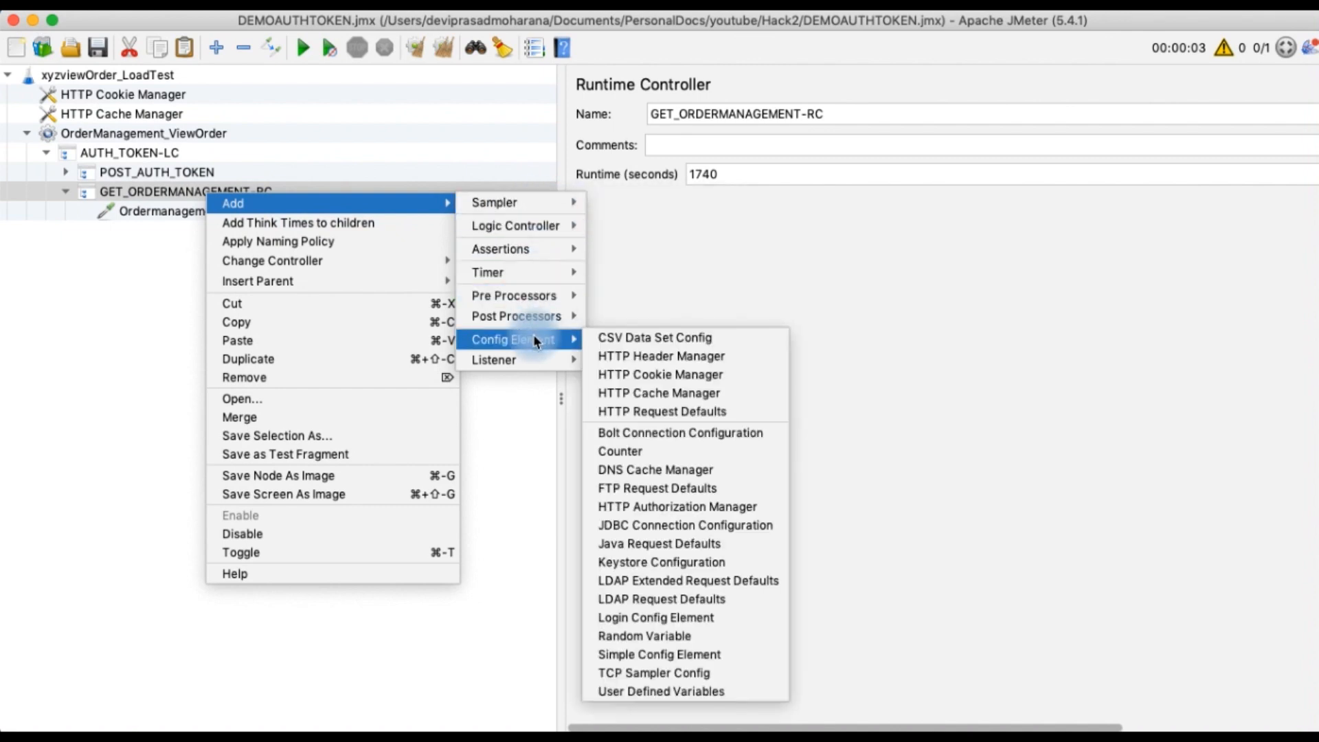
pyautogui.click(627, 357)
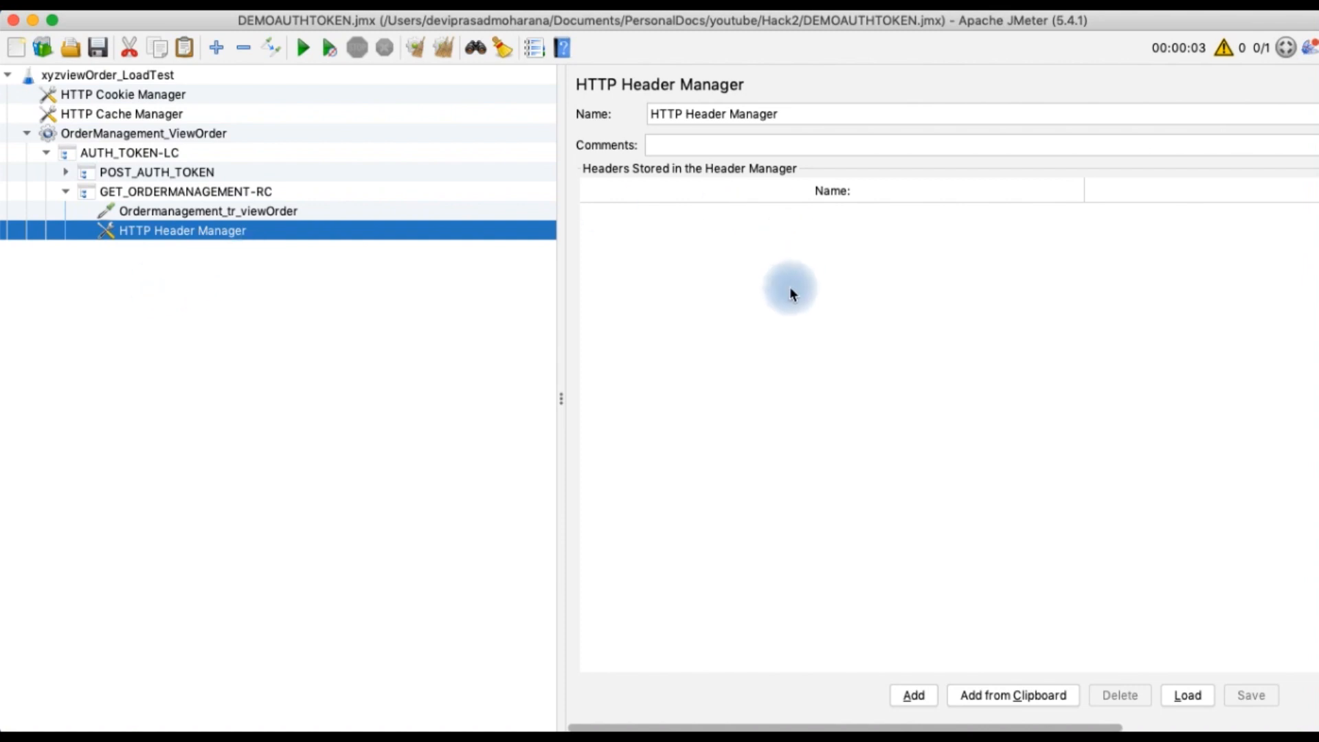
# Add a Content-Type header with the value application/json to the Header Manager
pyautogui.click(915, 696)
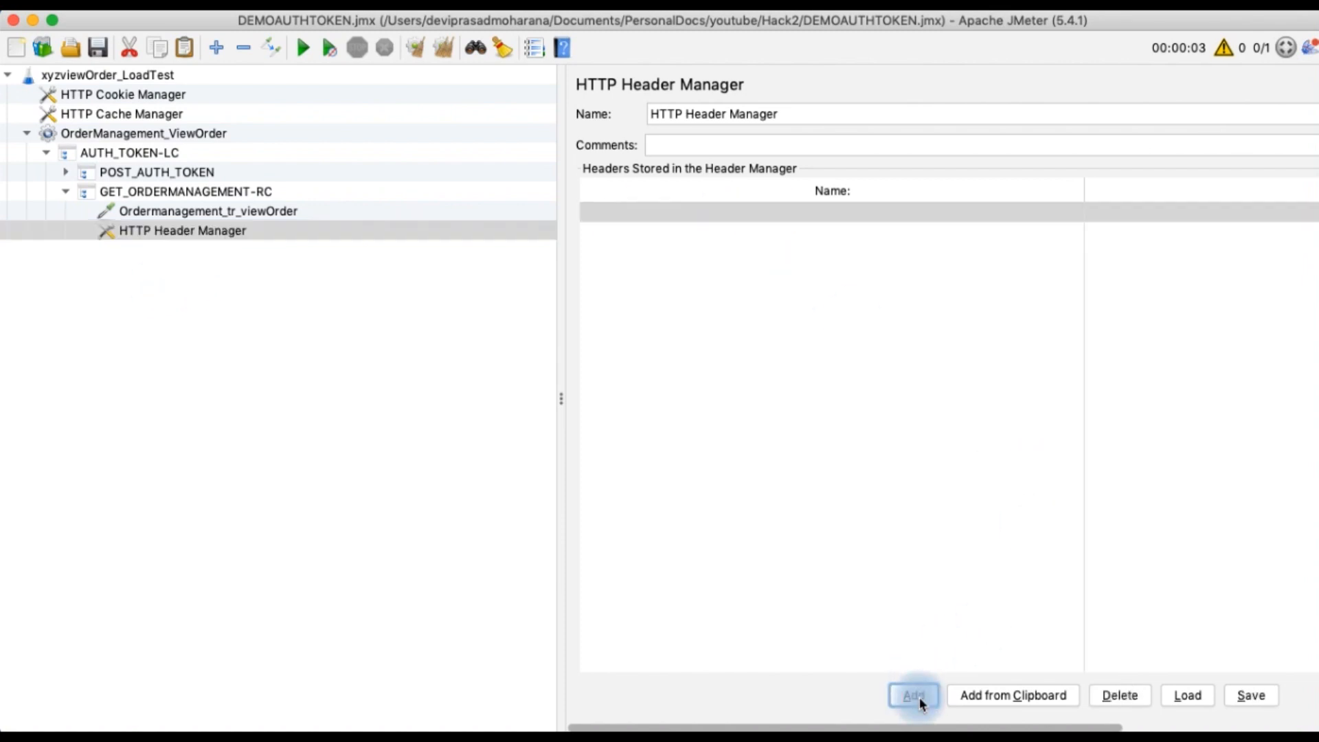
pyautogui.doubleClick(682, 210)
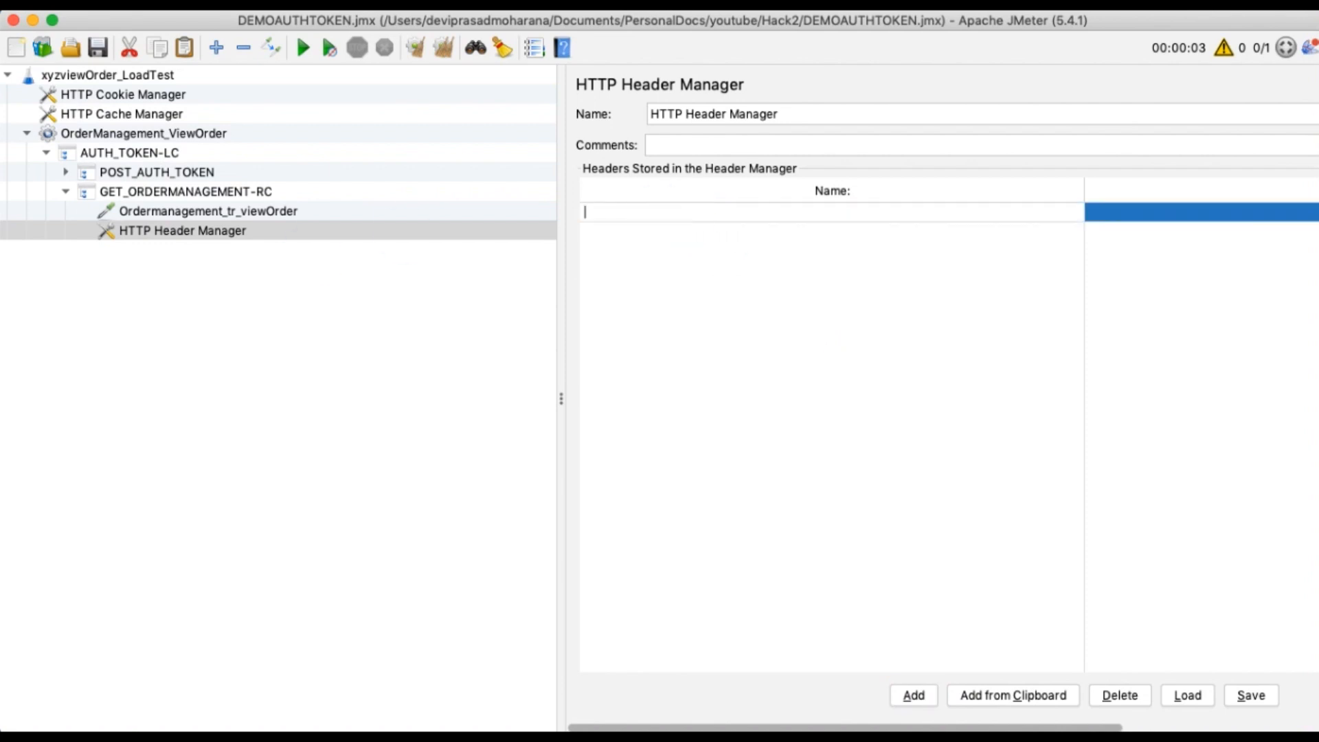
pyautogui.press('super+Tab')
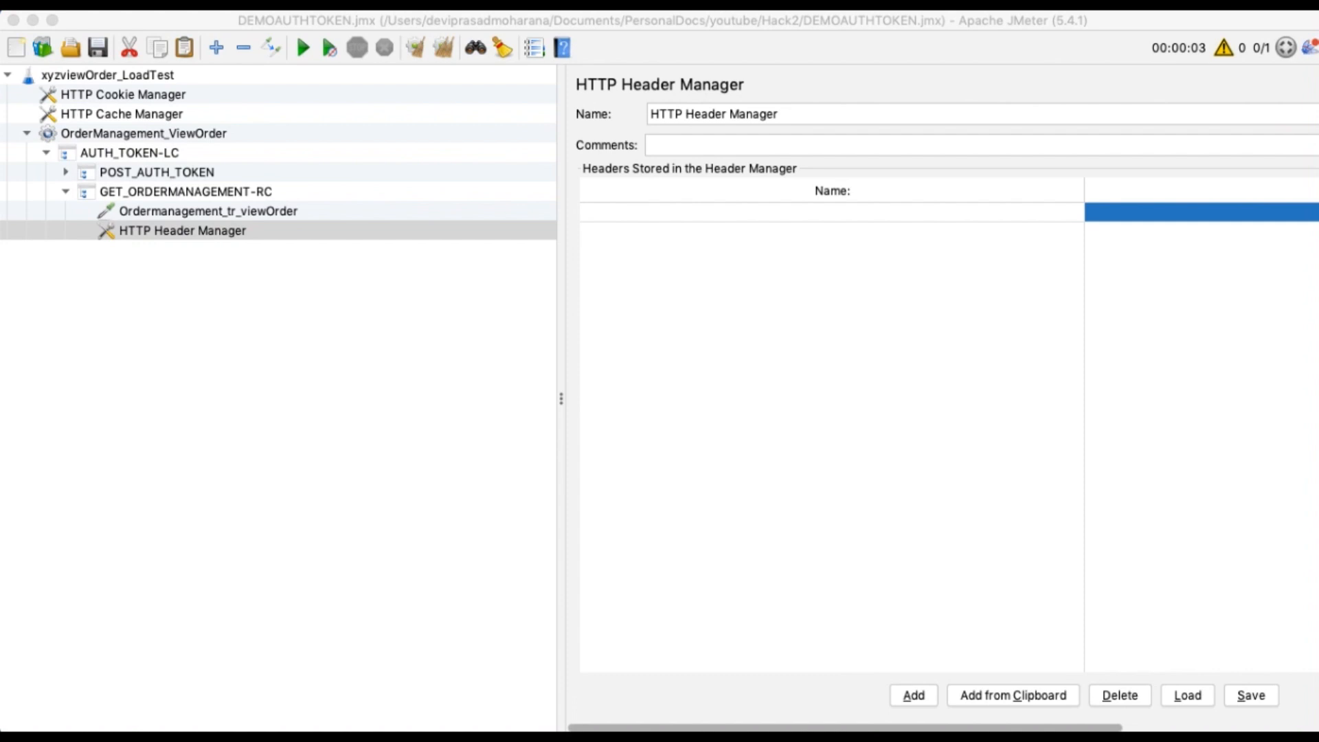
pyautogui.click(645, 212)
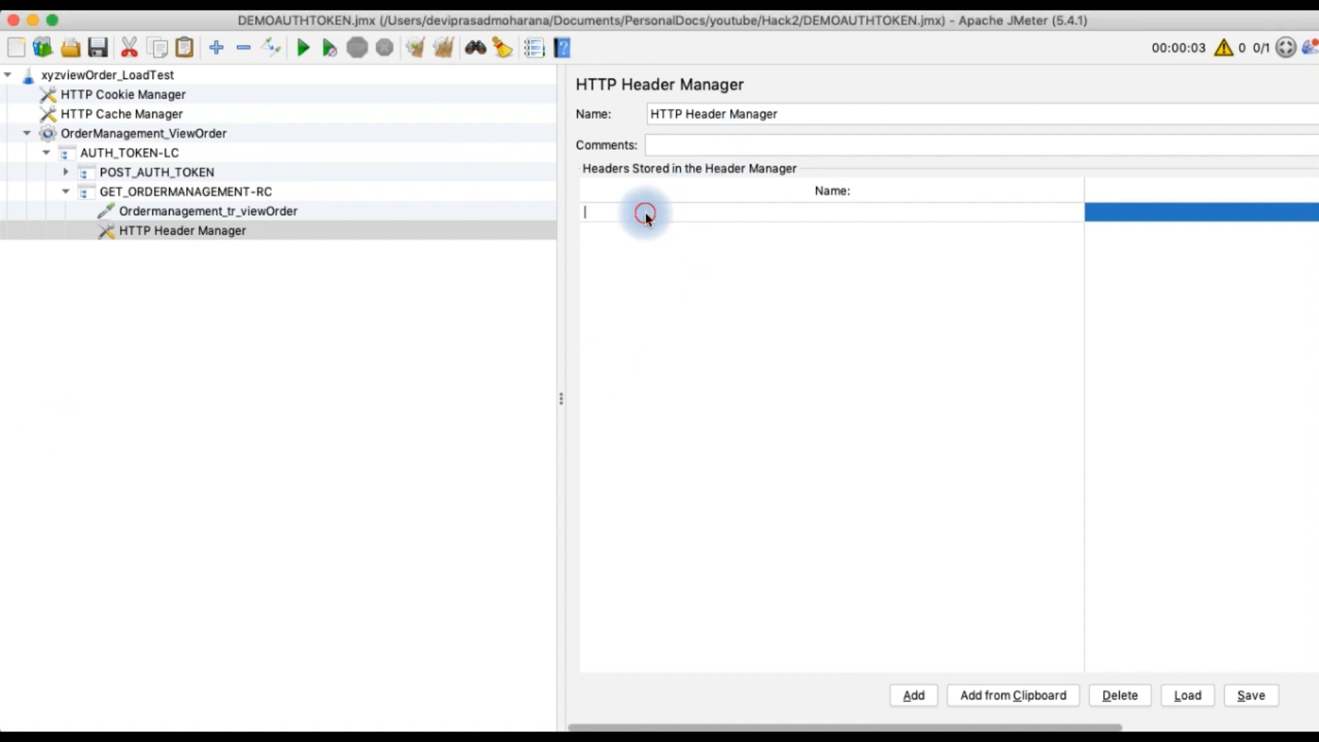
pyautogui.write('Content-Type')
pyautogui.press('super+Tab')
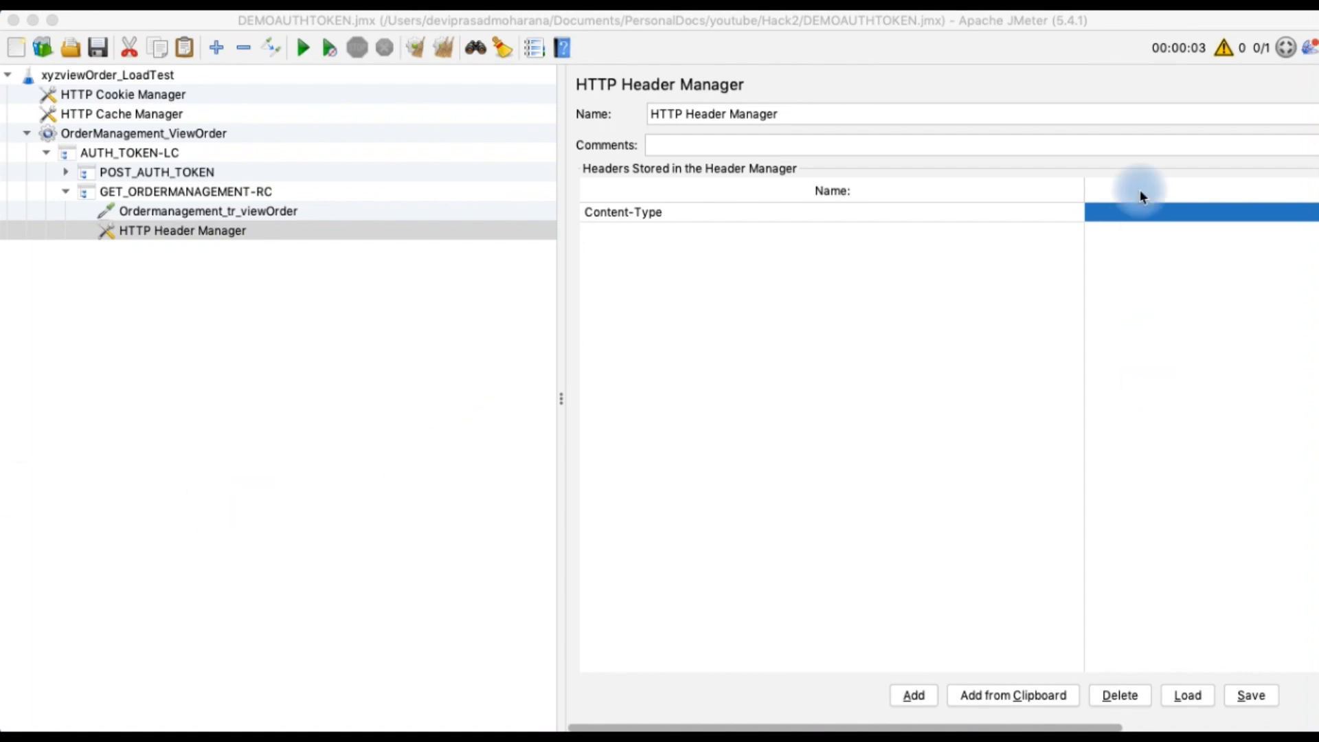
pyautogui.click(1114, 211)
pyautogui.write('application/json')
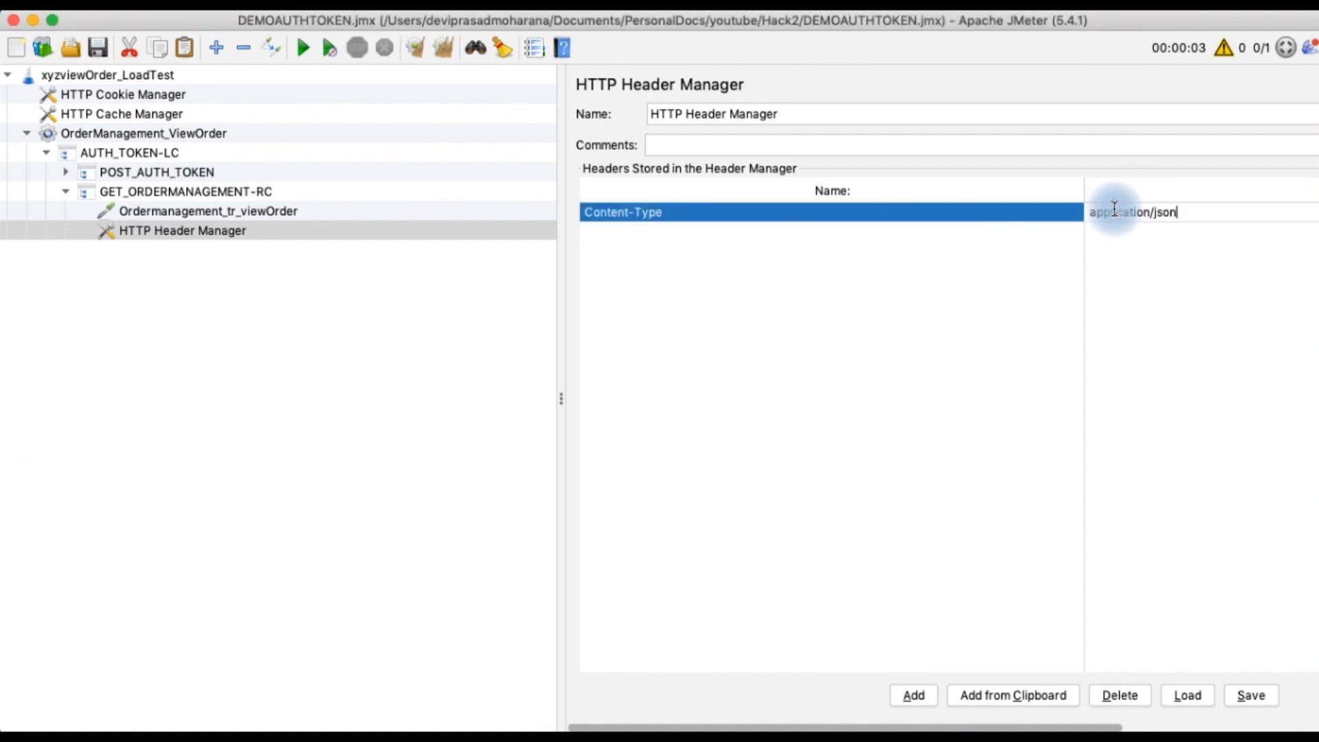
# Add an Authorization header and paste its copied access-token value
pyautogui.click(913, 695)
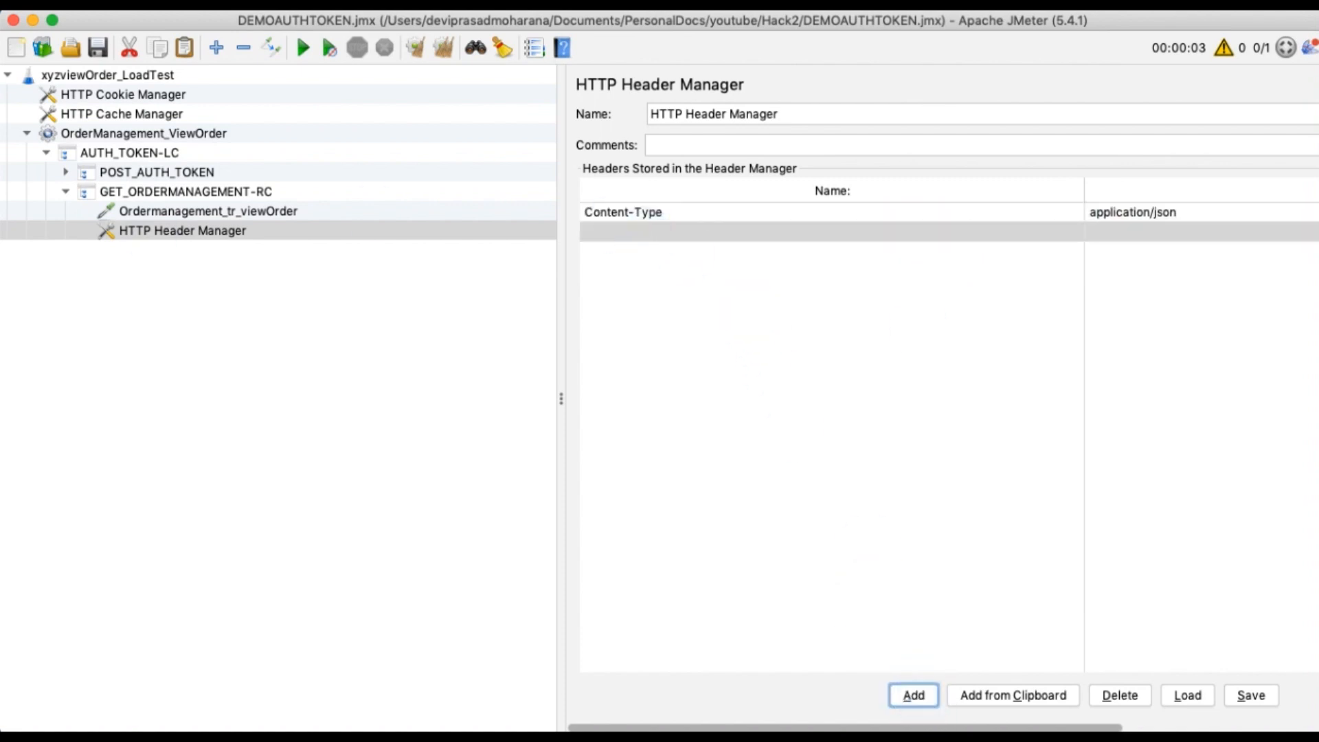
pyautogui.press('super+Tab')
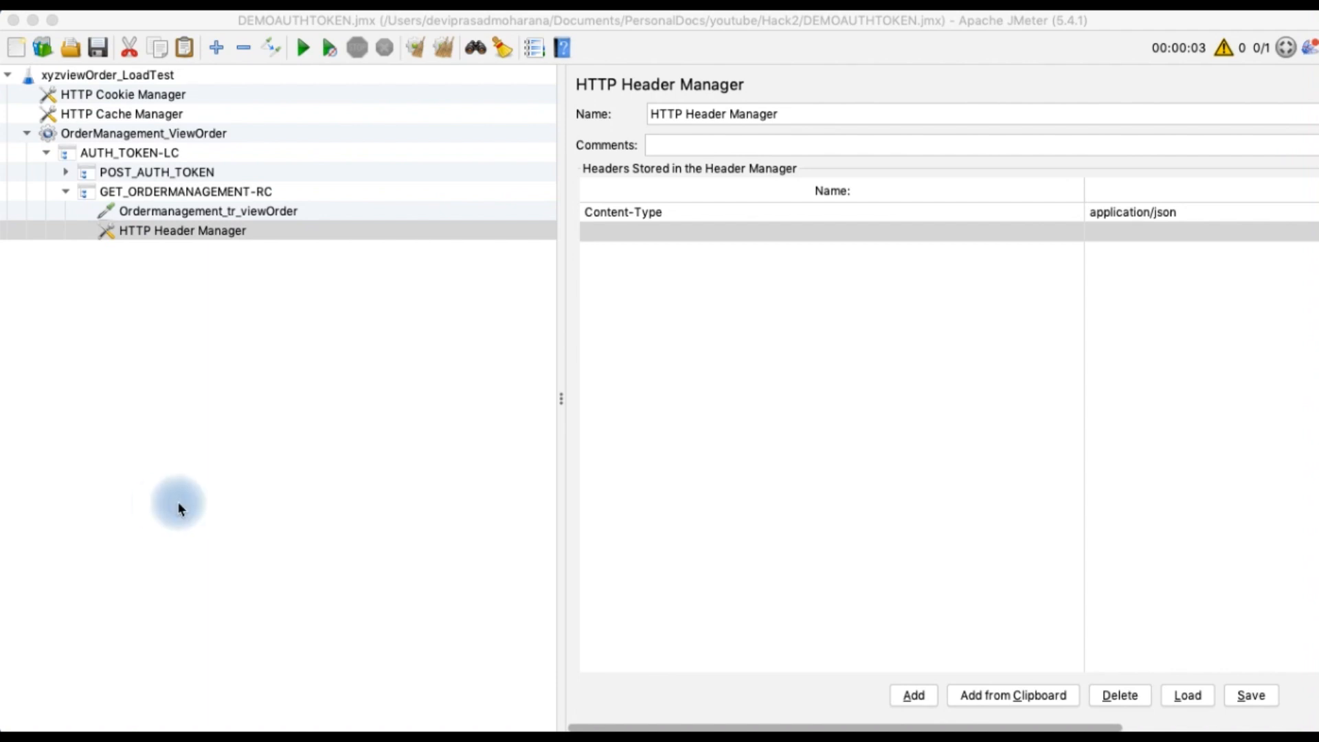
pyautogui.doubleClick(686, 235)
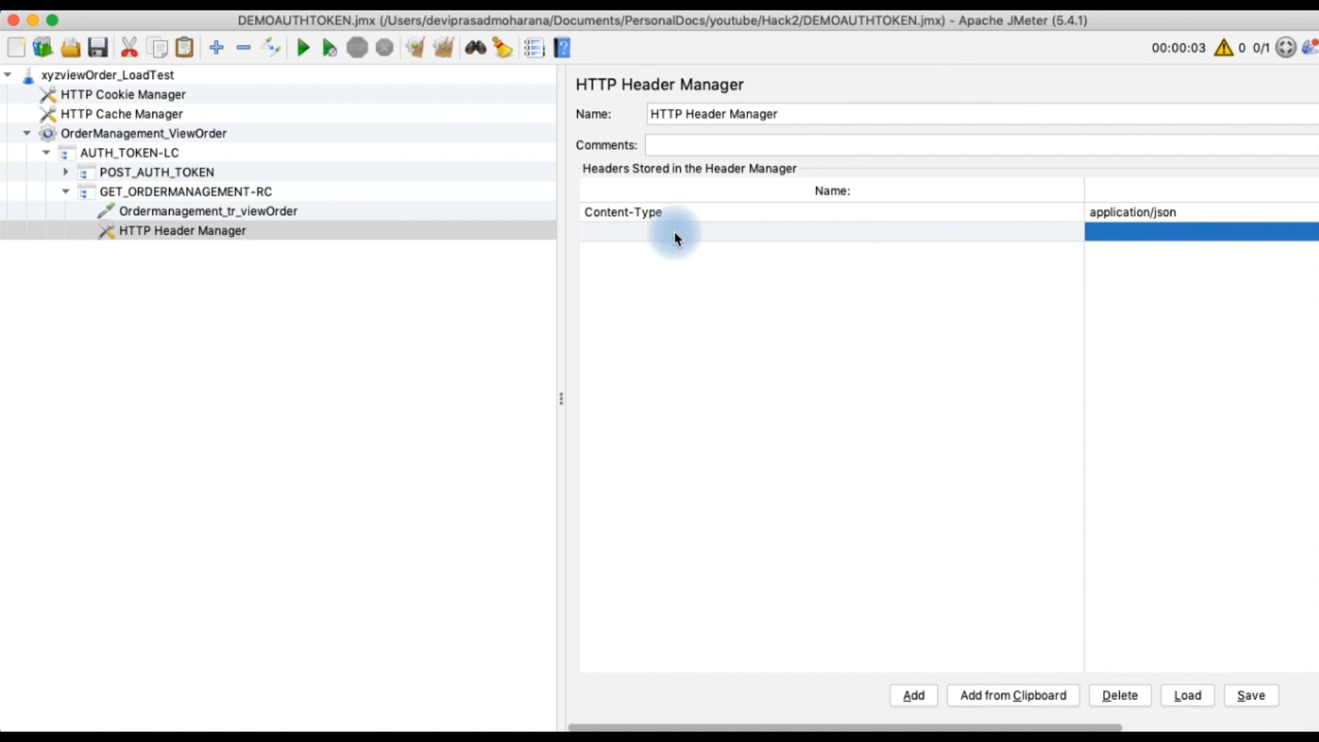
pyautogui.write('Authorization')
pyautogui.press('super+Tab')
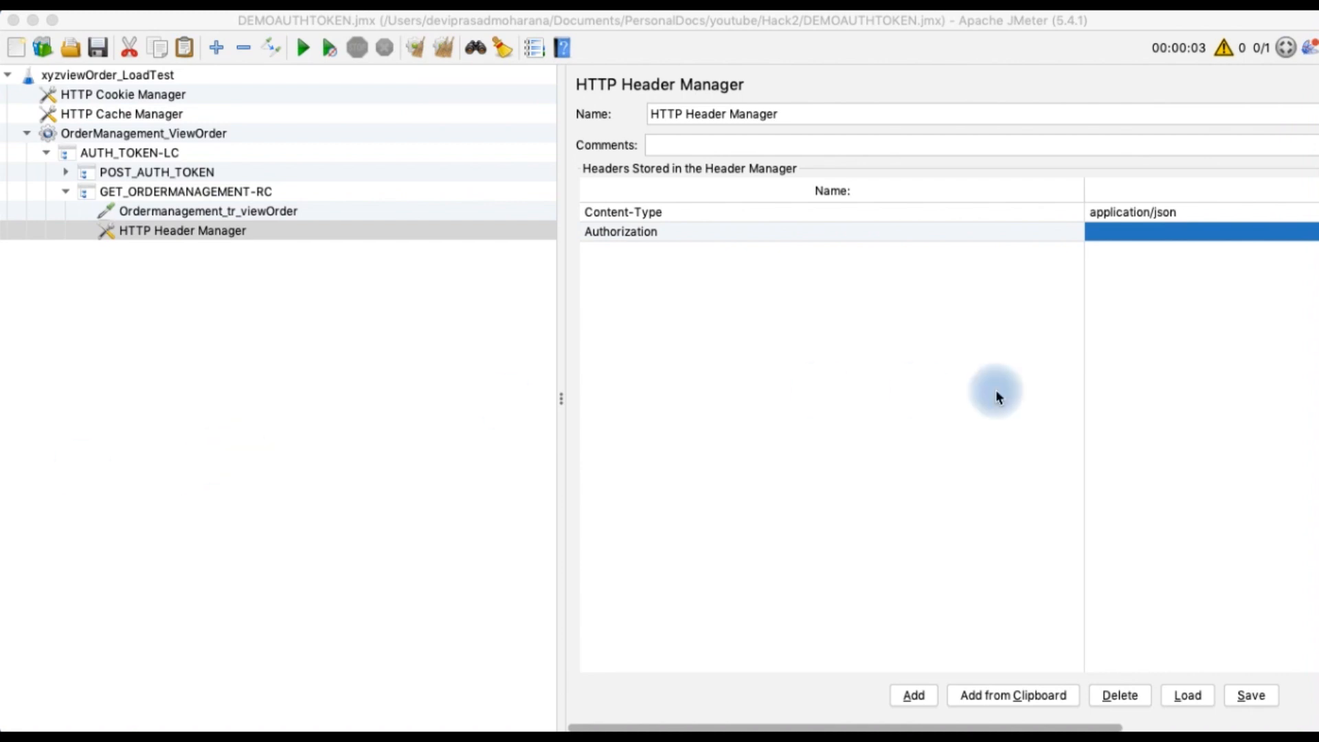
pyautogui.click(1127, 231)
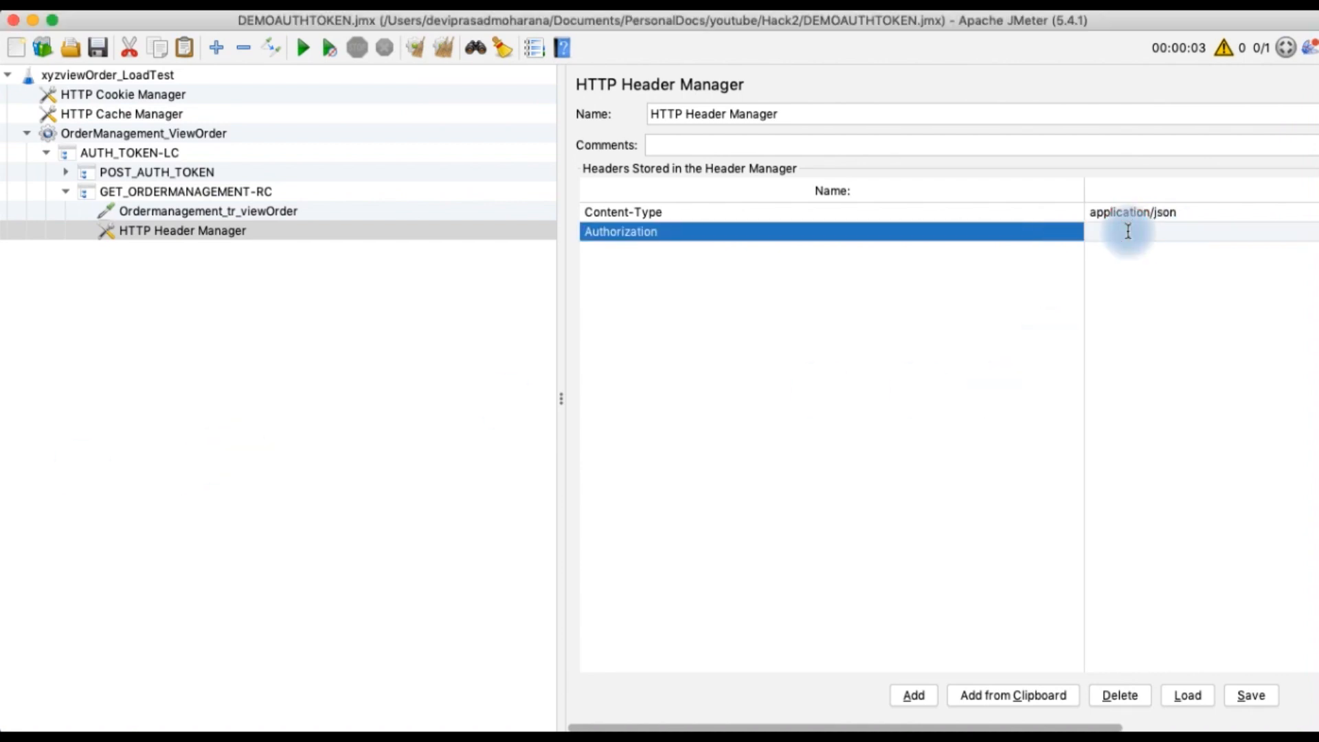
pyautogui.press('super+v')
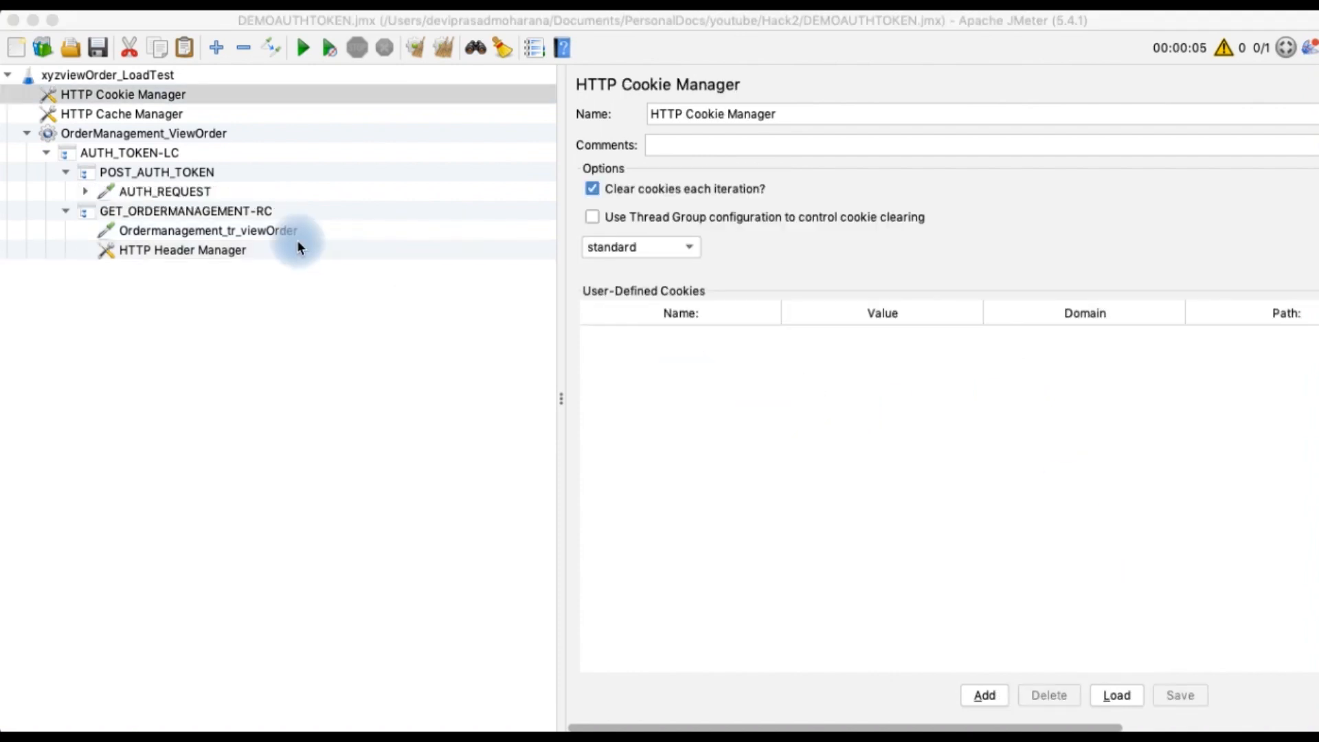
# Add a Response Assertion under GET_ORDERMANAGEMENT-RC
pyautogui.click(230, 214)
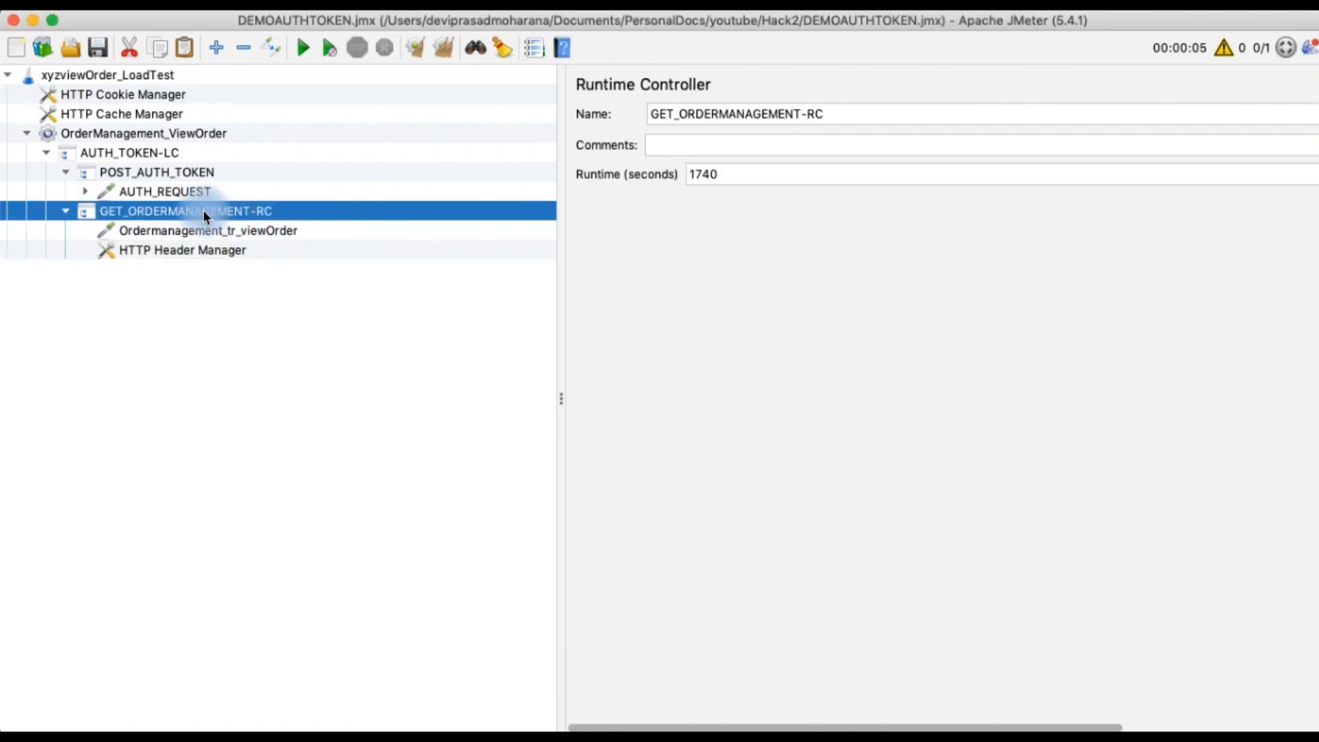
pyautogui.rightClick(204, 211)
pyautogui.moveTo(285, 223)
pyautogui.moveTo(491, 224)
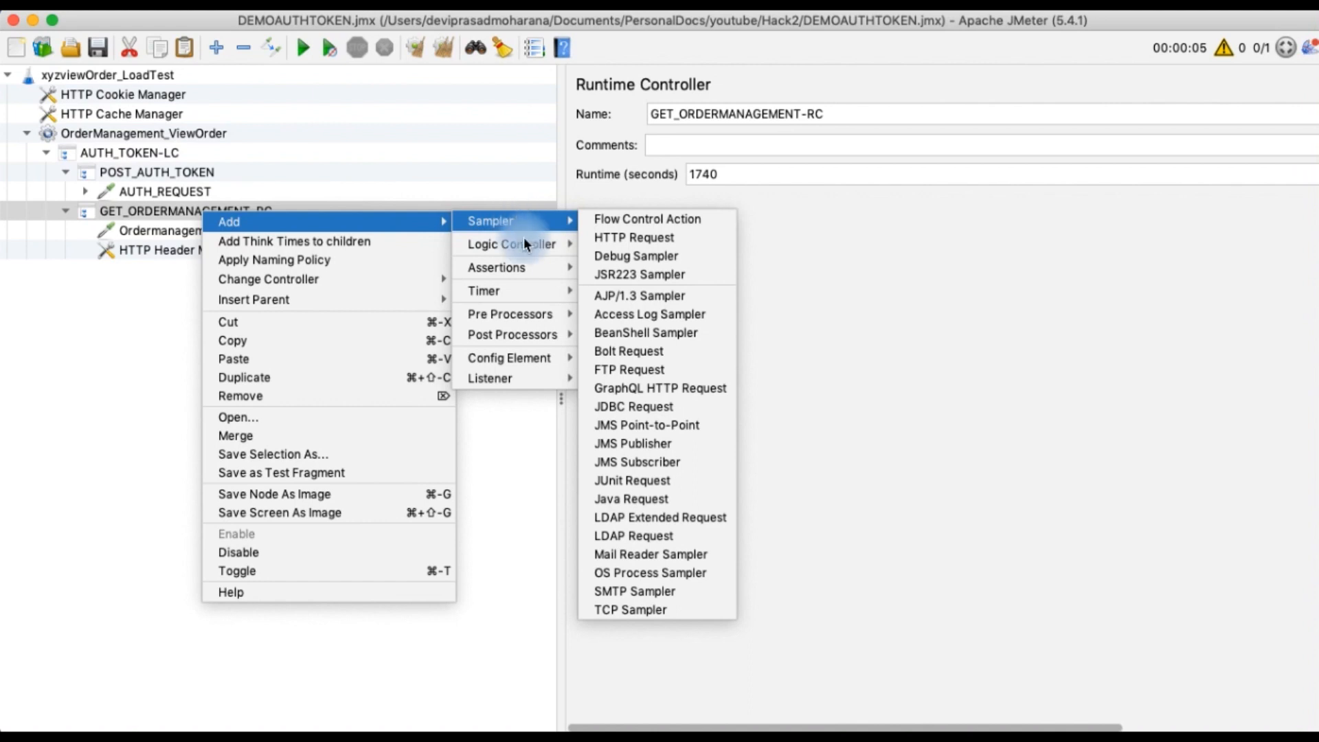
pyautogui.moveTo(535, 273)
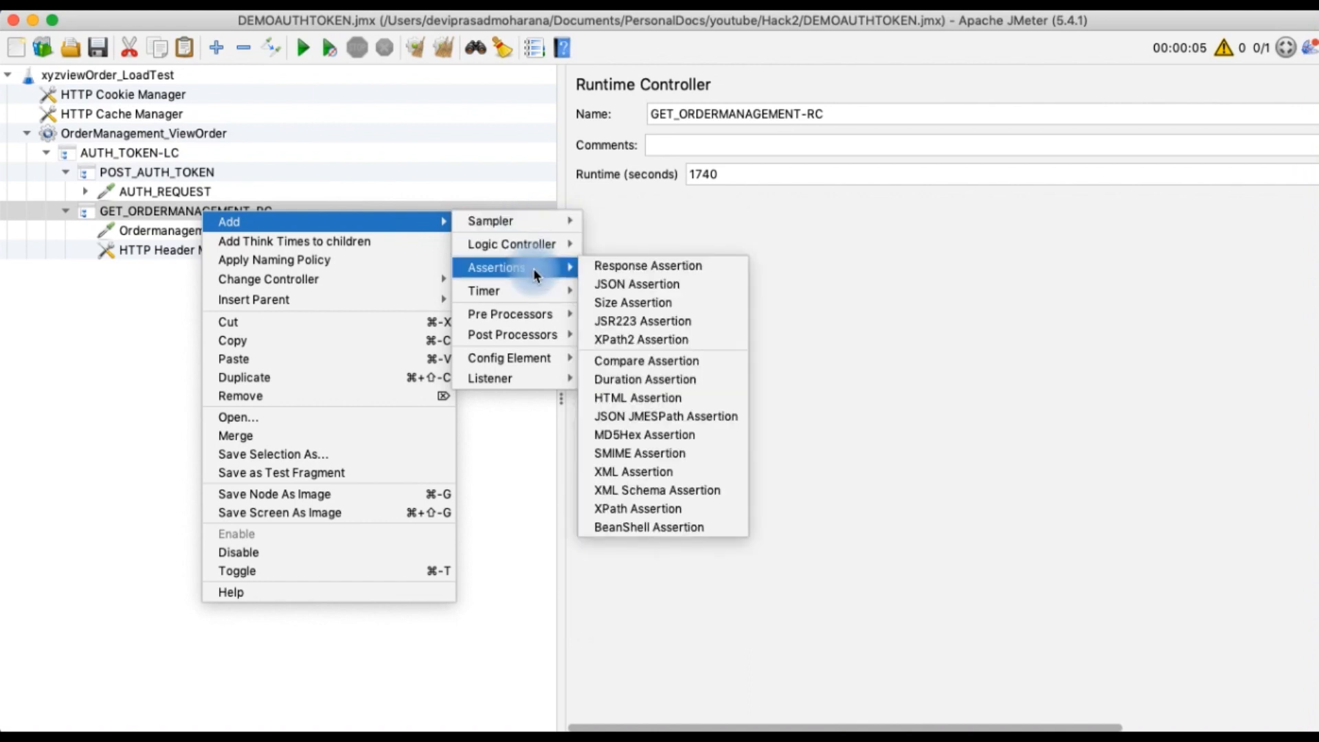
pyautogui.click(603, 266)
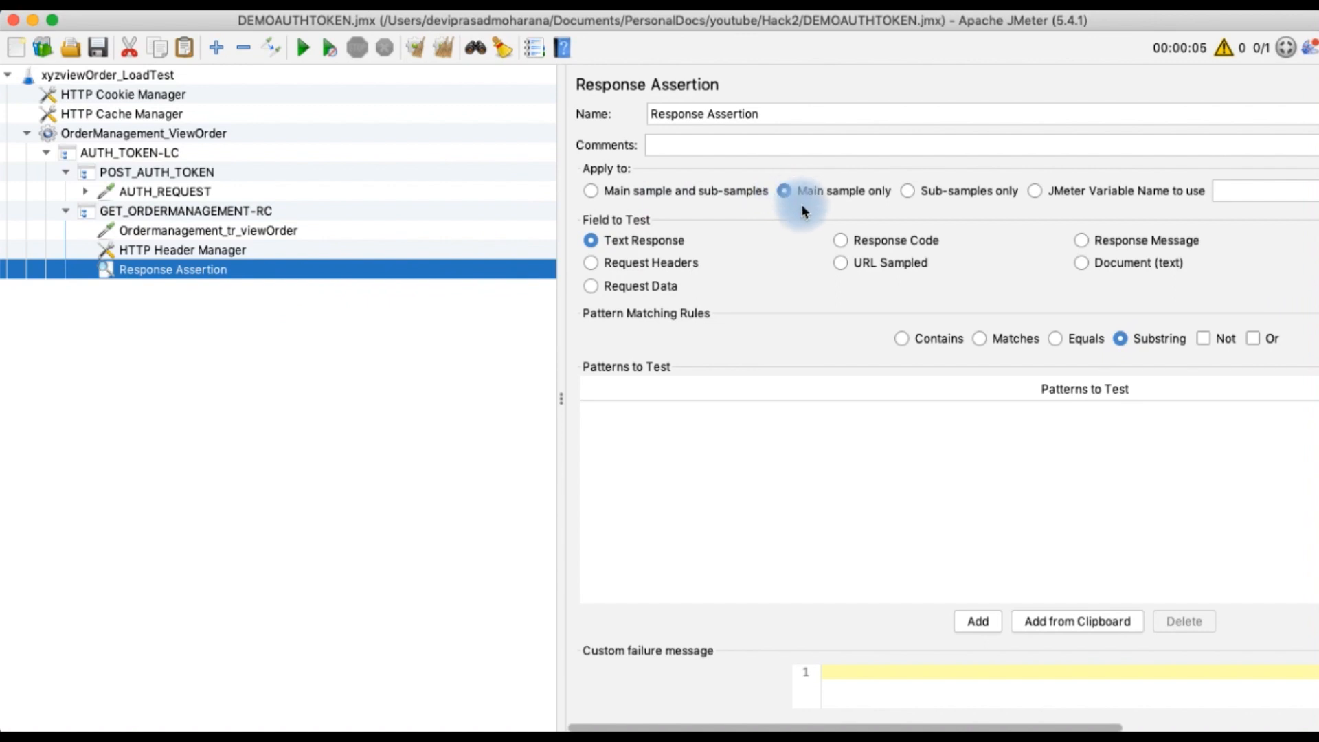
# Set the Response Assertion to test the Response Code Equals 200, then save the test plan
pyautogui.click(843, 241)
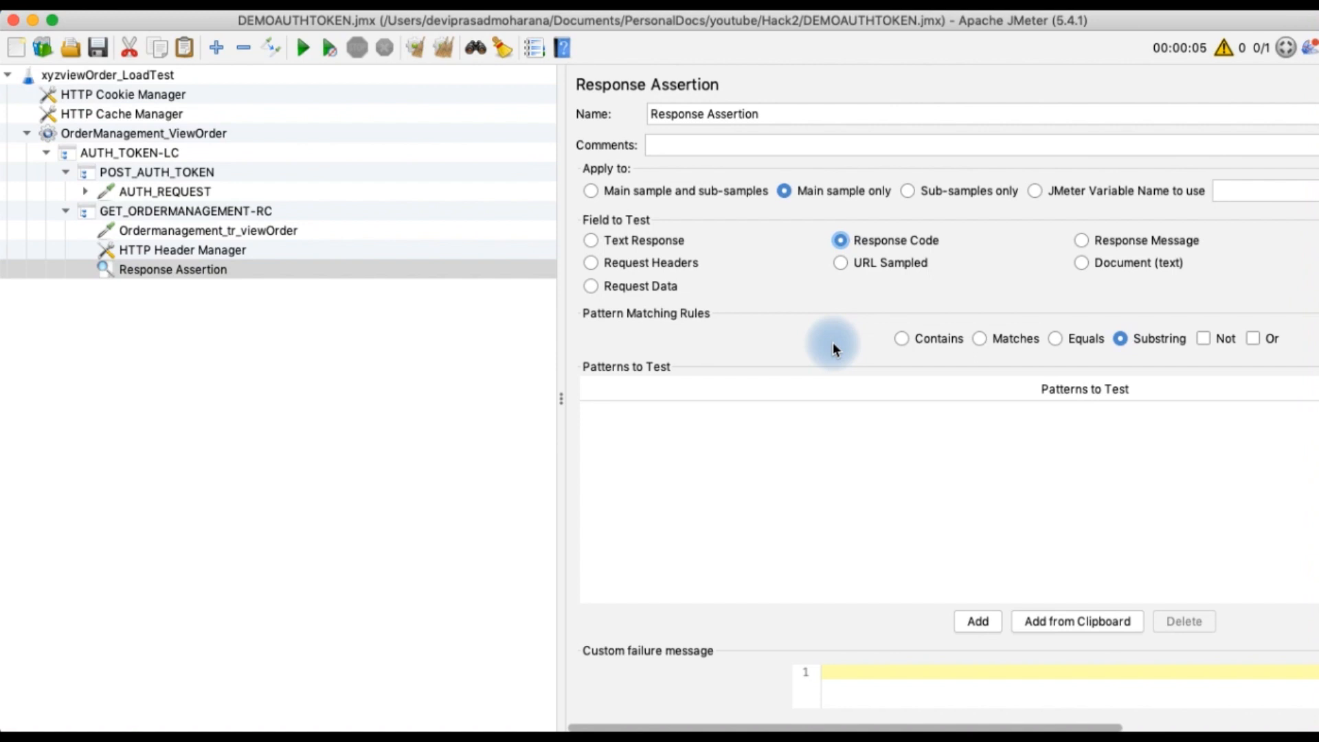
pyautogui.click(1048, 340)
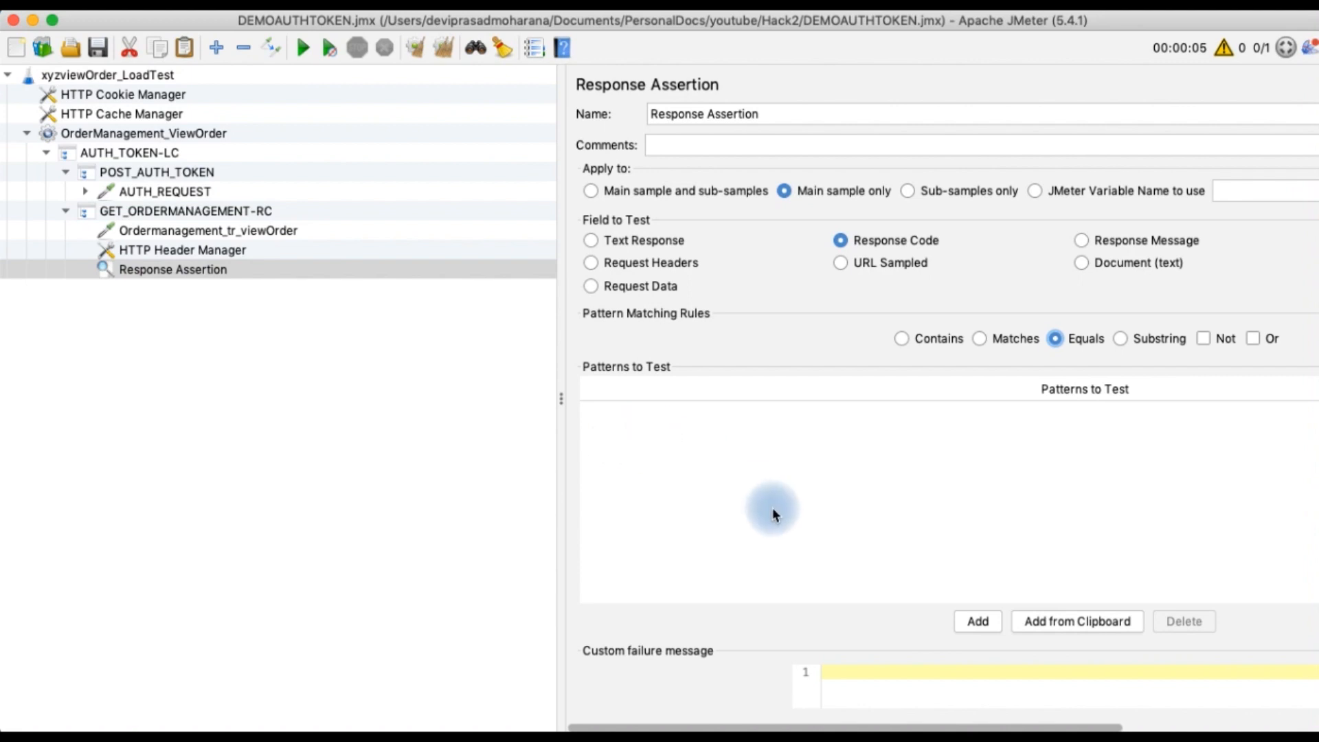
pyautogui.click(980, 618)
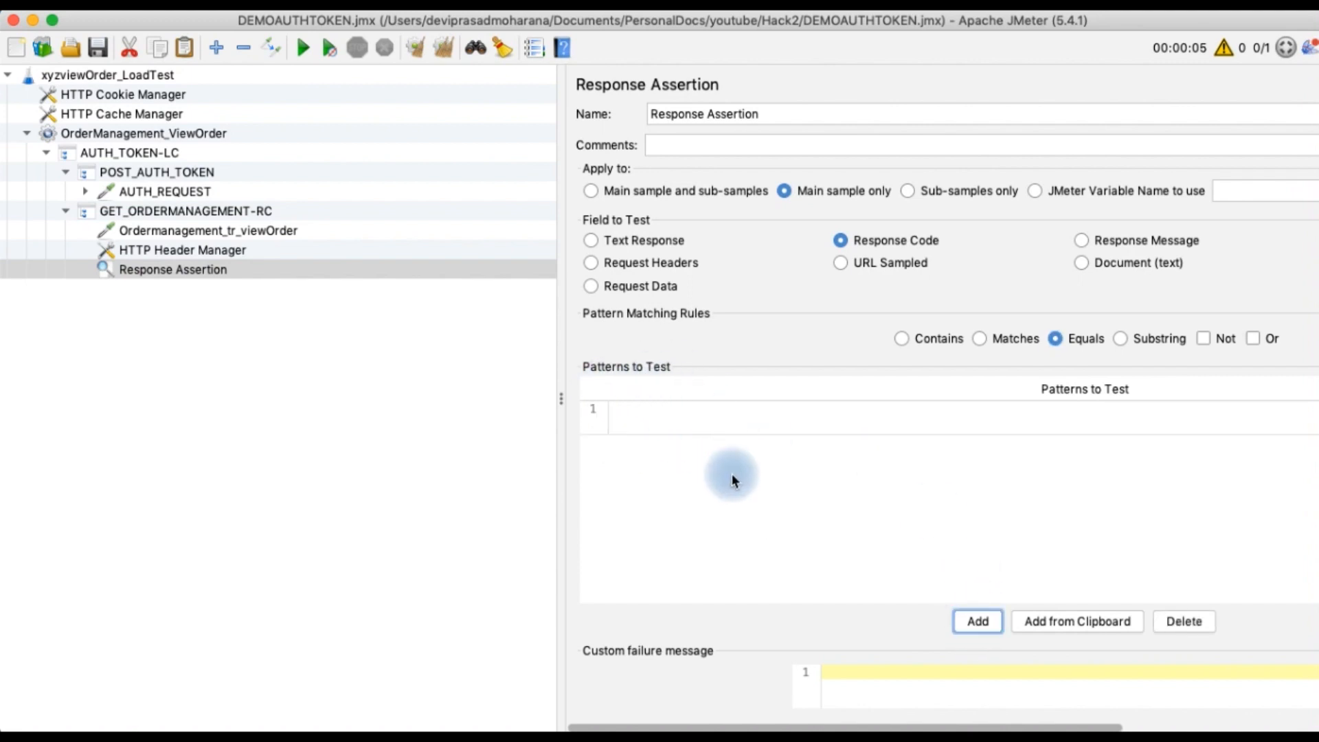
pyautogui.doubleClick(648, 421)
pyautogui.write('200')
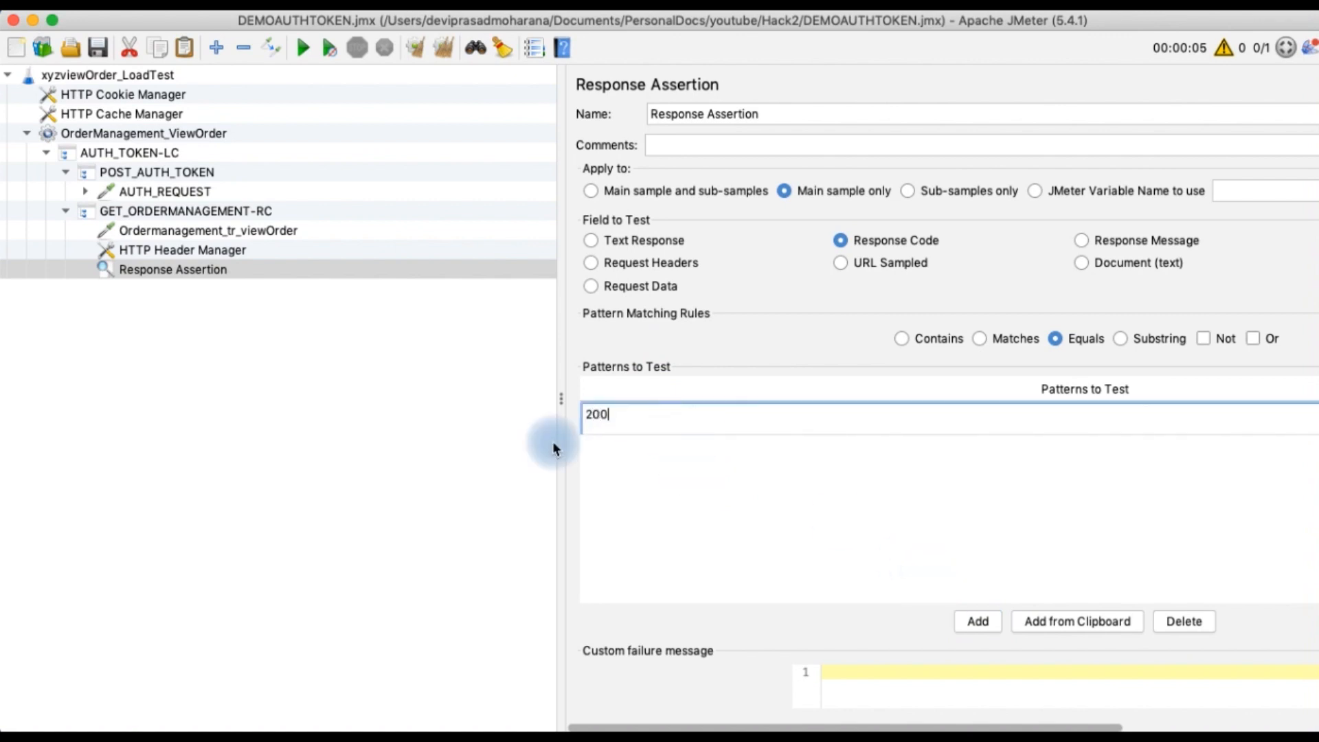
pyautogui.click(291, 431)
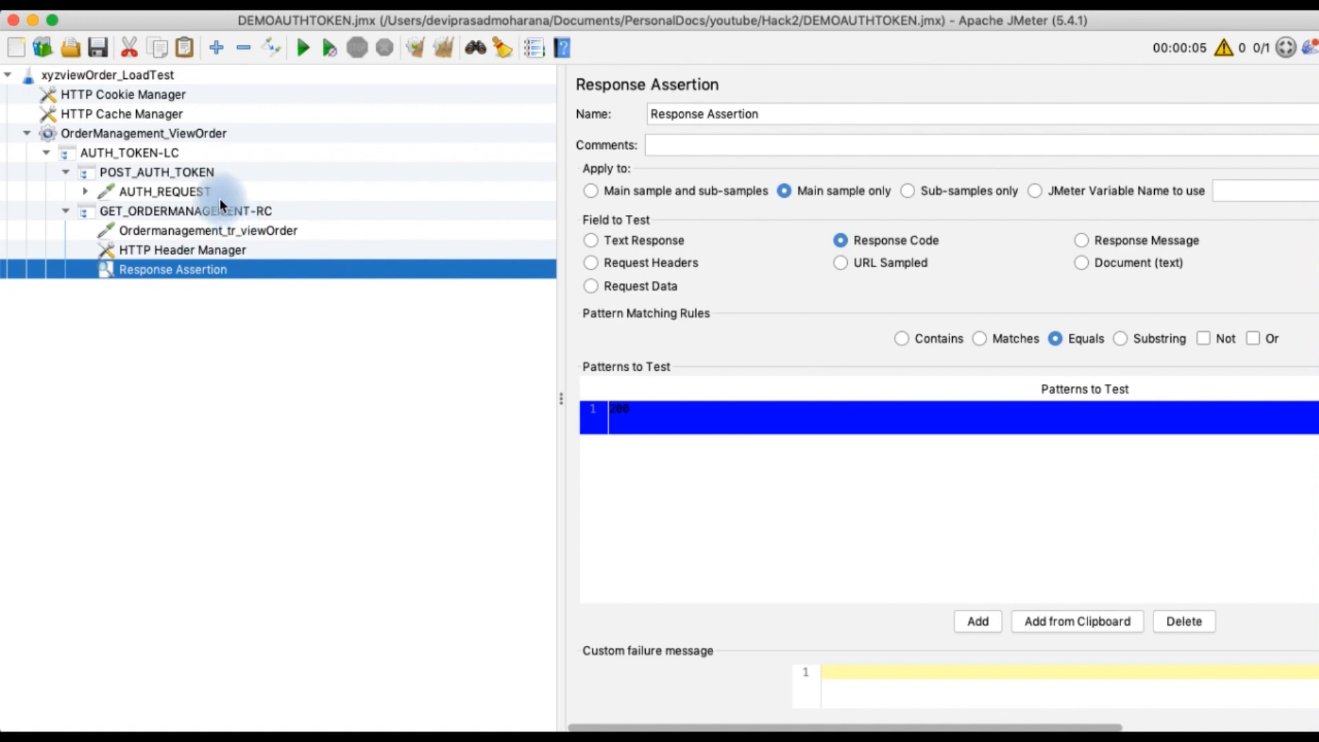
pyautogui.click(100, 50)
pyautogui.click(101, 50)
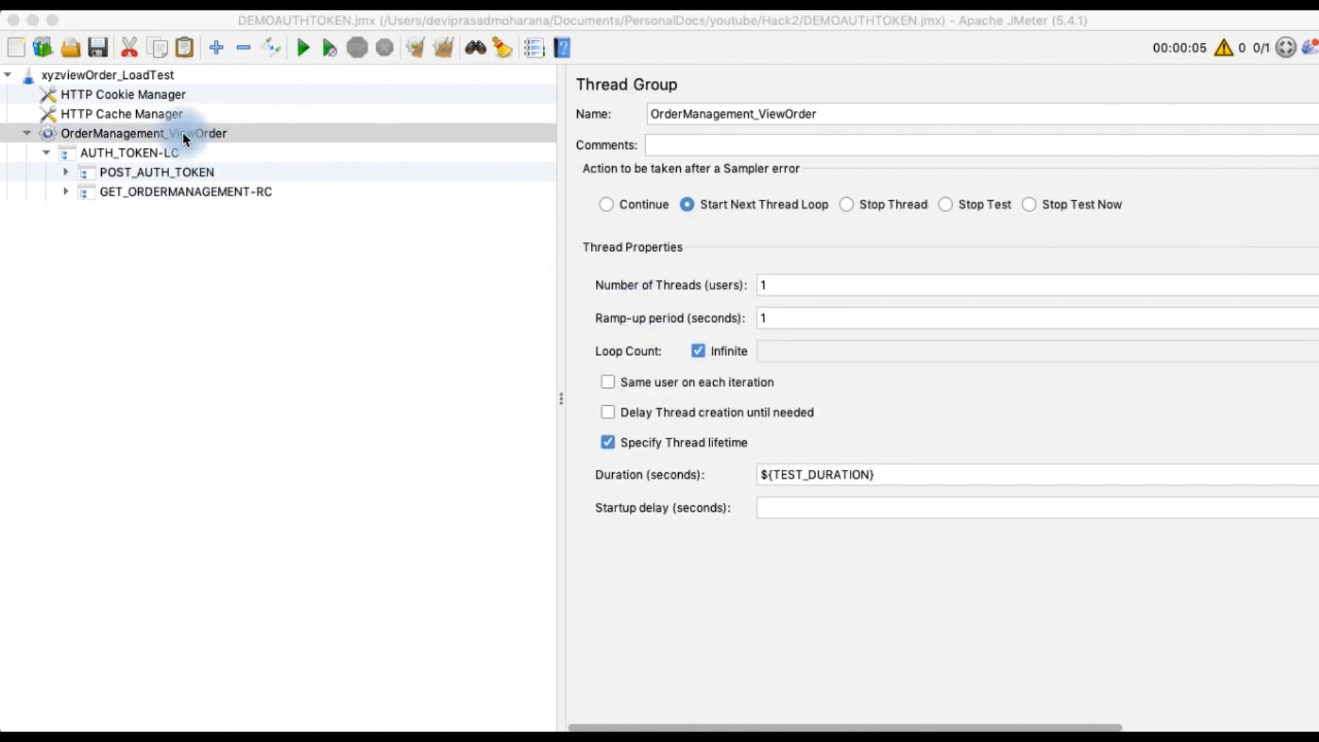
# Add a View Results Tree listener to the OrderManagement_ViewOrder thread group
pyautogui.rightClick(170, 131)
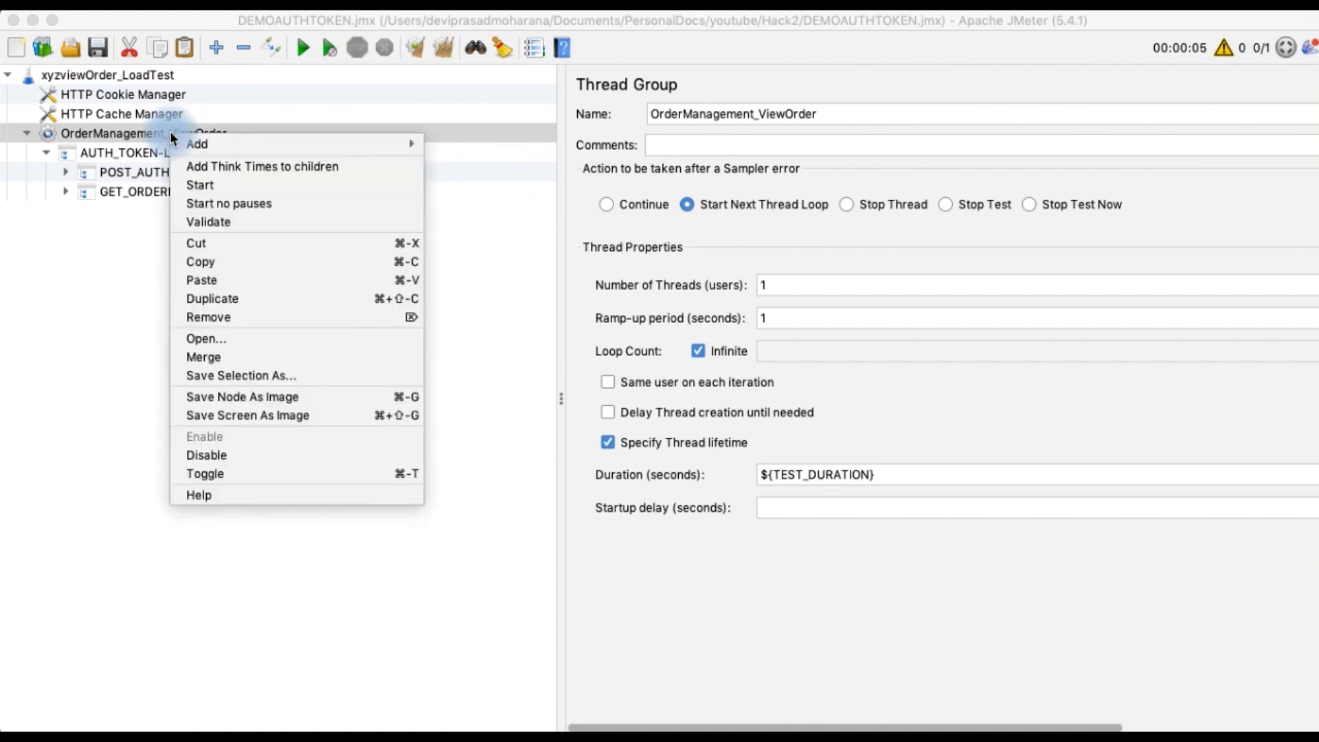
pyautogui.moveTo(232, 141)
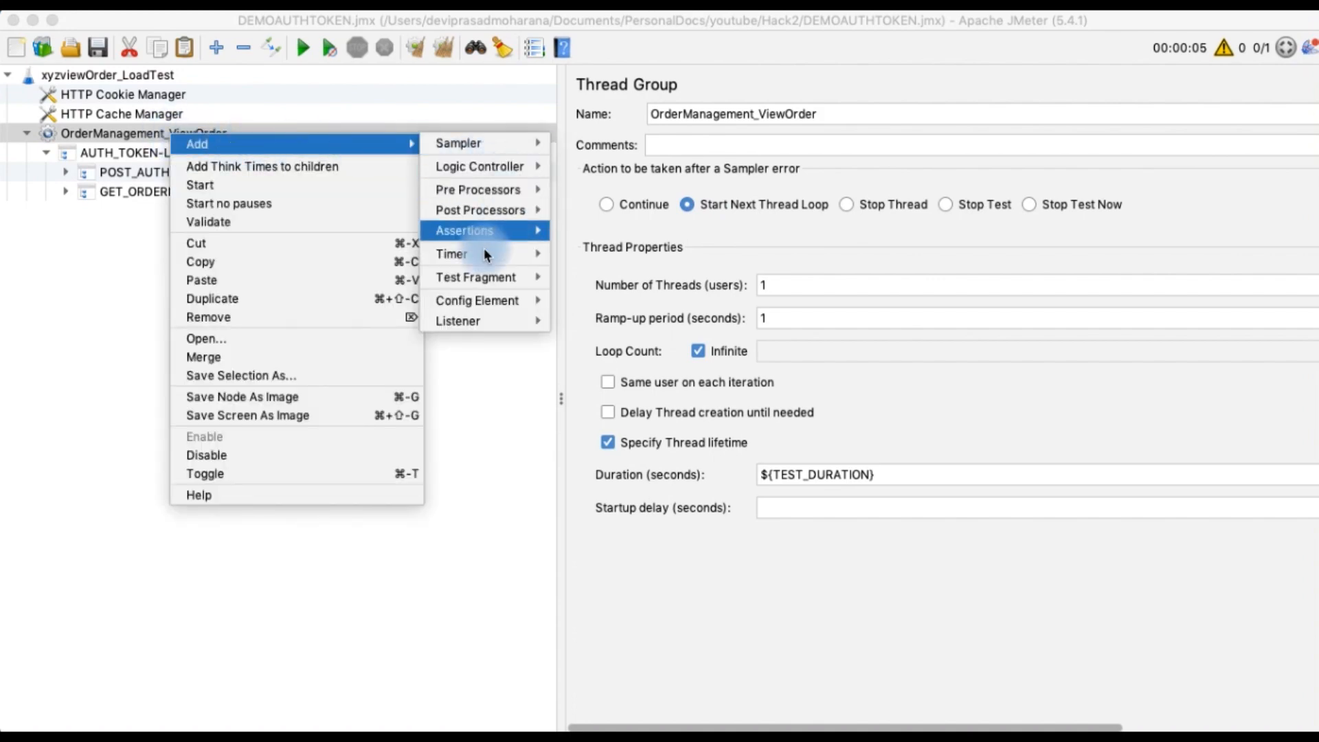
pyautogui.moveTo(476, 320)
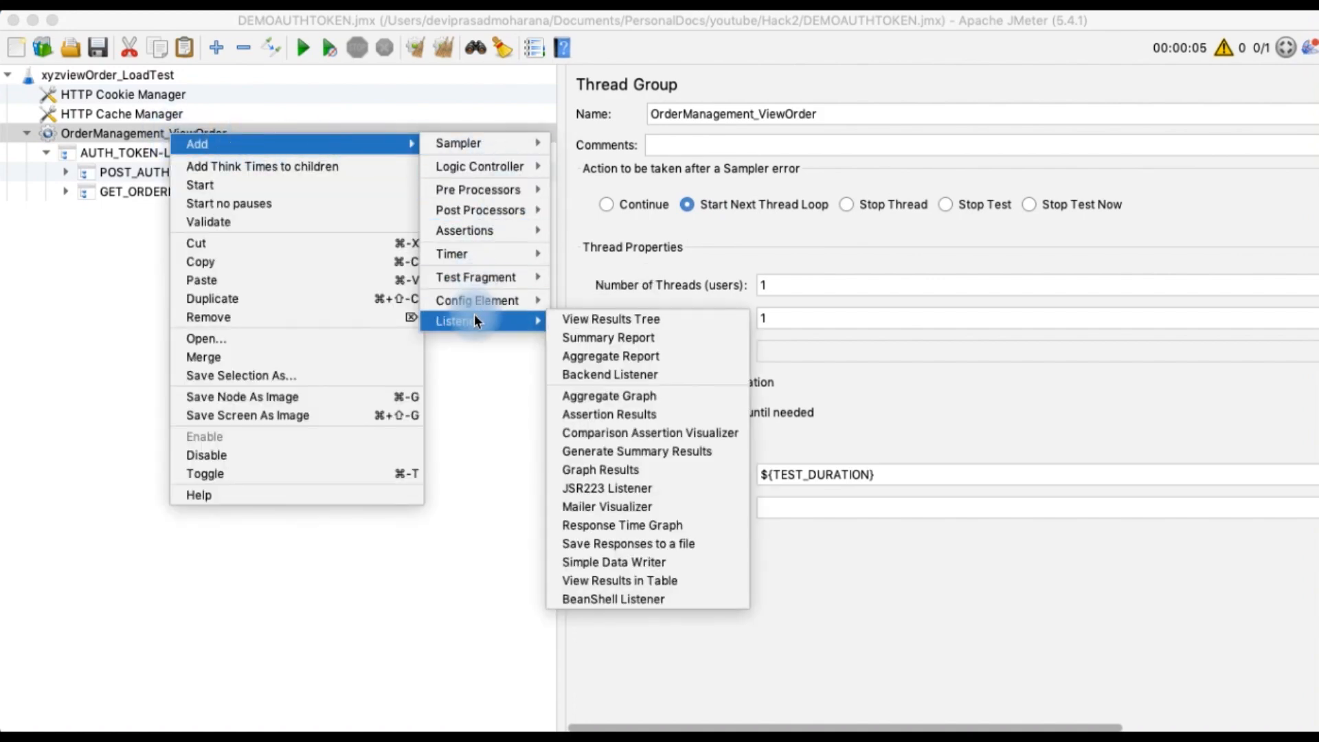
pyautogui.click(608, 323)
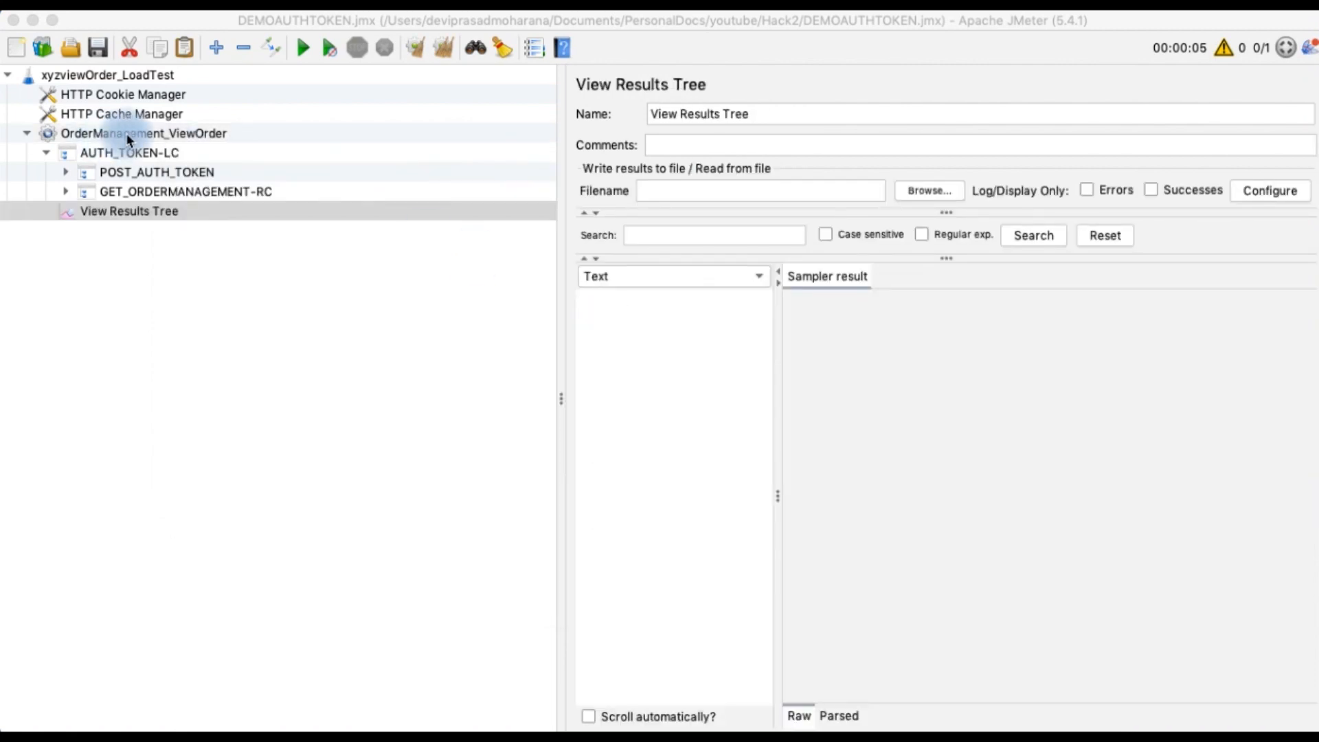
# Add a Summary Report listener to the OrderManagement_ViewOrder thread group
pyautogui.click(129, 135)
pyautogui.rightClick(131, 135)
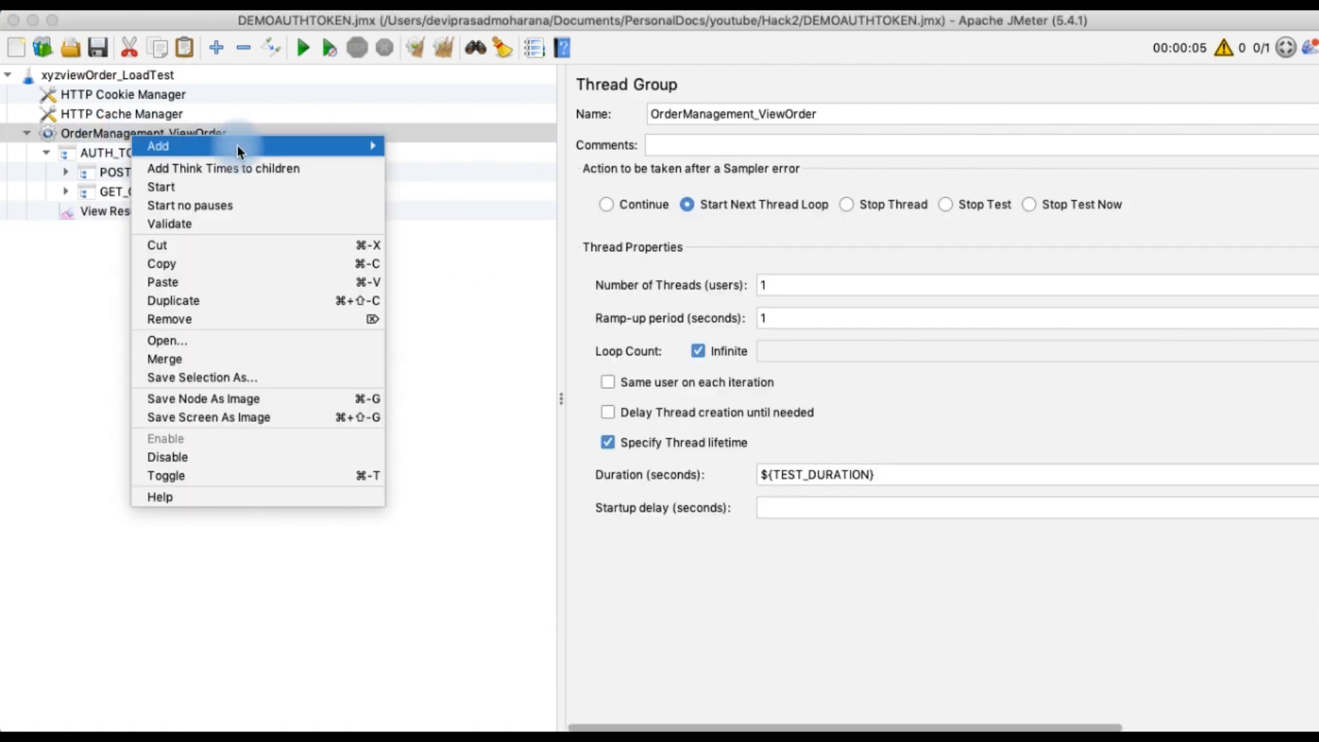
pyautogui.moveTo(330, 145)
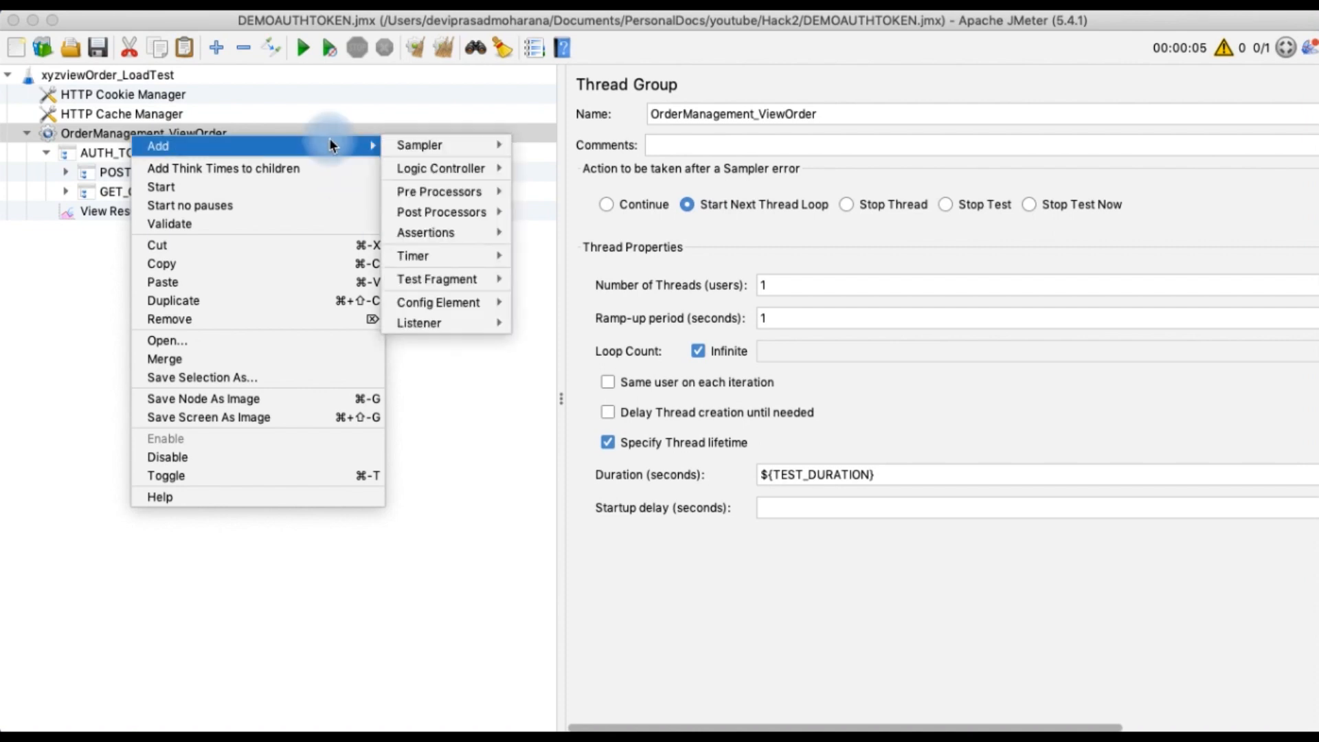
pyautogui.moveTo(432, 324)
pyautogui.click(573, 342)
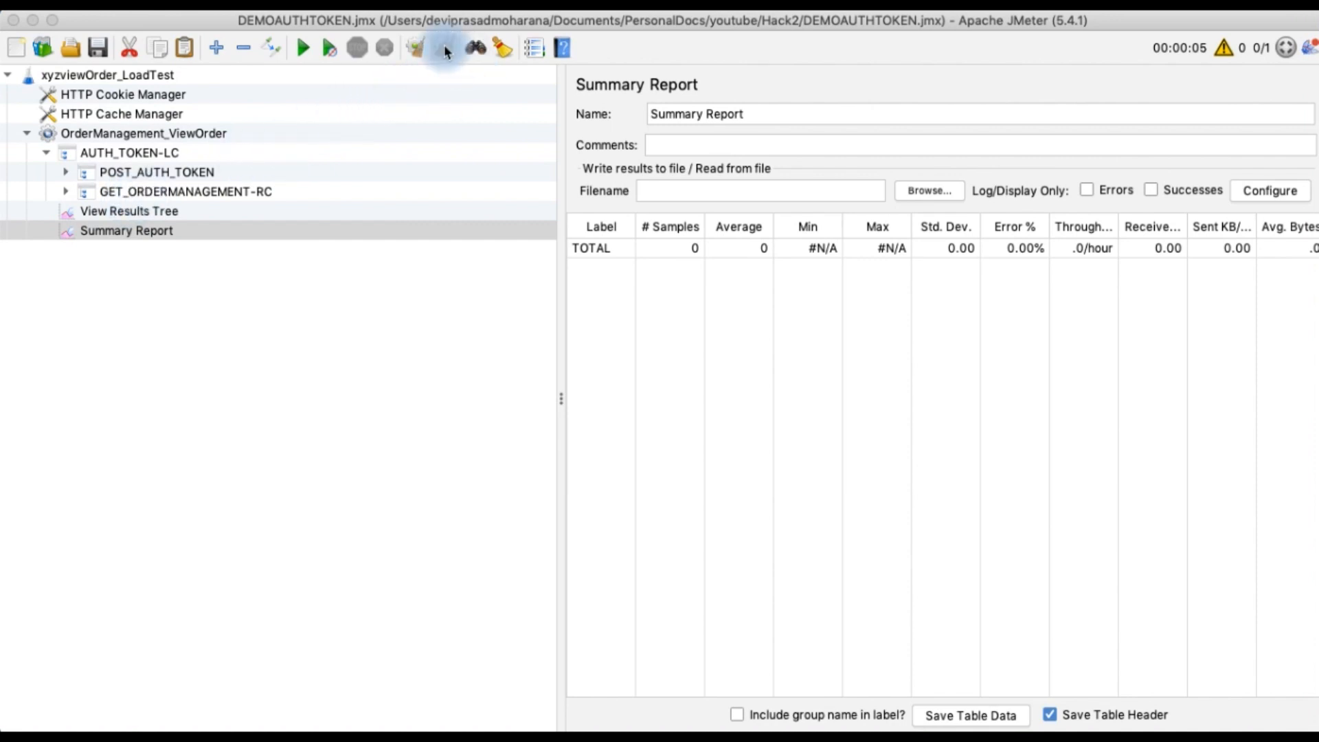
# Start the test run and open the View Results Tree to follow the sampler results
pyautogui.click(303, 47)
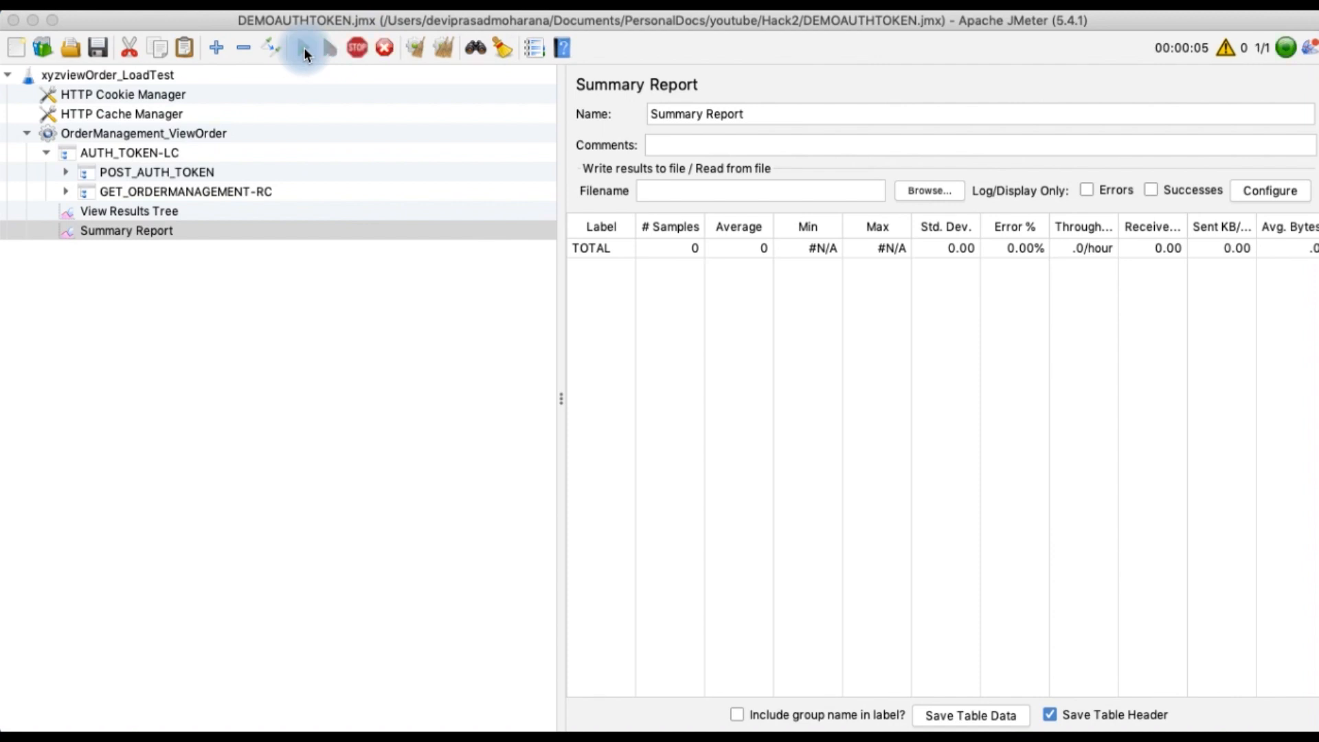
pyautogui.click(99, 206)
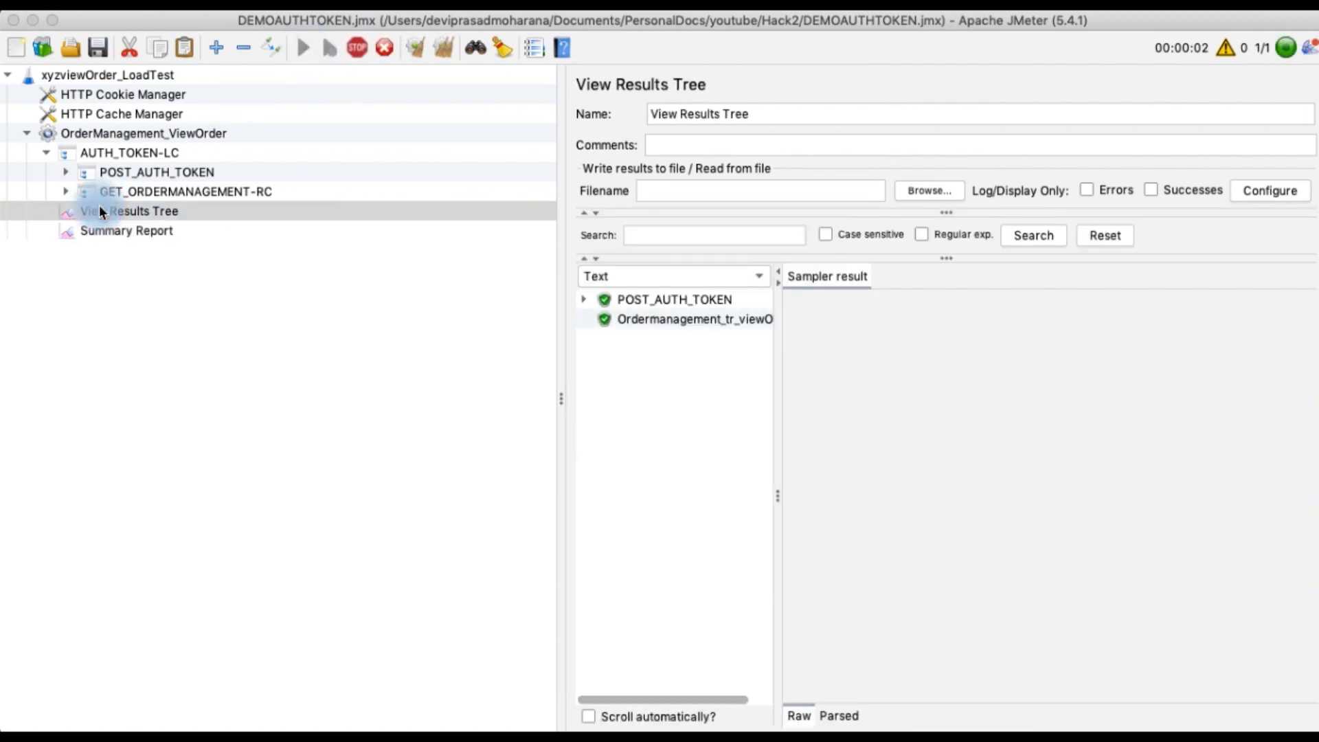